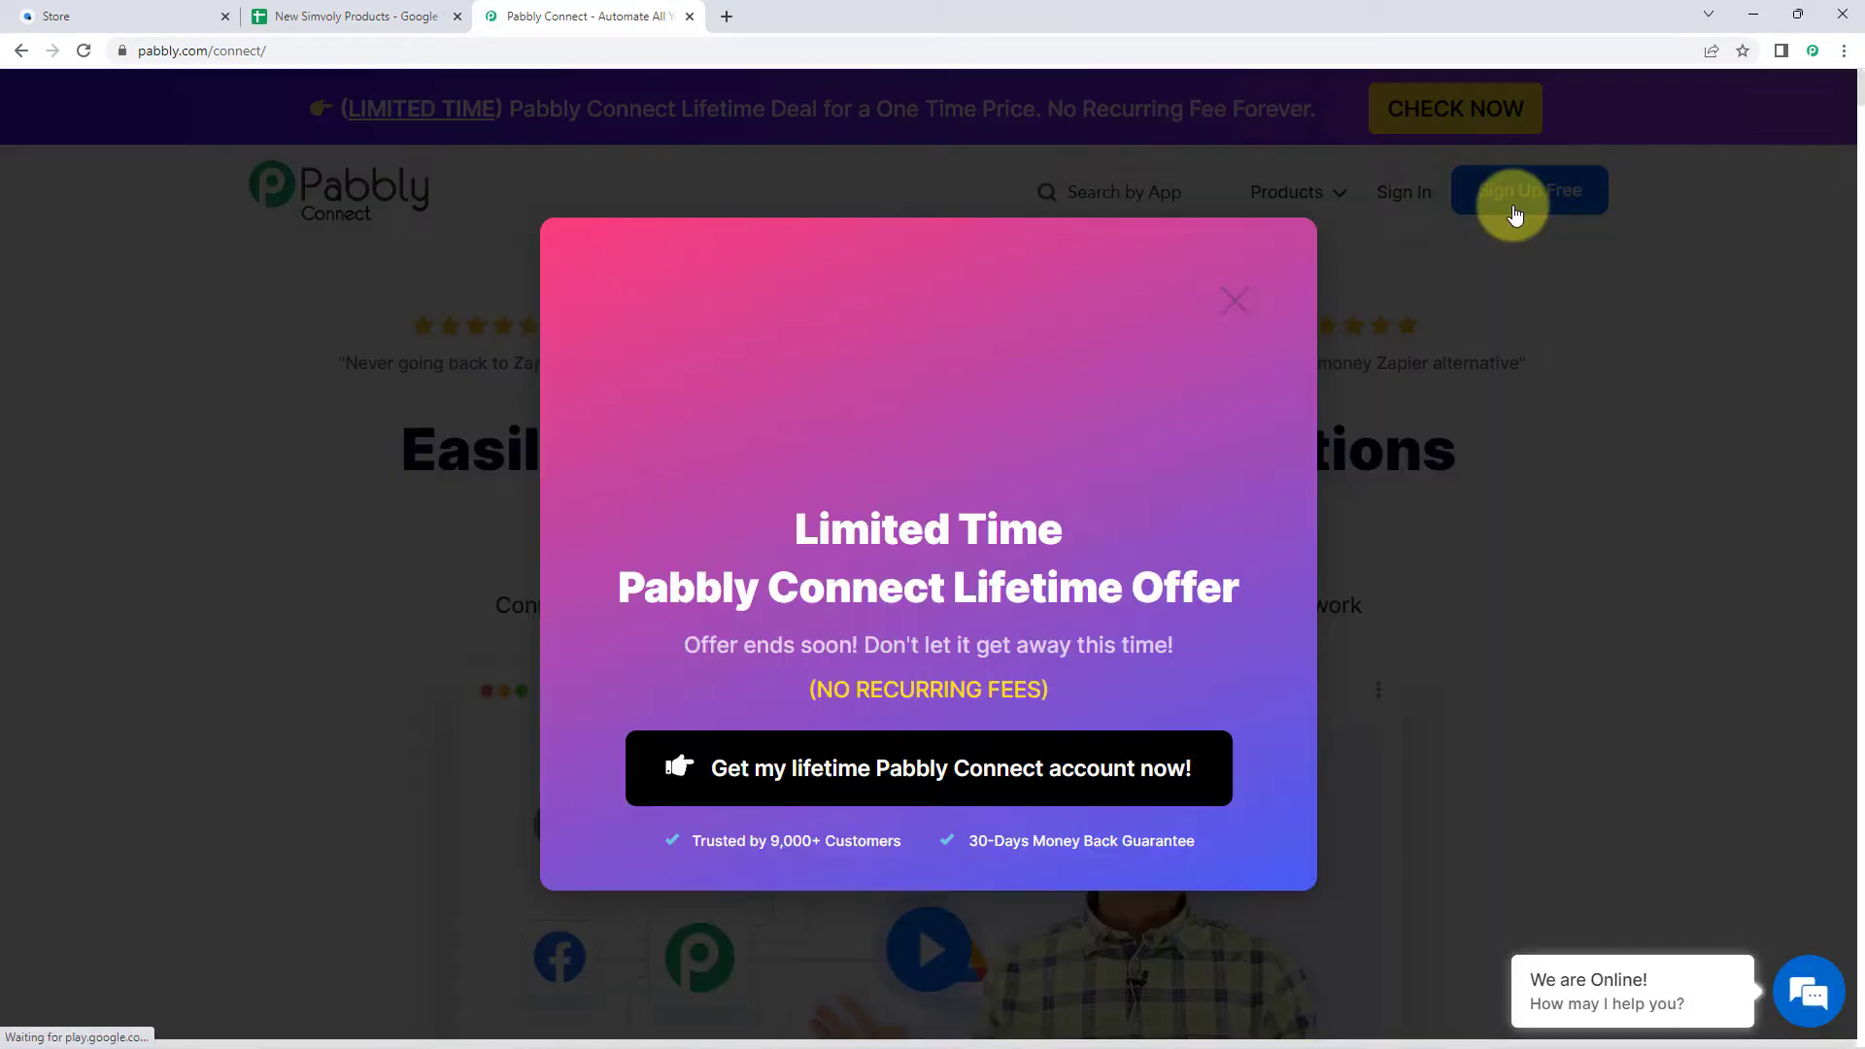
# Step: Dismiss the lifetime offer popup, sign in to the Pabbly account and open Pabbly Connect
pyautogui.click(1241, 283)
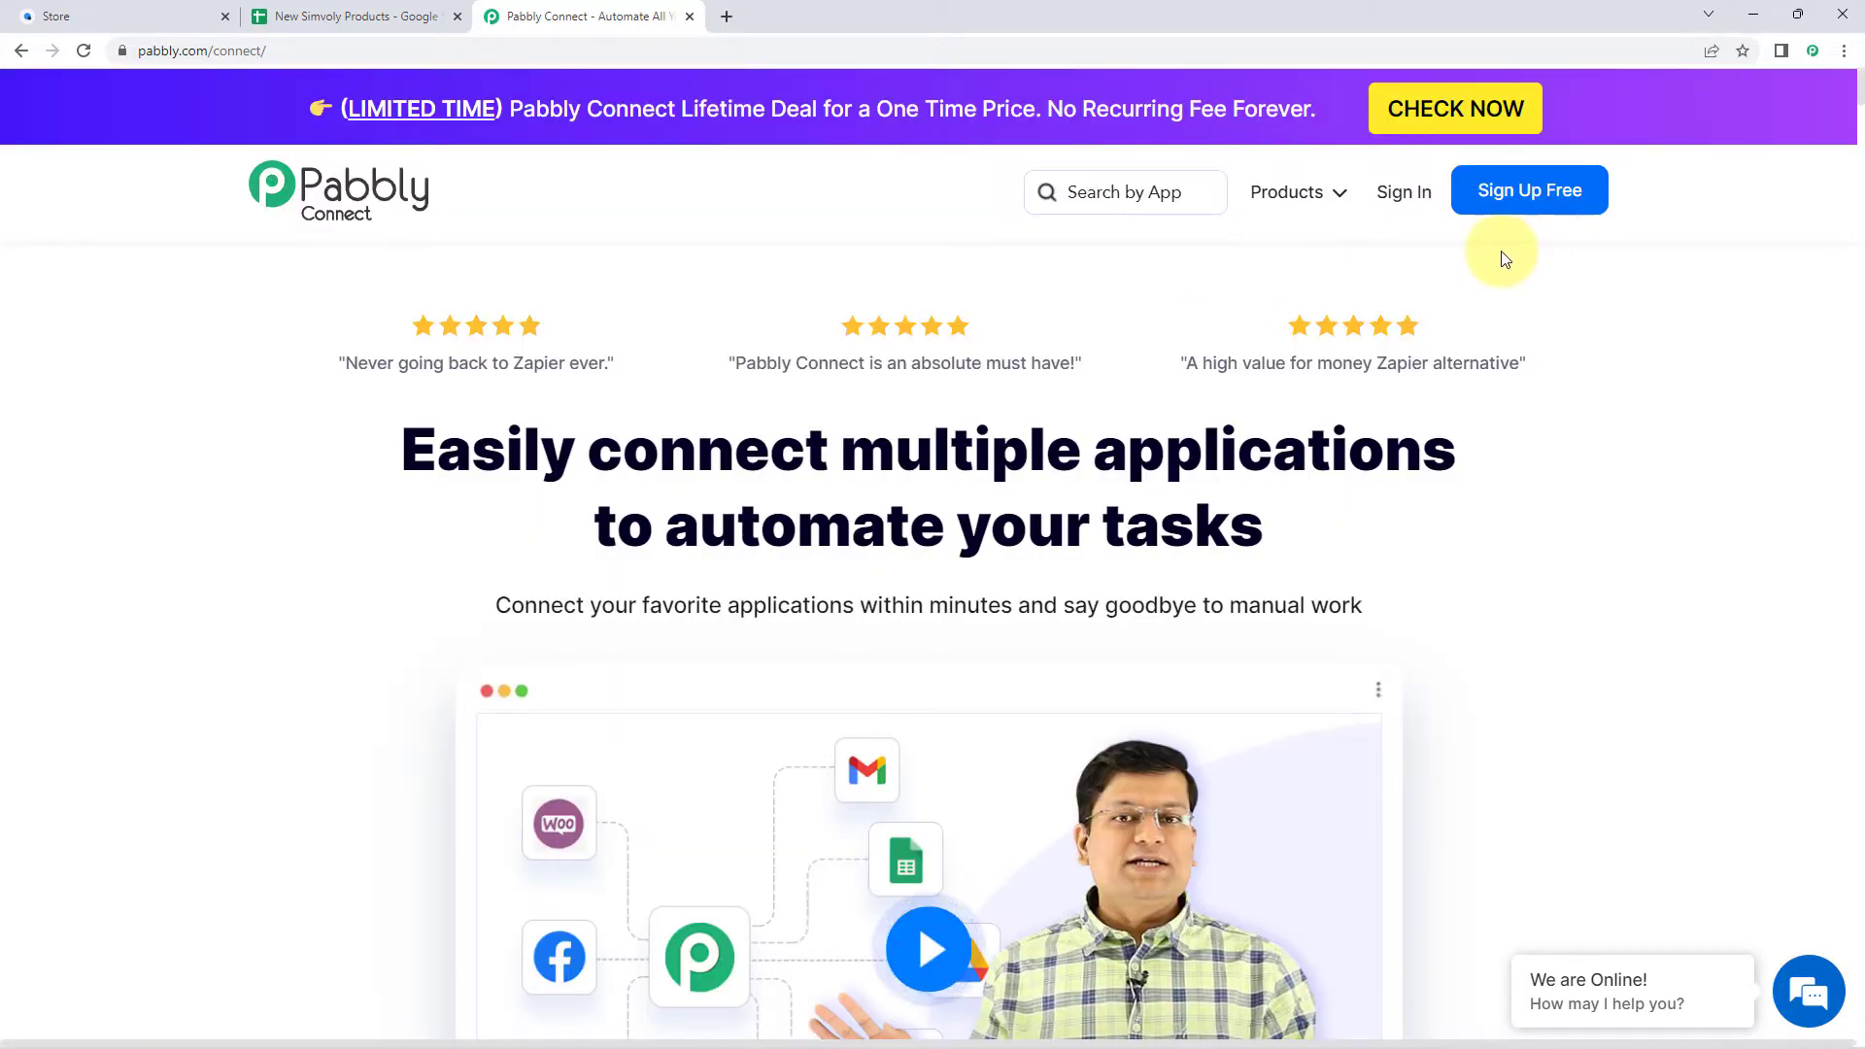
pyautogui.click(1413, 203)
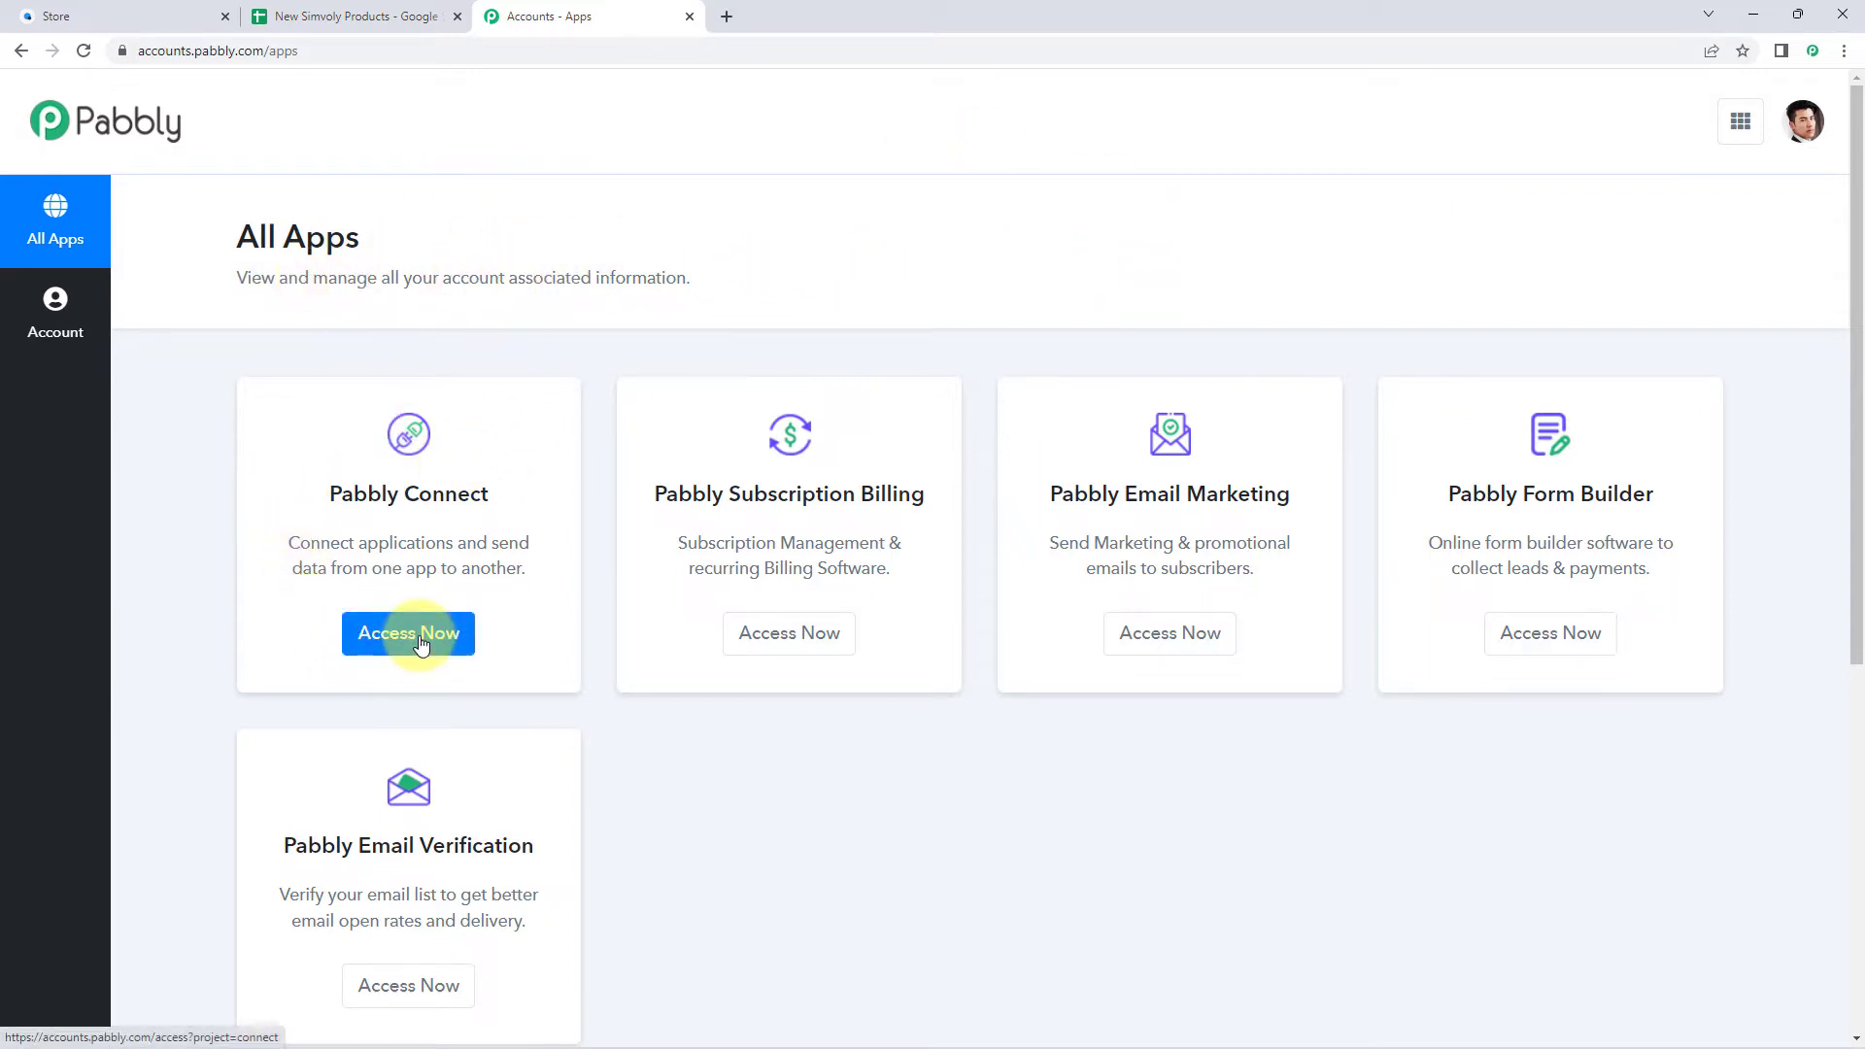
pyautogui.click(420, 641)
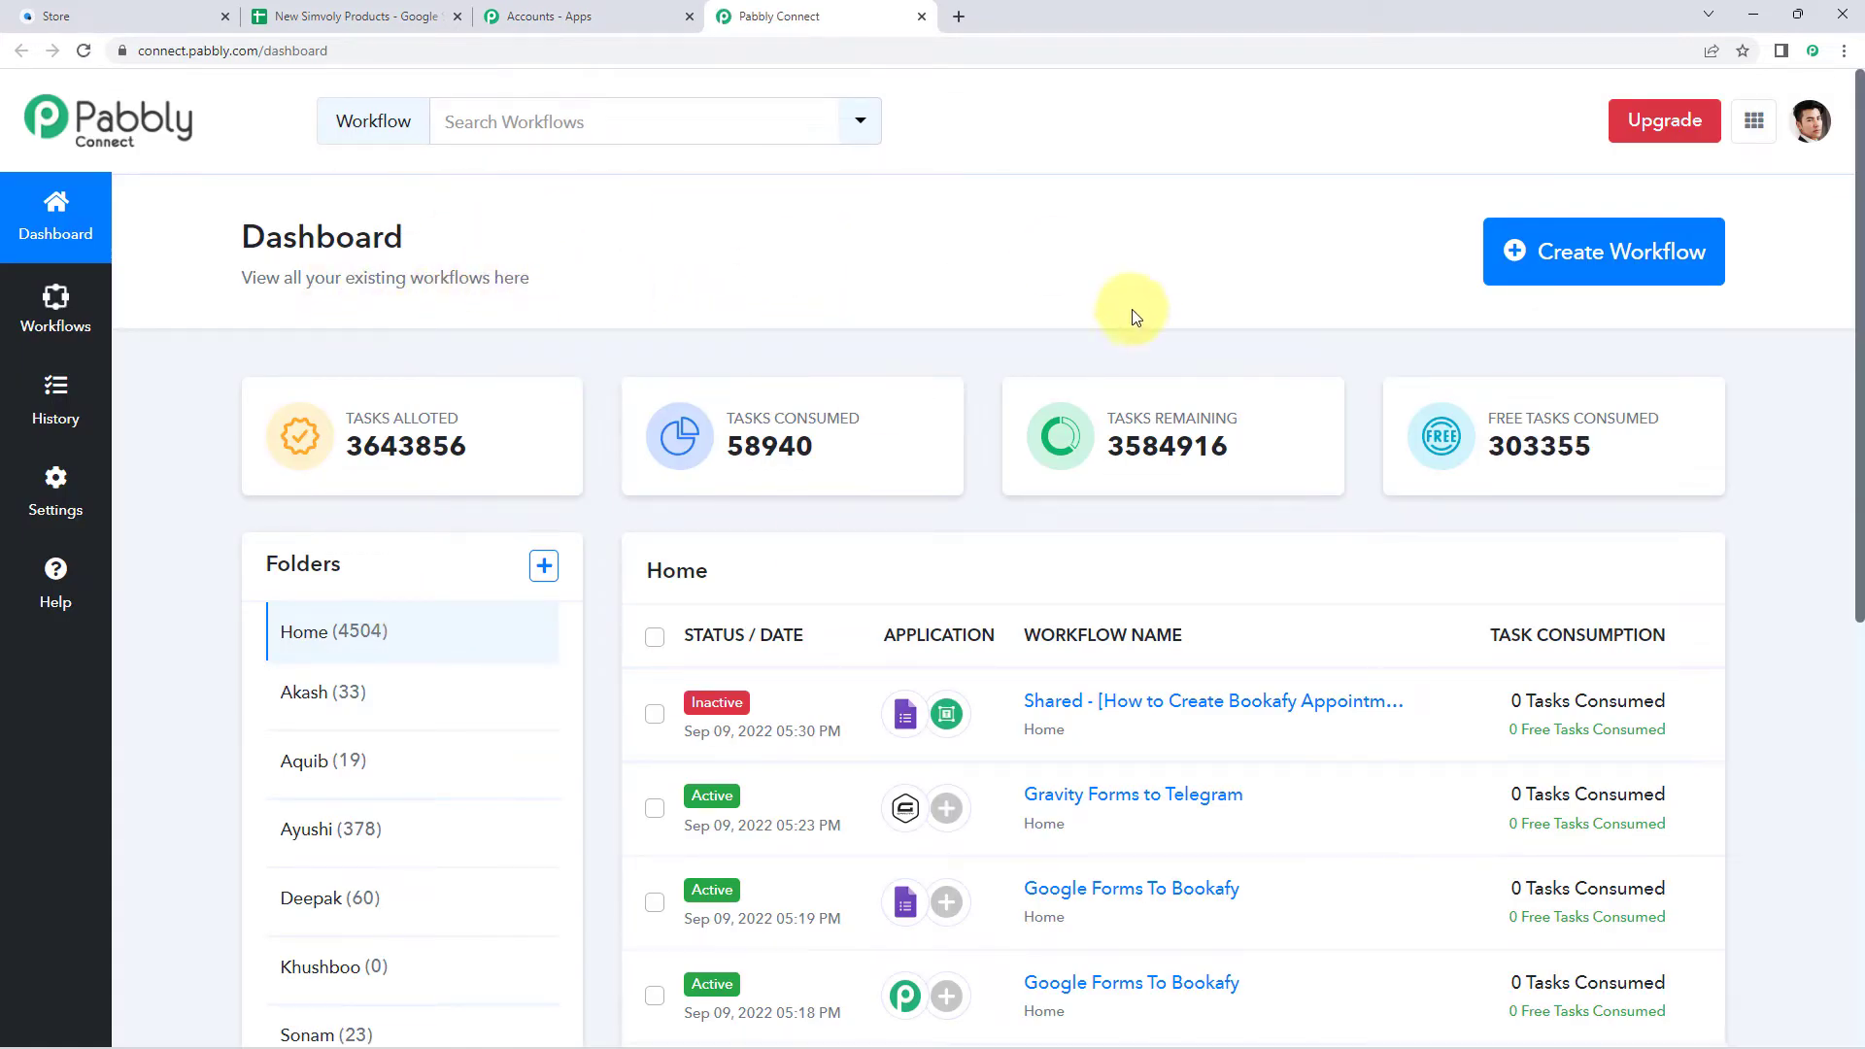
# Step: Create a new workflow named "Simvoly to Google Sheets"
pyautogui.click(1632, 266)
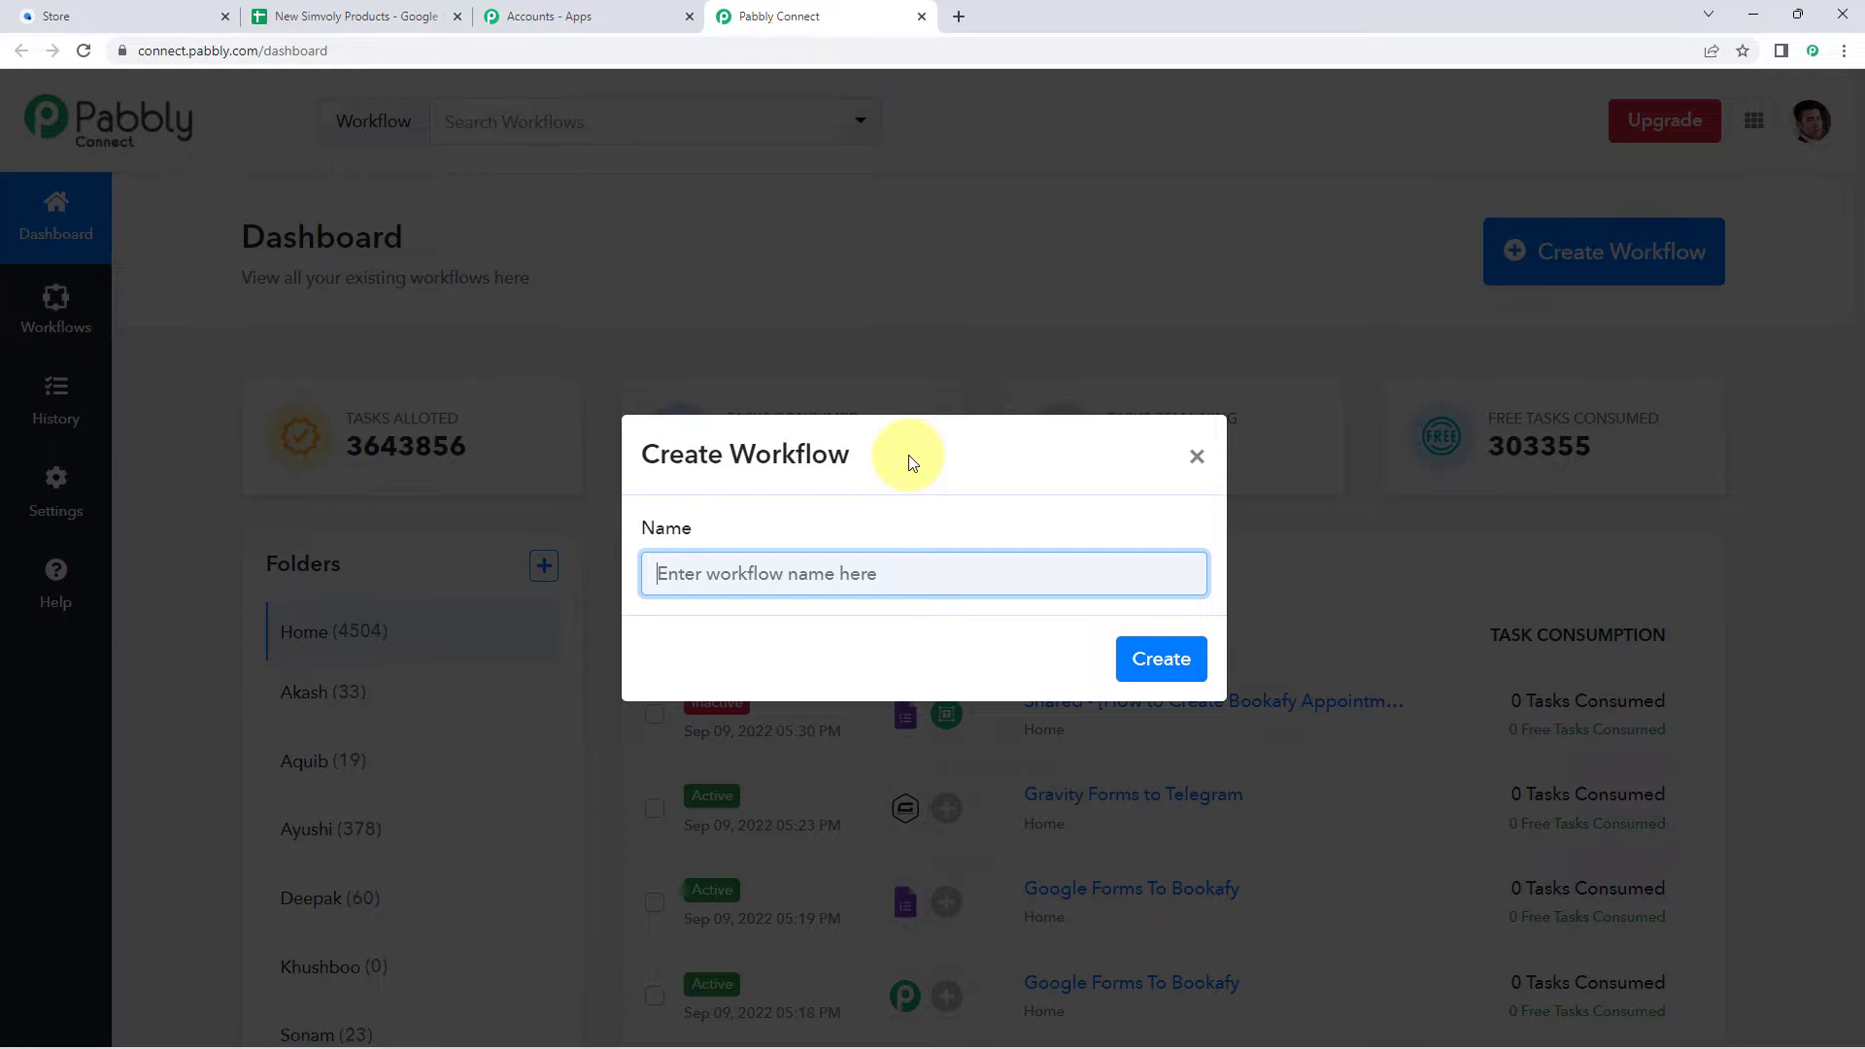
pyautogui.write('Simvoly to Google Sheets')
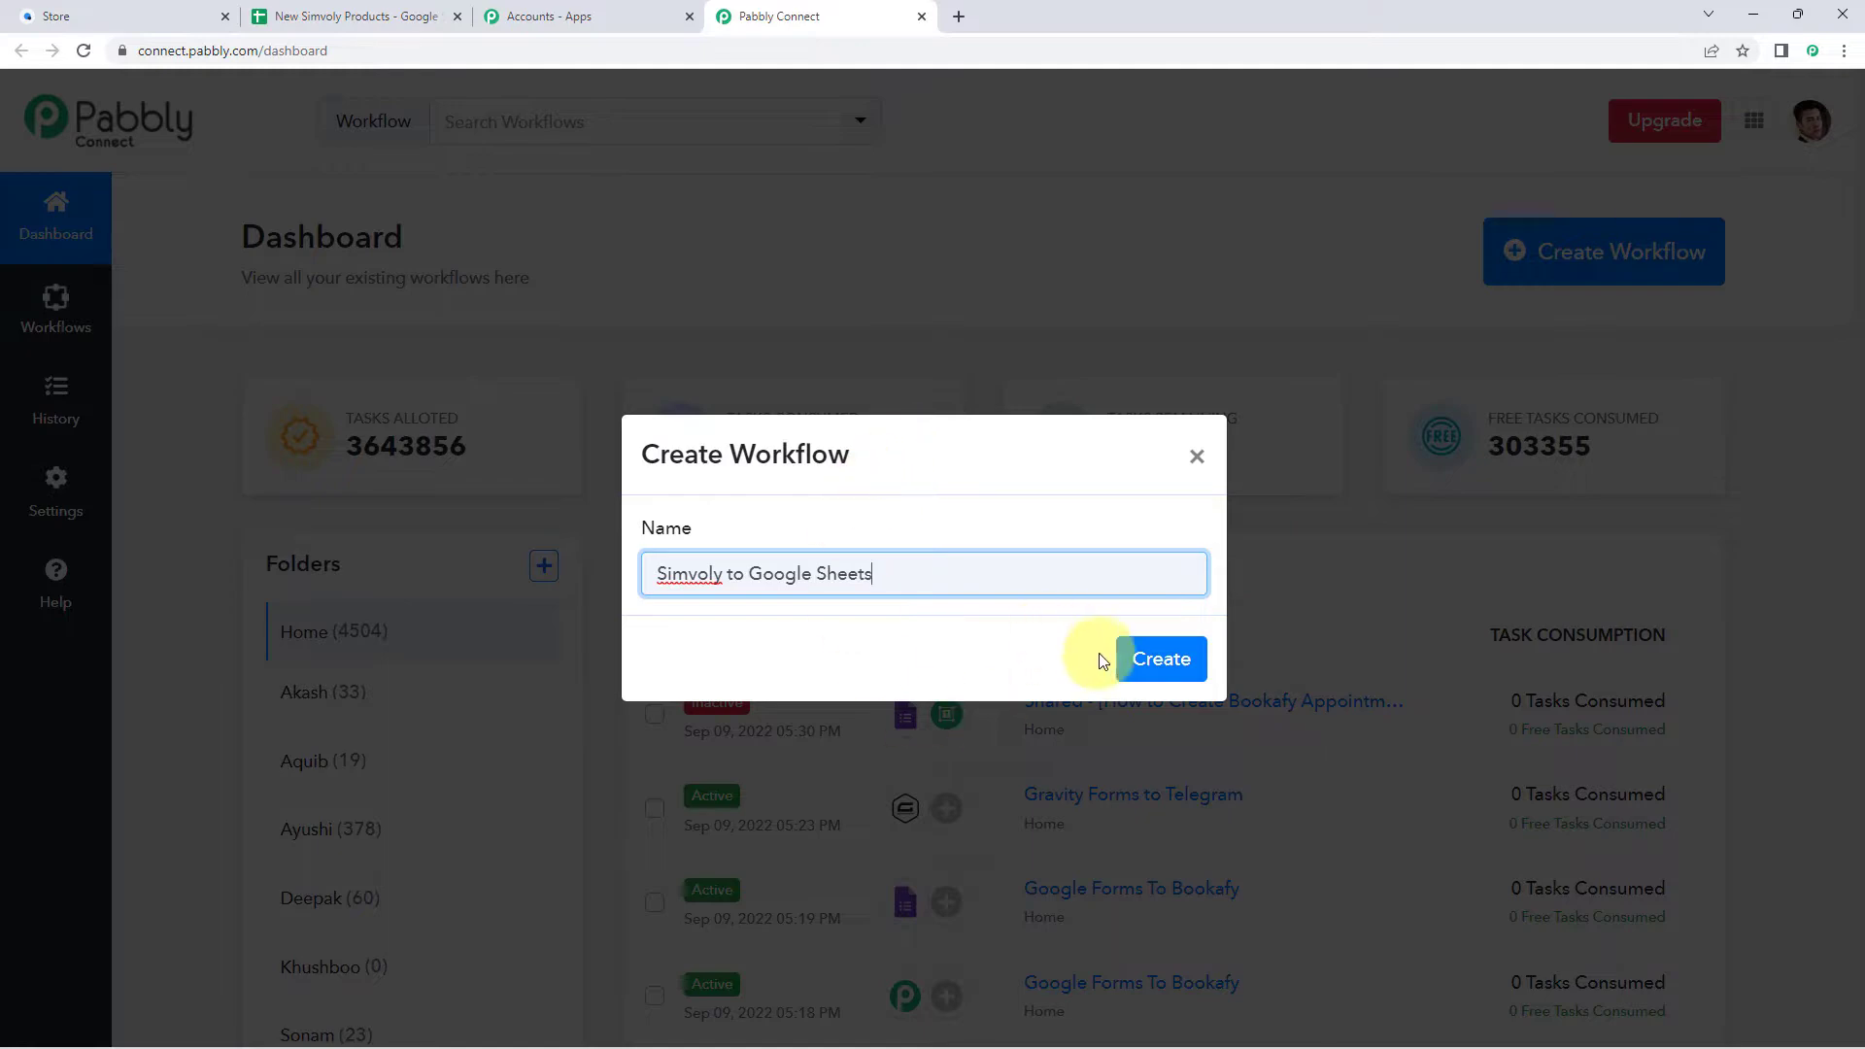
pyautogui.click(1132, 657)
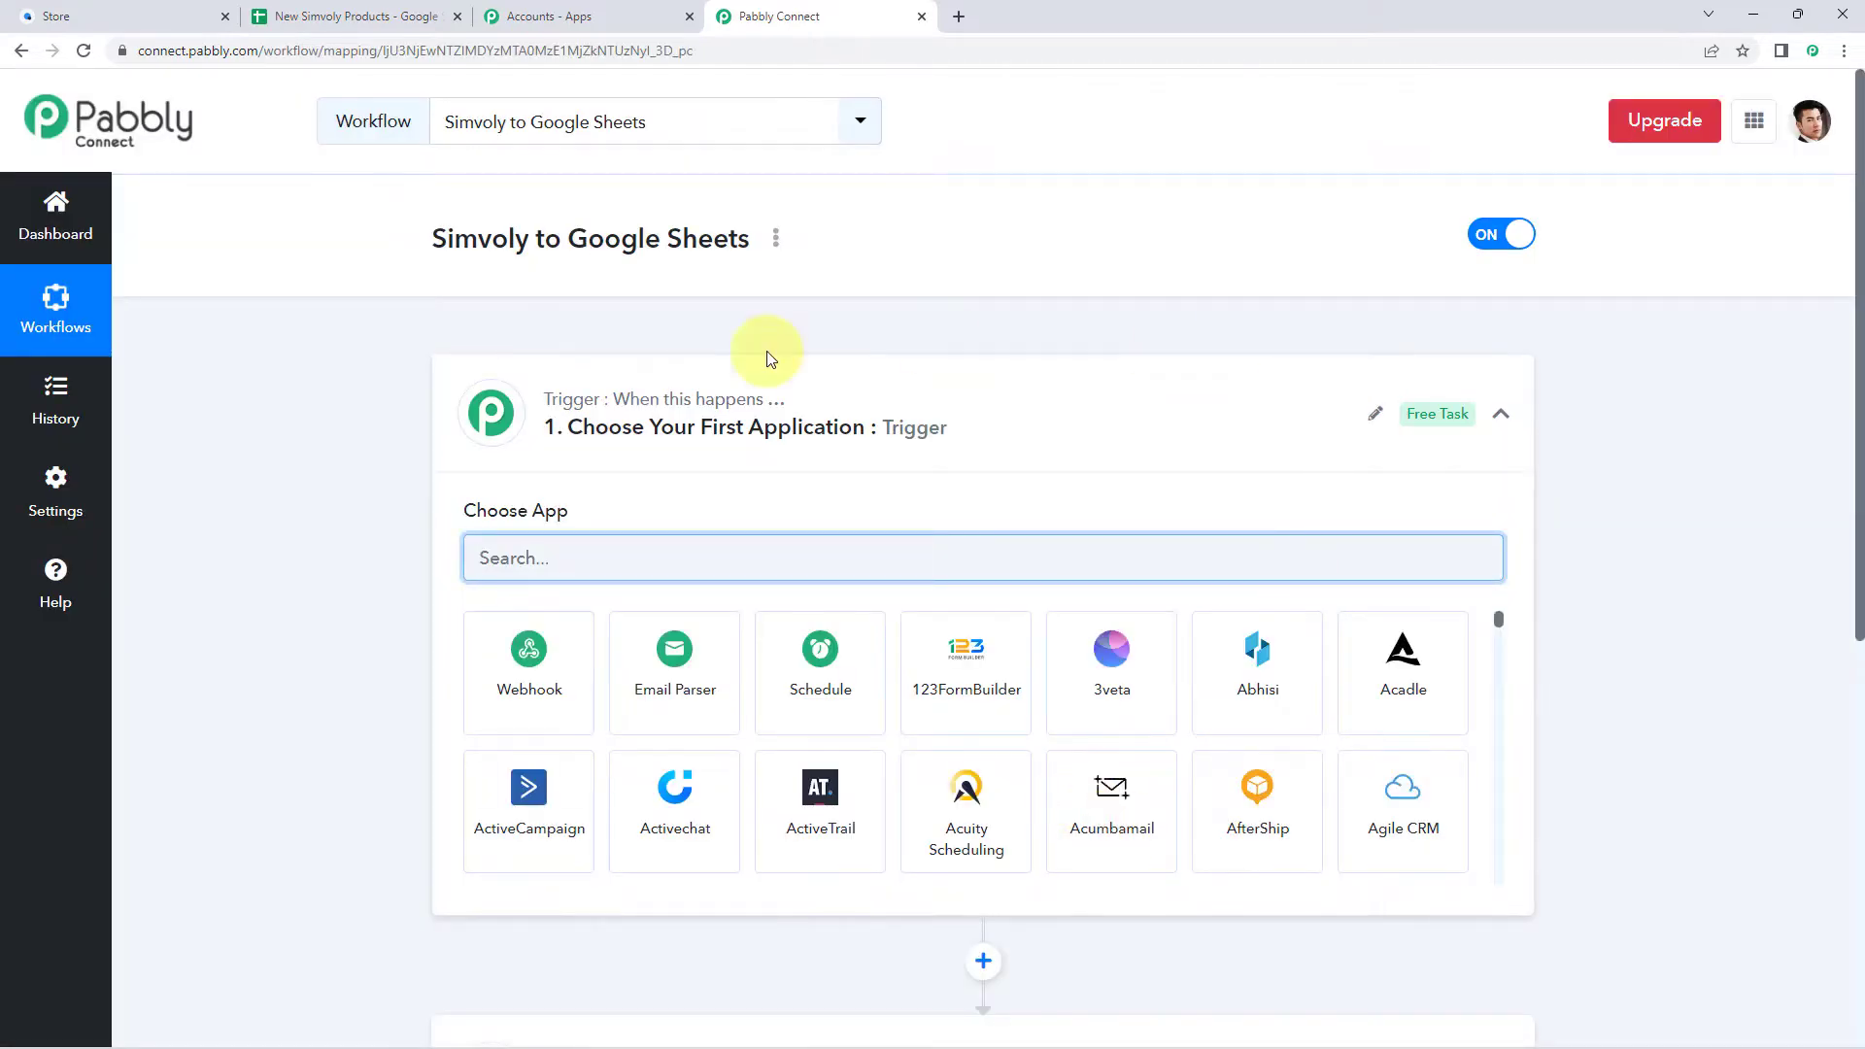
pyautogui.click(879, 439)
pyautogui.scroll(-1, 387, 428)
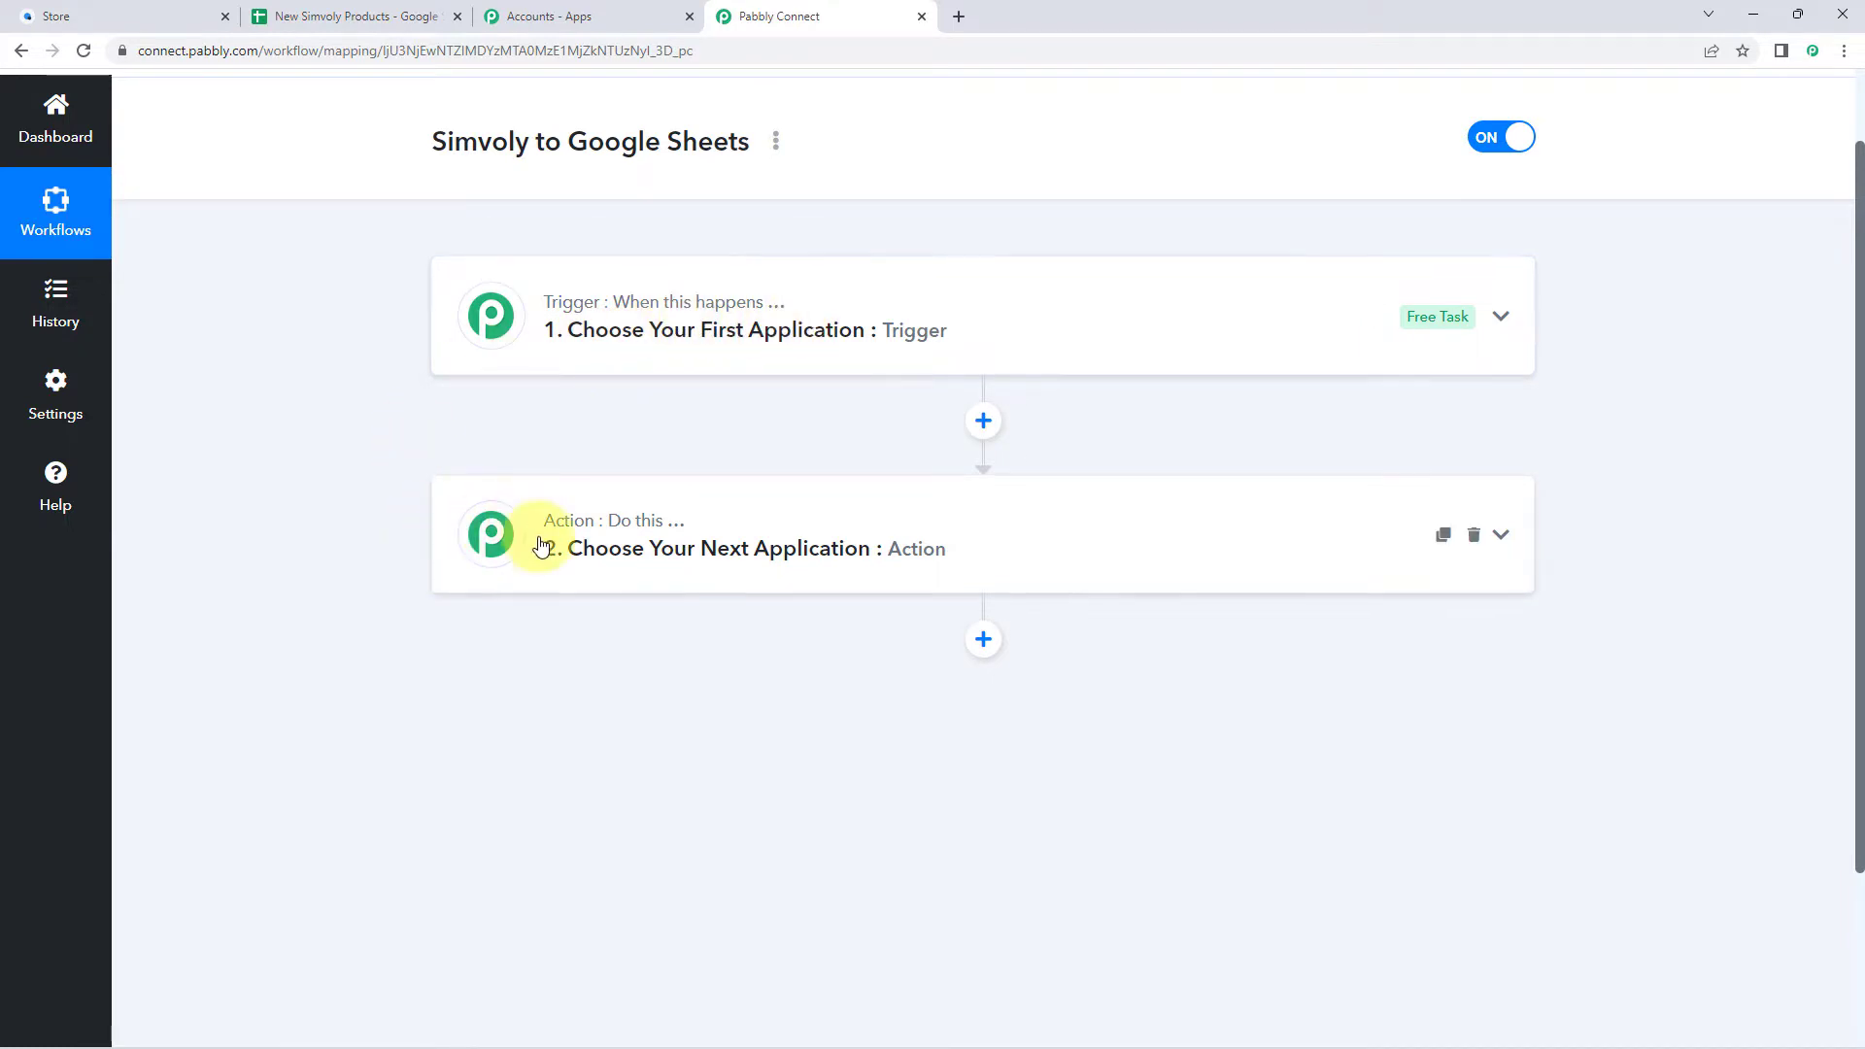
pyautogui.moveTo(647, 530)
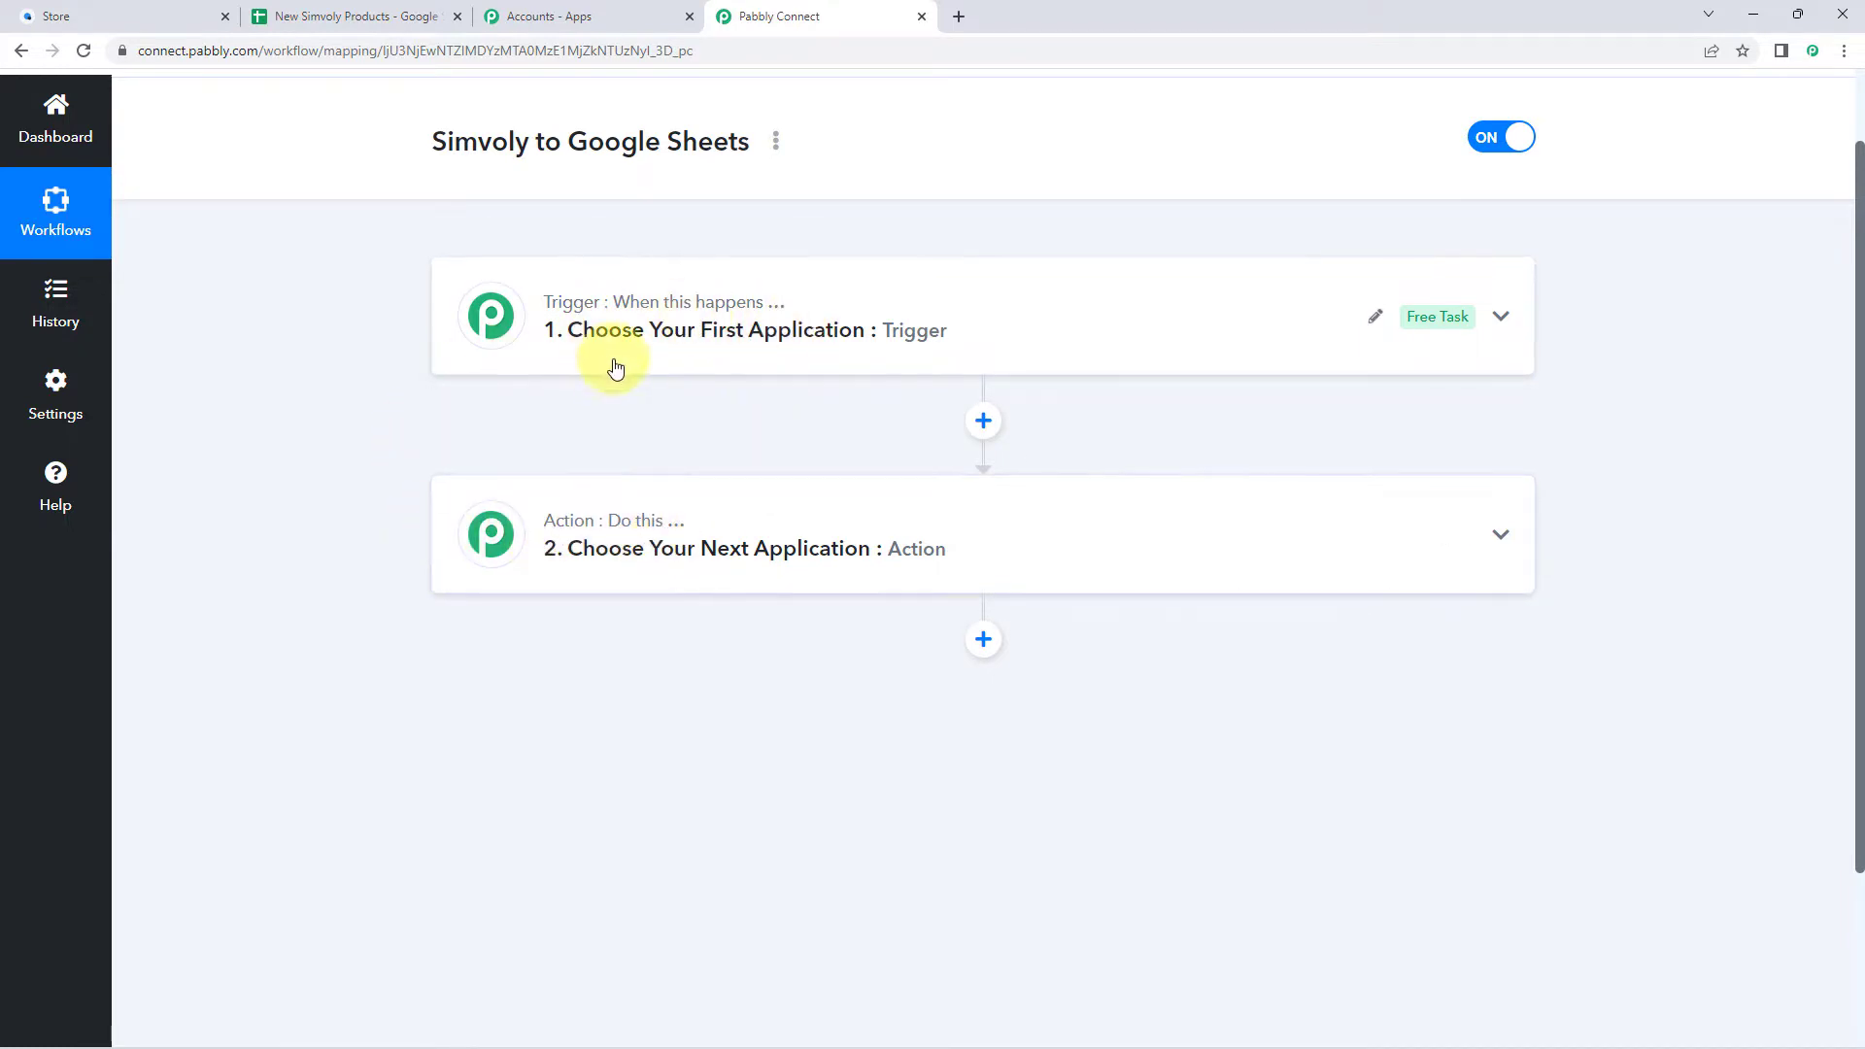
pyautogui.click(622, 320)
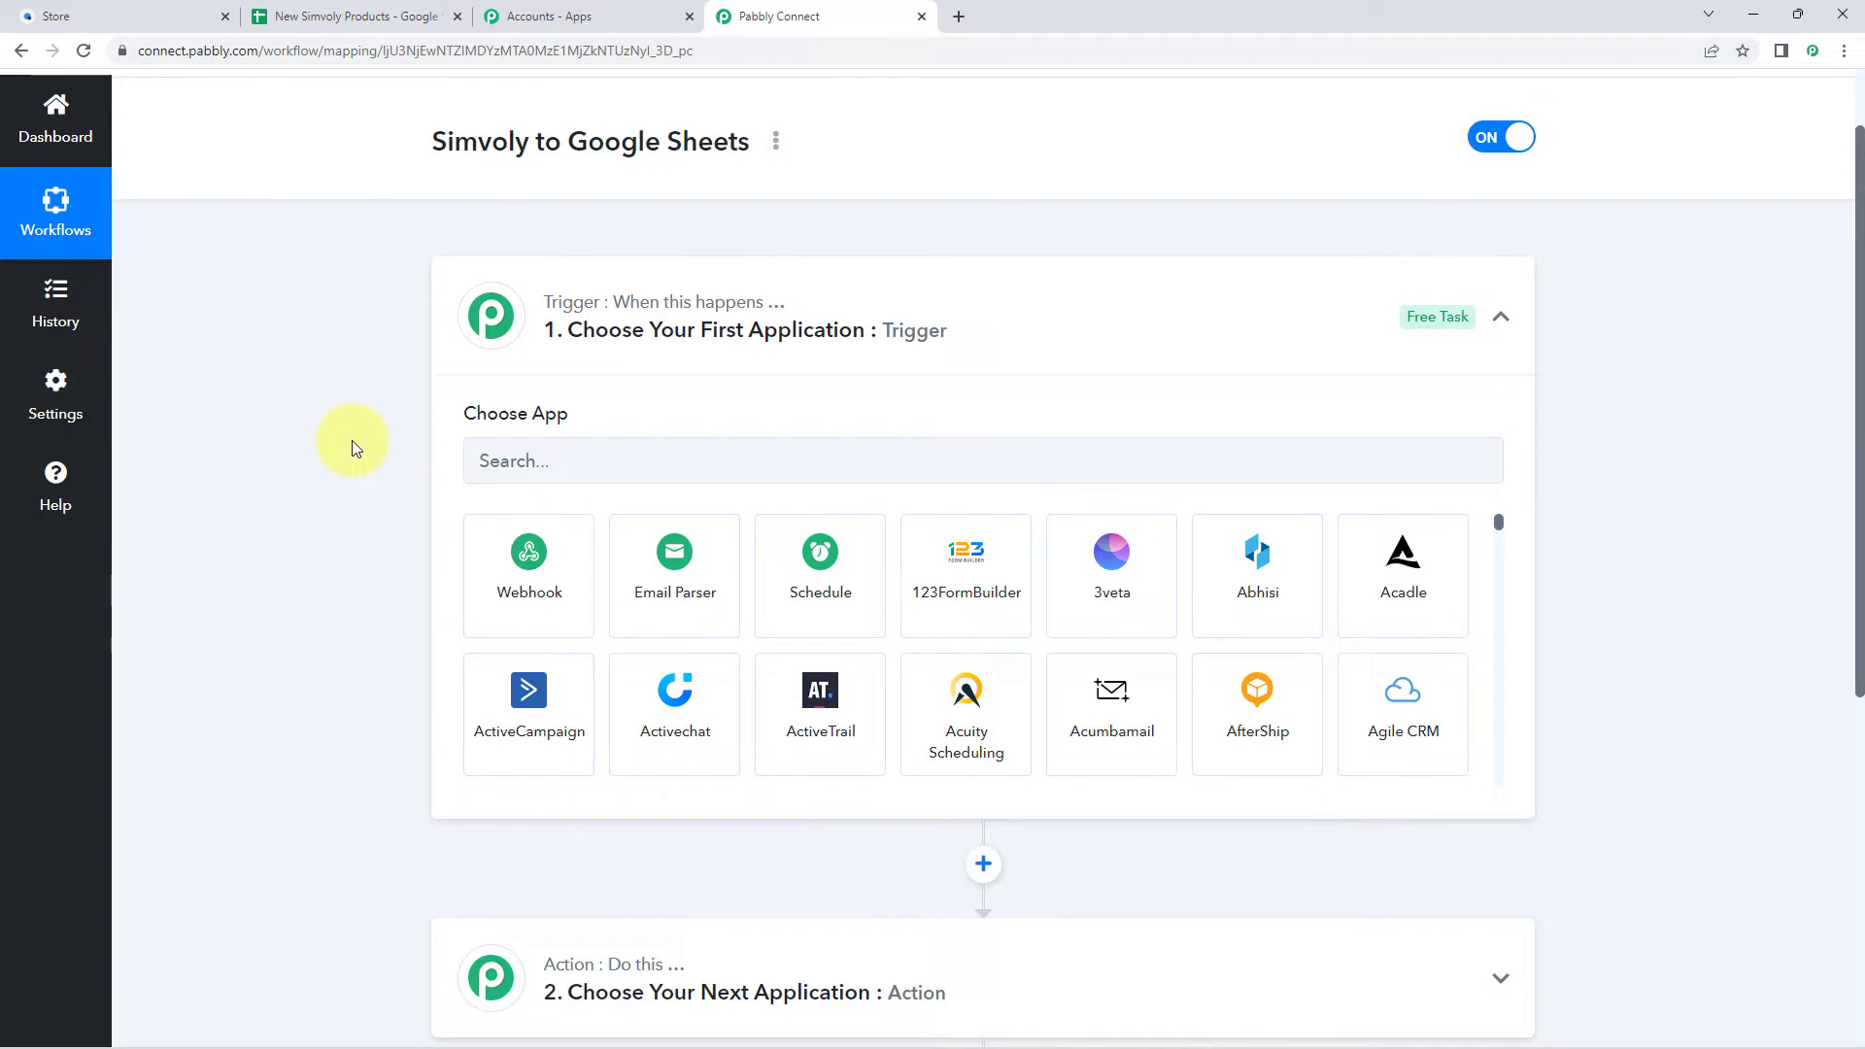
# Step: Set the workflow's trigger to the Simvoly app with the New Product event
pyautogui.scroll(-1, 385, 424)
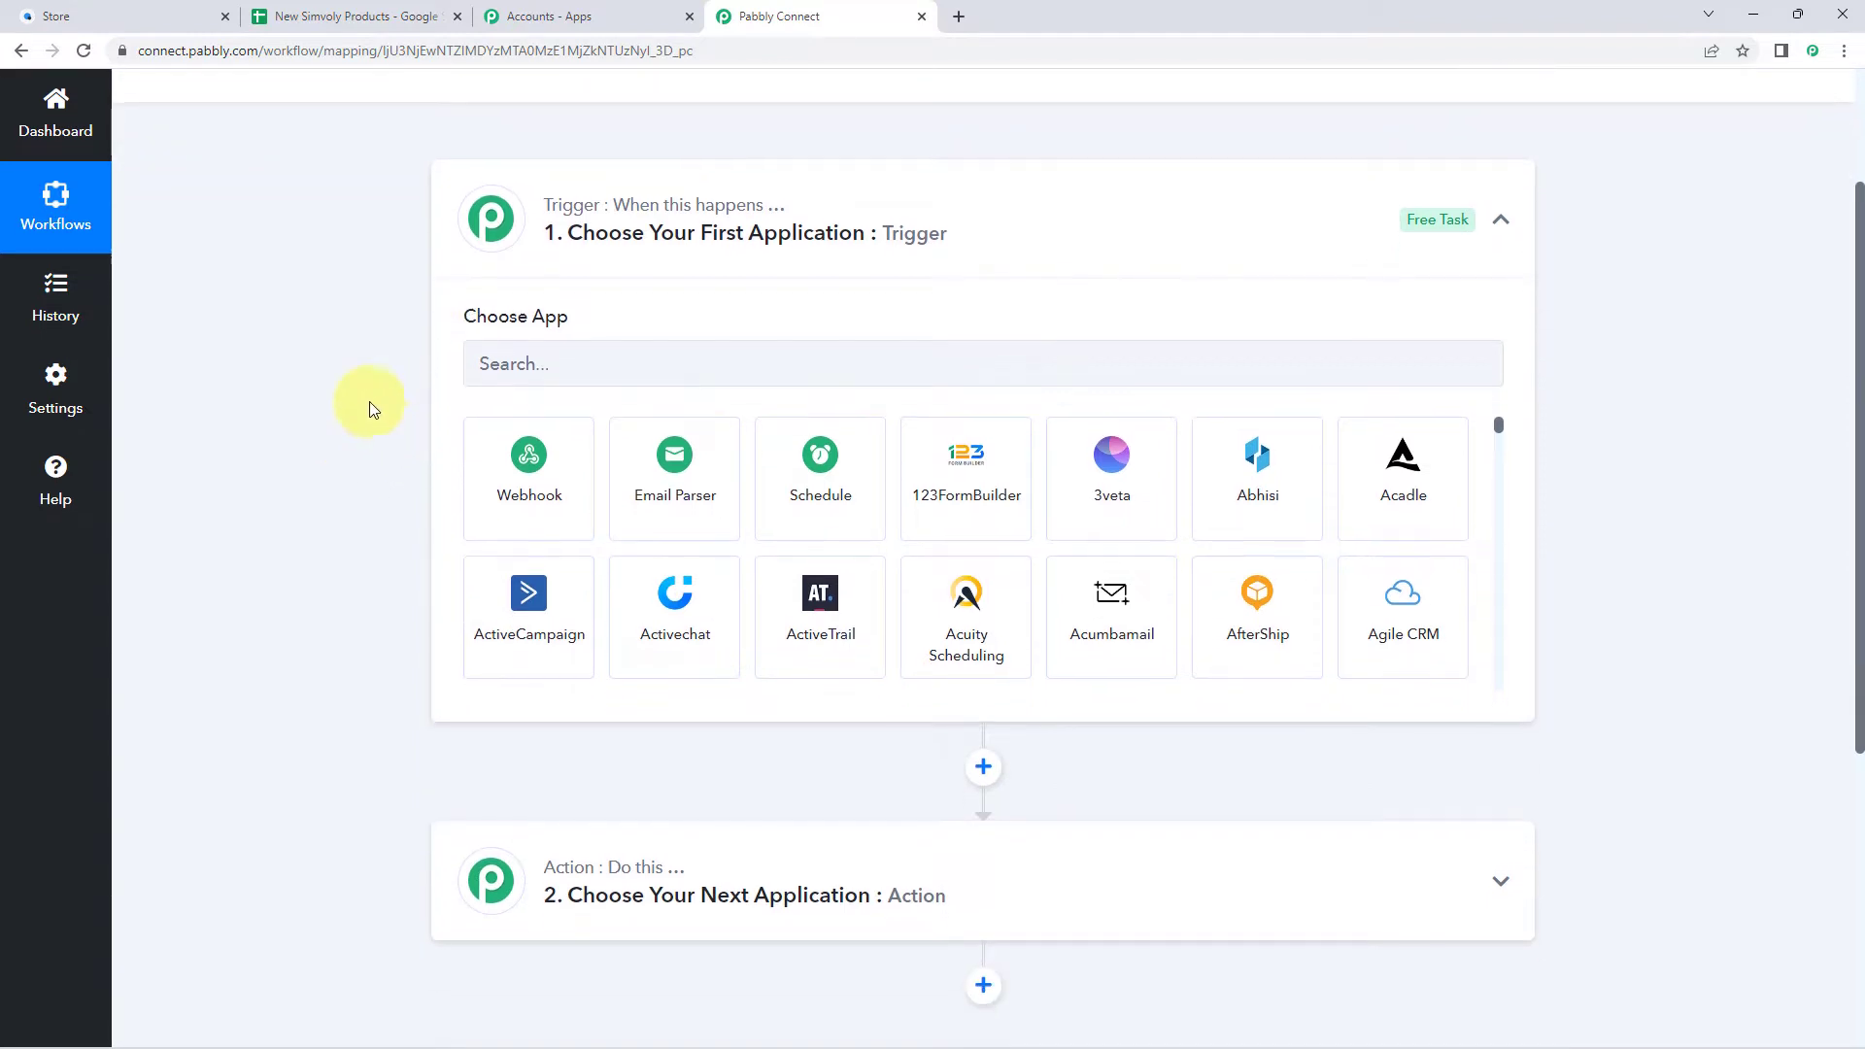
pyautogui.click(541, 373)
pyautogui.write('Simvol')
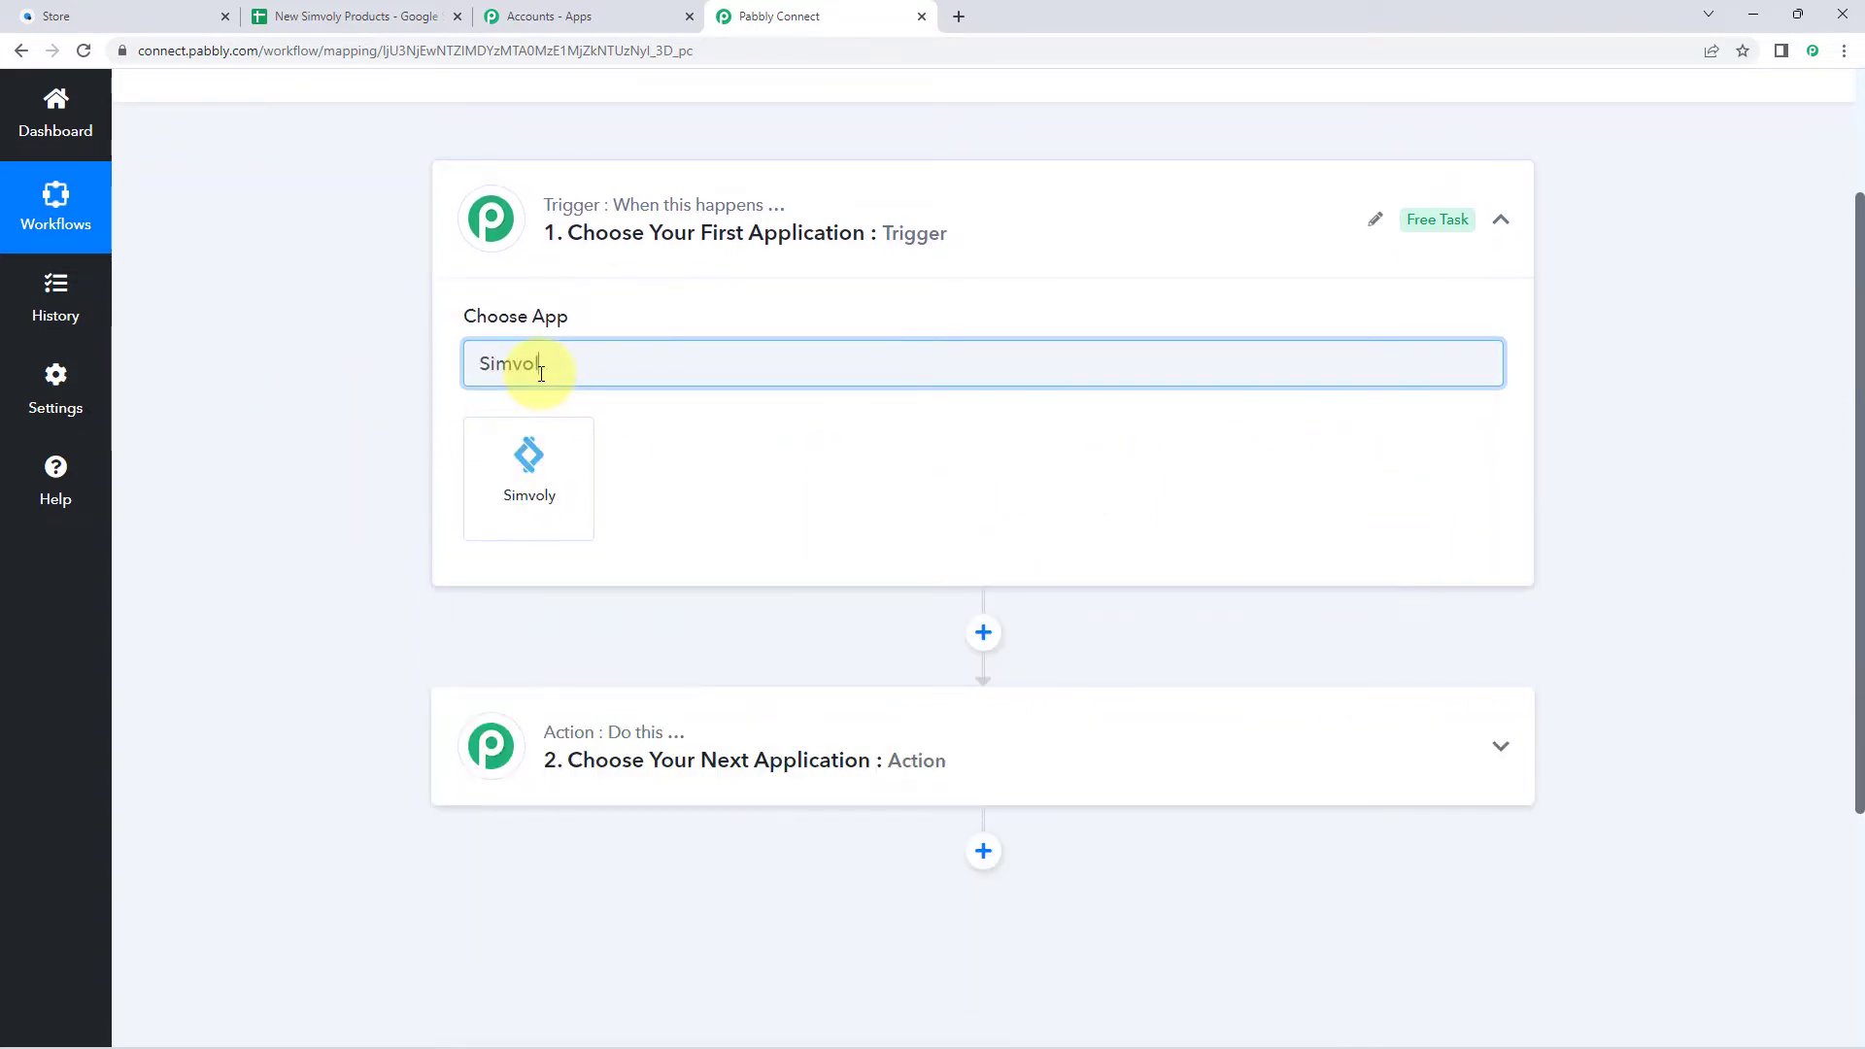
pyautogui.write('y')
pyautogui.click(524, 478)
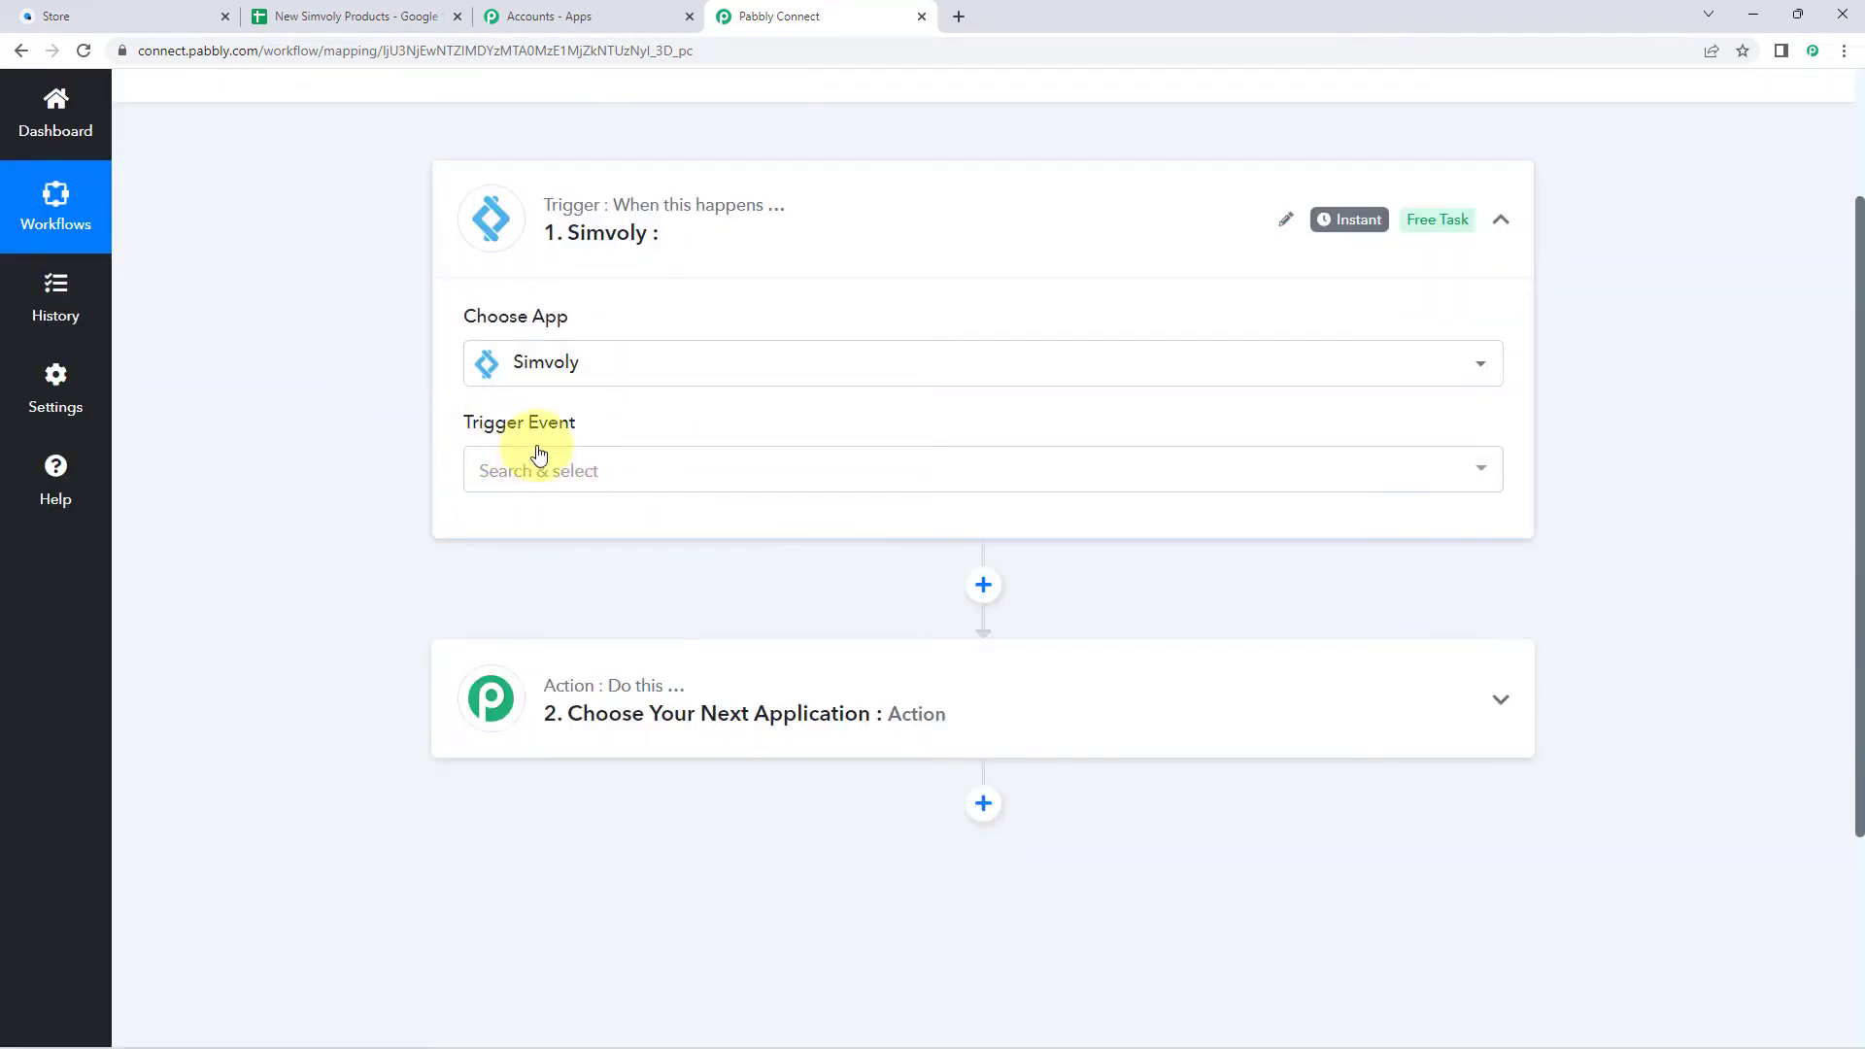
pyautogui.click(641, 481)
pyautogui.scroll(-2, 366, 486)
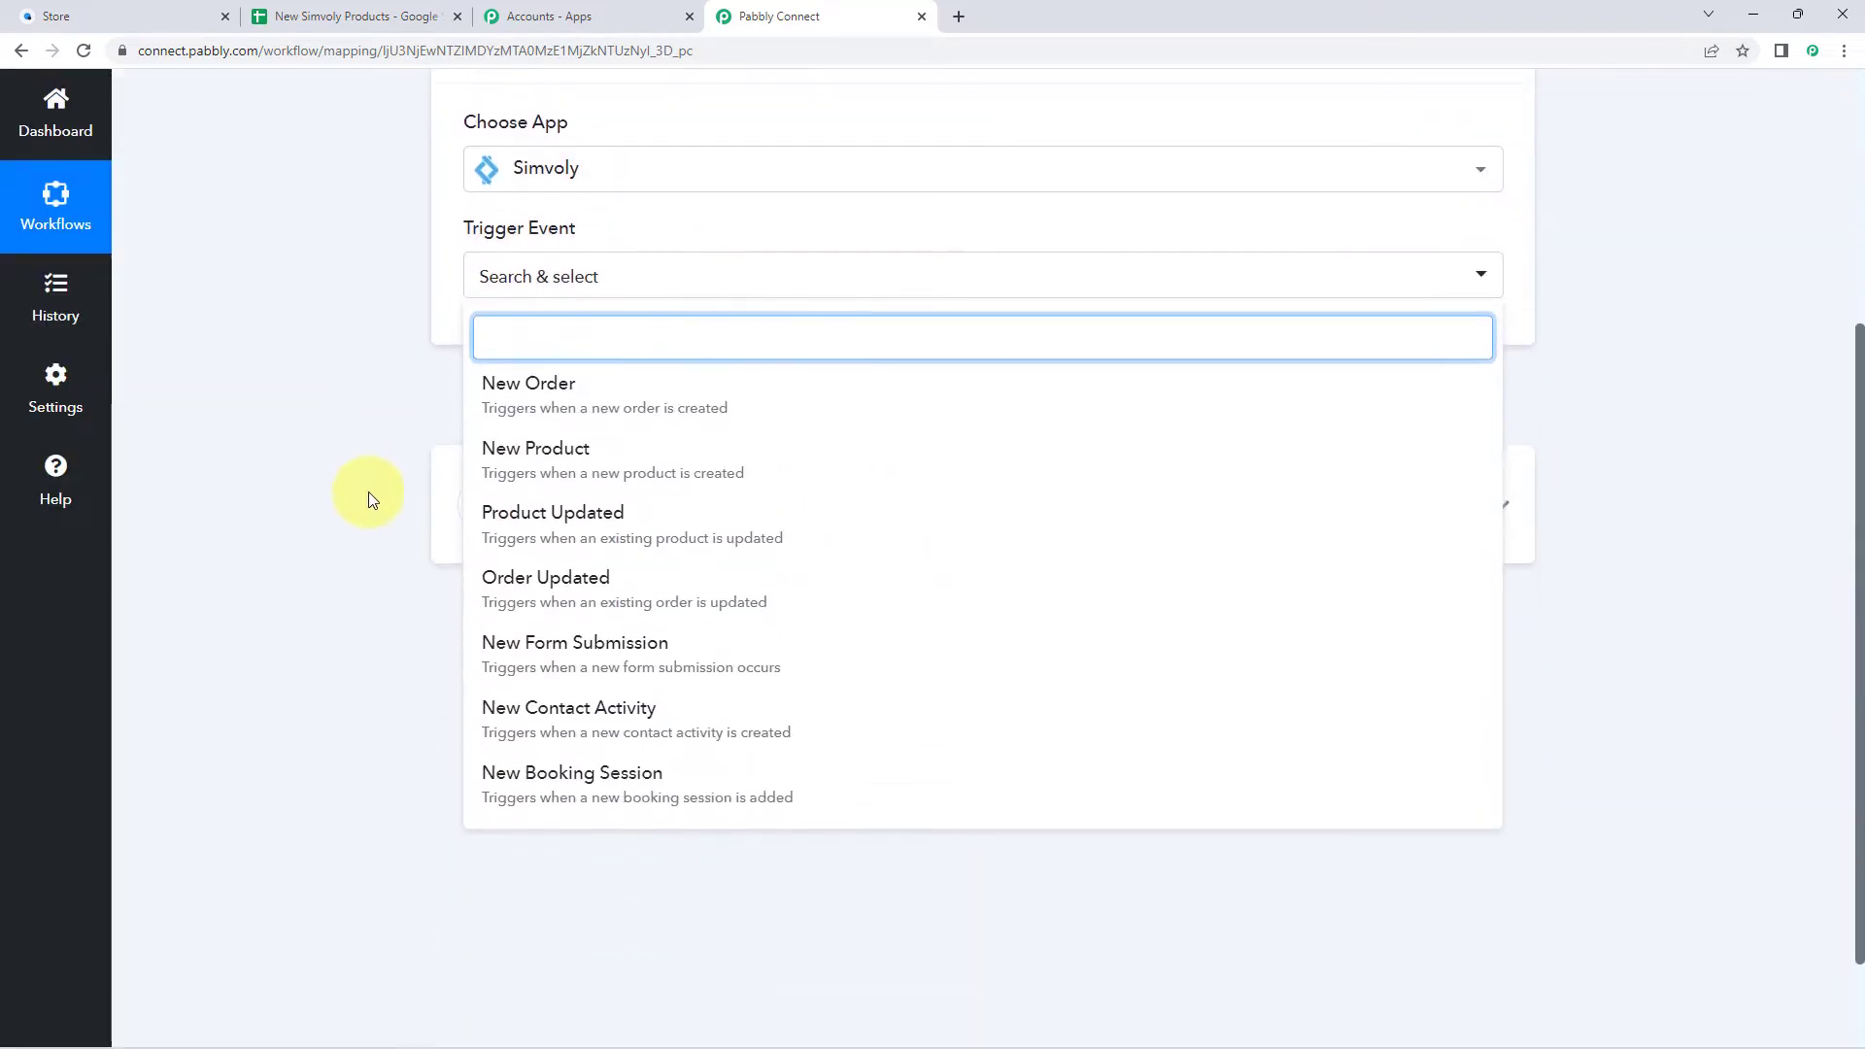
pyautogui.click(583, 447)
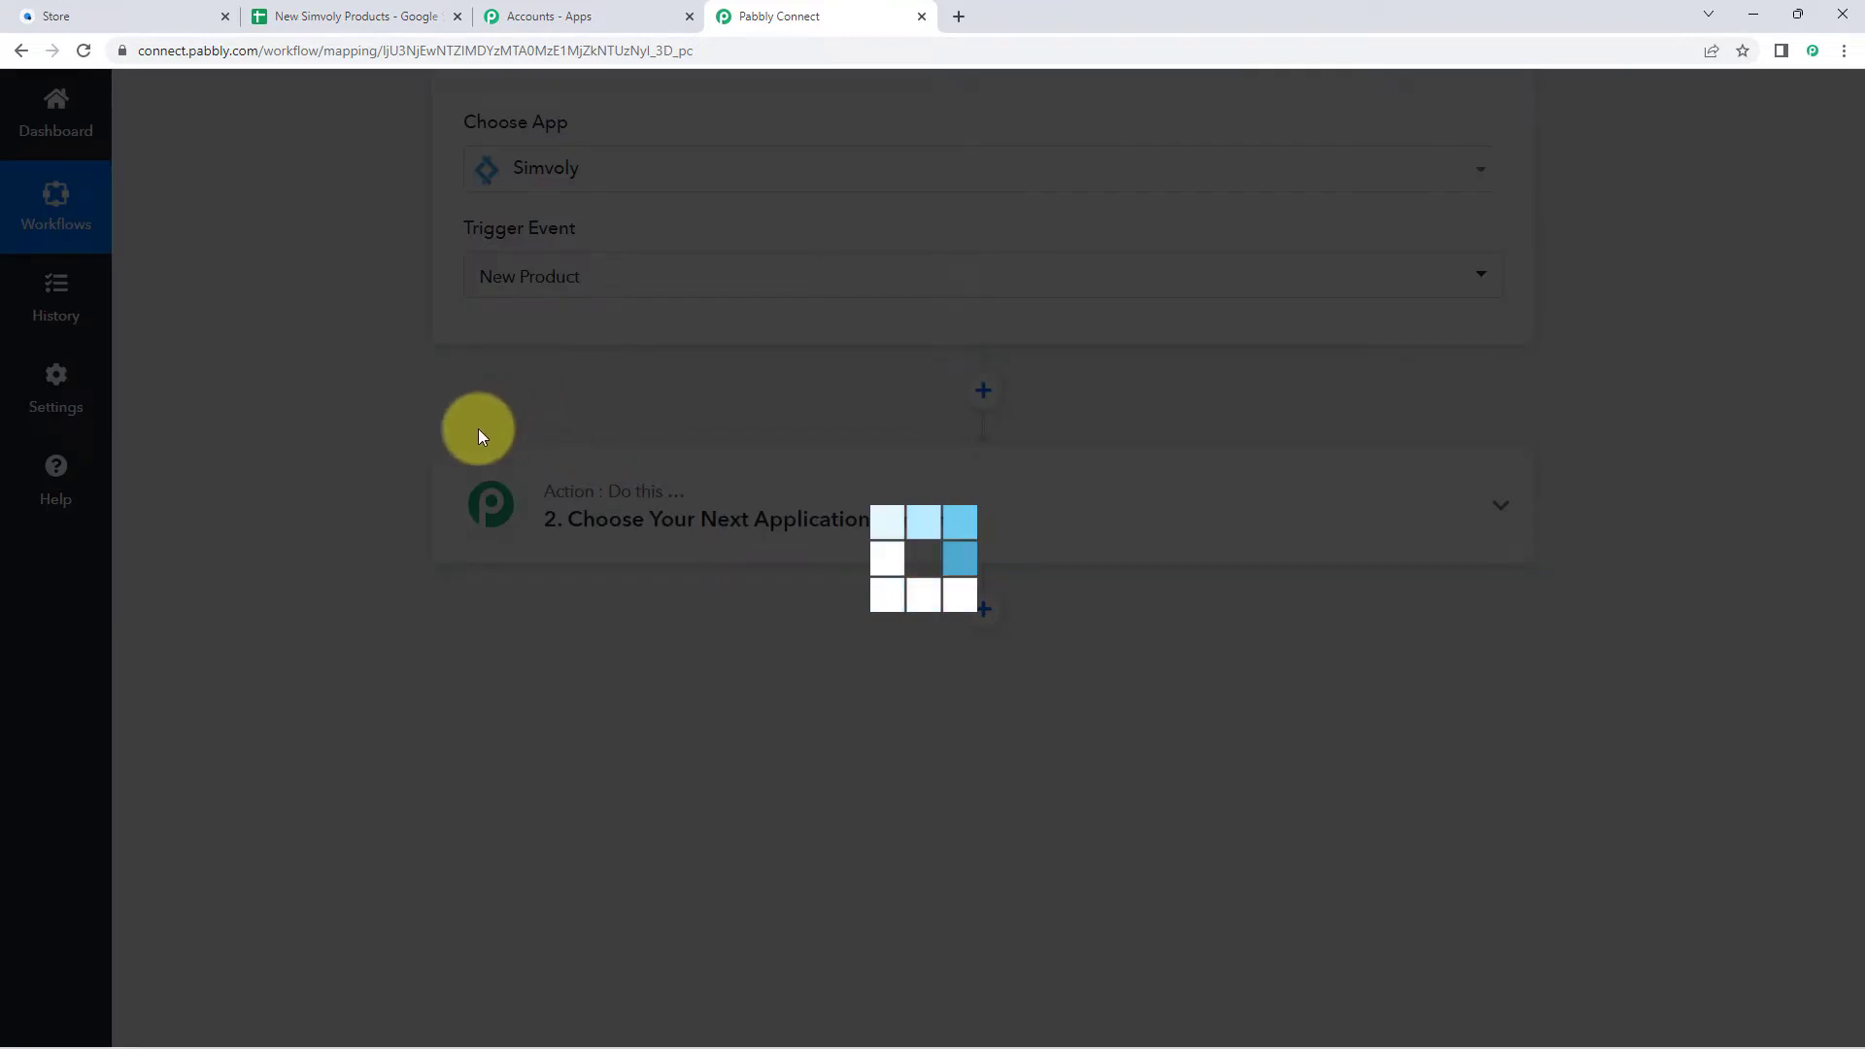
# Step: Copy the trigger's webhook URL and start waiting for the webhook response
pyautogui.scroll(1, 394, 364)
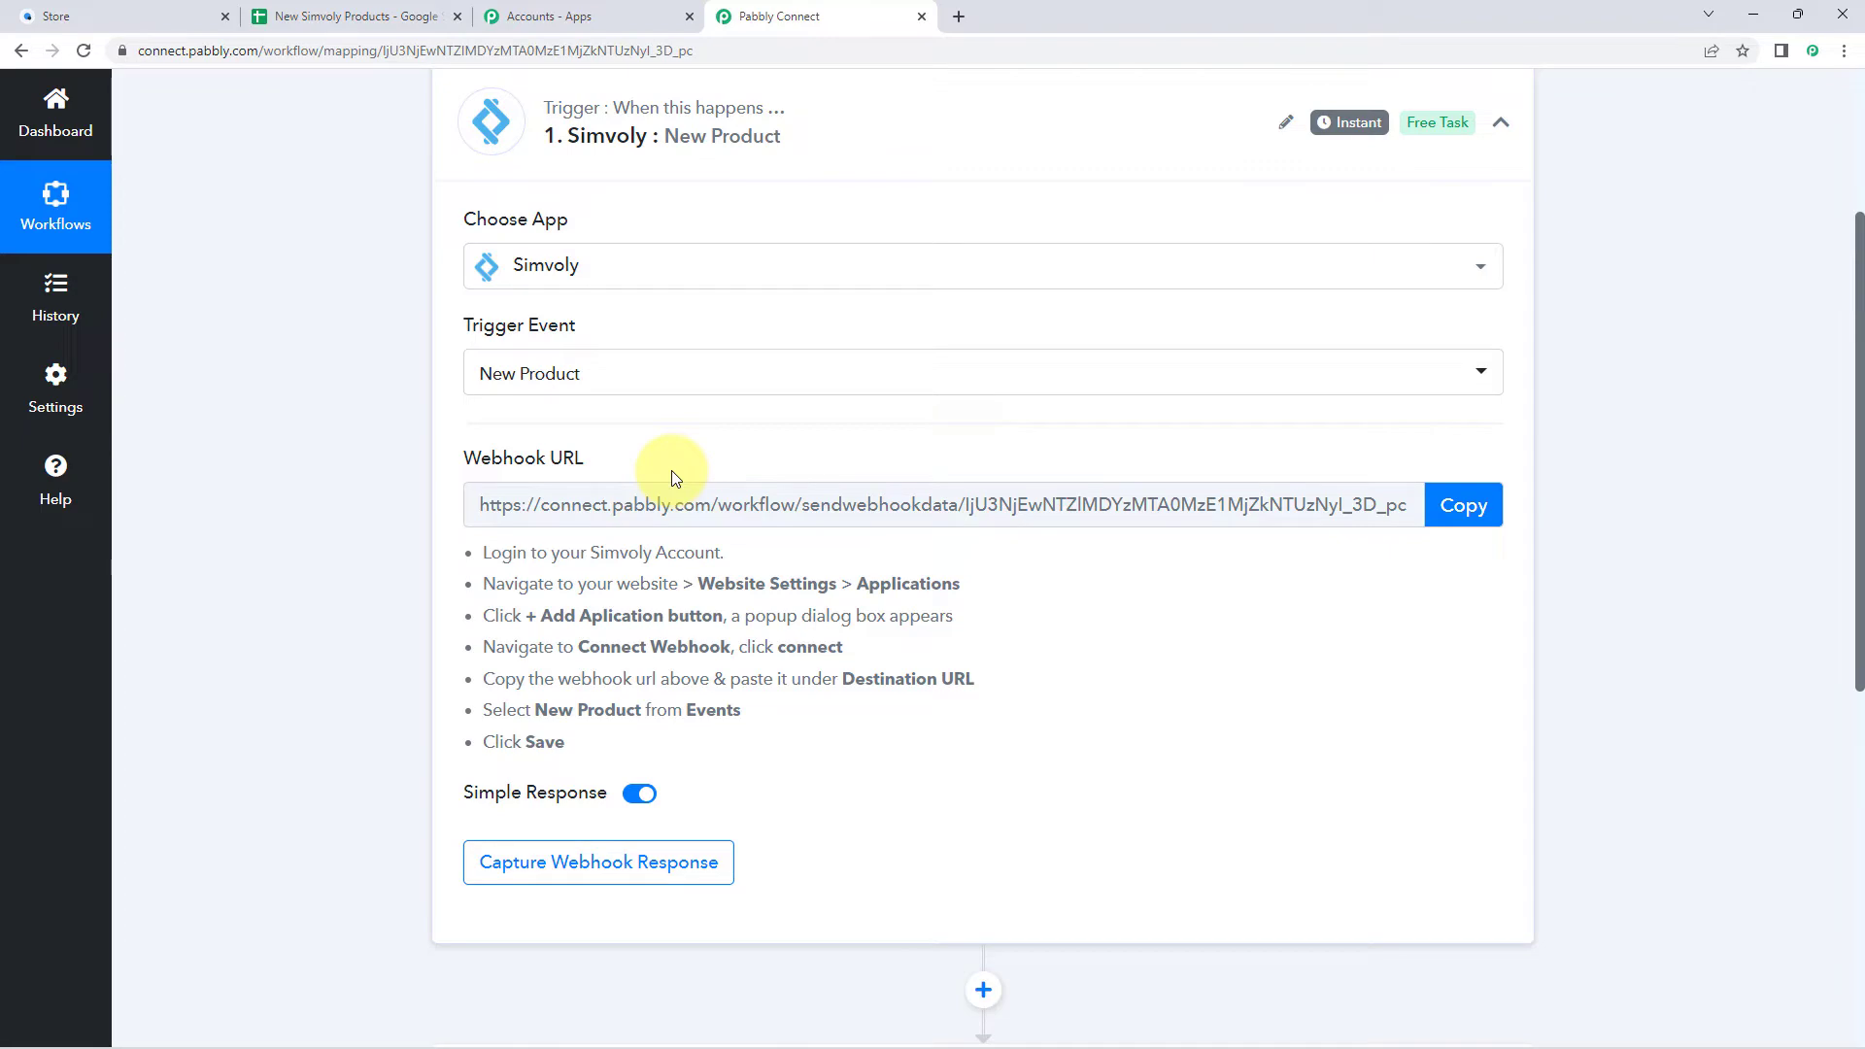
pyautogui.click(1463, 505)
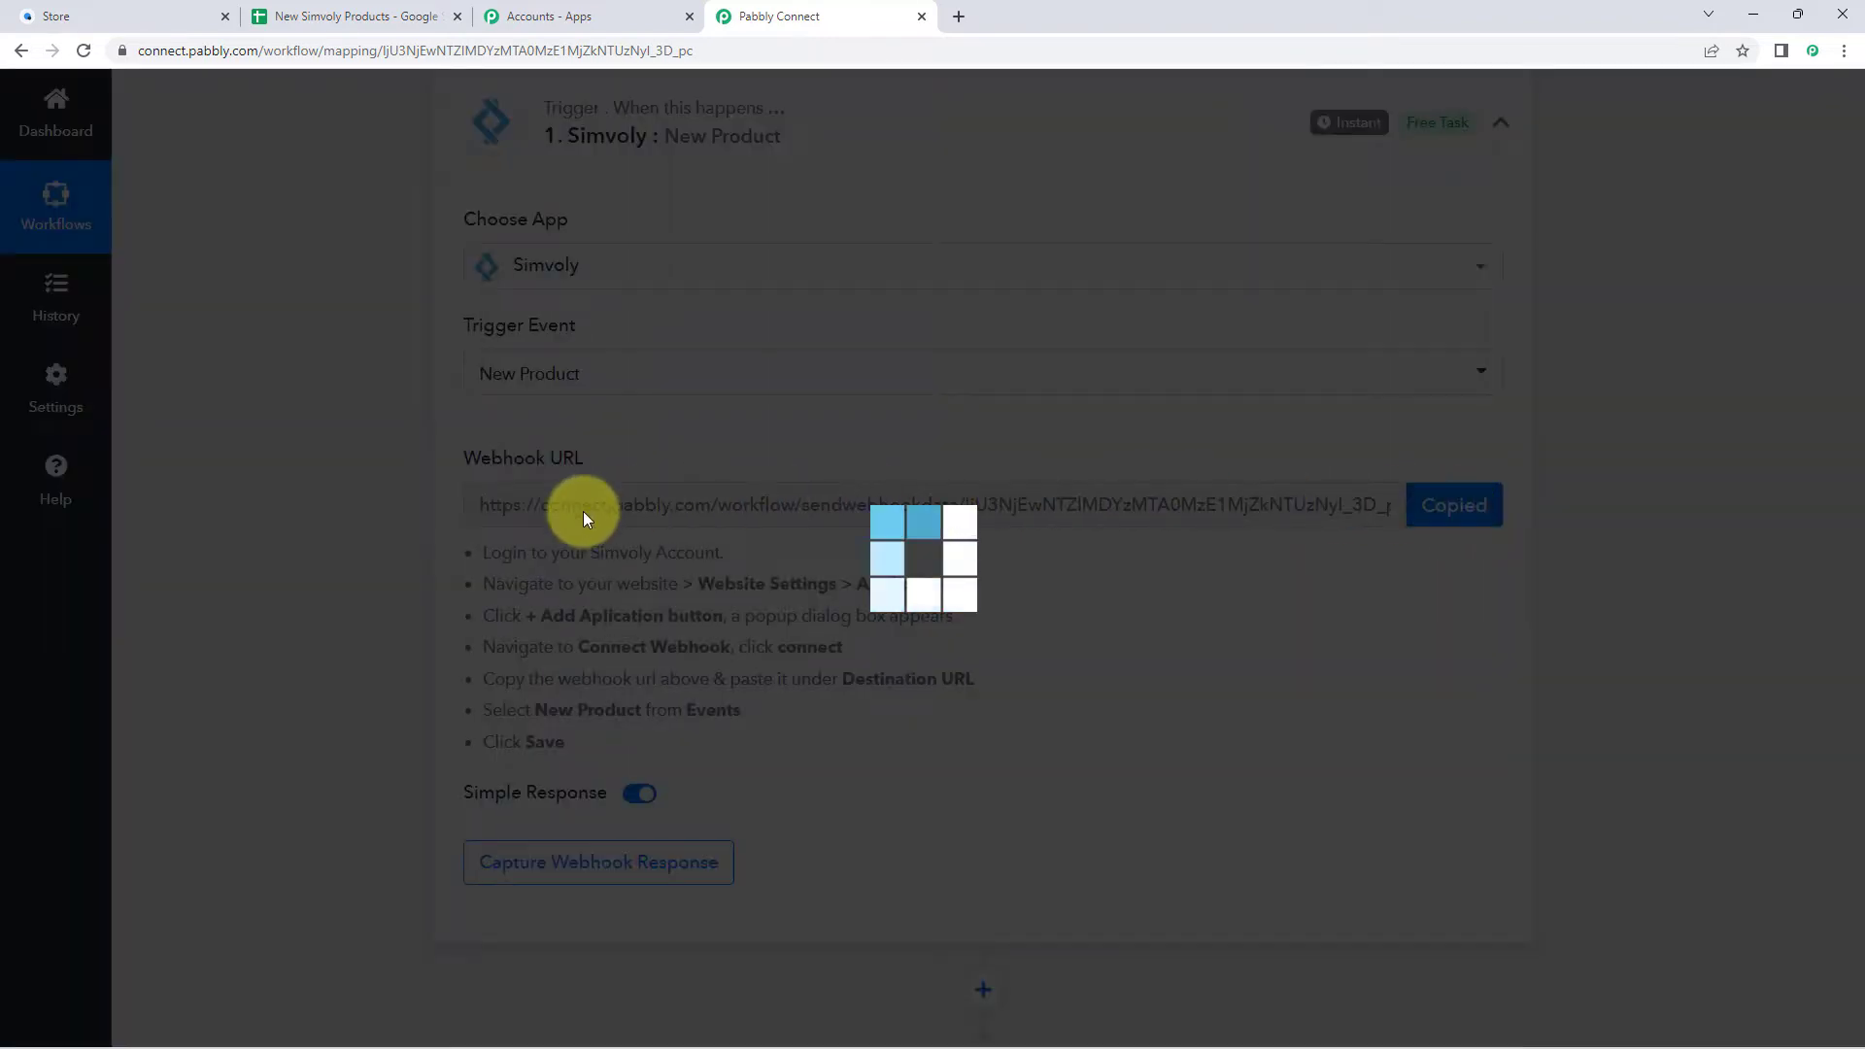
pyautogui.hotkey('ctrl', 'a')
pyautogui.click(586, 740)
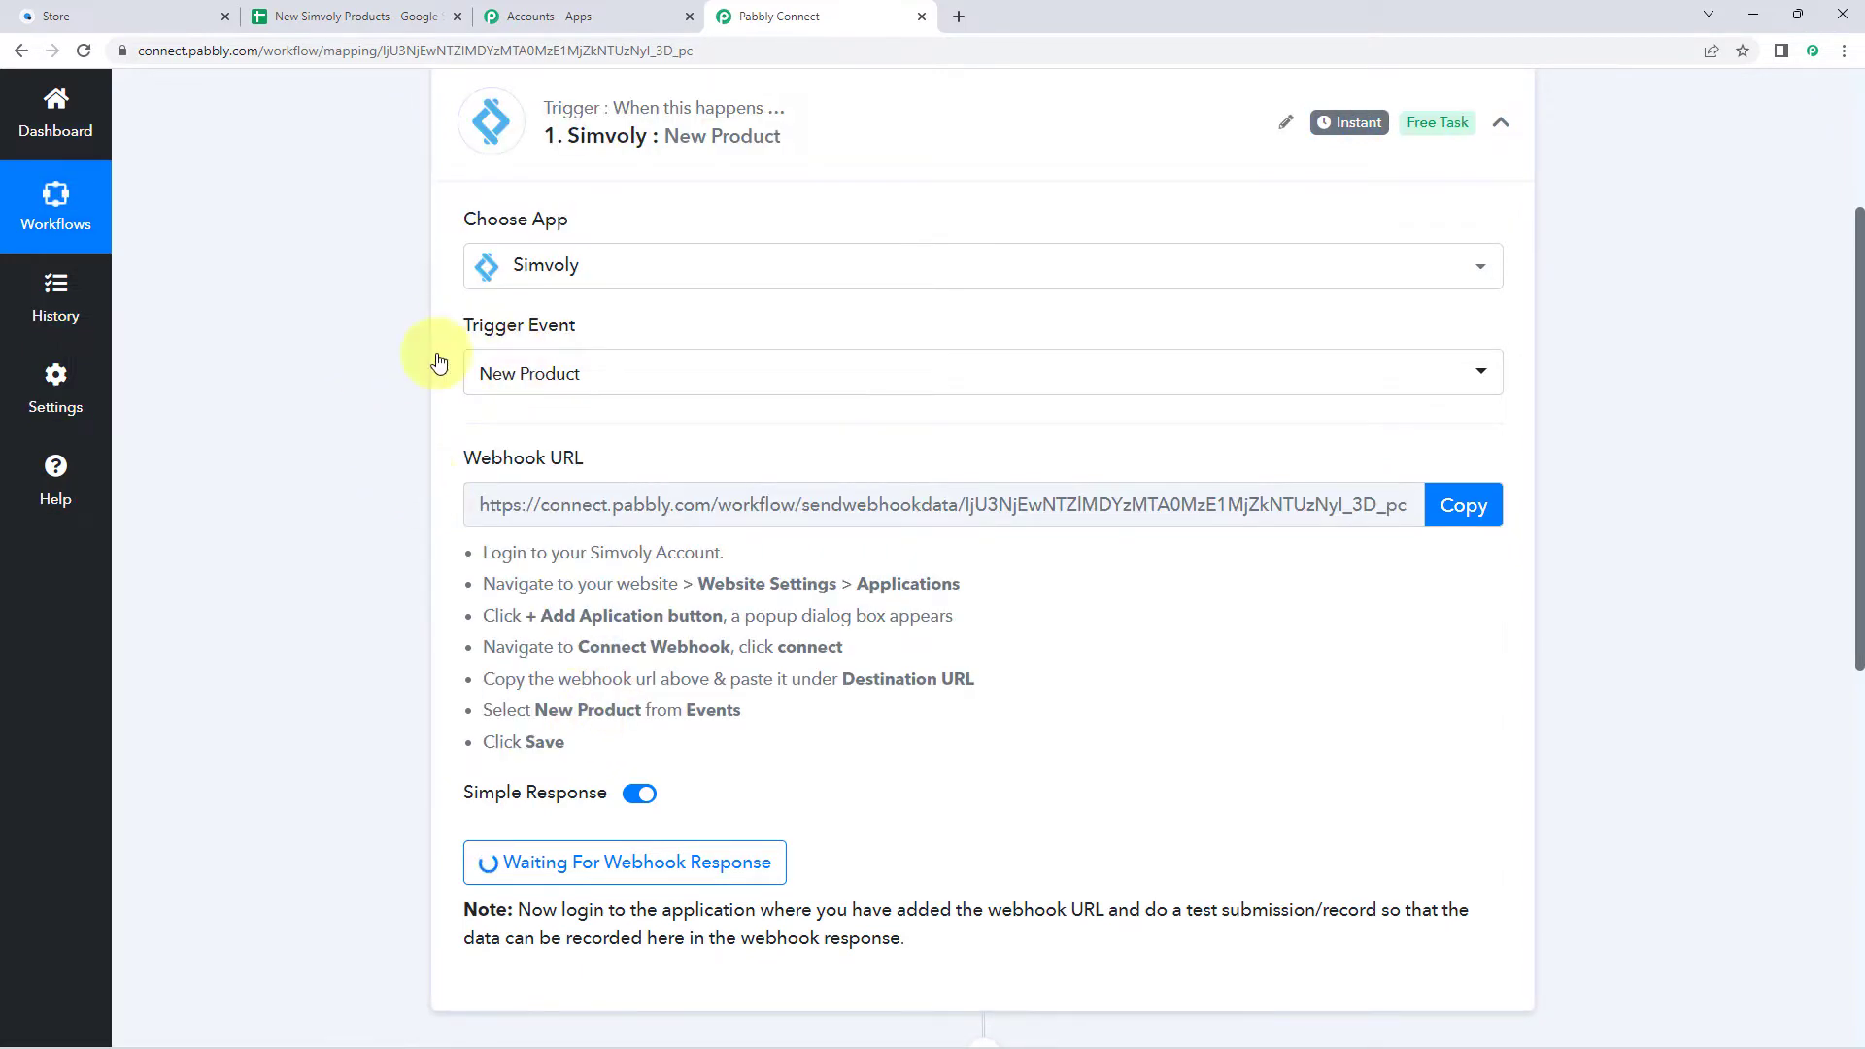
# Step: Switch to Simvoly and add the Connect Webhook application in the website settings
pyautogui.click(105, 16)
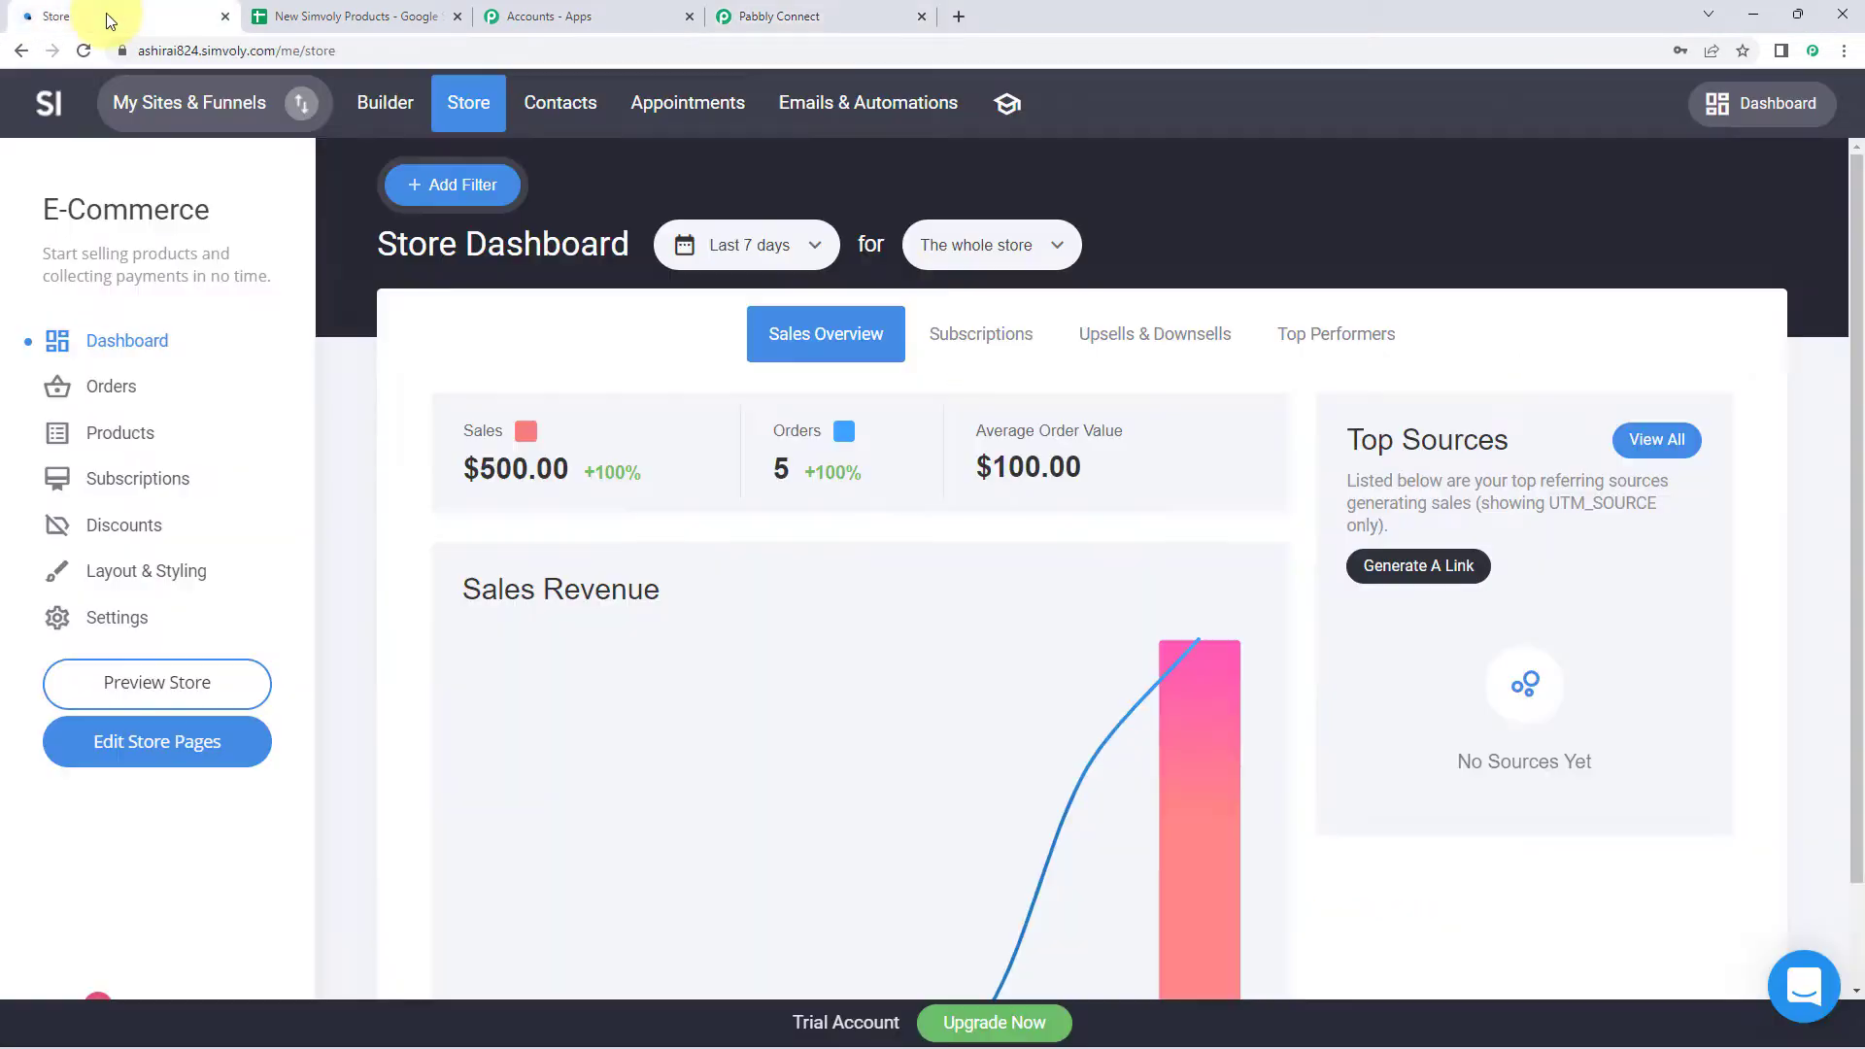
pyautogui.click(355, 114)
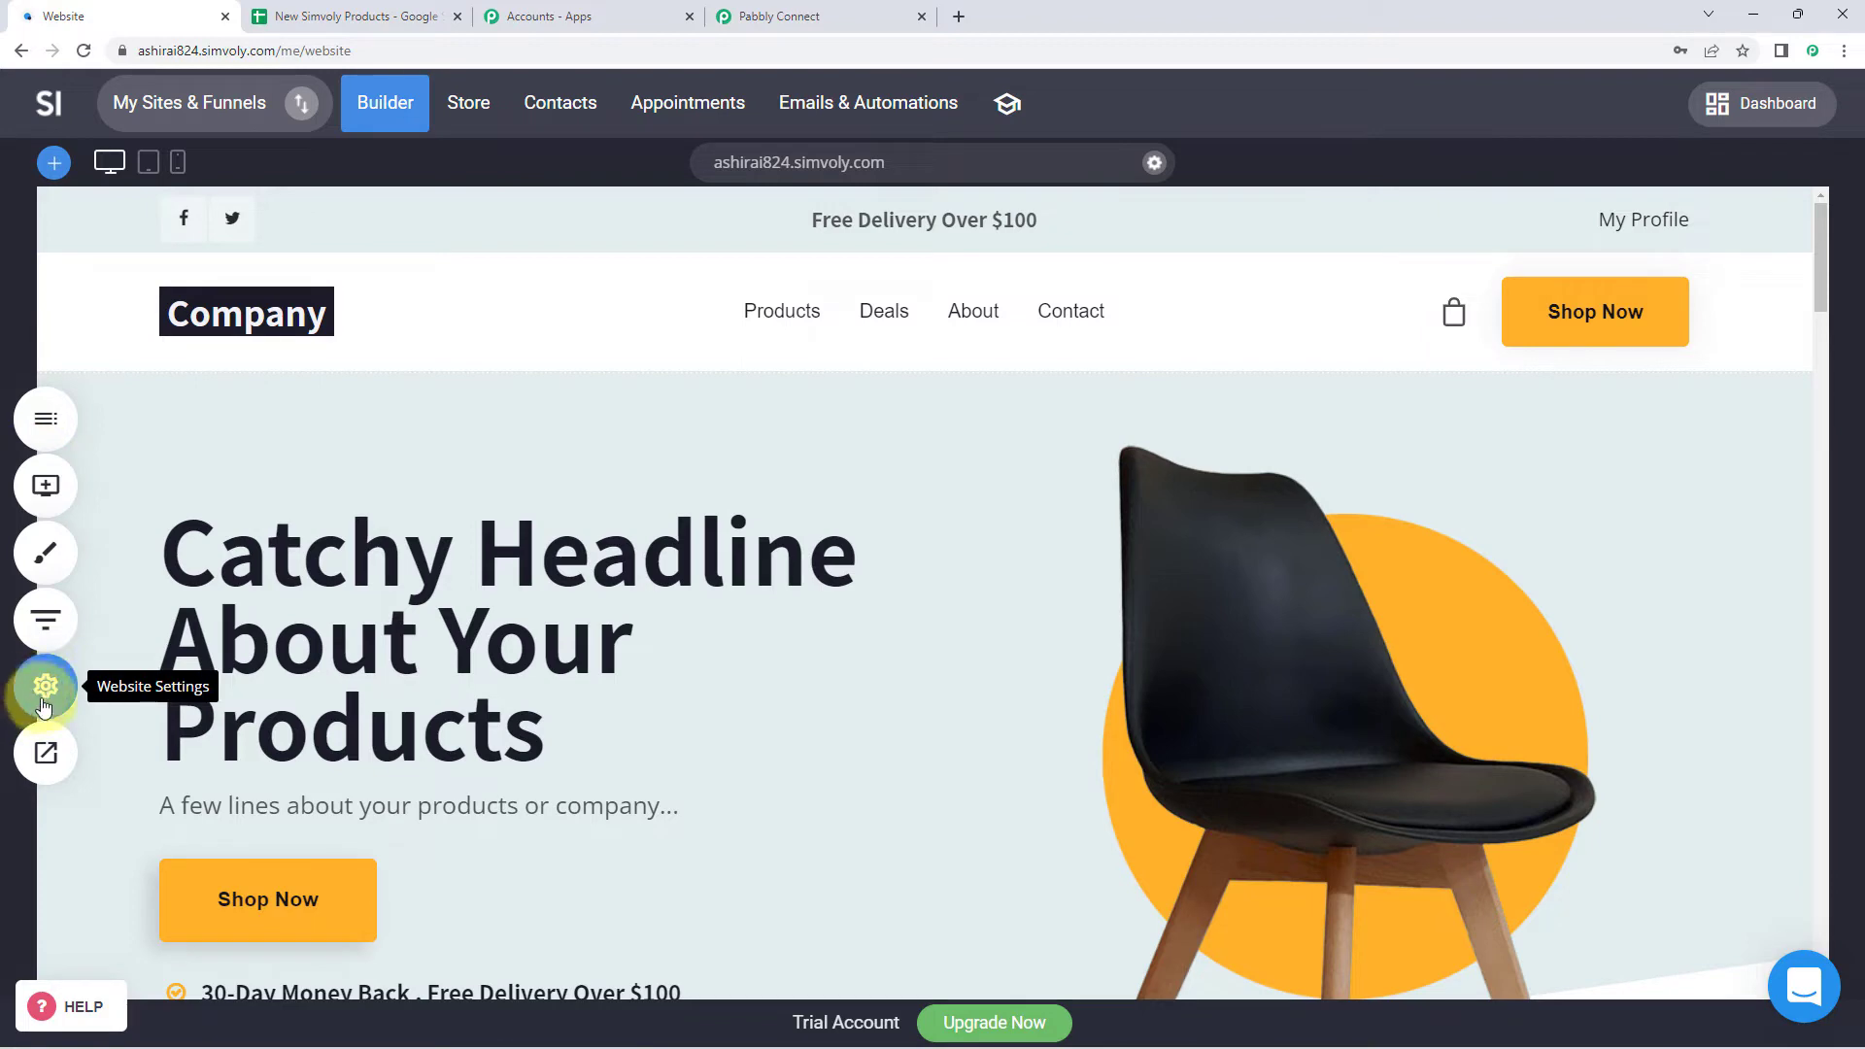
pyautogui.click(43, 694)
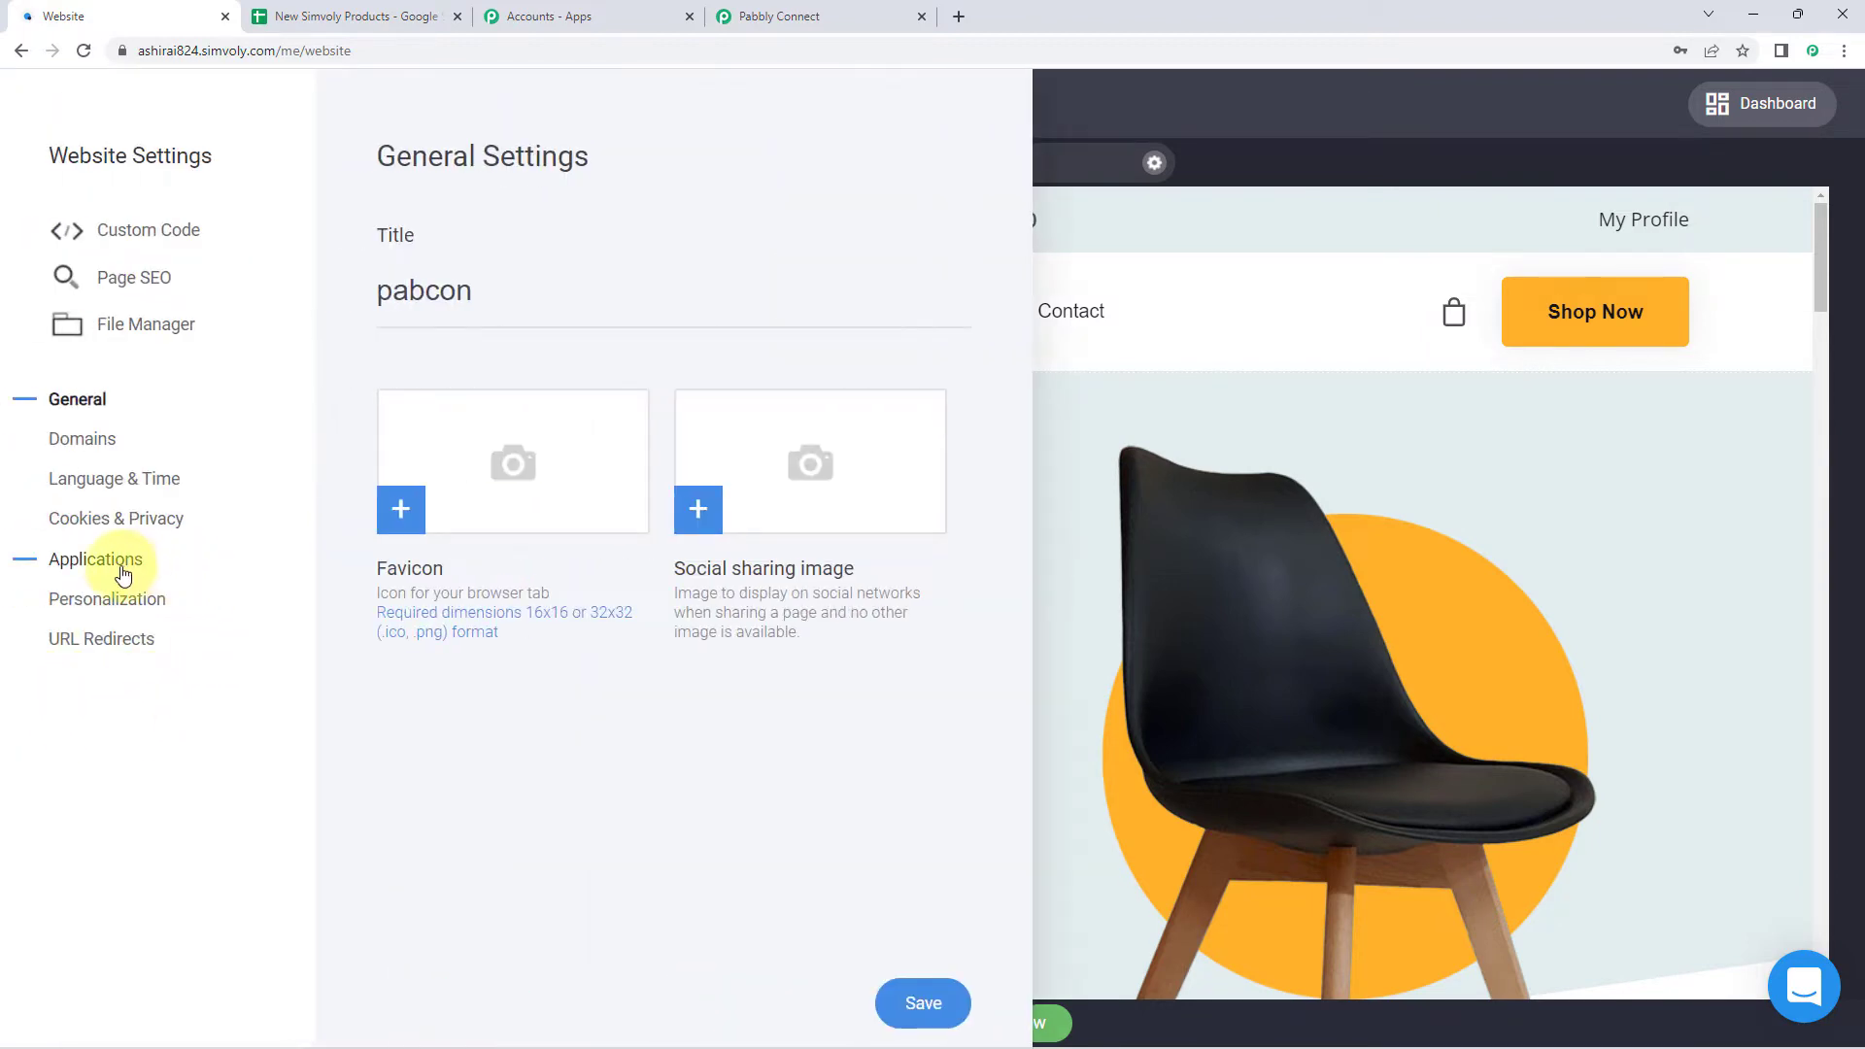
pyautogui.click(119, 571)
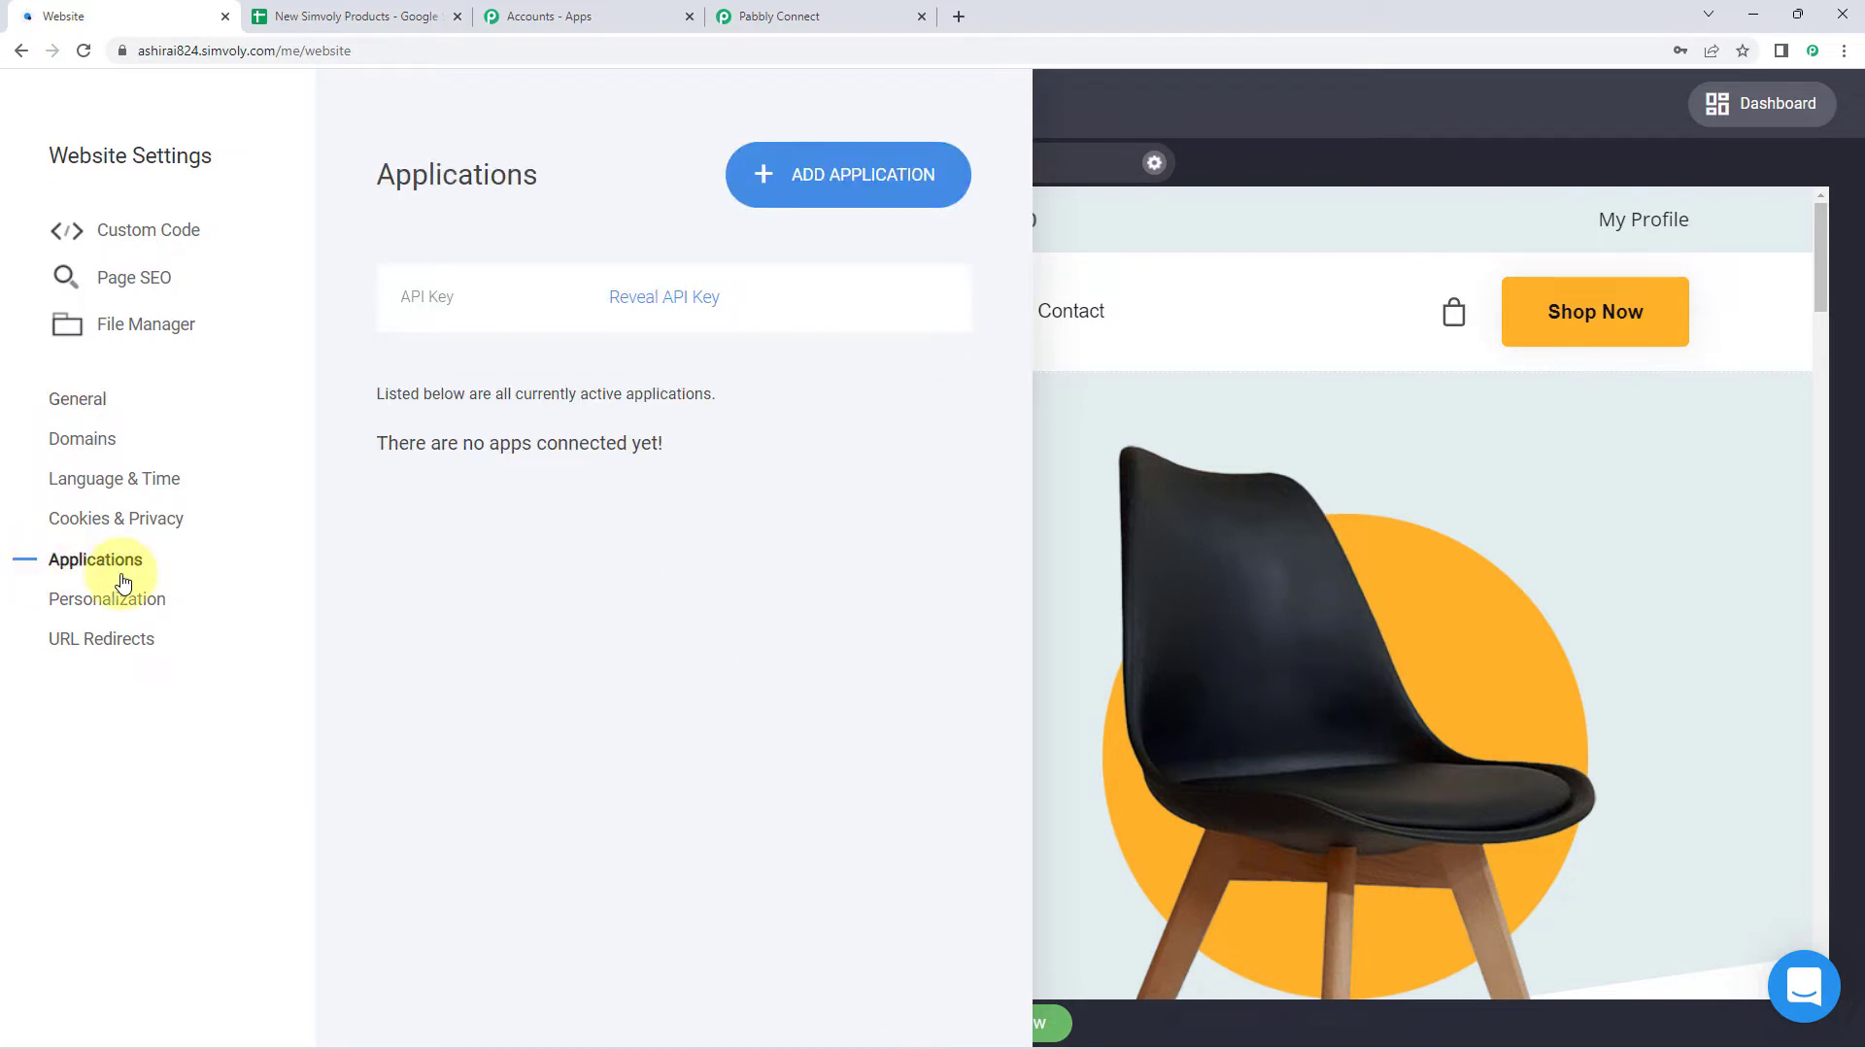
pyautogui.click(909, 181)
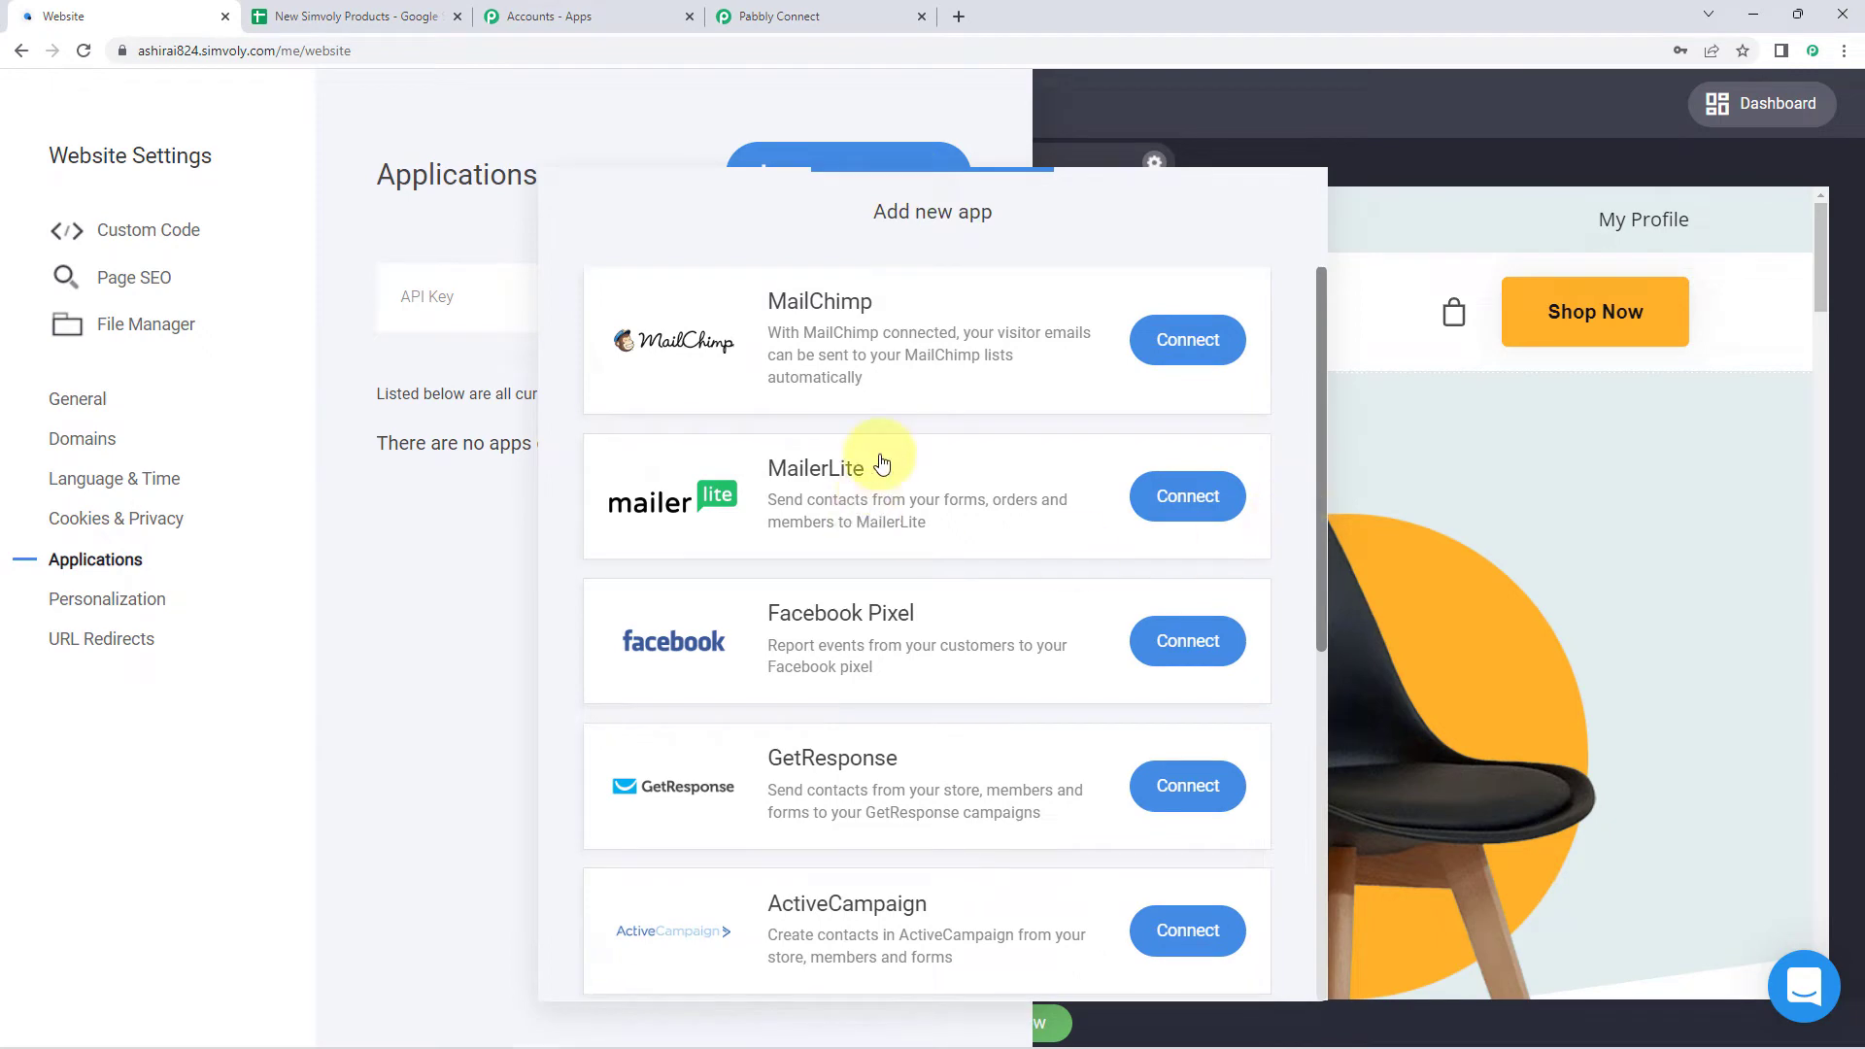
pyautogui.scroll(-5, 882, 461)
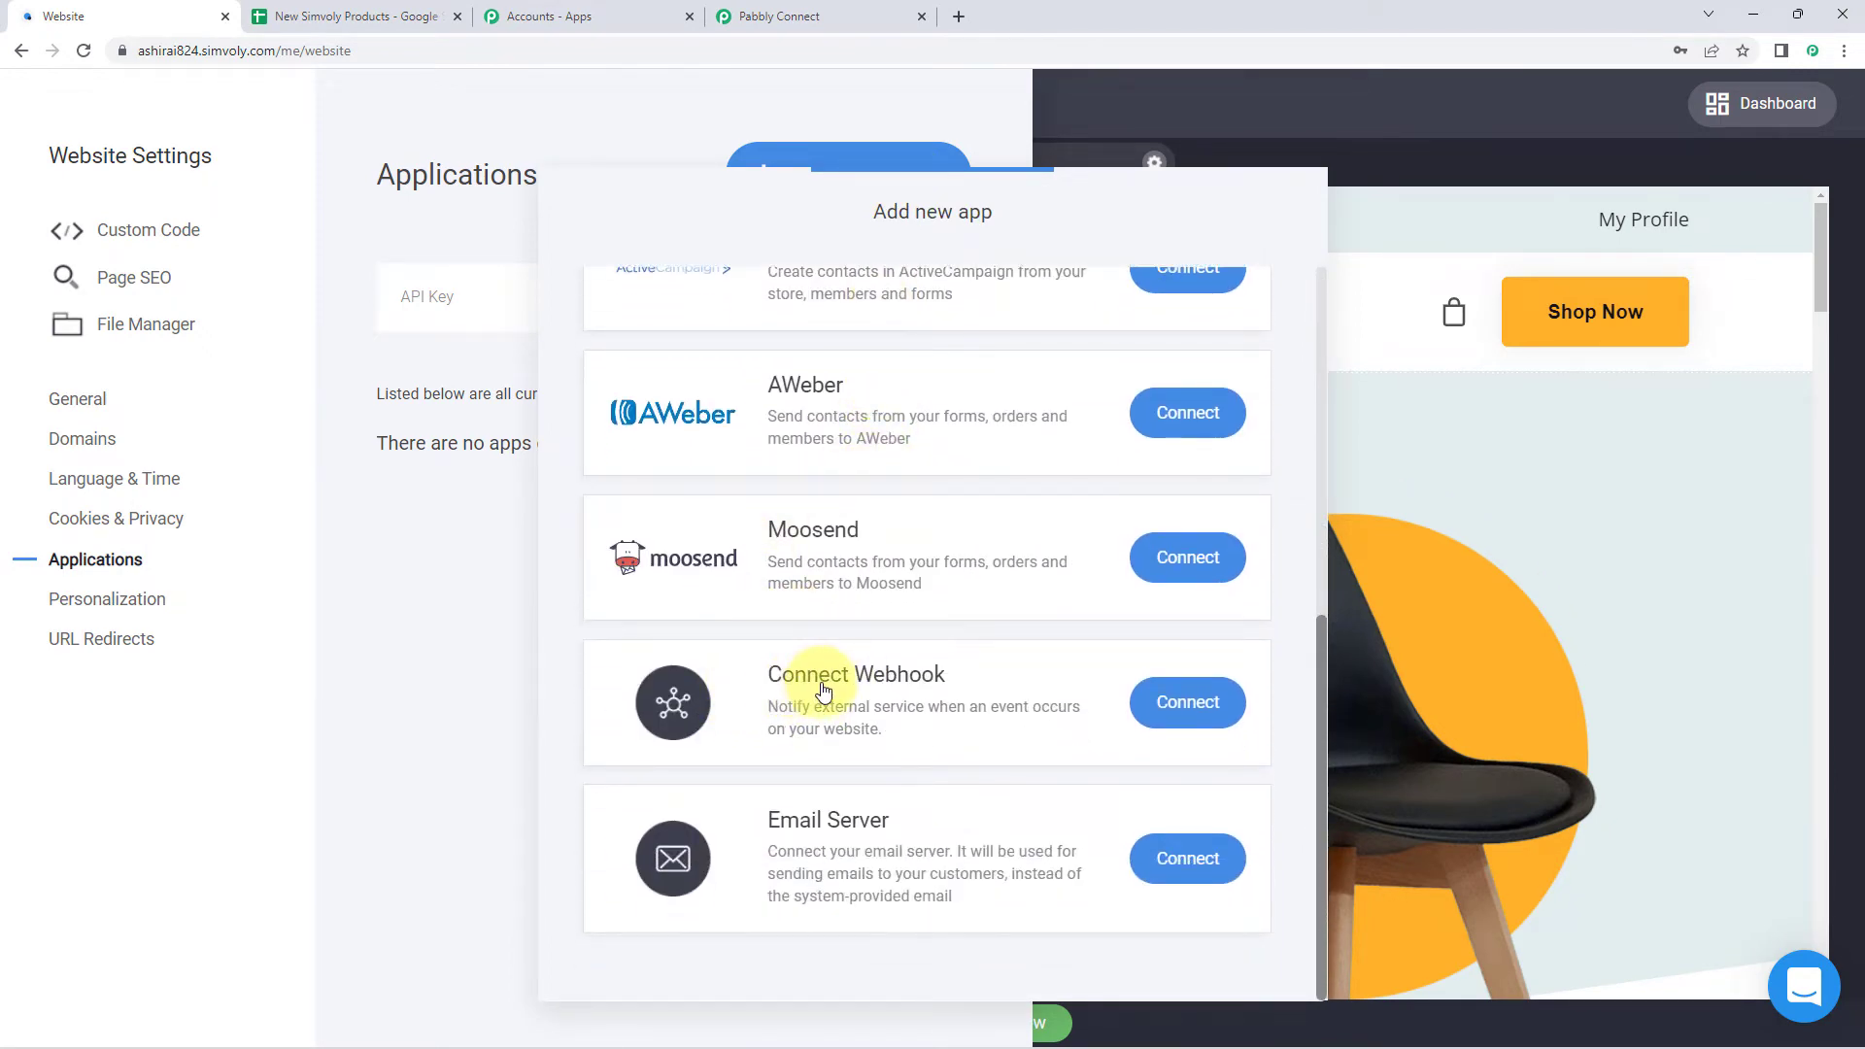
pyautogui.click(1187, 716)
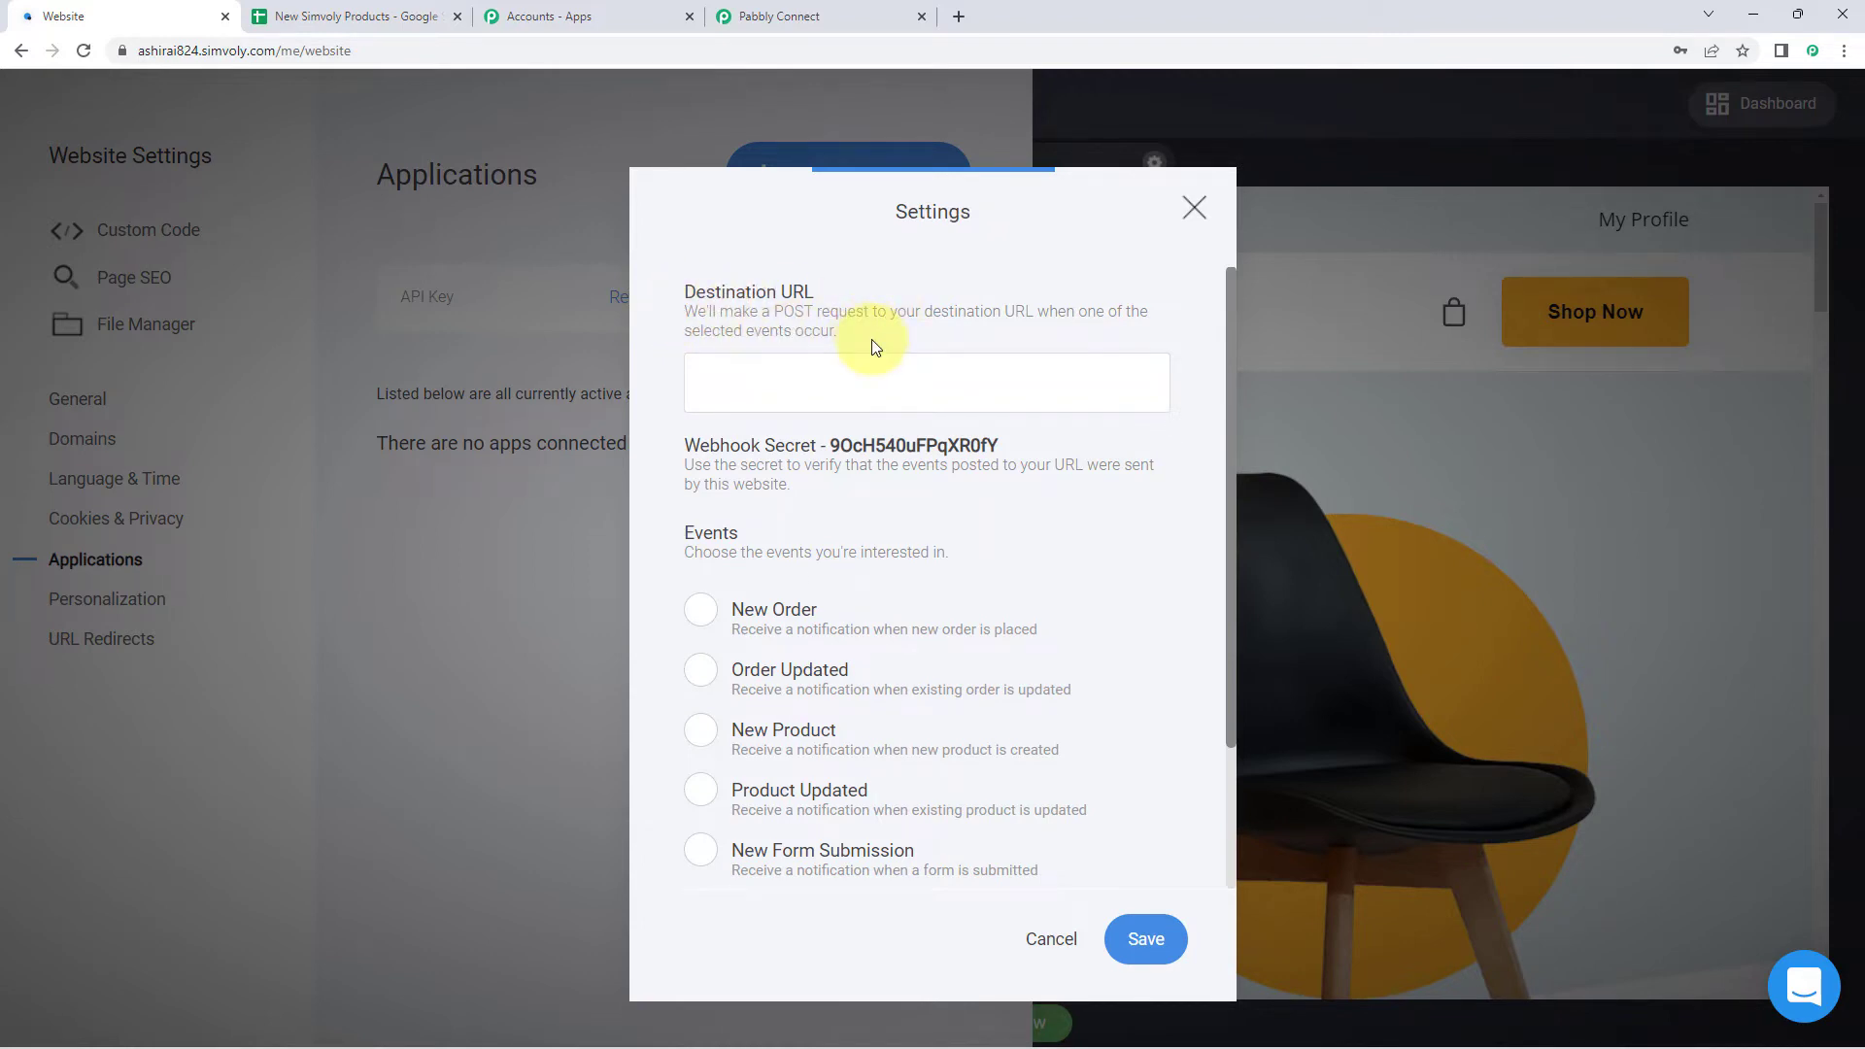
# Step: Enter the copied Pabbly webhook URL as the destination, enable the New Product event, save the webhook and leave the website settings
pyautogui.rightClick(783, 387)
pyautogui.click(843, 530)
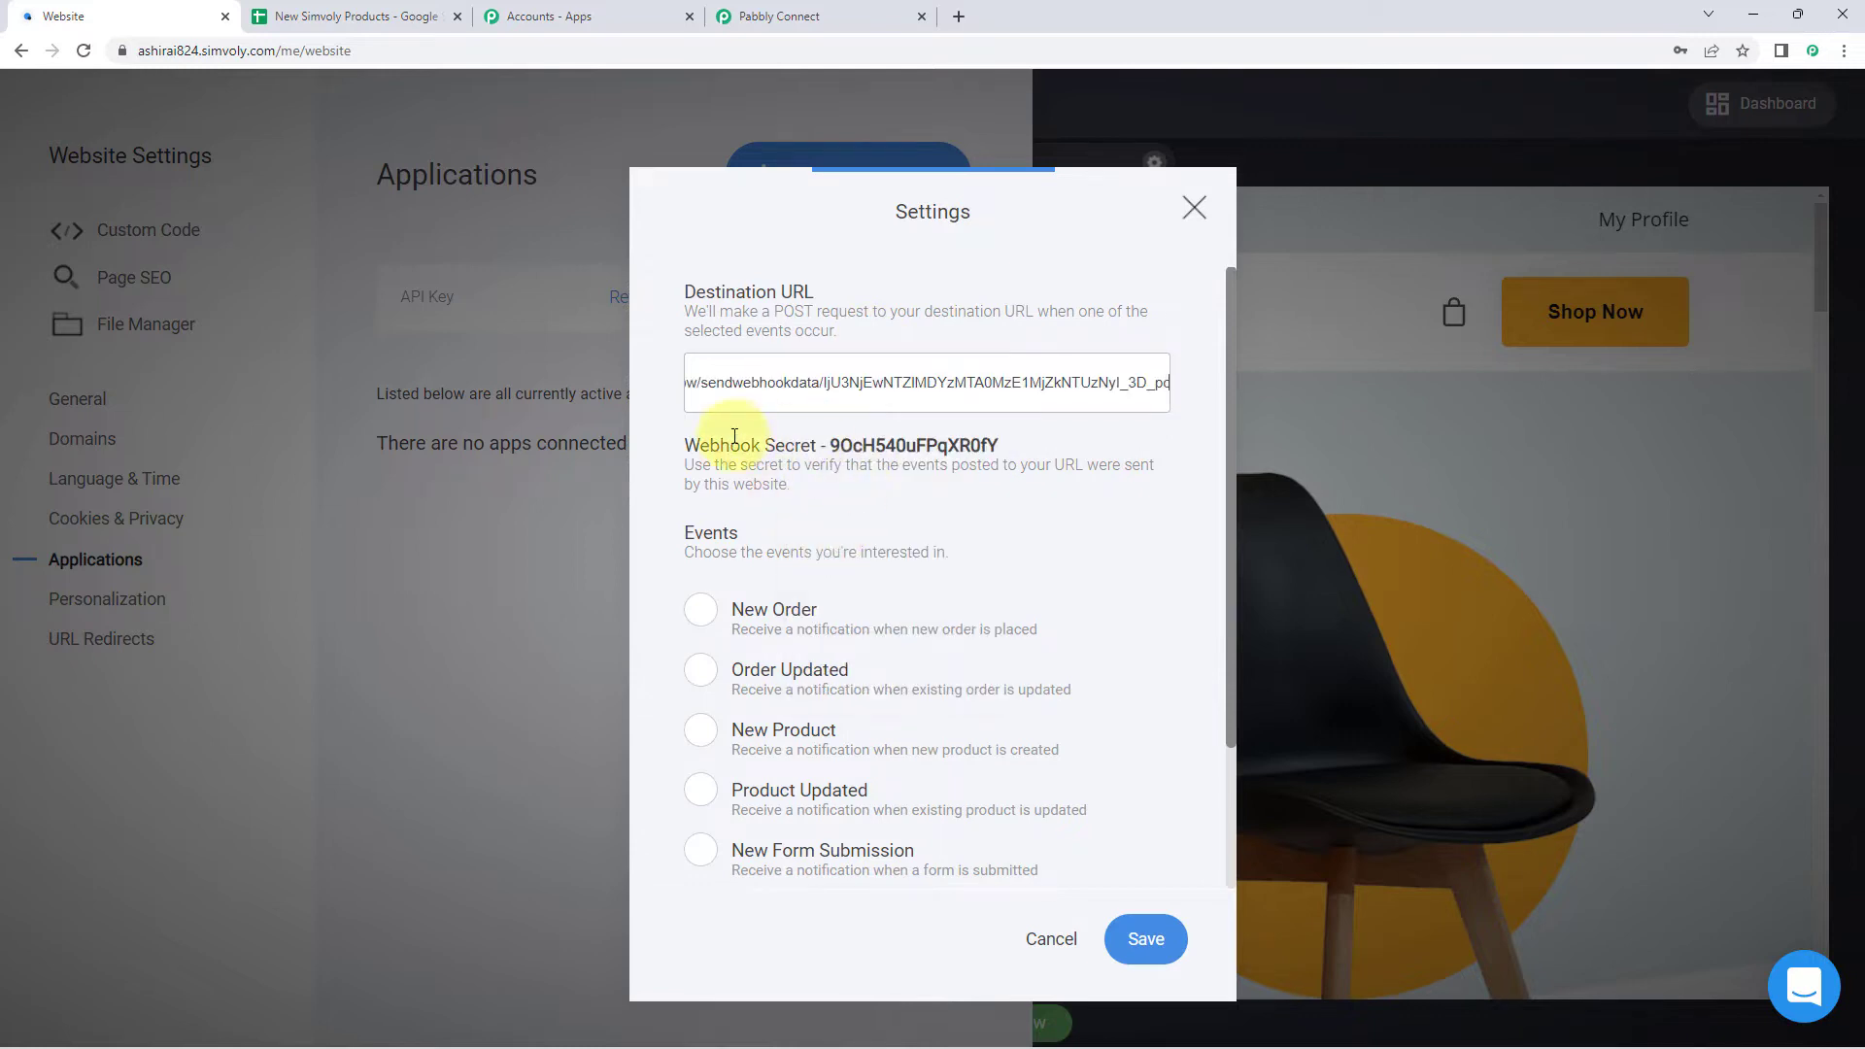
pyautogui.click(1202, 464)
pyautogui.scroll(-1, 1081, 424)
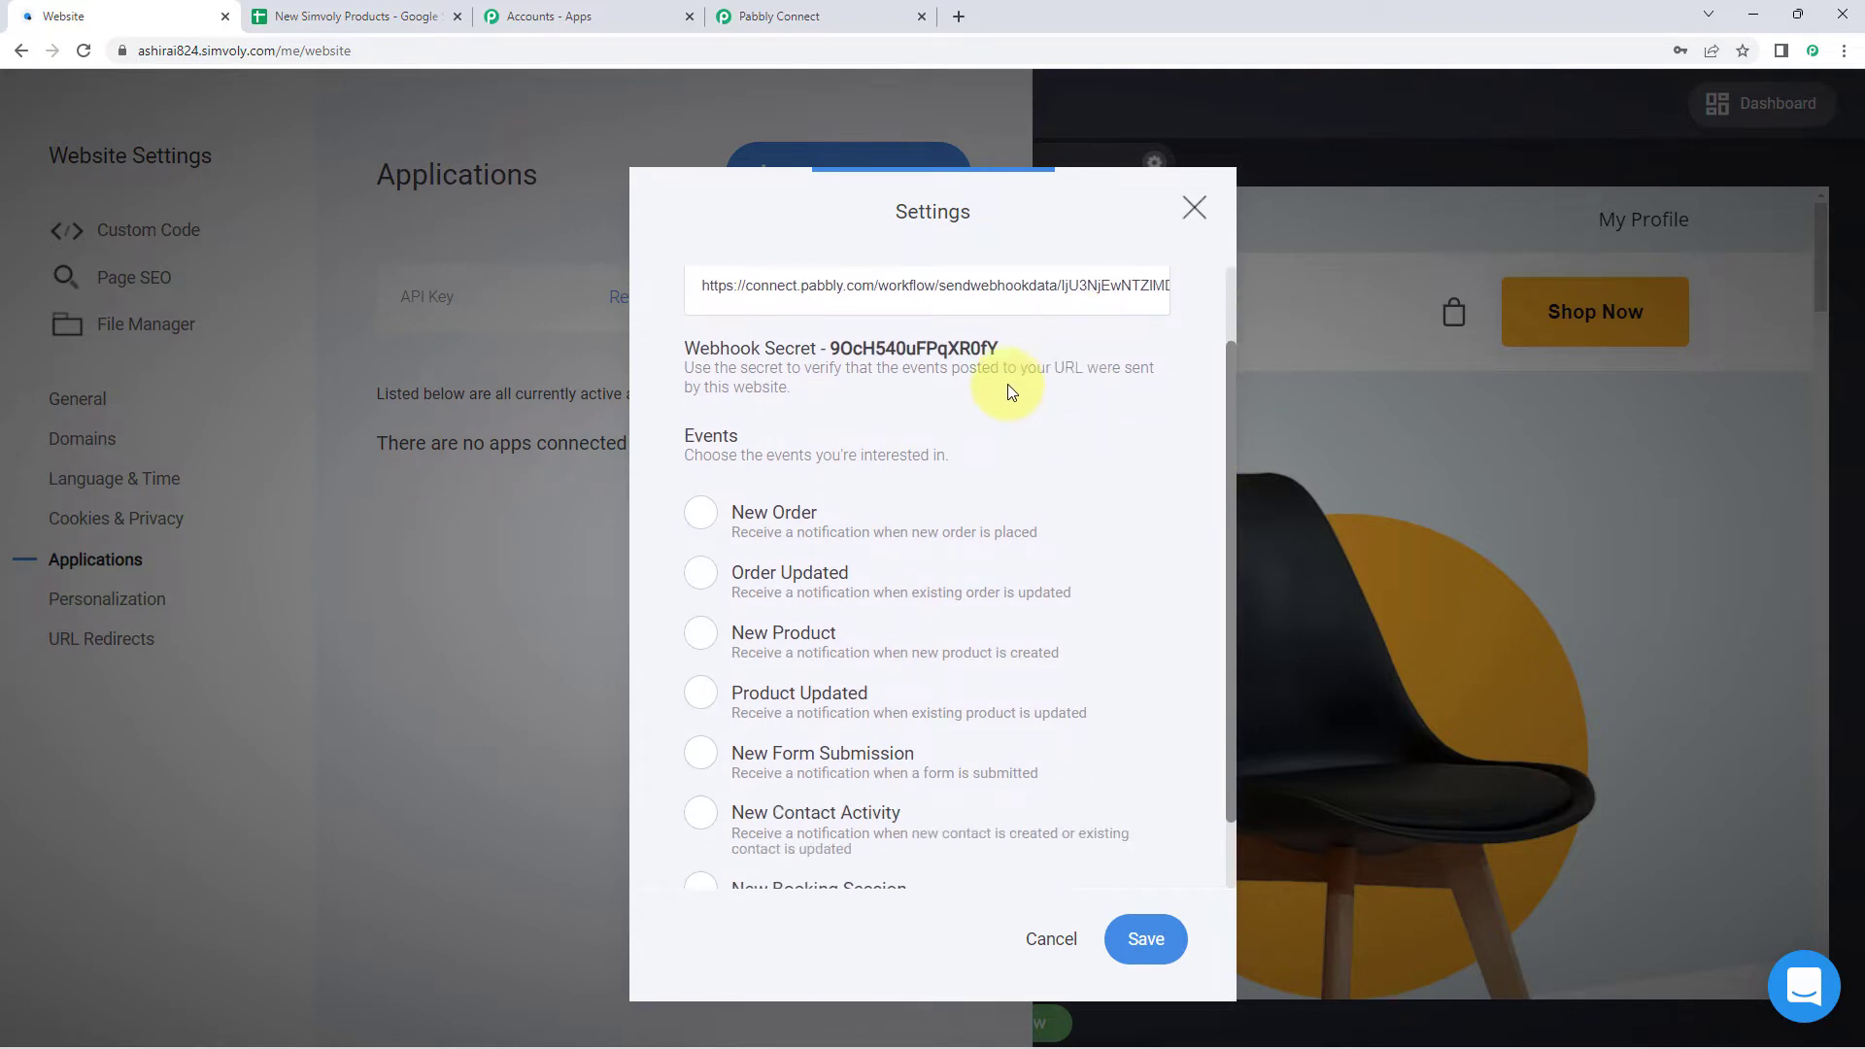
pyautogui.scroll(-1, 845, 454)
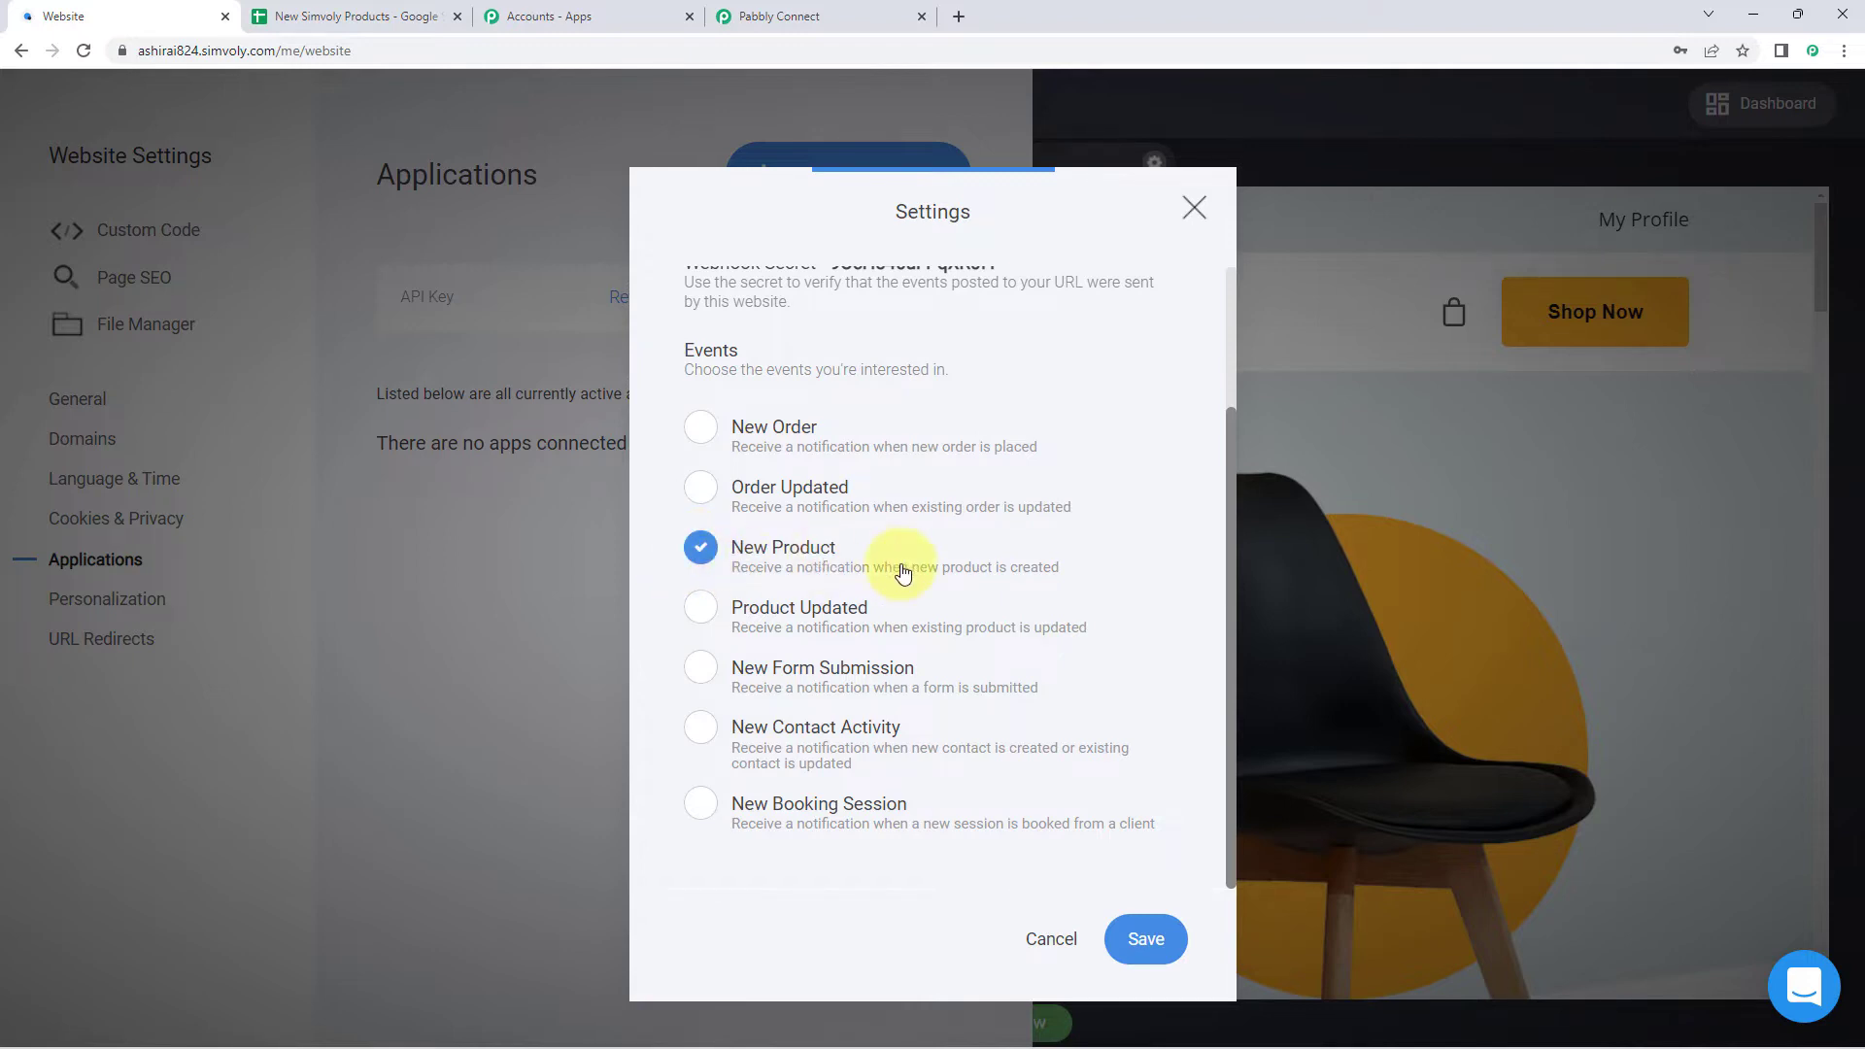
pyautogui.click(1144, 944)
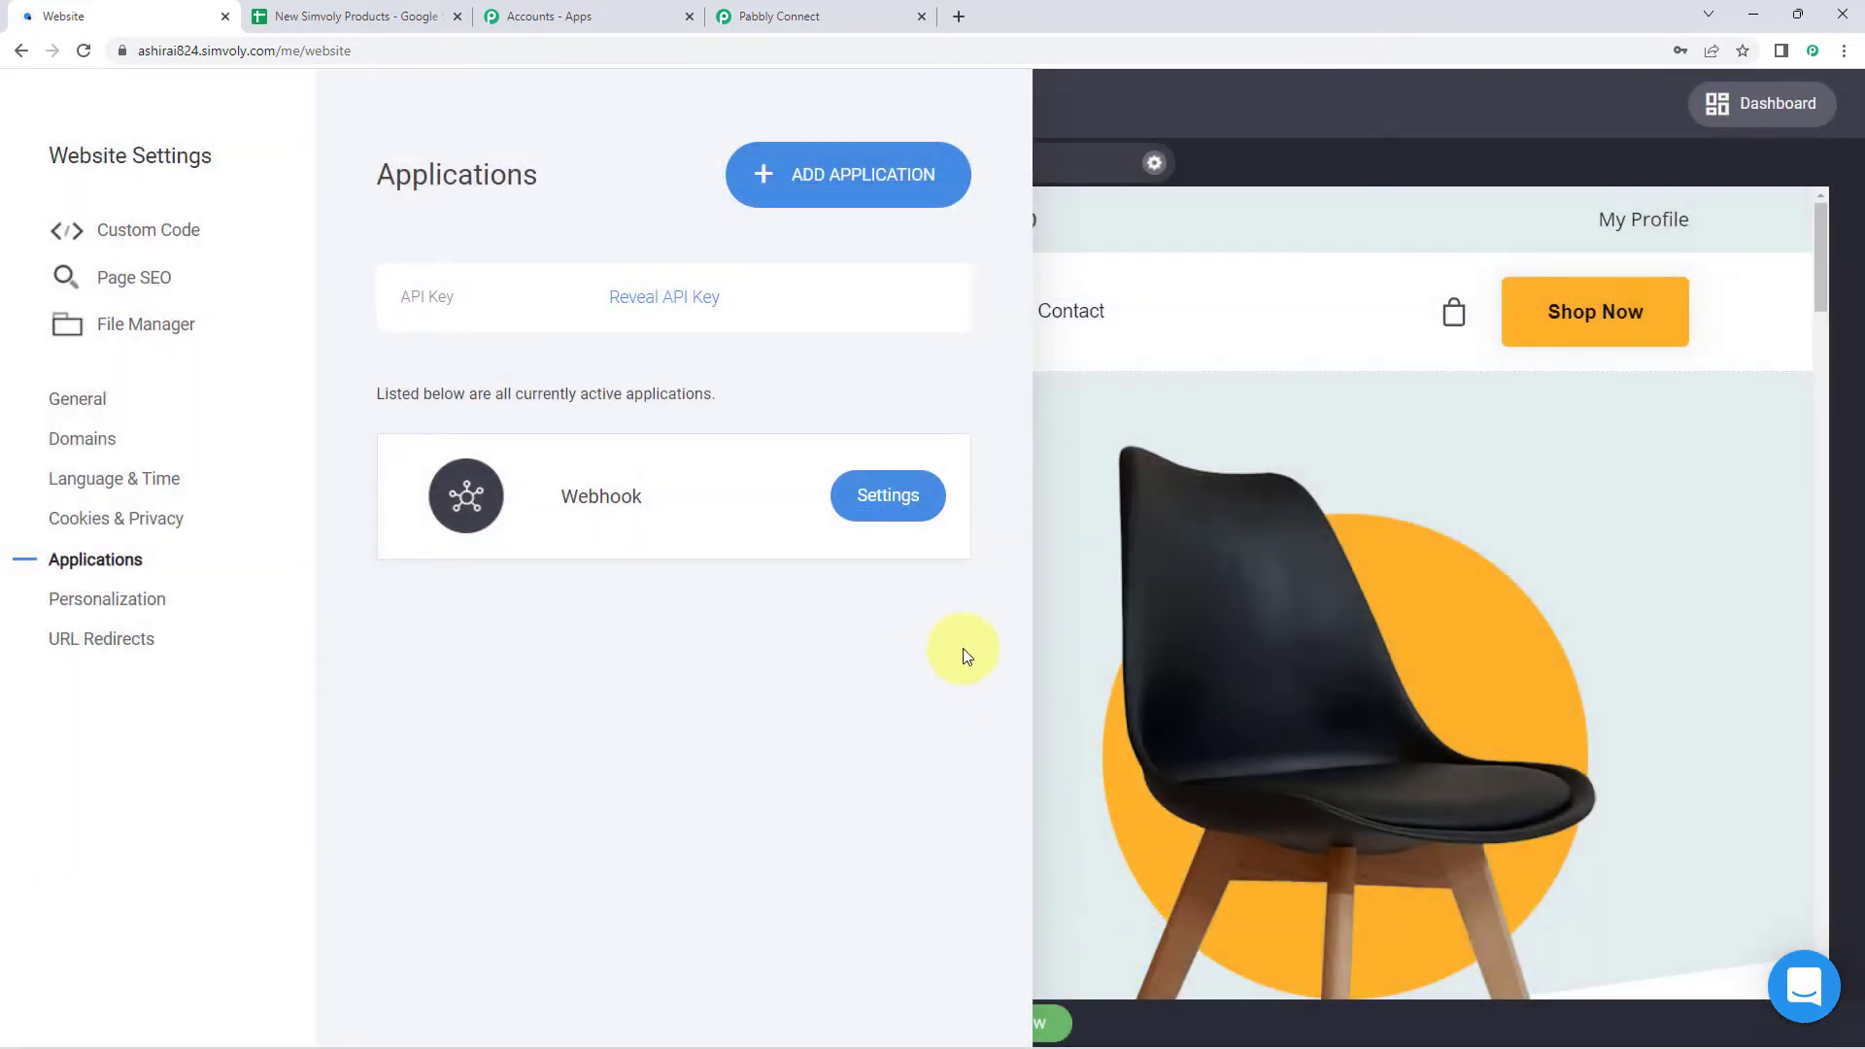
pyautogui.click(1122, 418)
# Step: Check the waiting trigger in Pabbly Connect, then start a new physical product titled "White T-Shirt" in the Simvoly store
pyautogui.click(826, 14)
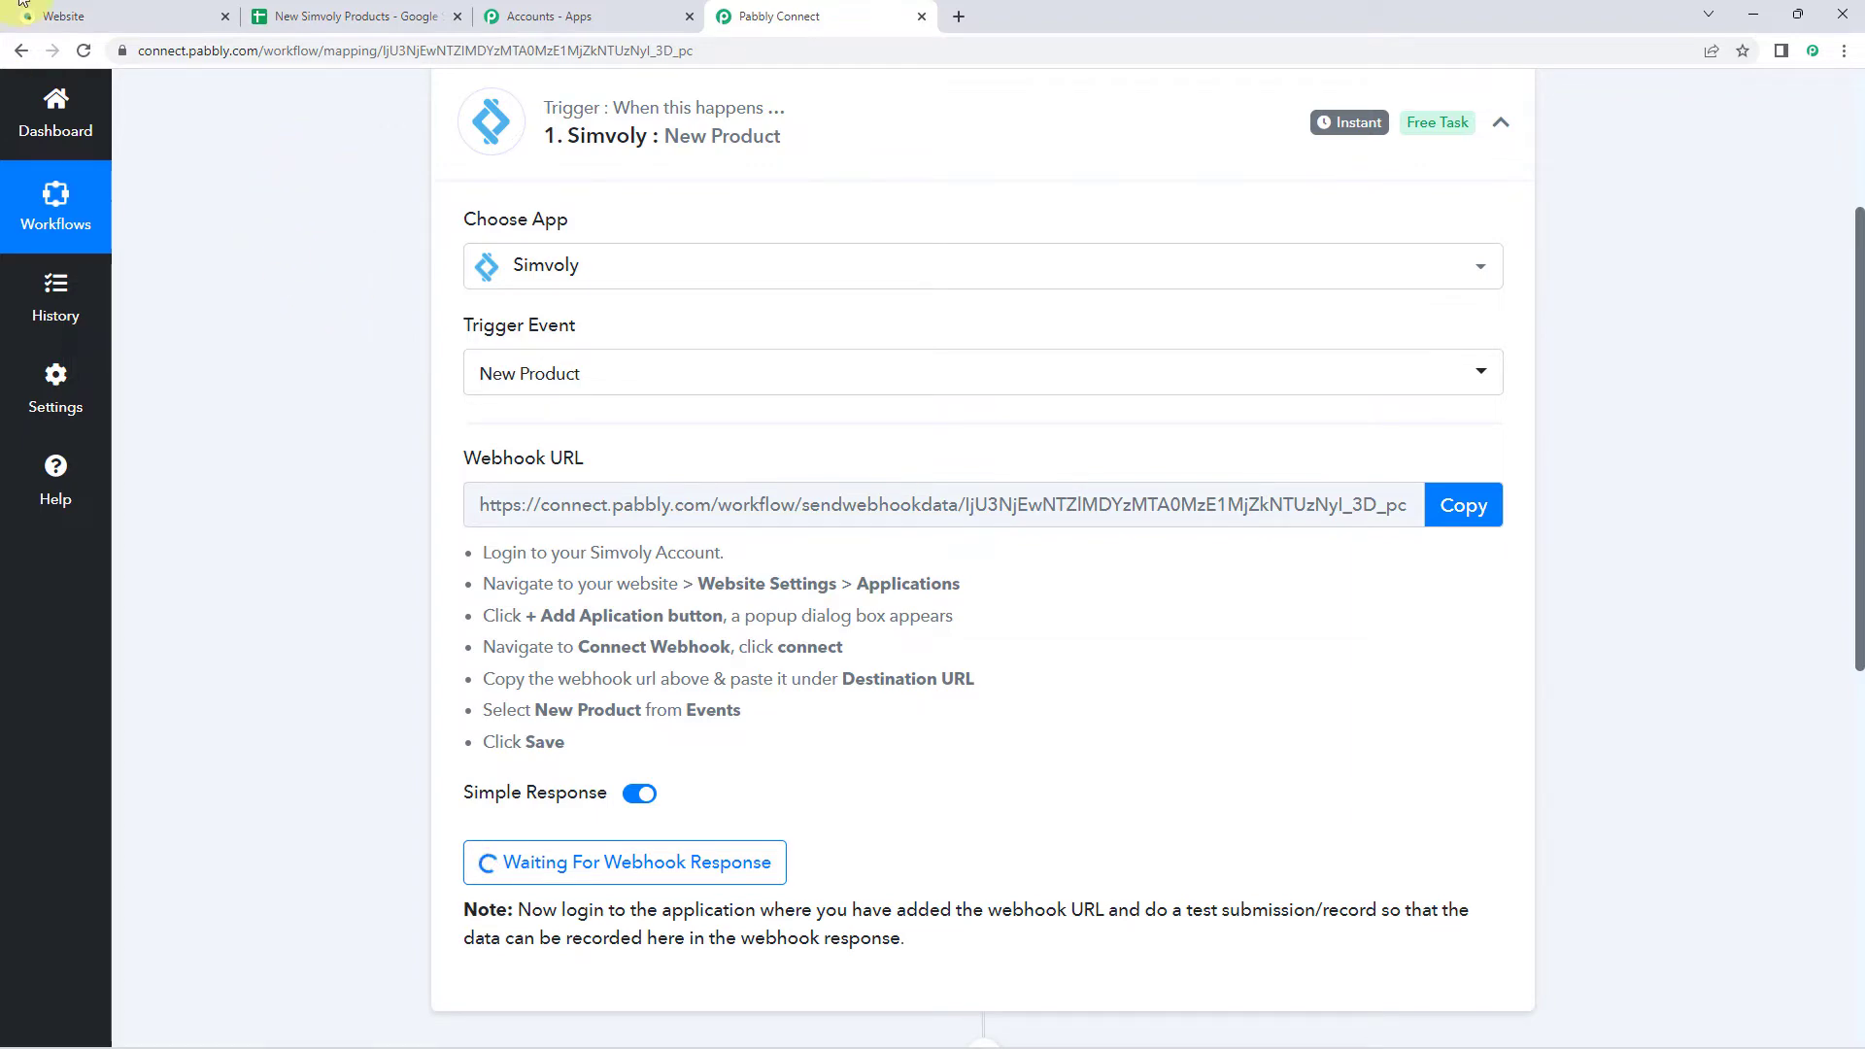
pyautogui.click(59, 15)
pyautogui.click(470, 123)
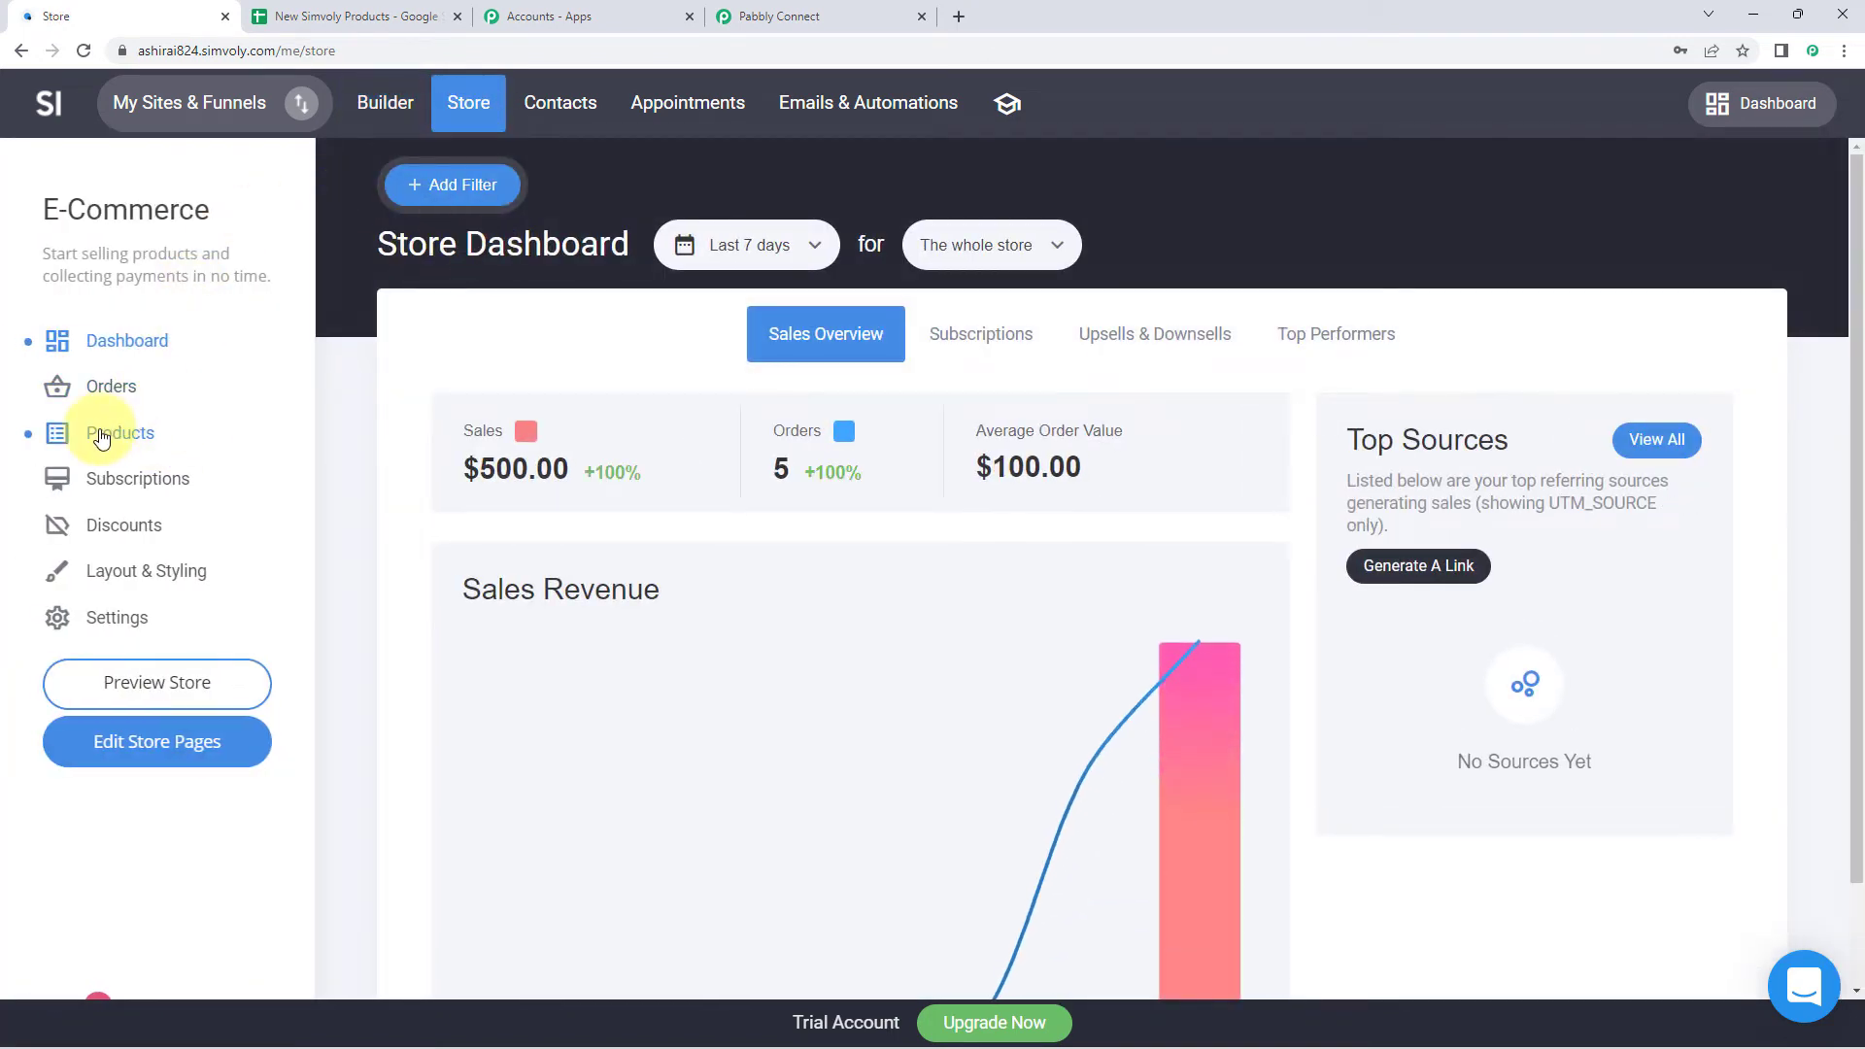
pyautogui.click(117, 442)
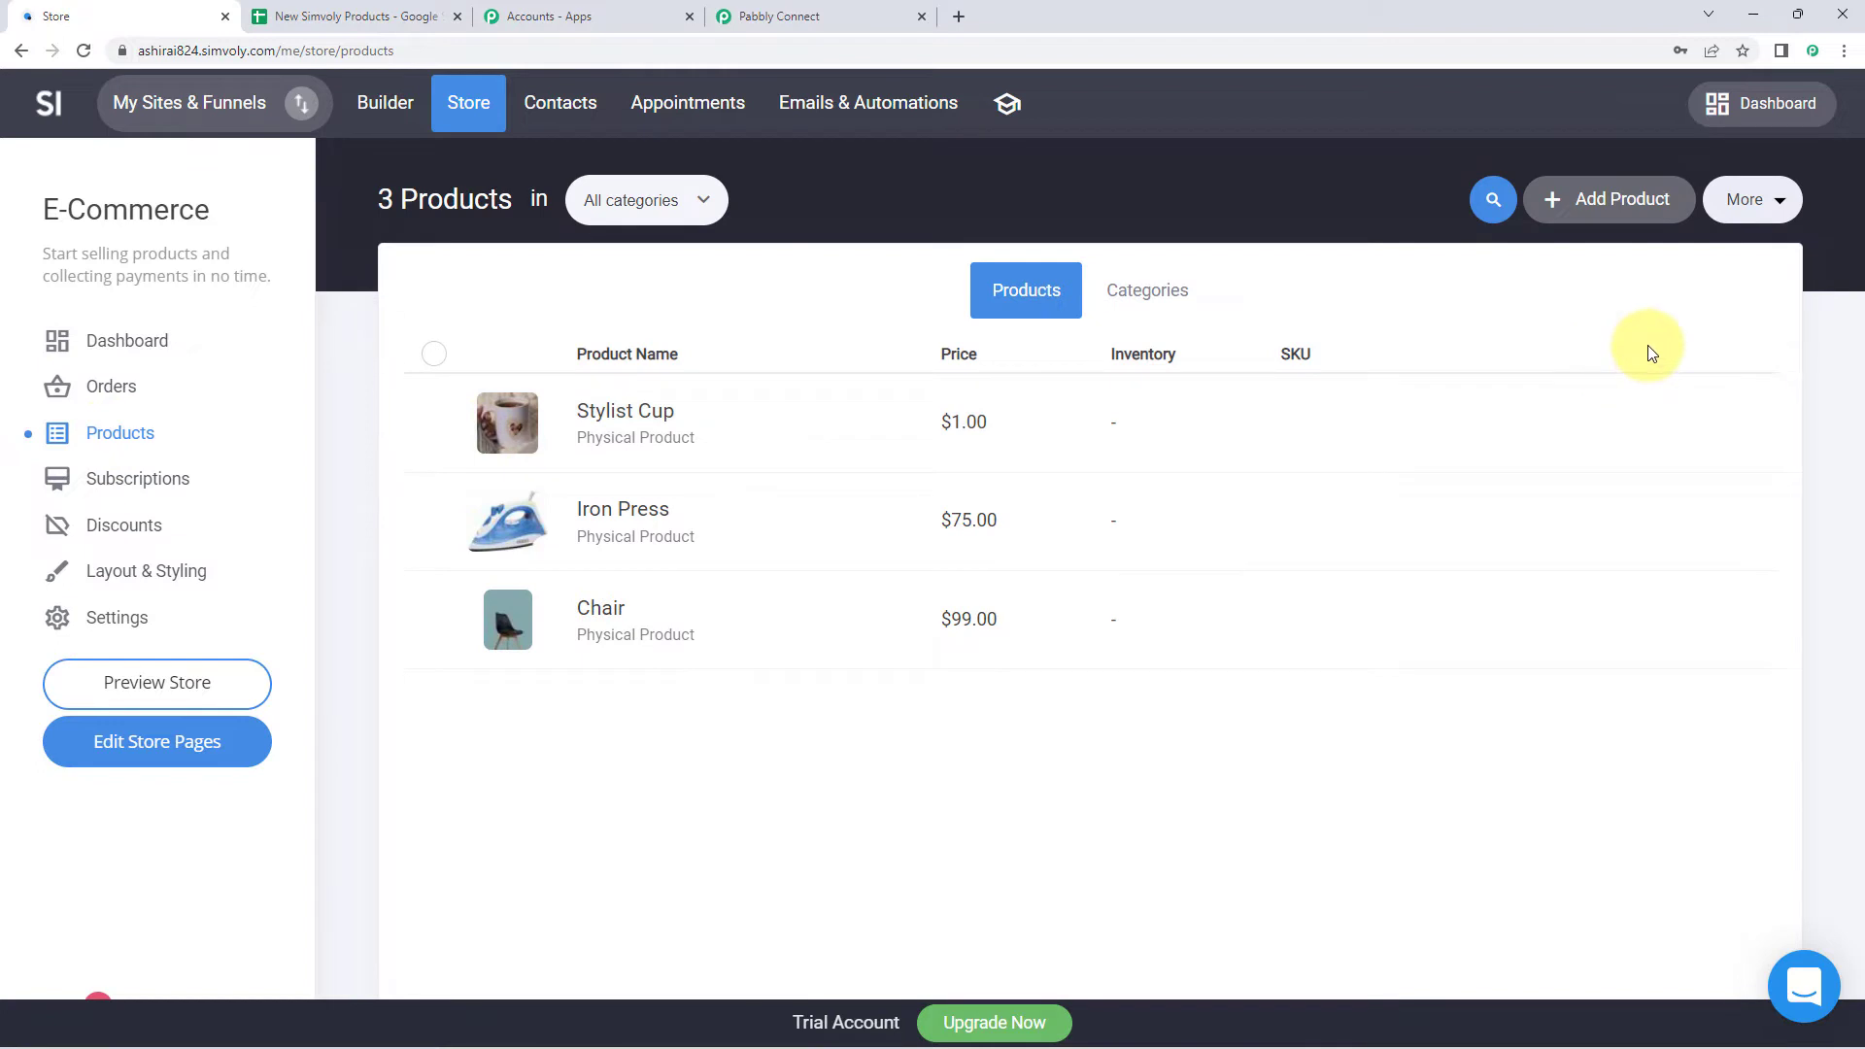
pyautogui.click(1588, 207)
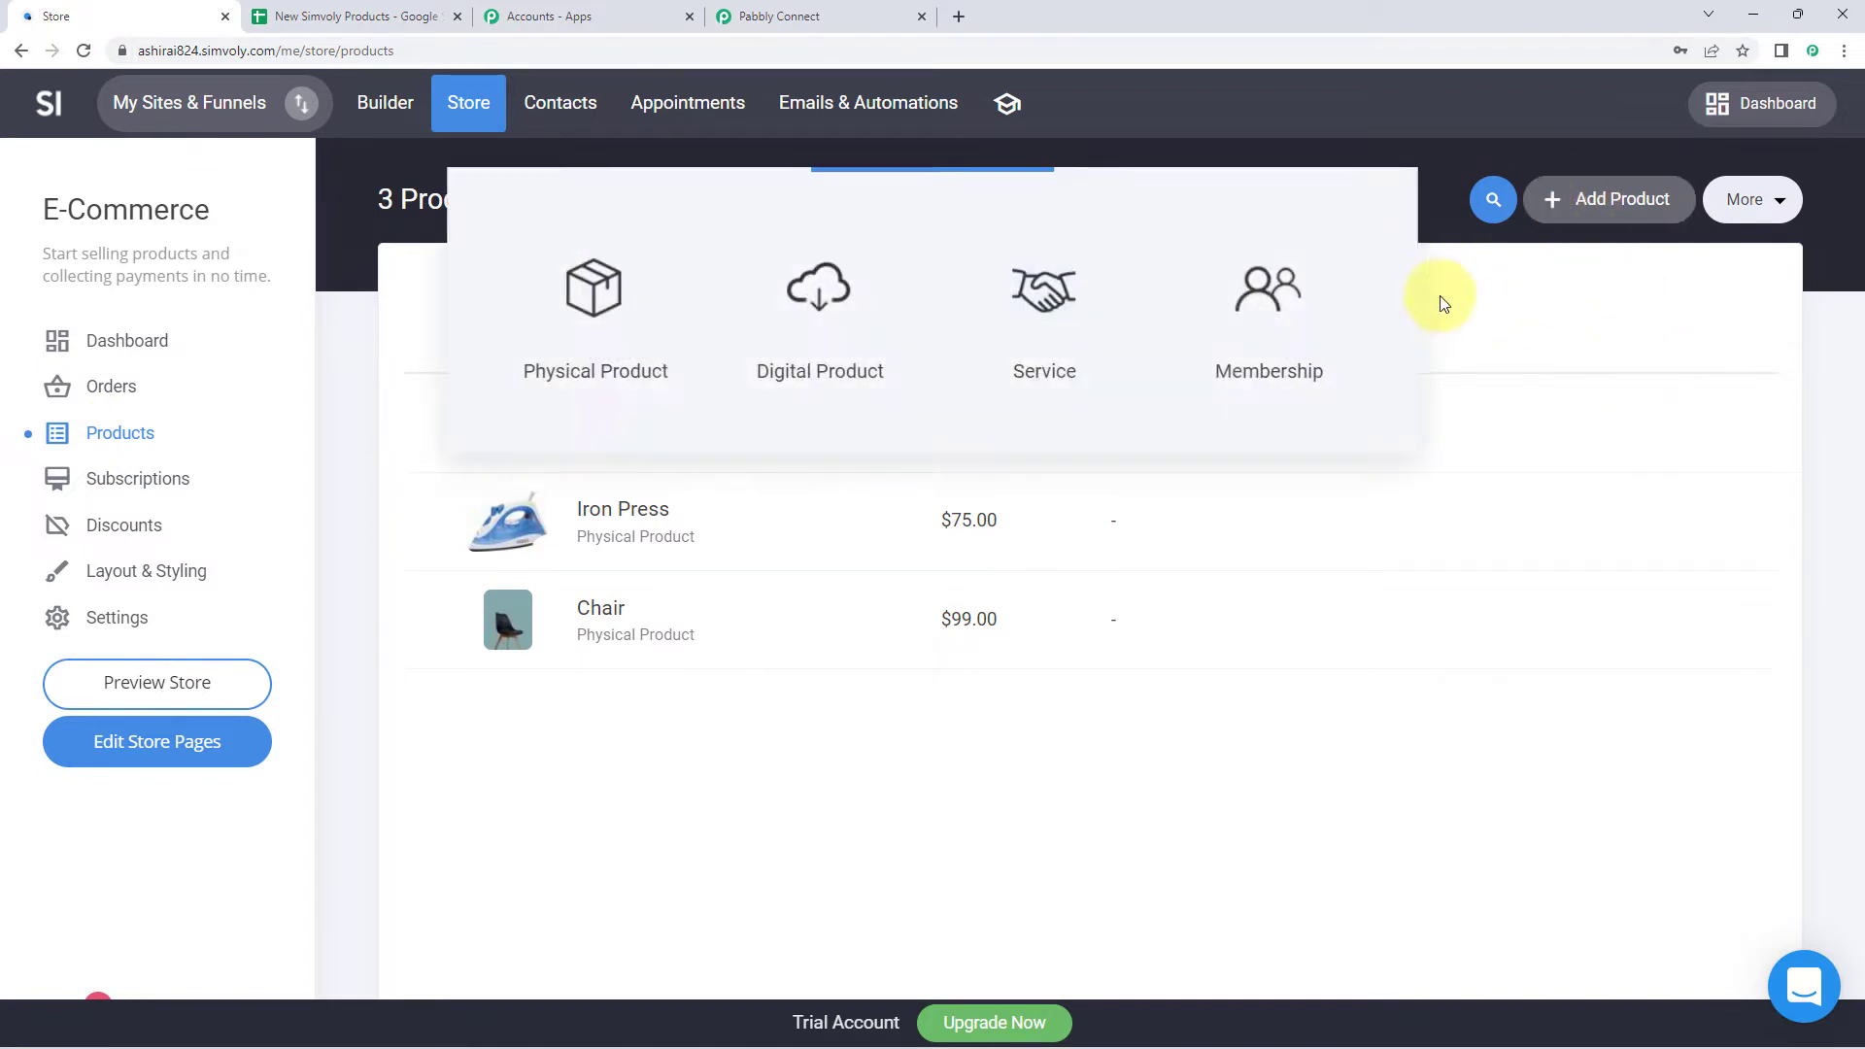
pyautogui.click(633, 328)
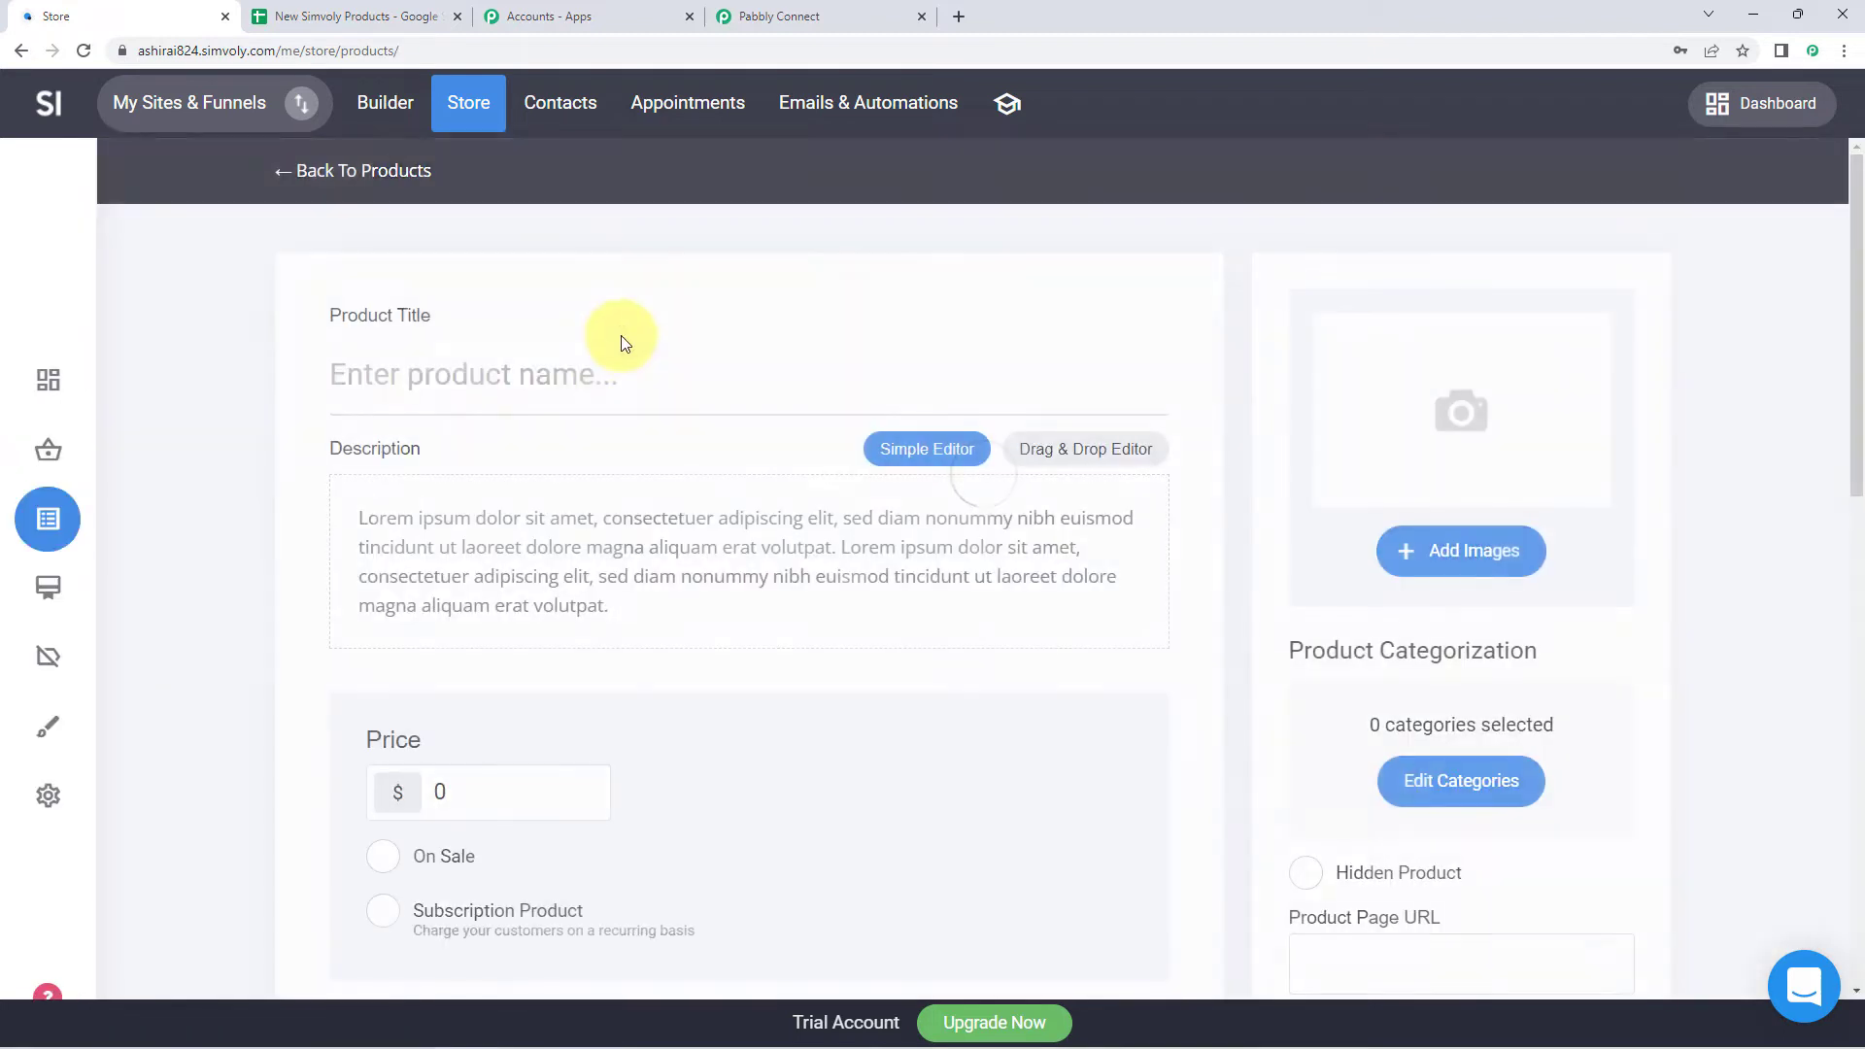
pyautogui.click(516, 370)
pyautogui.write('White T-Shirt')
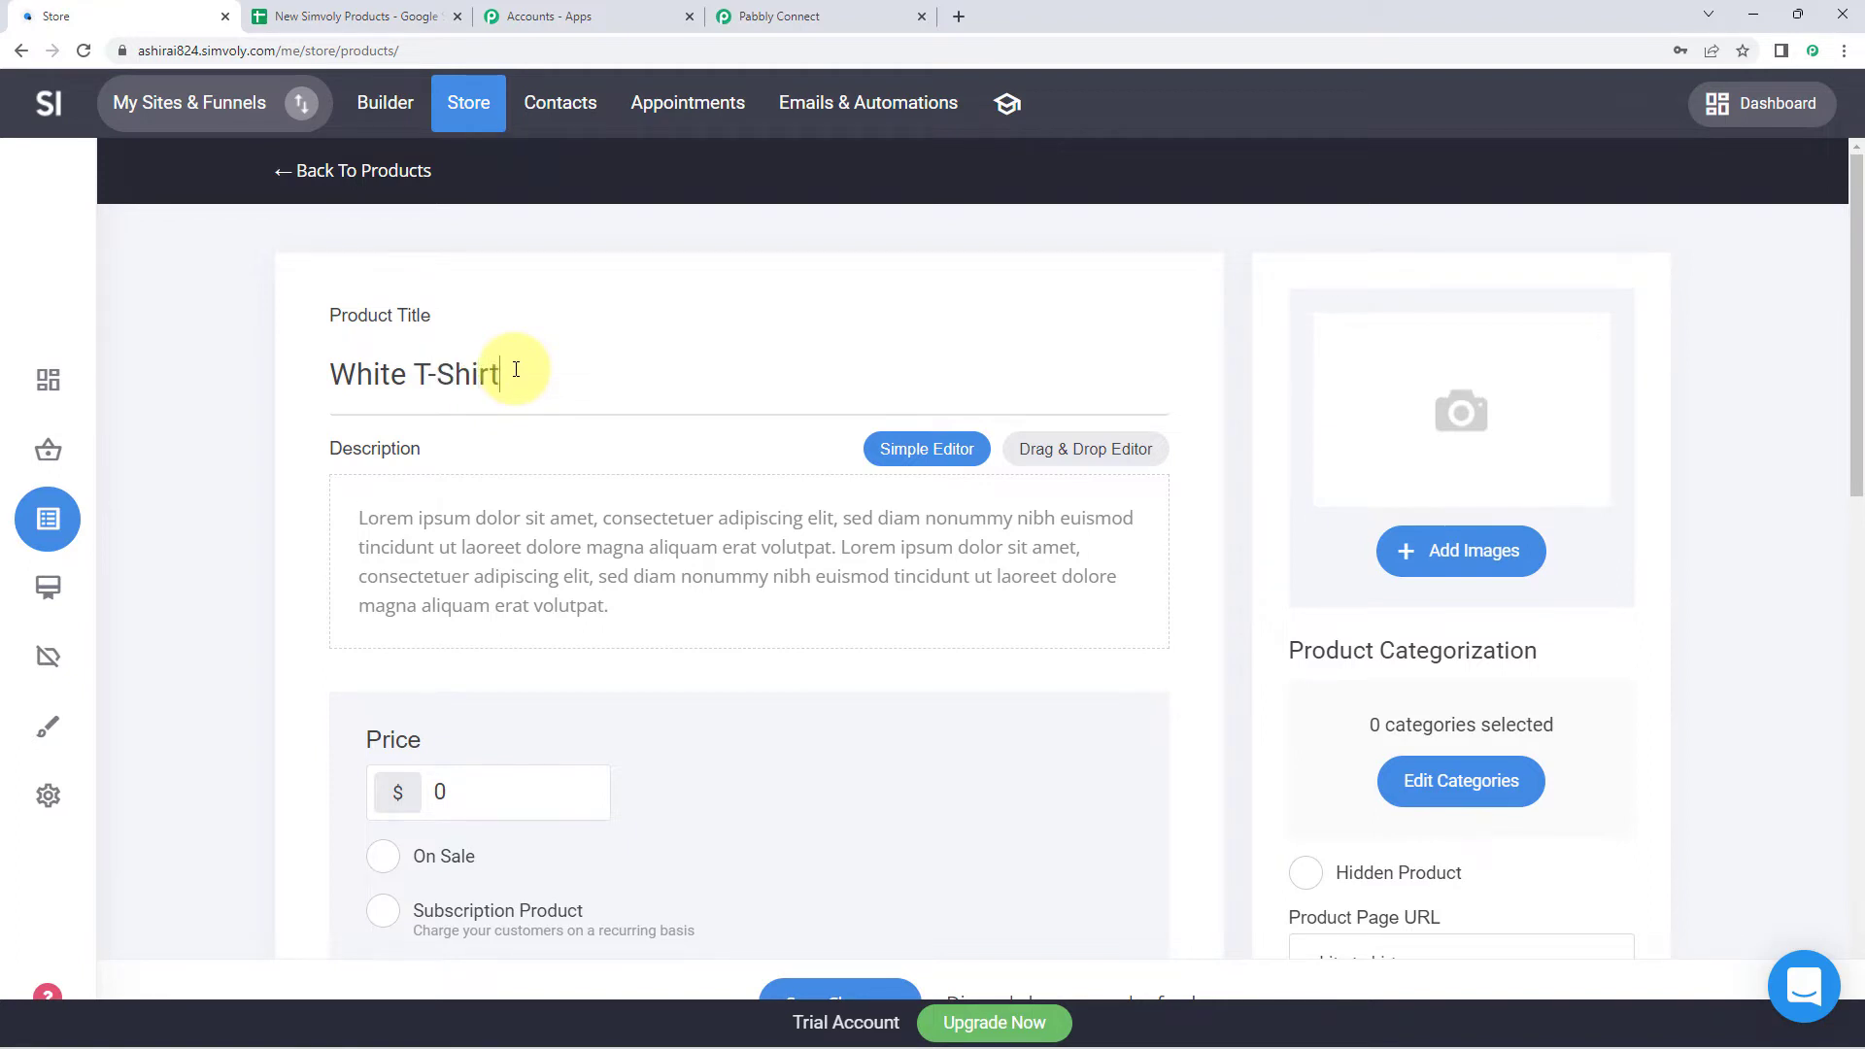
# Step: Replace the product's placeholder description with "This is just a simple white T-shirt."
pyautogui.scroll(-1, 516, 369)
pyautogui.moveTo(604, 508); pyautogui.dragTo(314, 379)
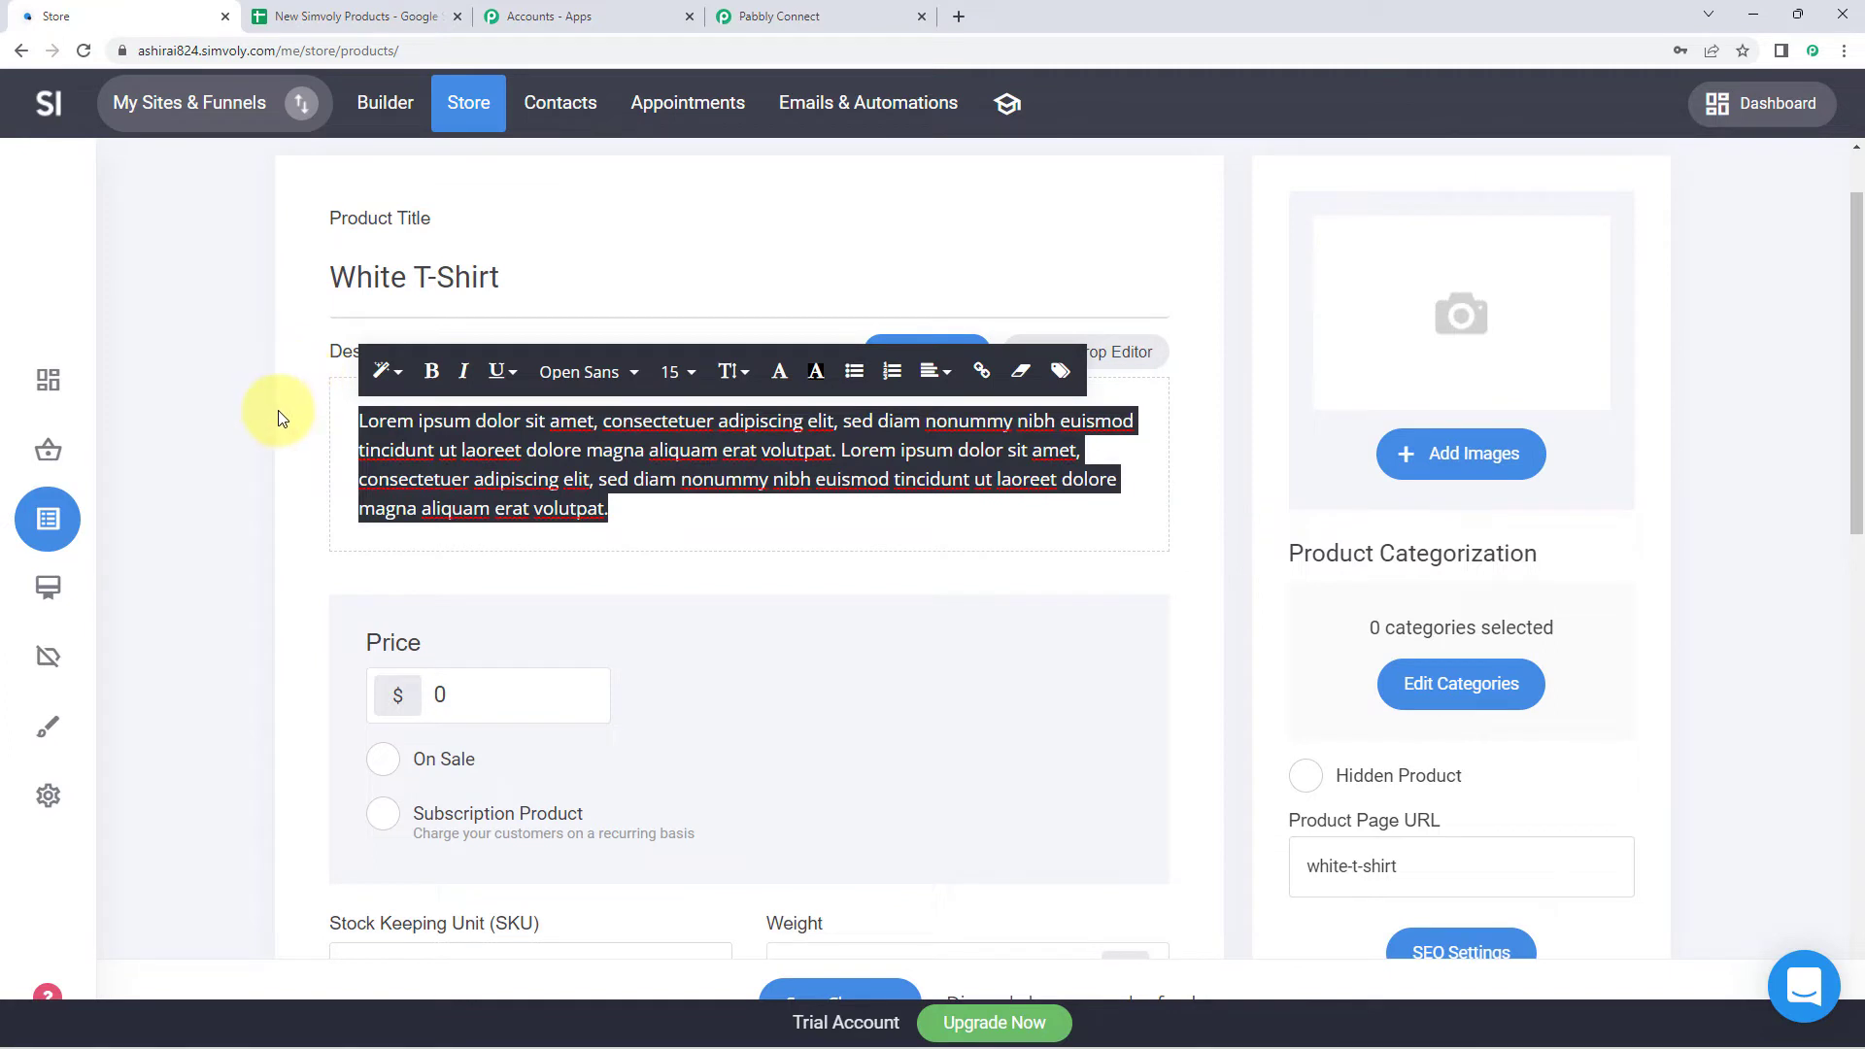
pyautogui.write('This is t')
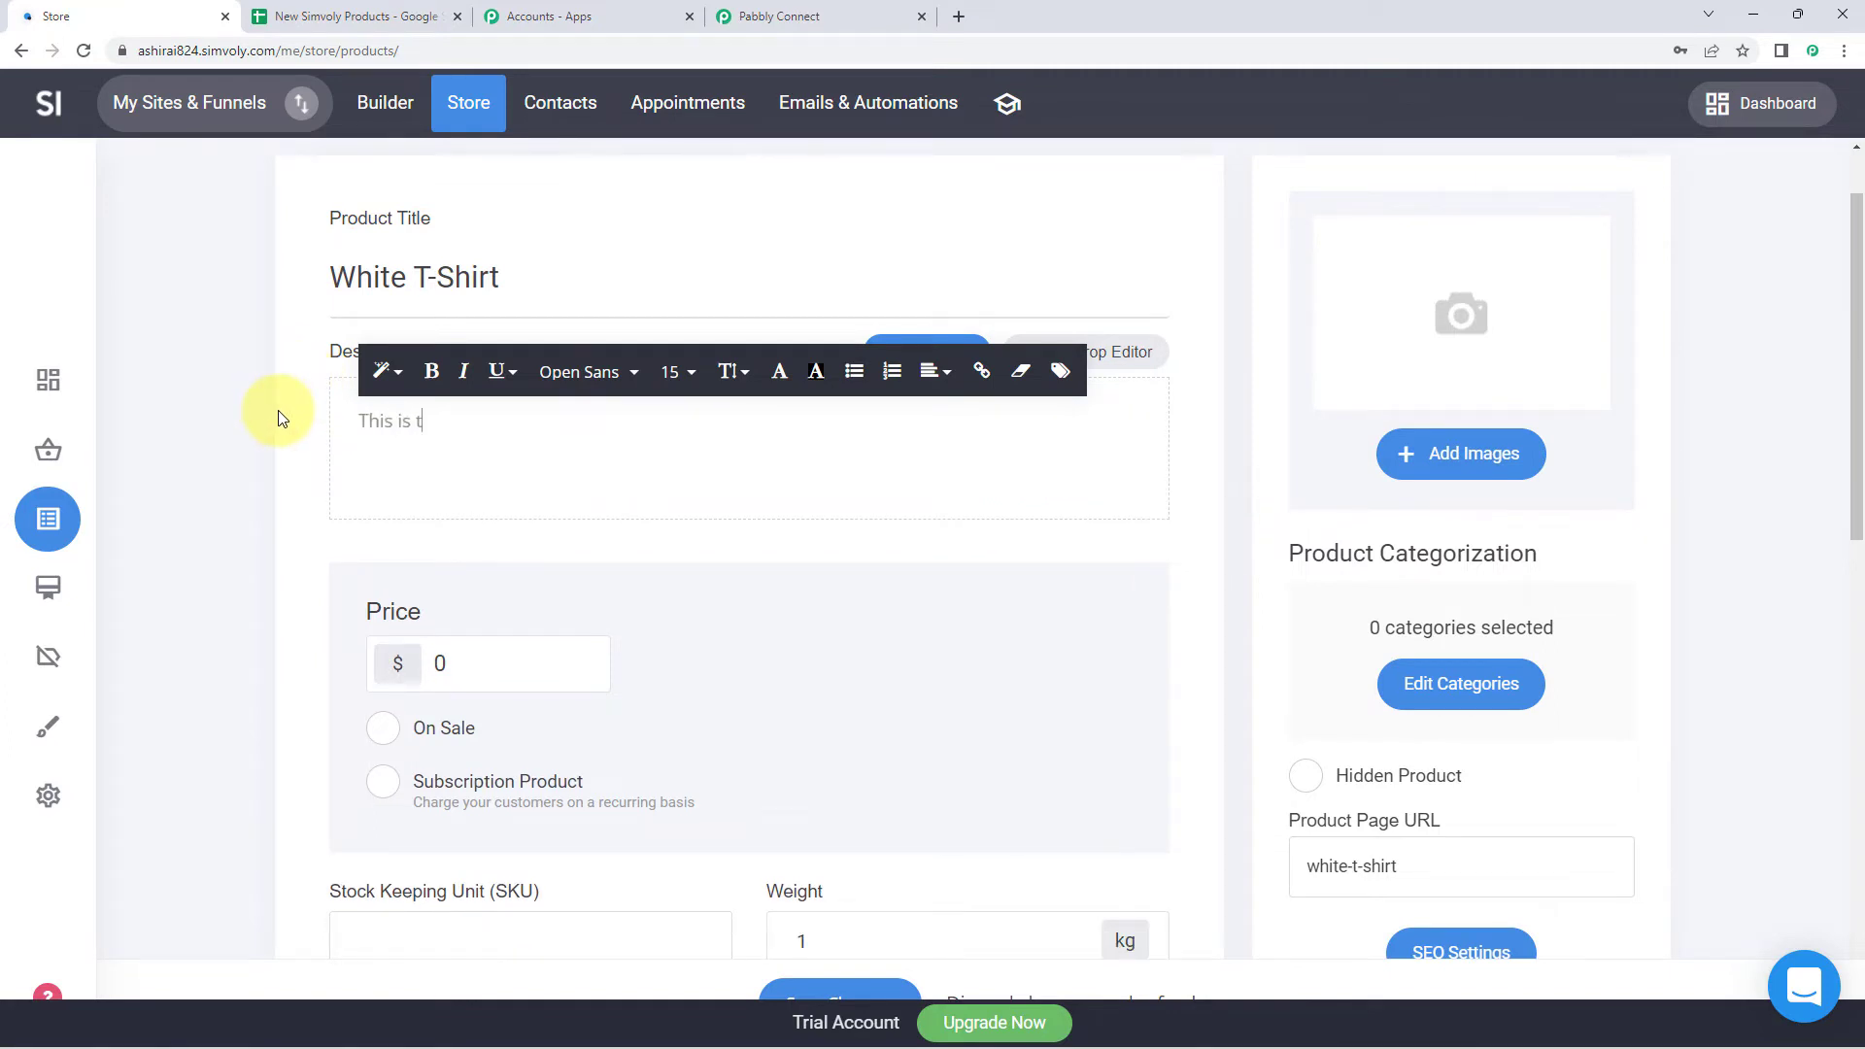
pyautogui.press('BackSpace')
pyautogui.write('just a simple white T-shirt.')
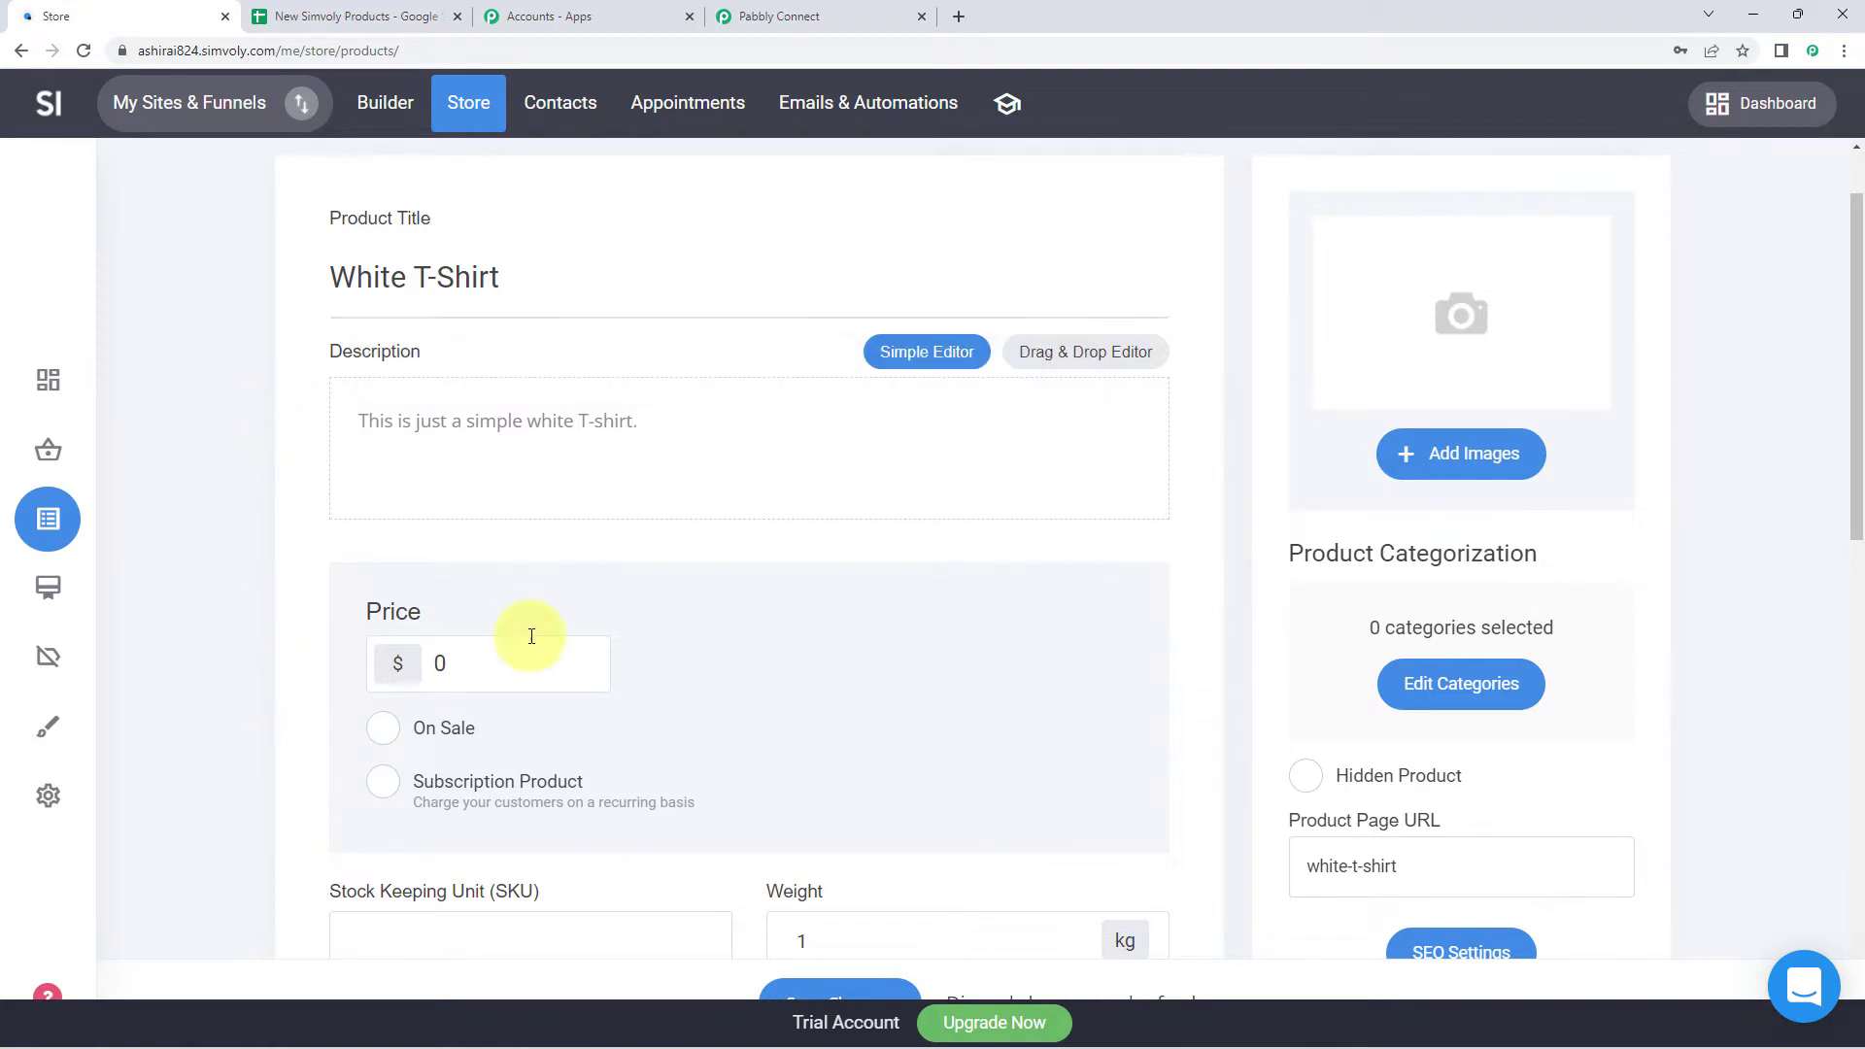
# Step: Set the product's price to $5, mark it as on sale and enter a sale price of $4
pyautogui.moveTo(467, 662); pyautogui.dragTo(398, 664)
pyautogui.scroll(-1, 345, 612)
pyautogui.click(382, 633)
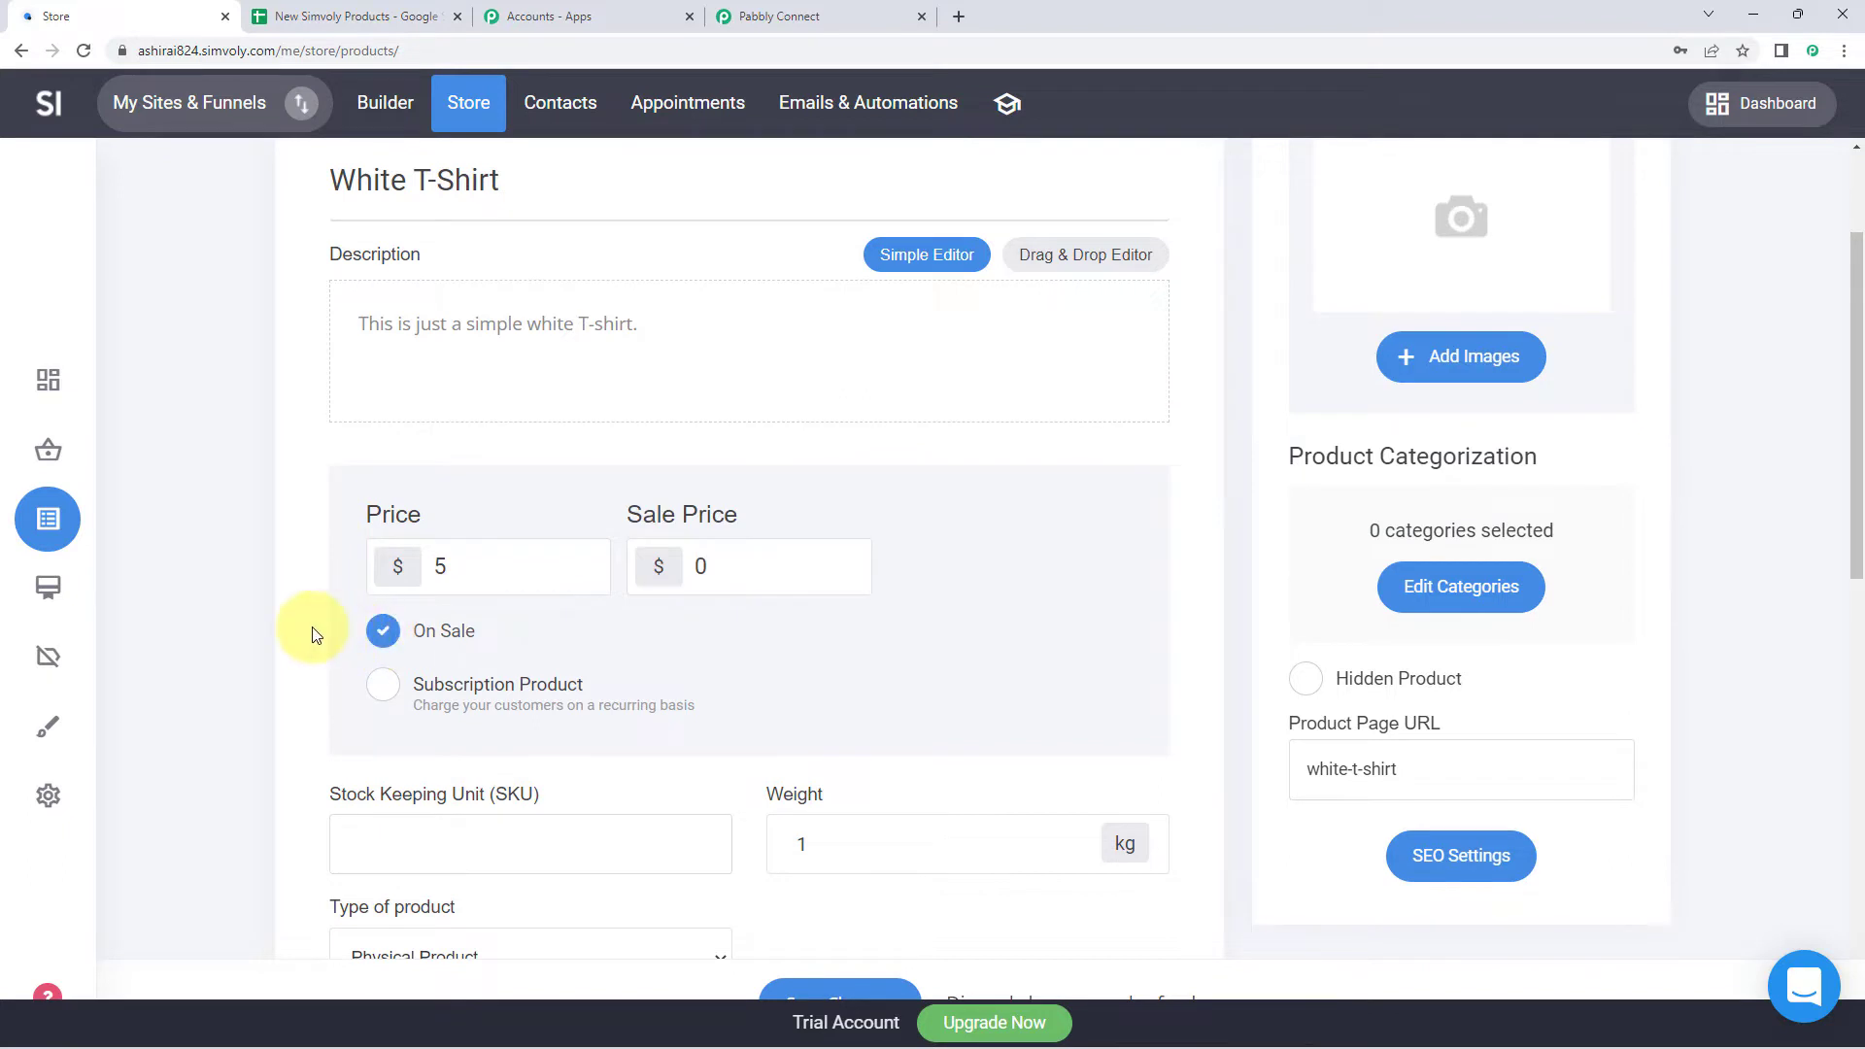
pyautogui.moveTo(741, 570); pyautogui.dragTo(671, 573)
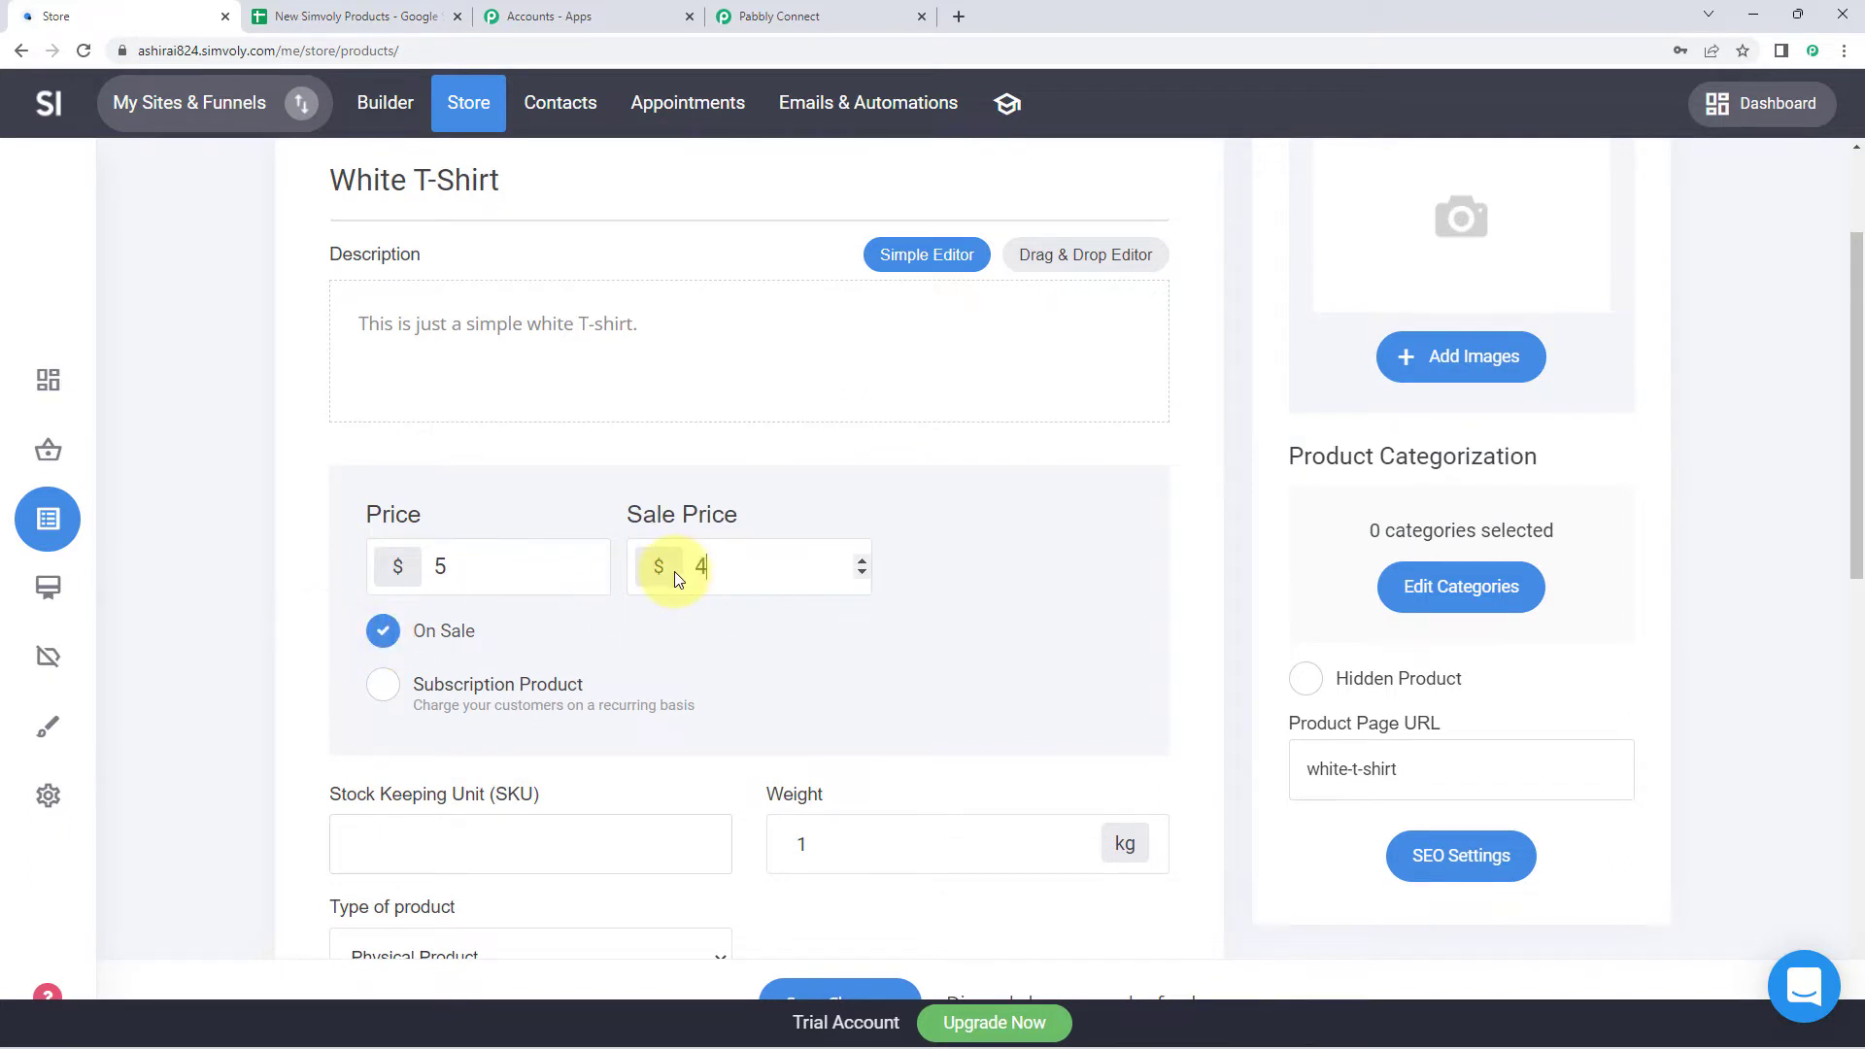
pyautogui.write('4')
# Step: Enter 135 as the product's stock keeping unit and set its weight to 0.1 kg
pyautogui.scroll(-3, 258, 533)
pyautogui.click(427, 549)
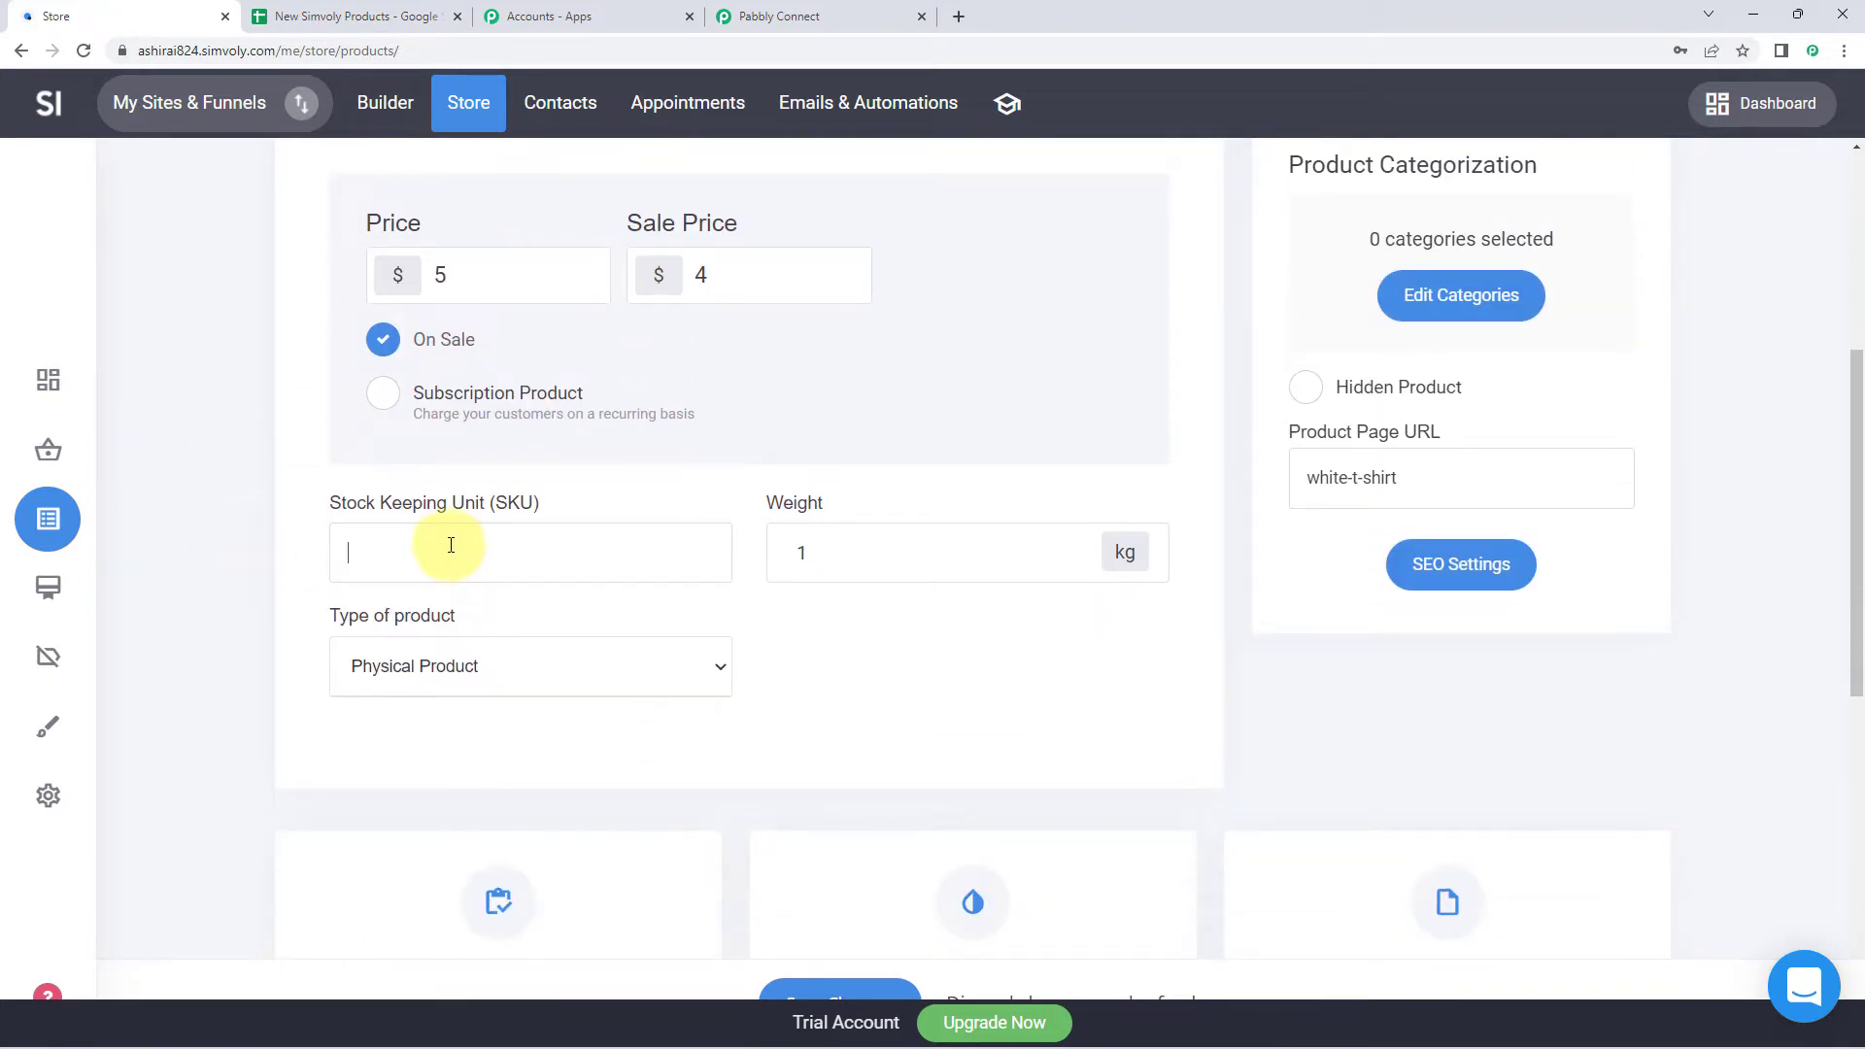
pyautogui.write('135')
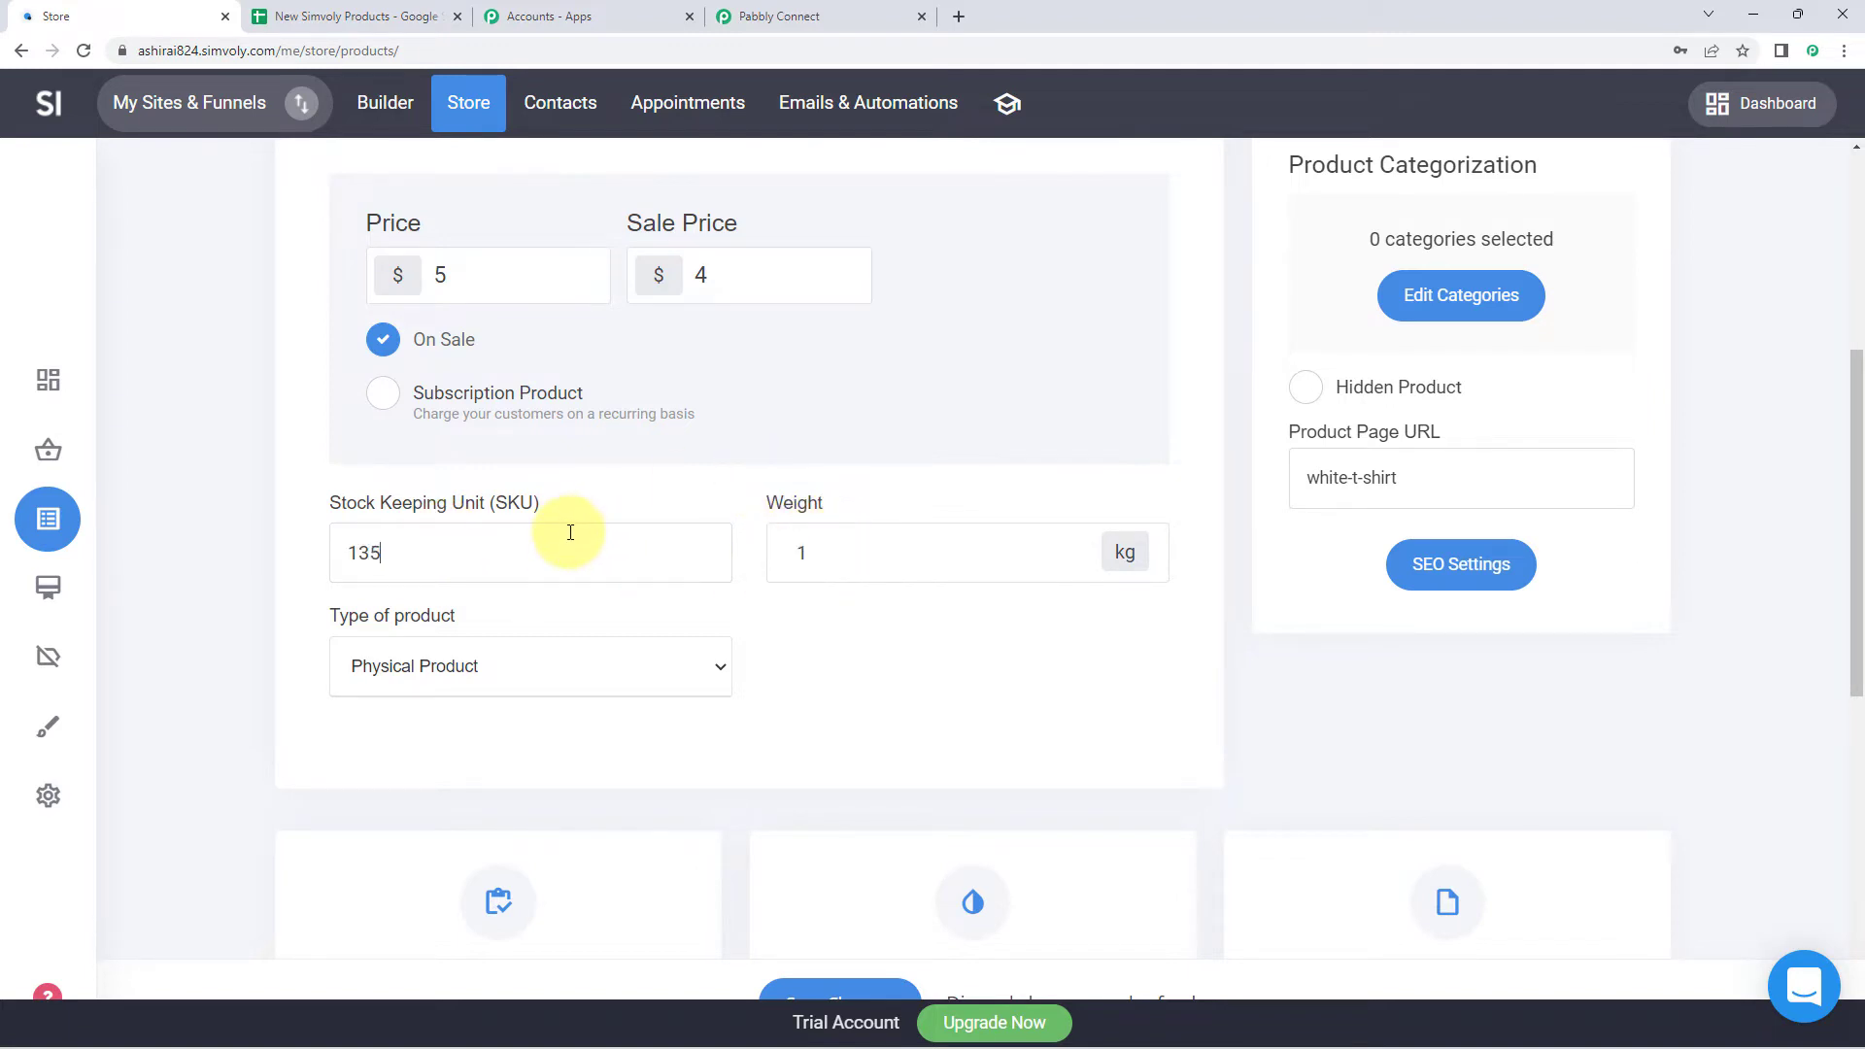
pyautogui.moveTo(845, 541); pyautogui.dragTo(748, 554)
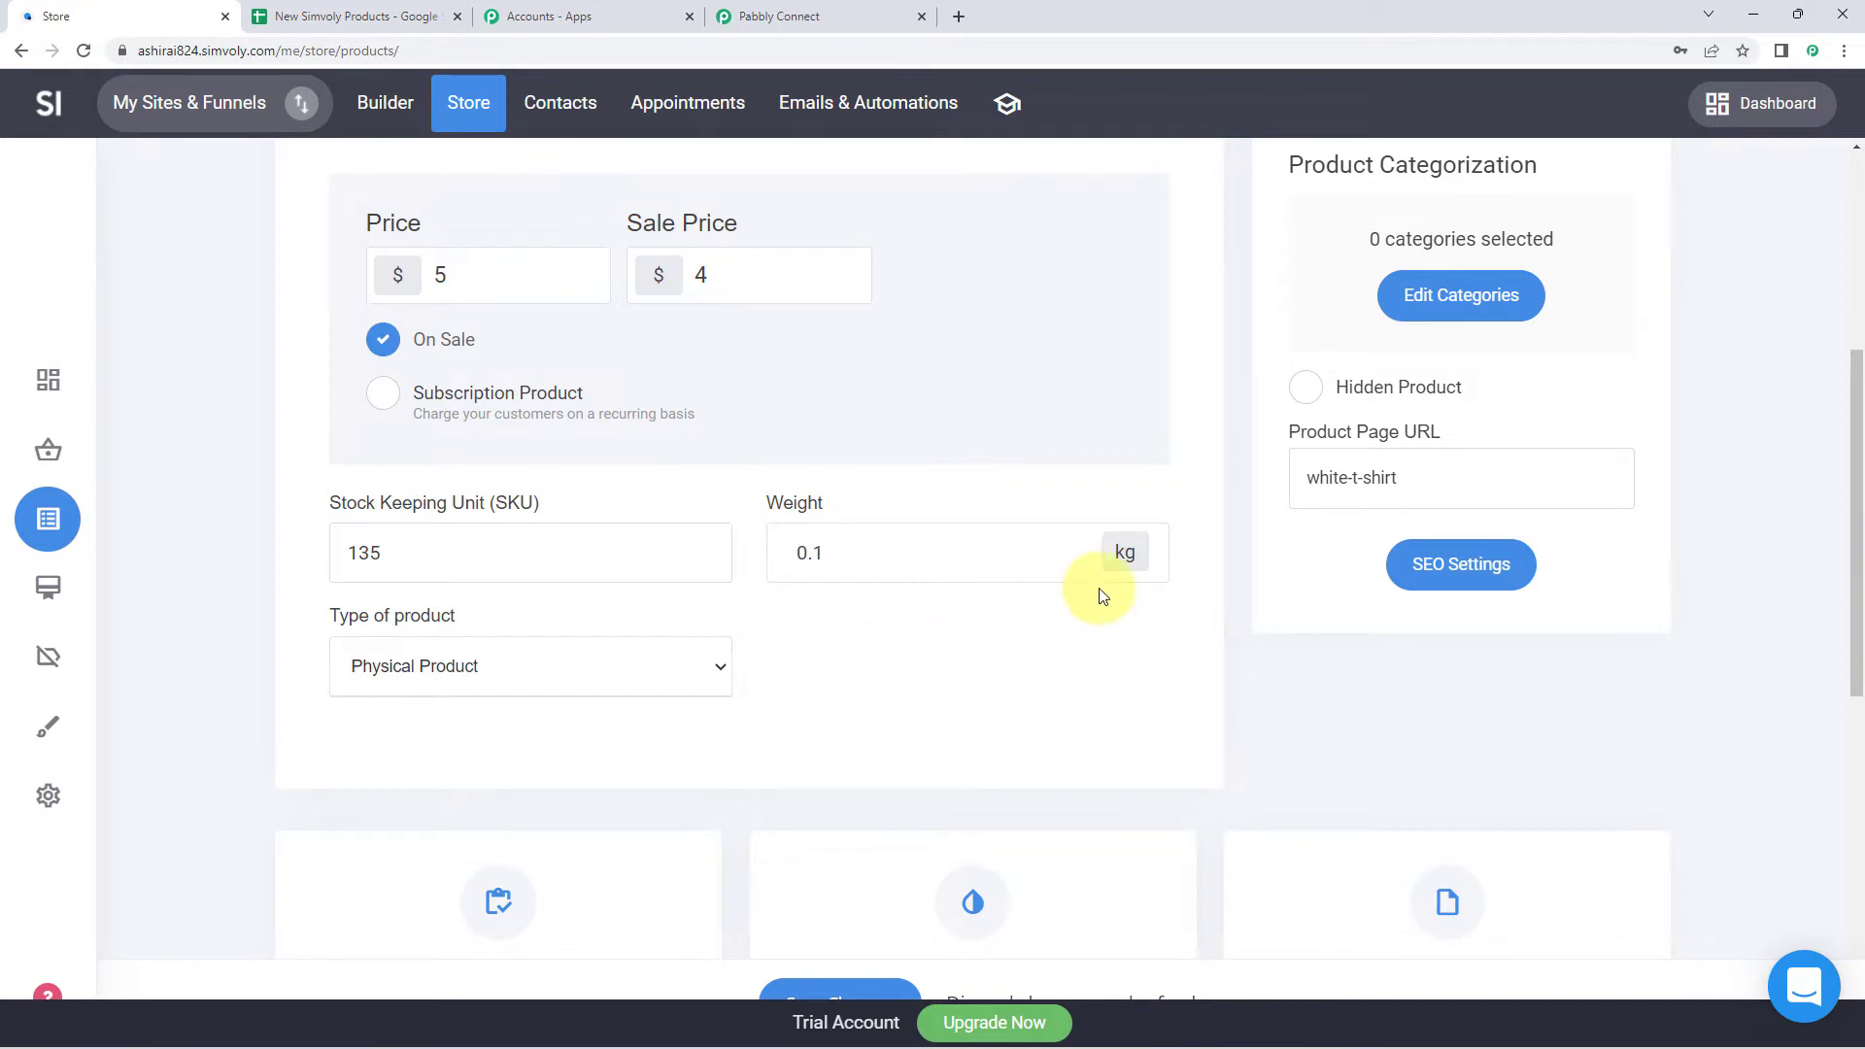
# Step: Enable inventory tracking for the white T-shirt product
pyautogui.scroll(-5, 804, 595)
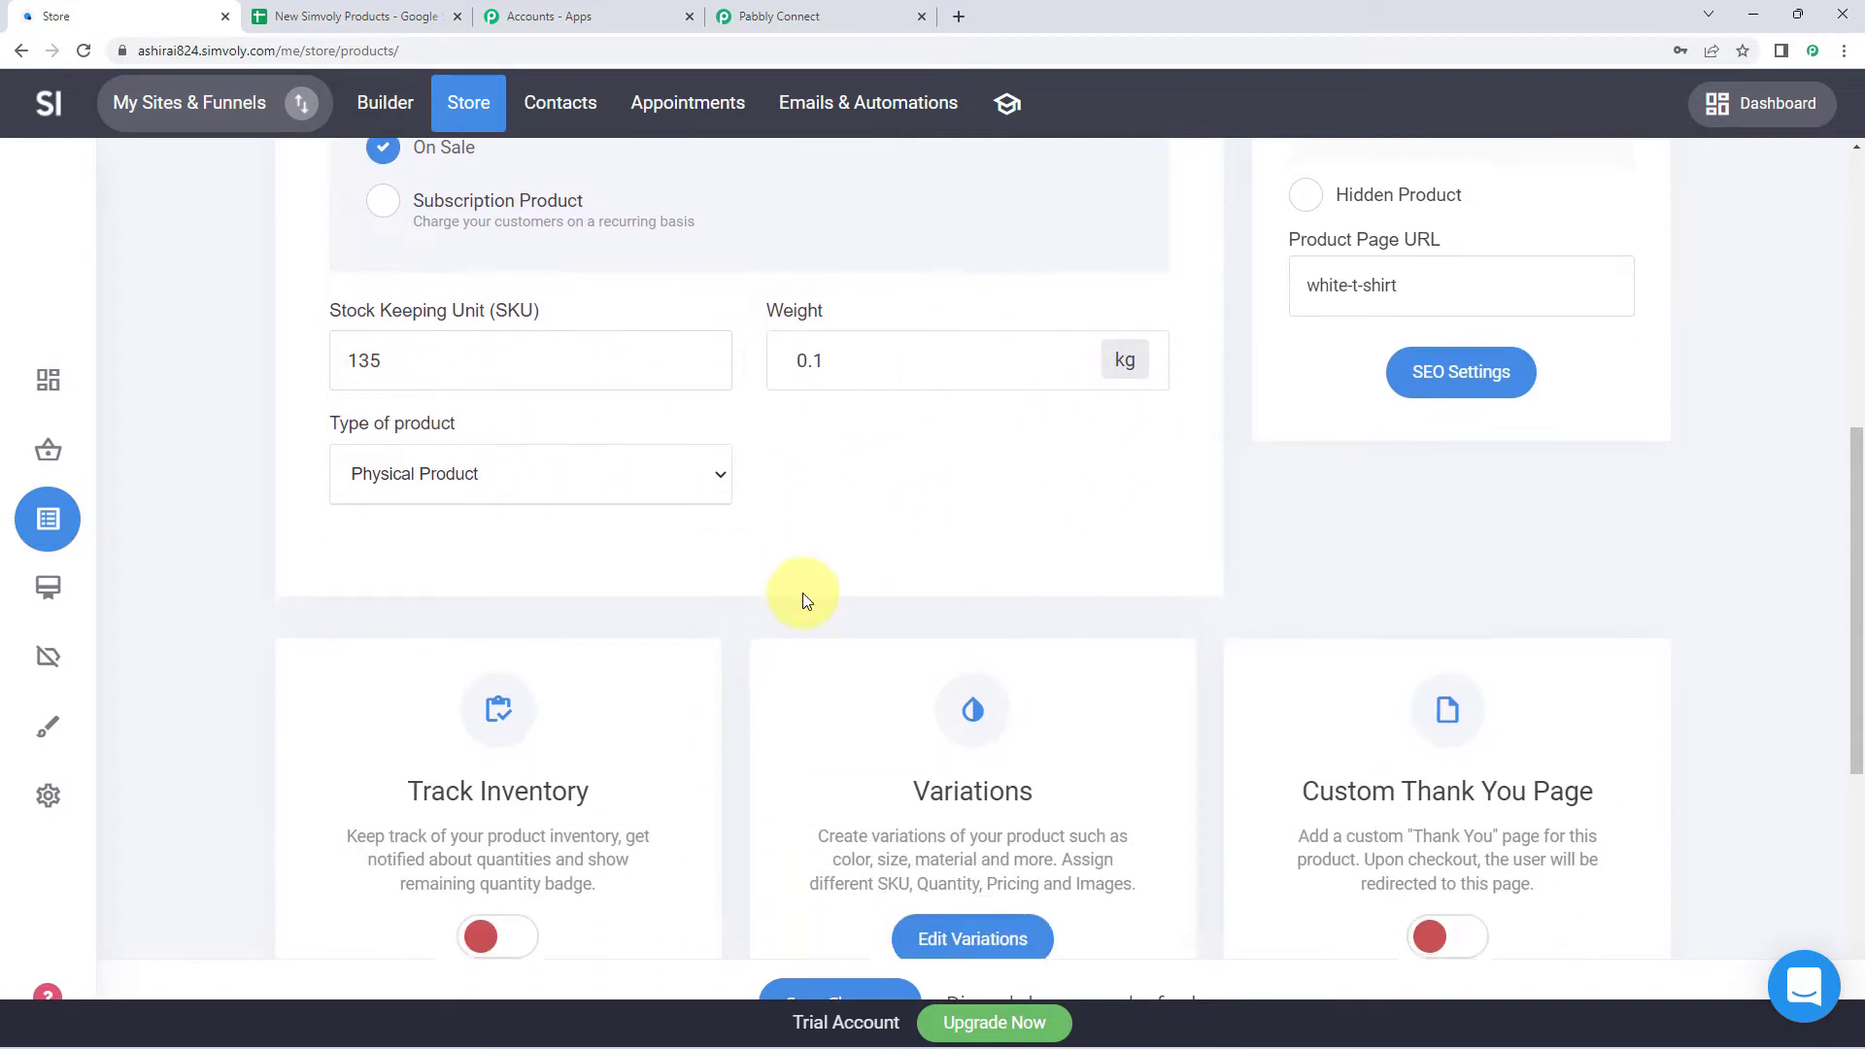
pyautogui.click(483, 639)
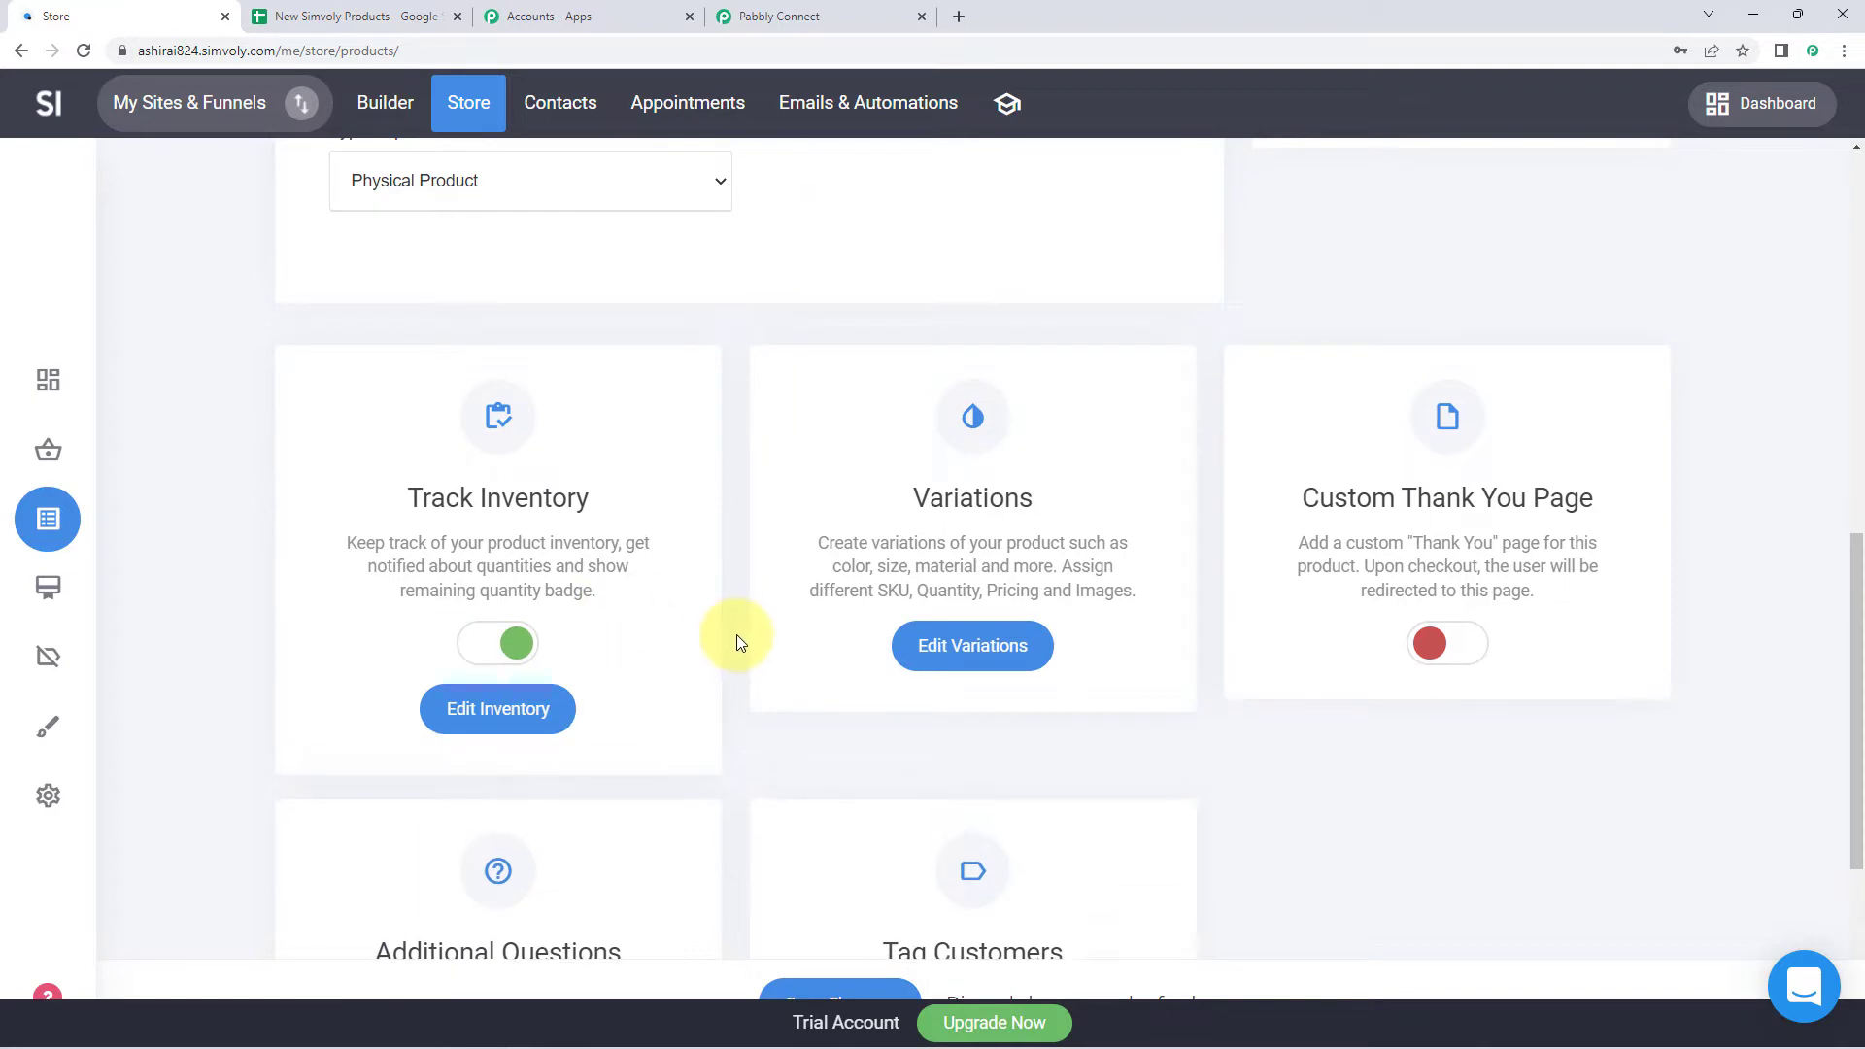
pyautogui.scroll(2, 735, 633)
pyautogui.scroll(-3, 971, 621)
pyautogui.scroll(10, 965, 632)
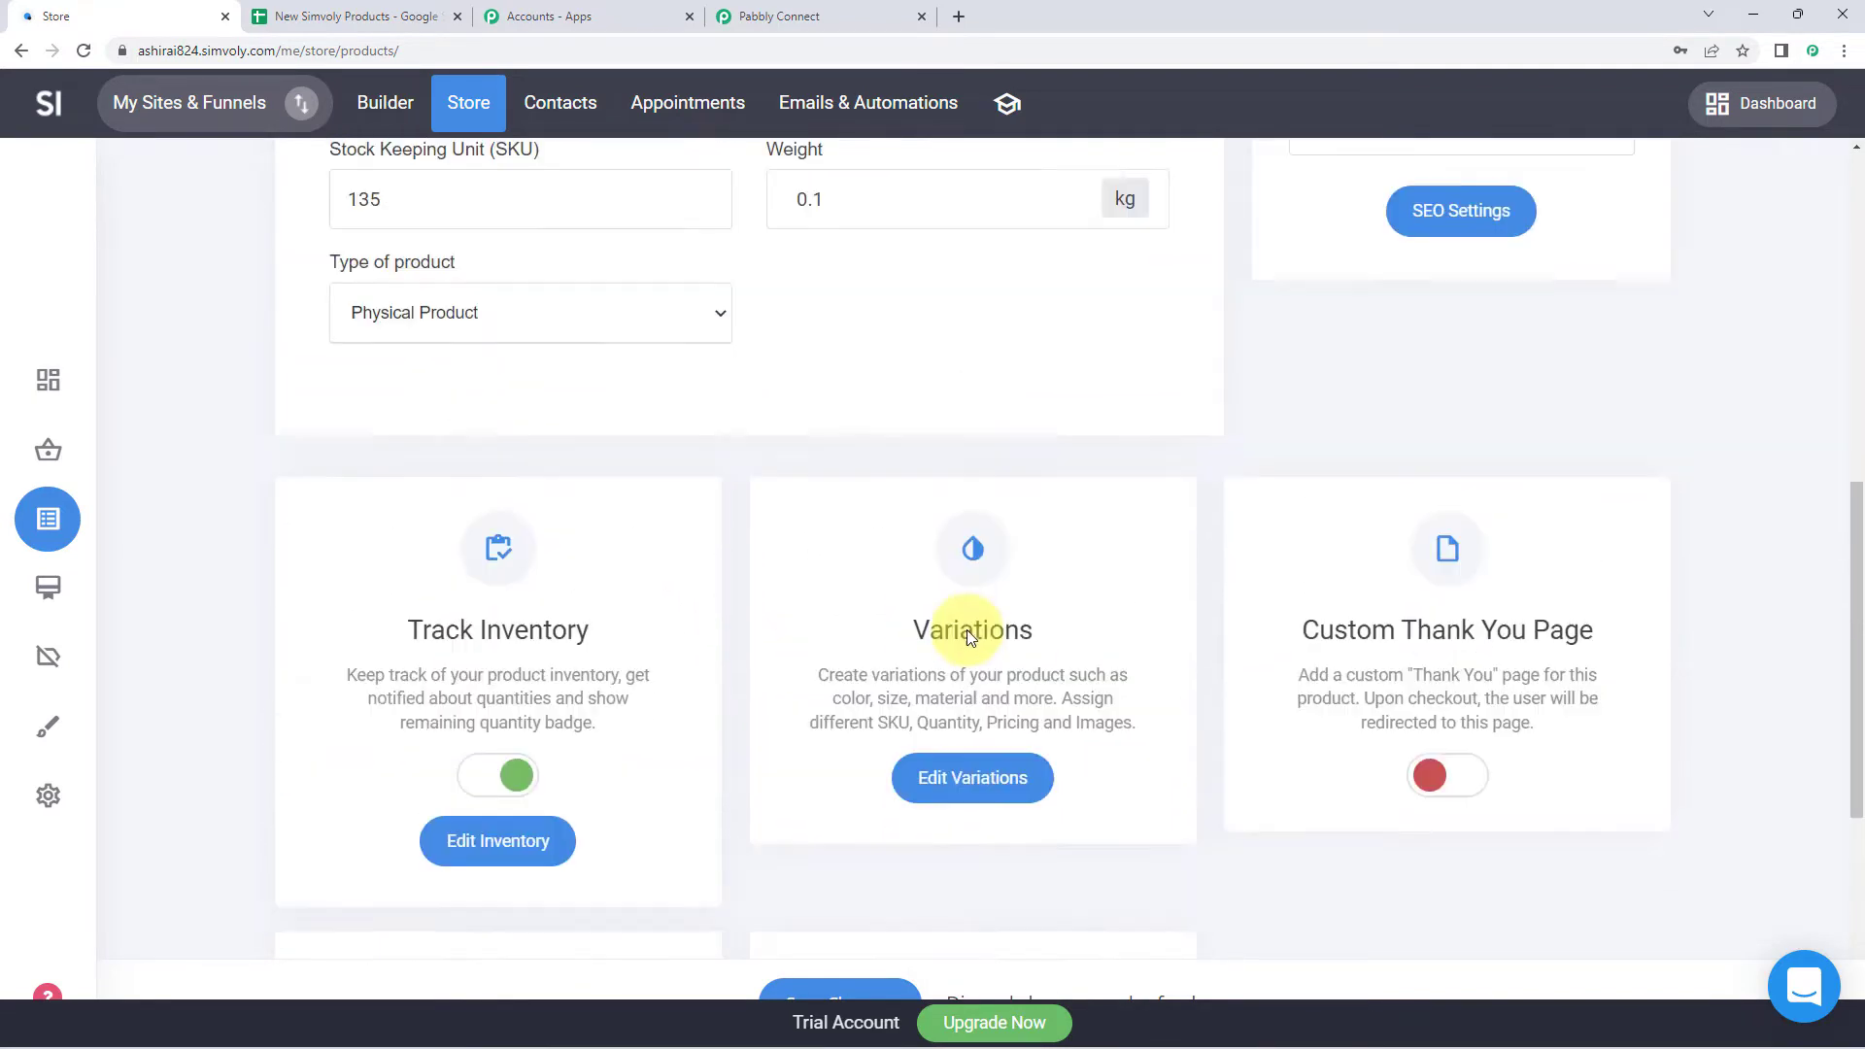
pyautogui.scroll(2, 1183, 615)
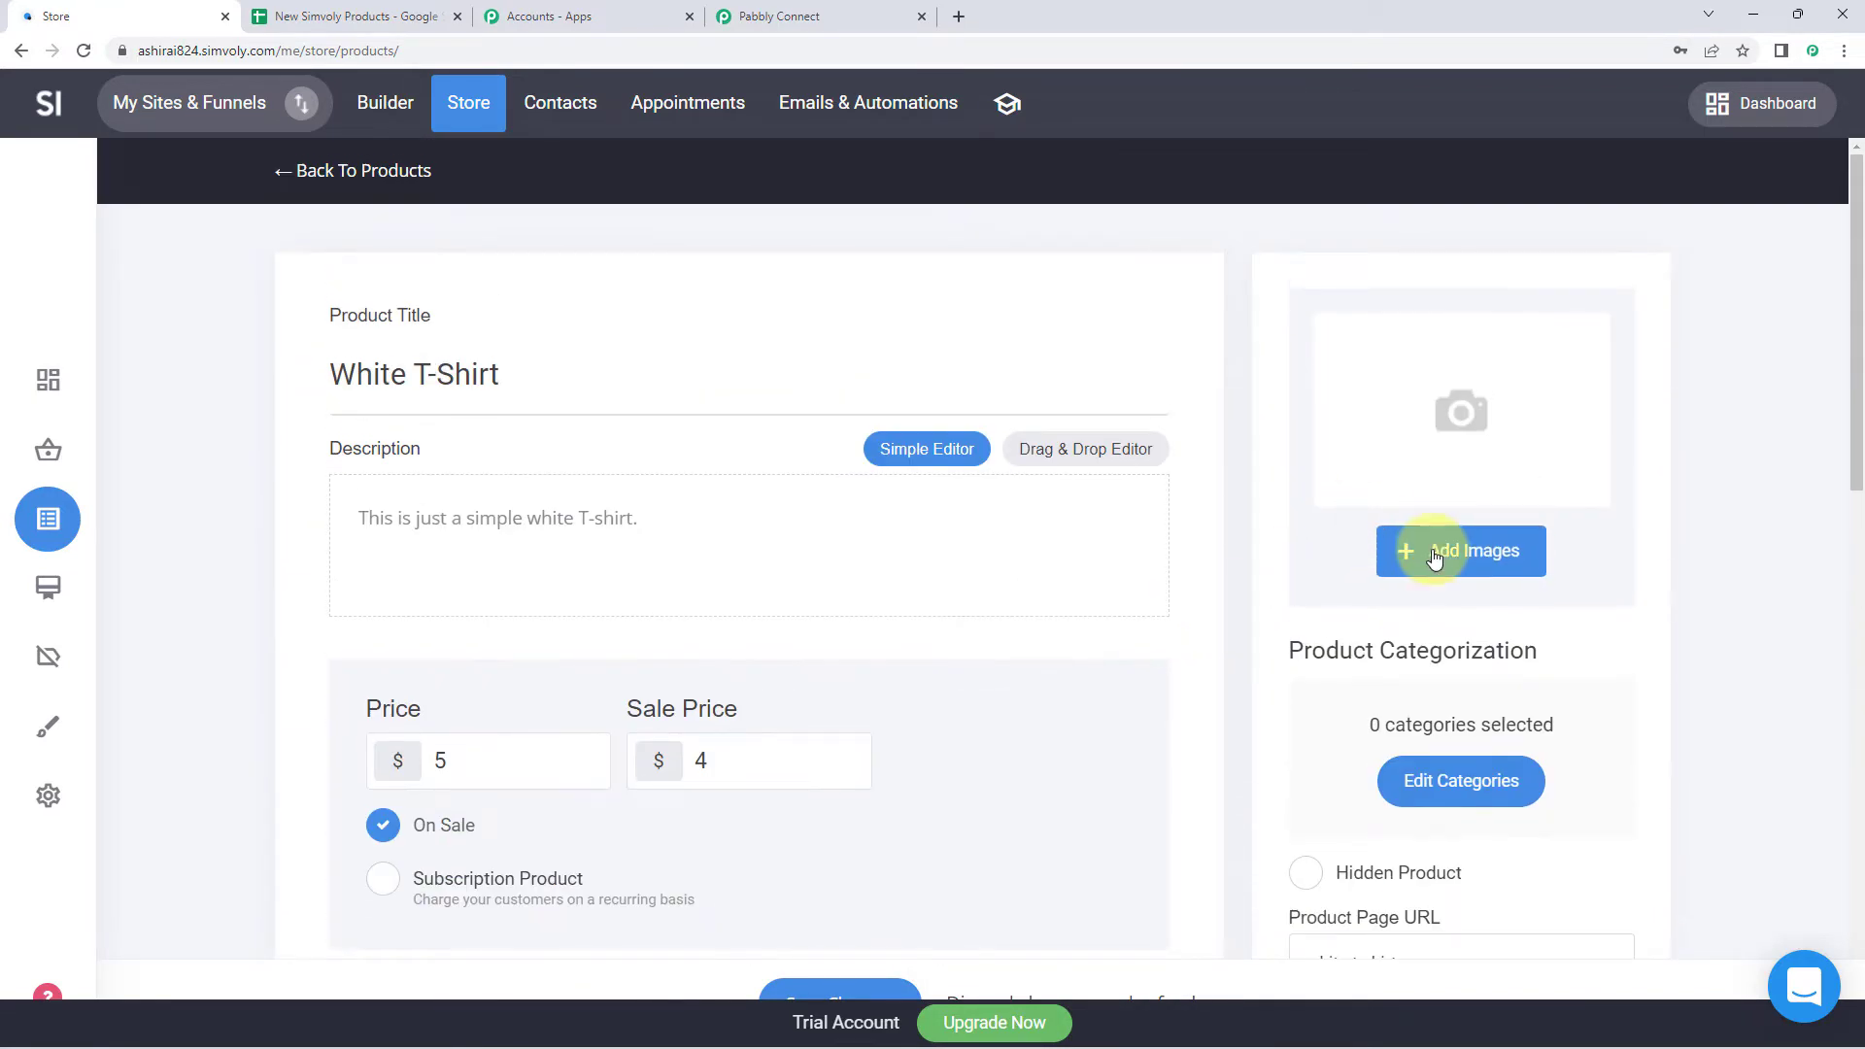
pyautogui.click(1430, 550)
pyautogui.click(1435, 228)
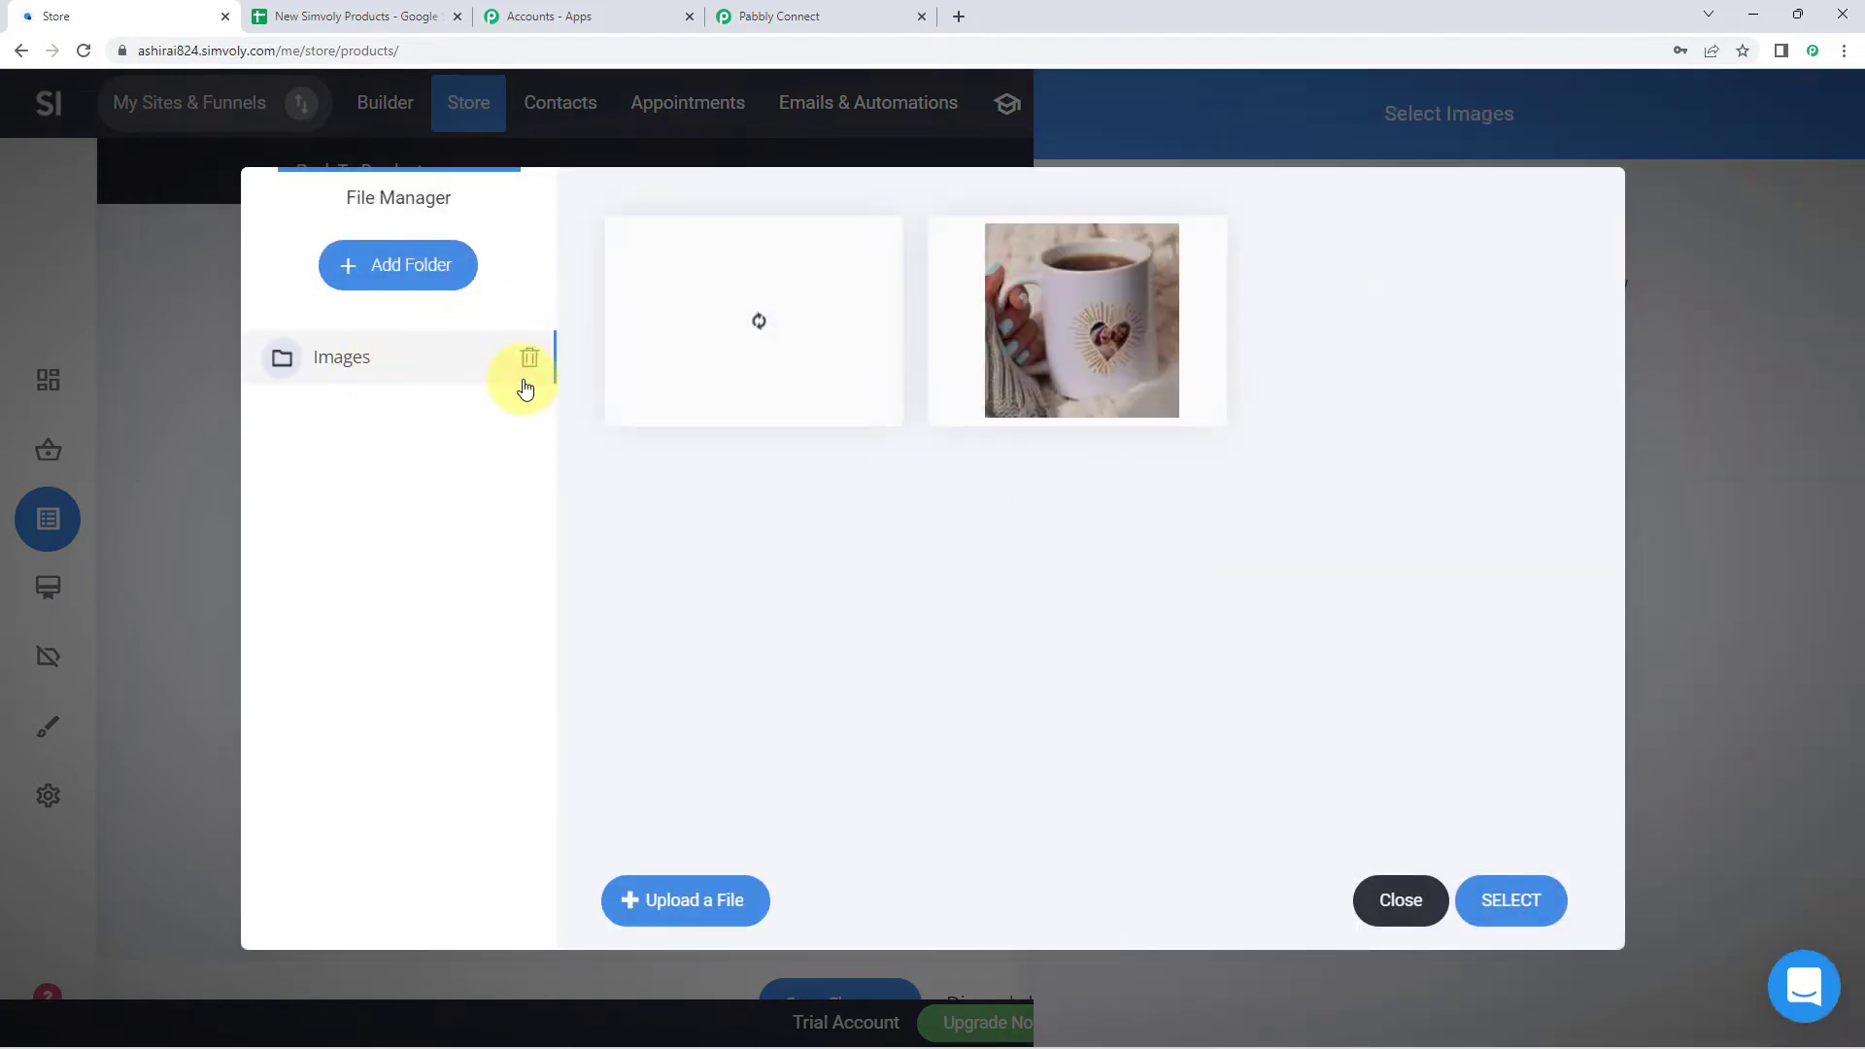
pyautogui.click(698, 900)
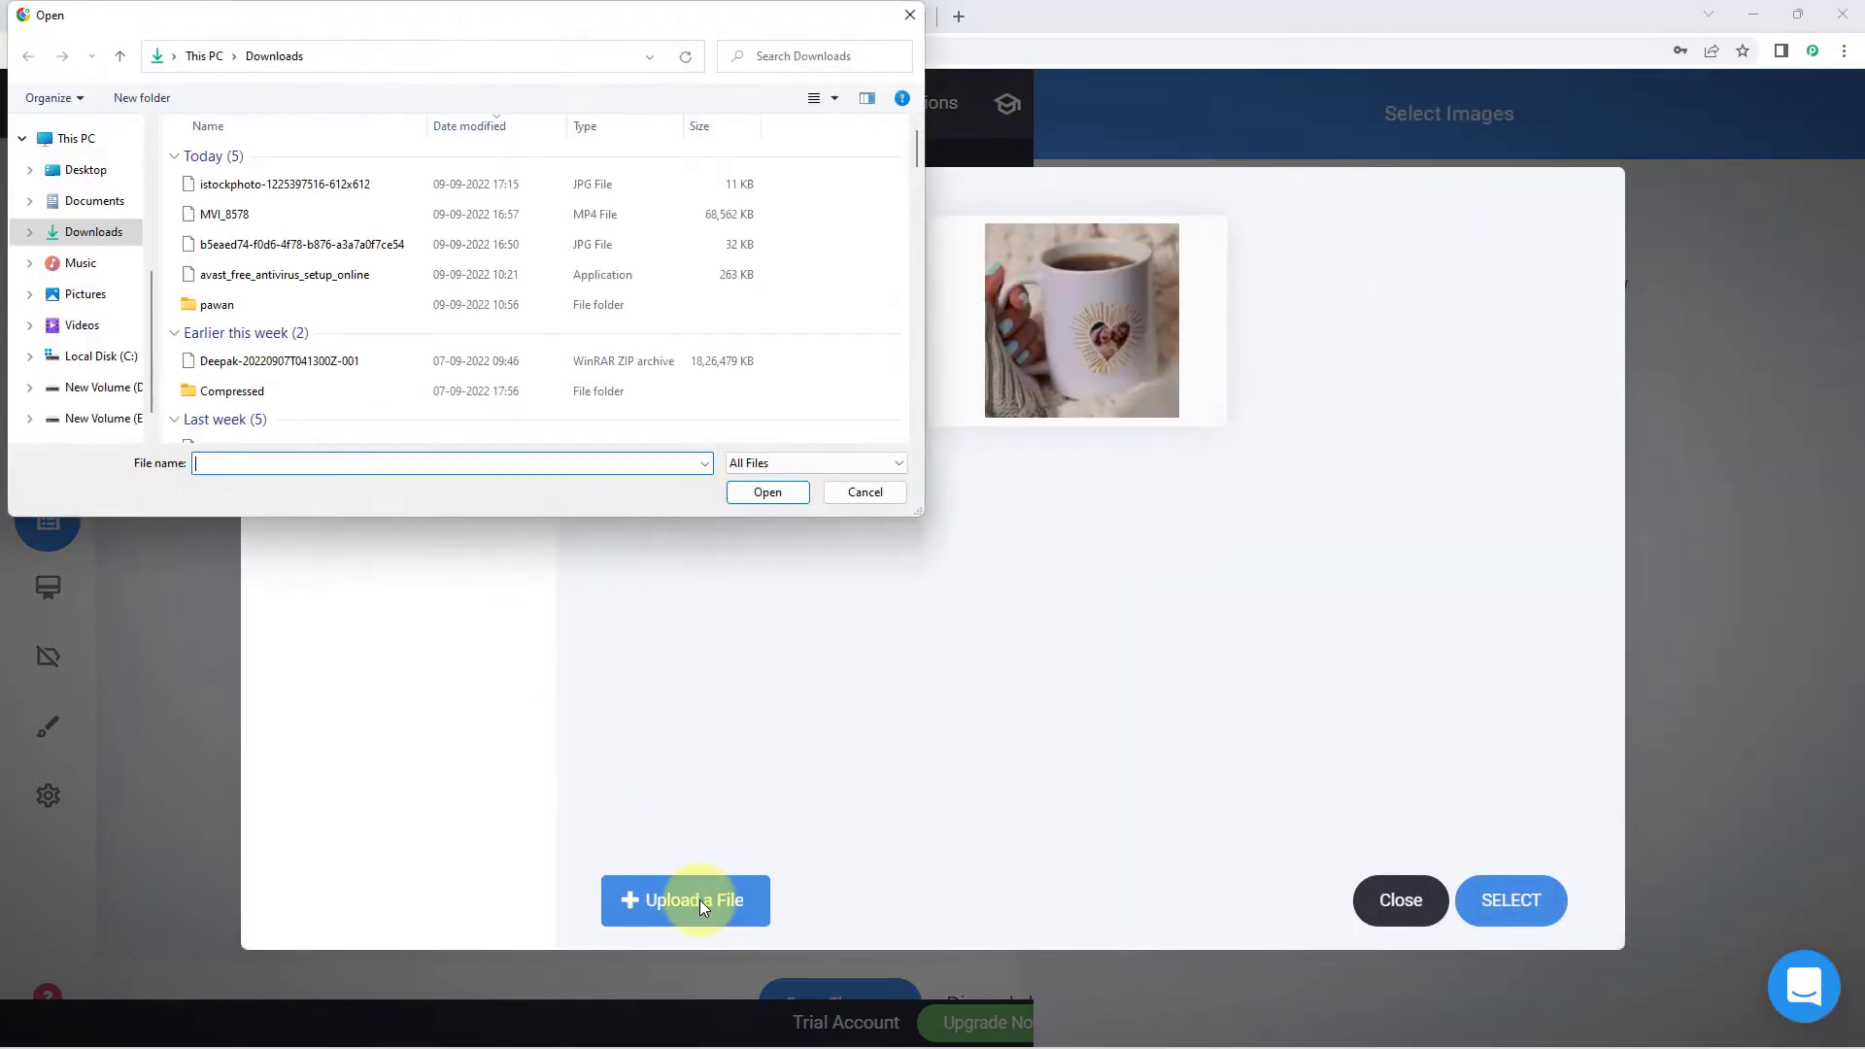
pyautogui.click(217, 183)
pyautogui.click(750, 494)
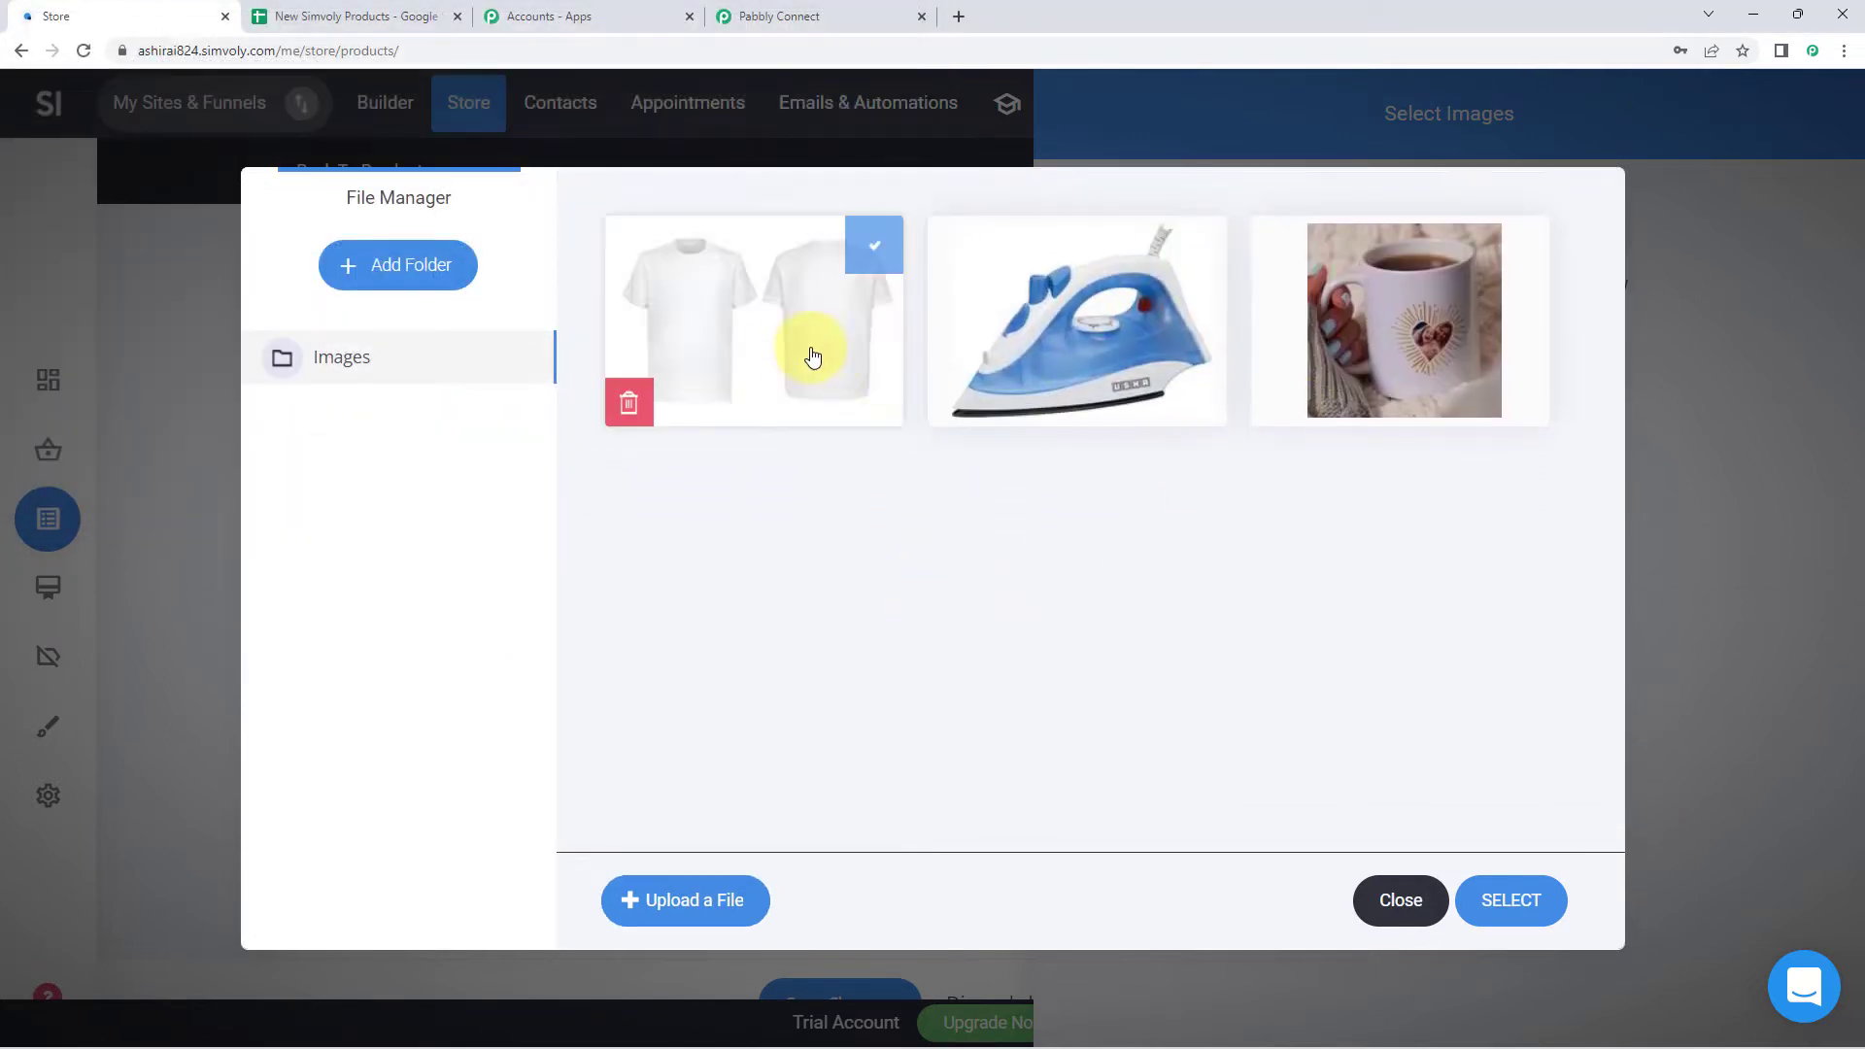
pyautogui.click(814, 357)
pyautogui.click(1493, 899)
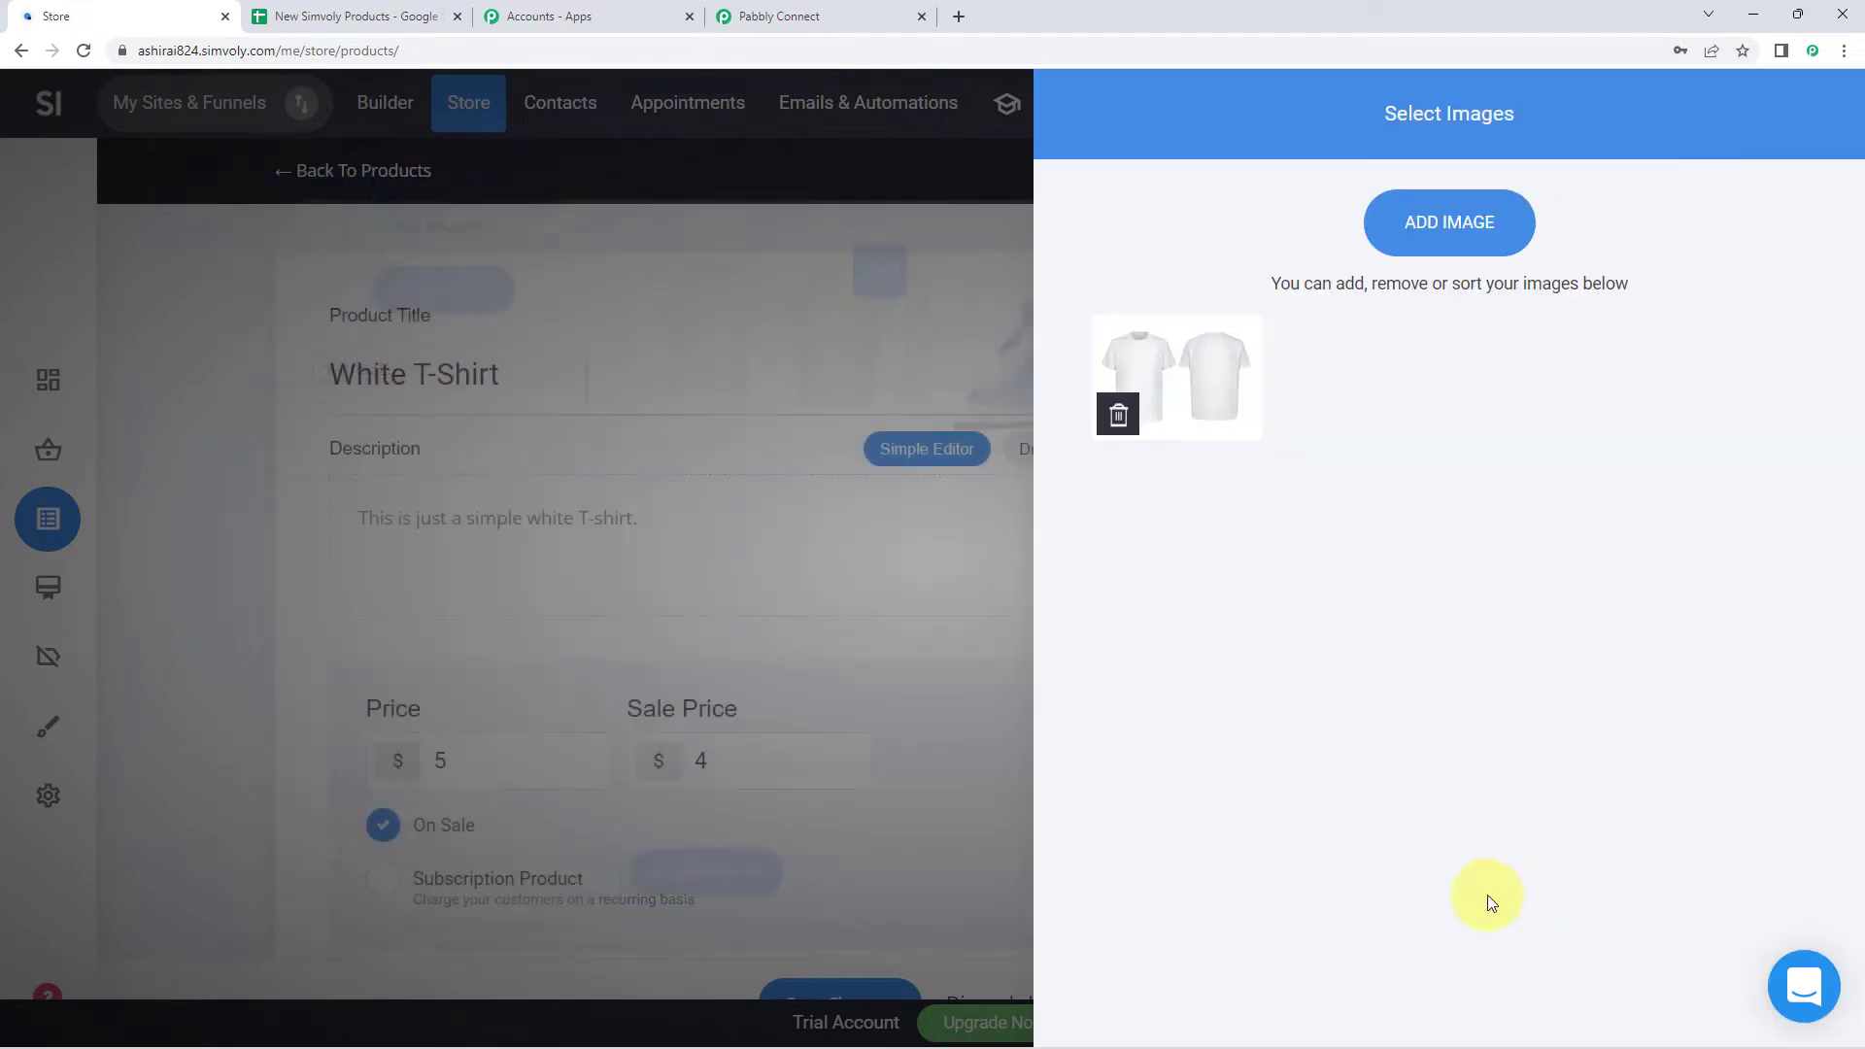
pyautogui.click(1462, 241)
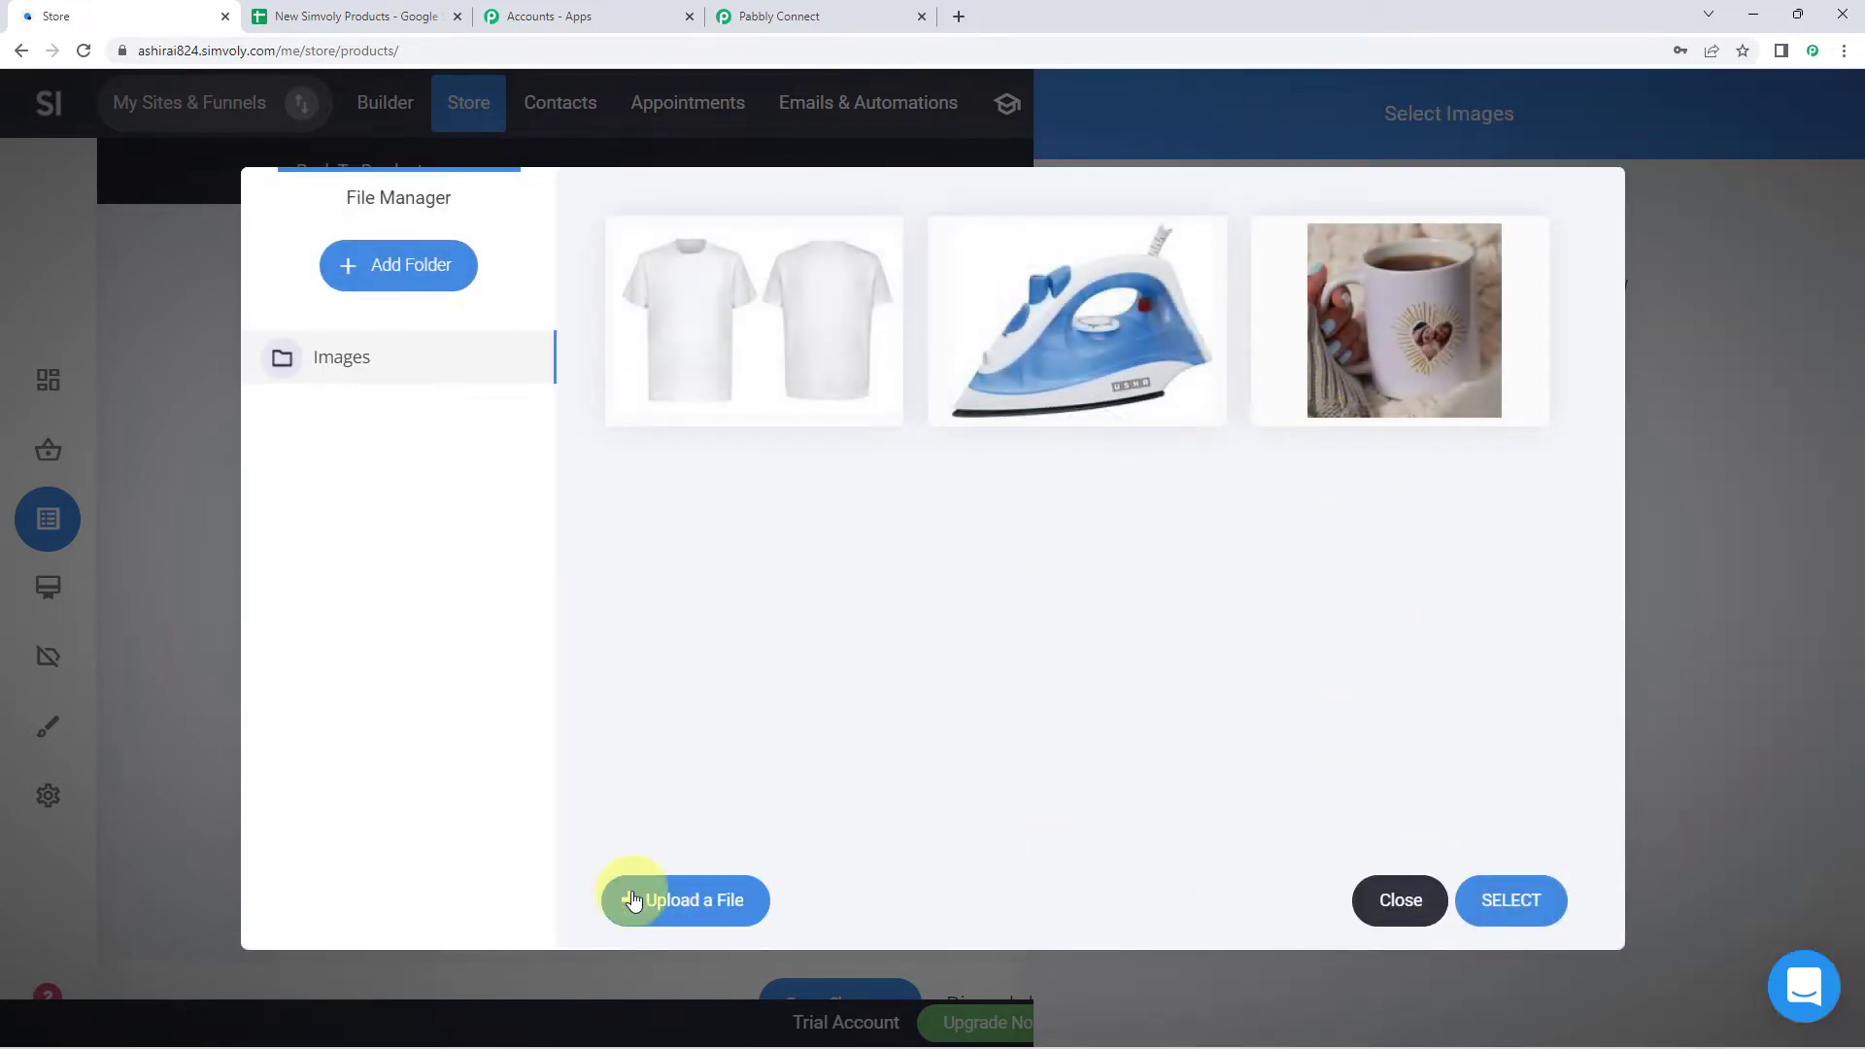
pyautogui.click(1423, 899)
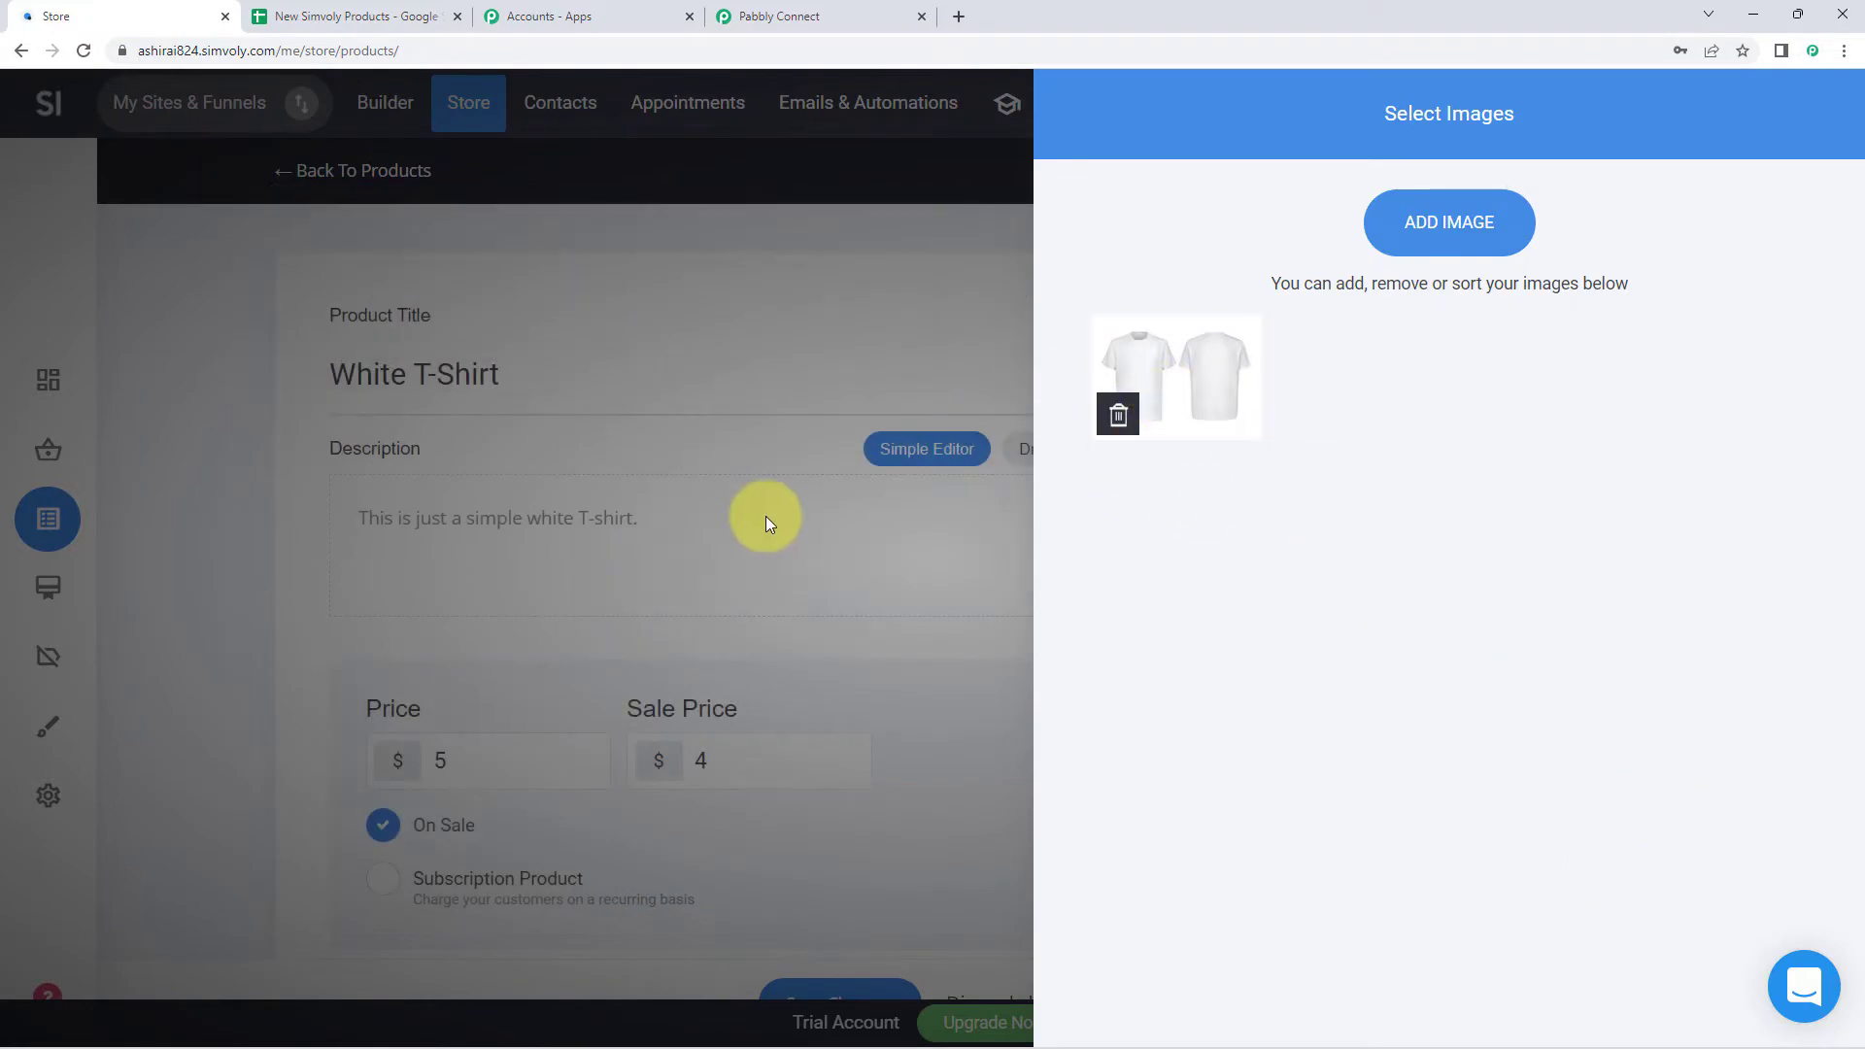
pyautogui.click(768, 516)
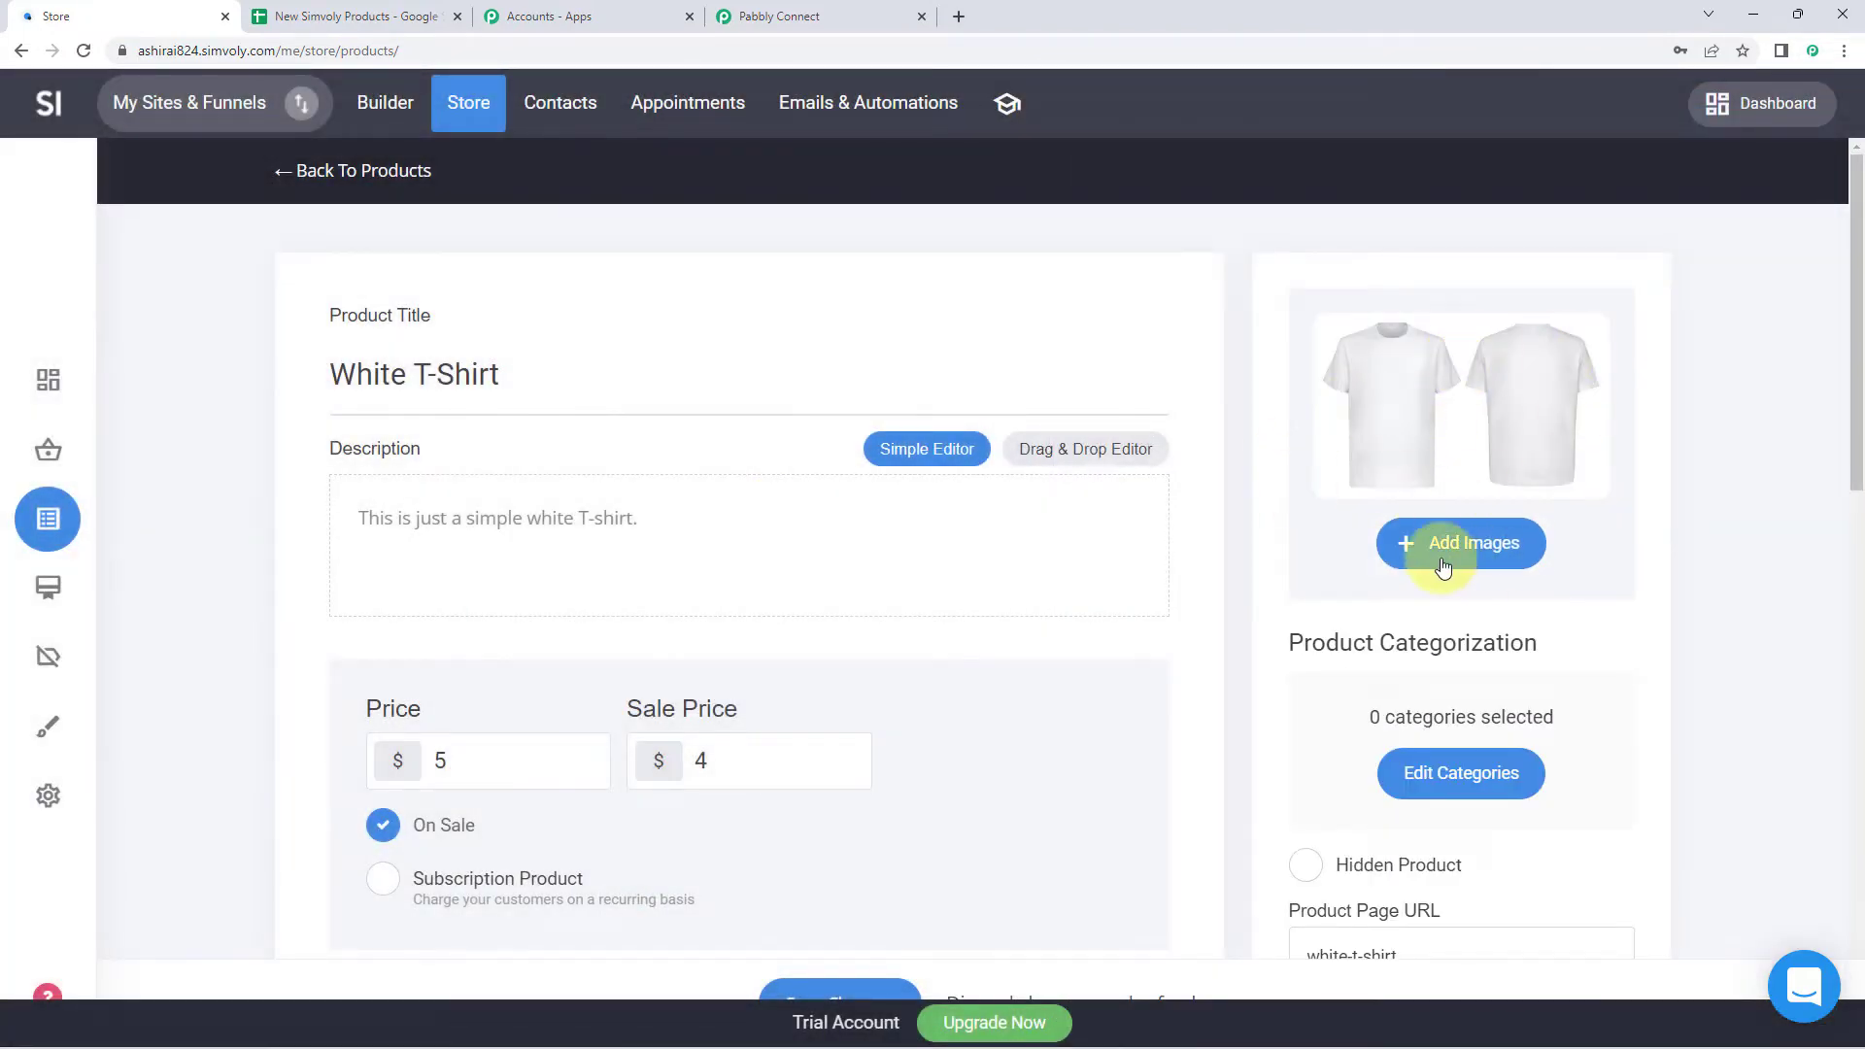
# Step: Review the completed product form and save the new White T-Shirt product
pyautogui.scroll(-2, 1496, 505)
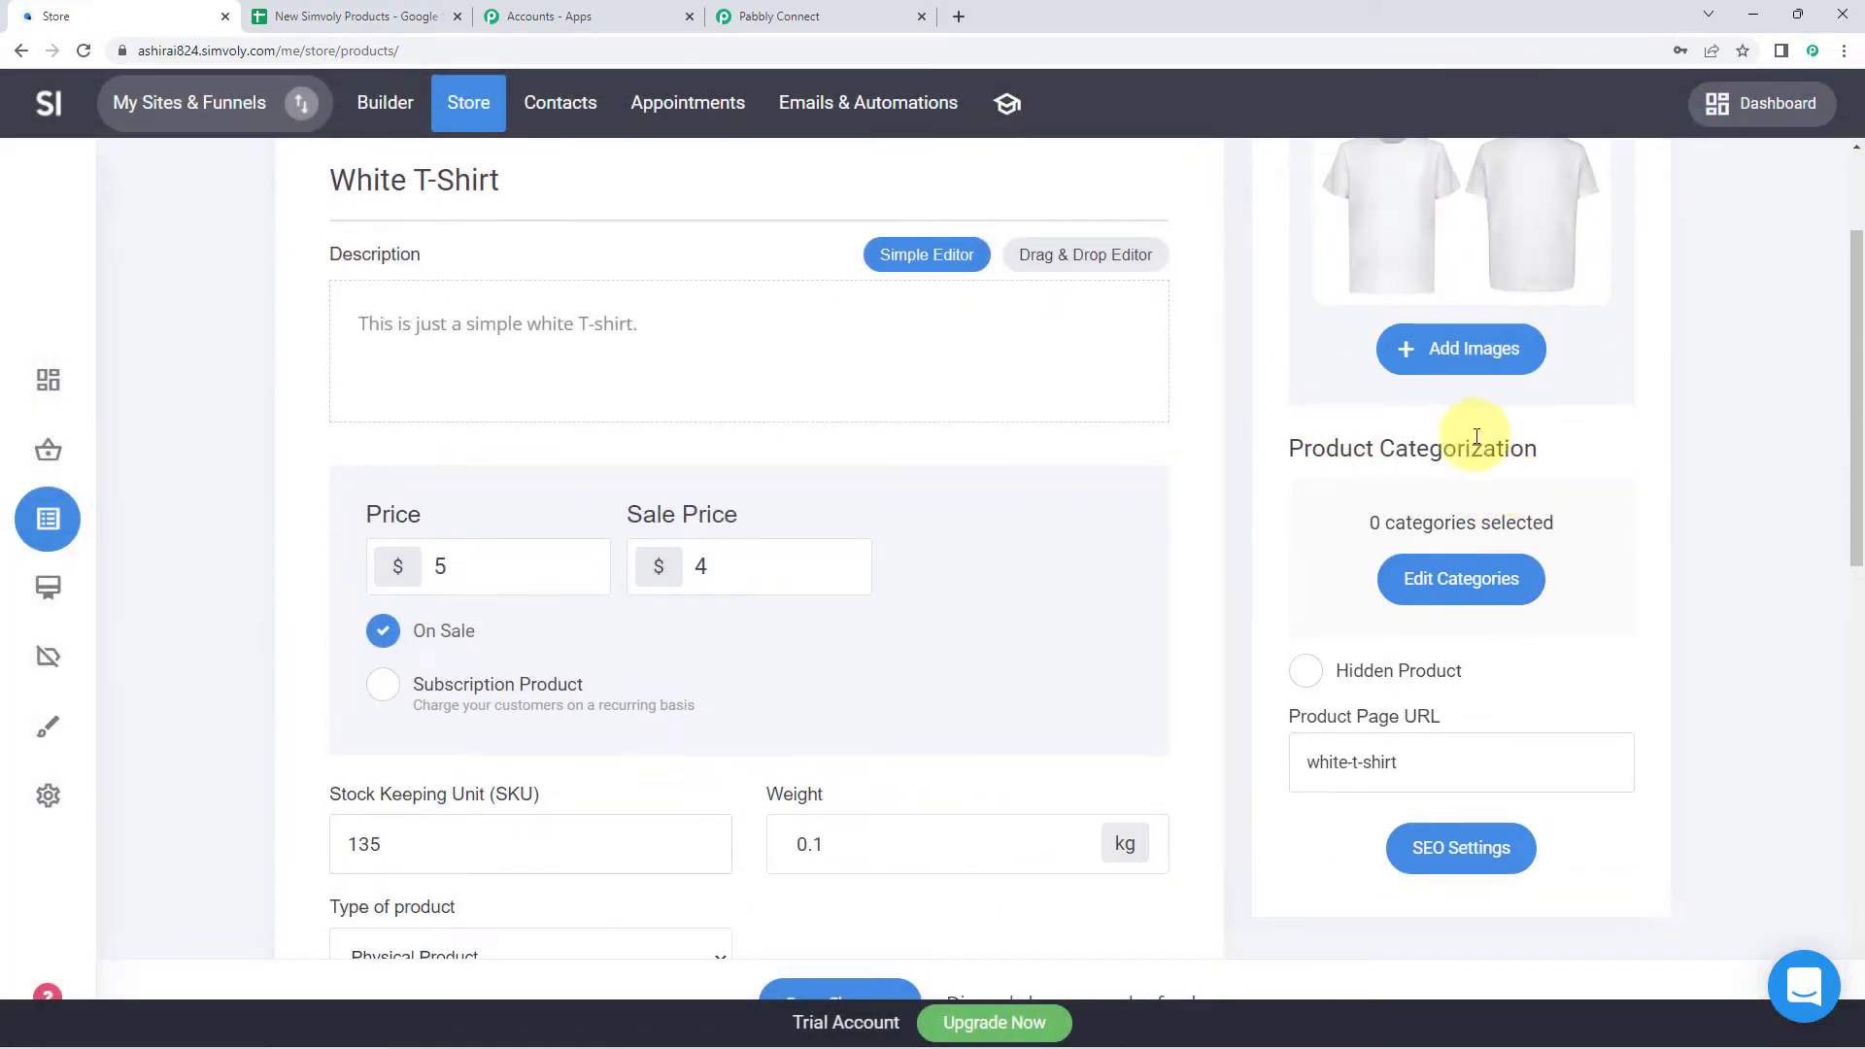
pyautogui.scroll(-1, 1418, 534)
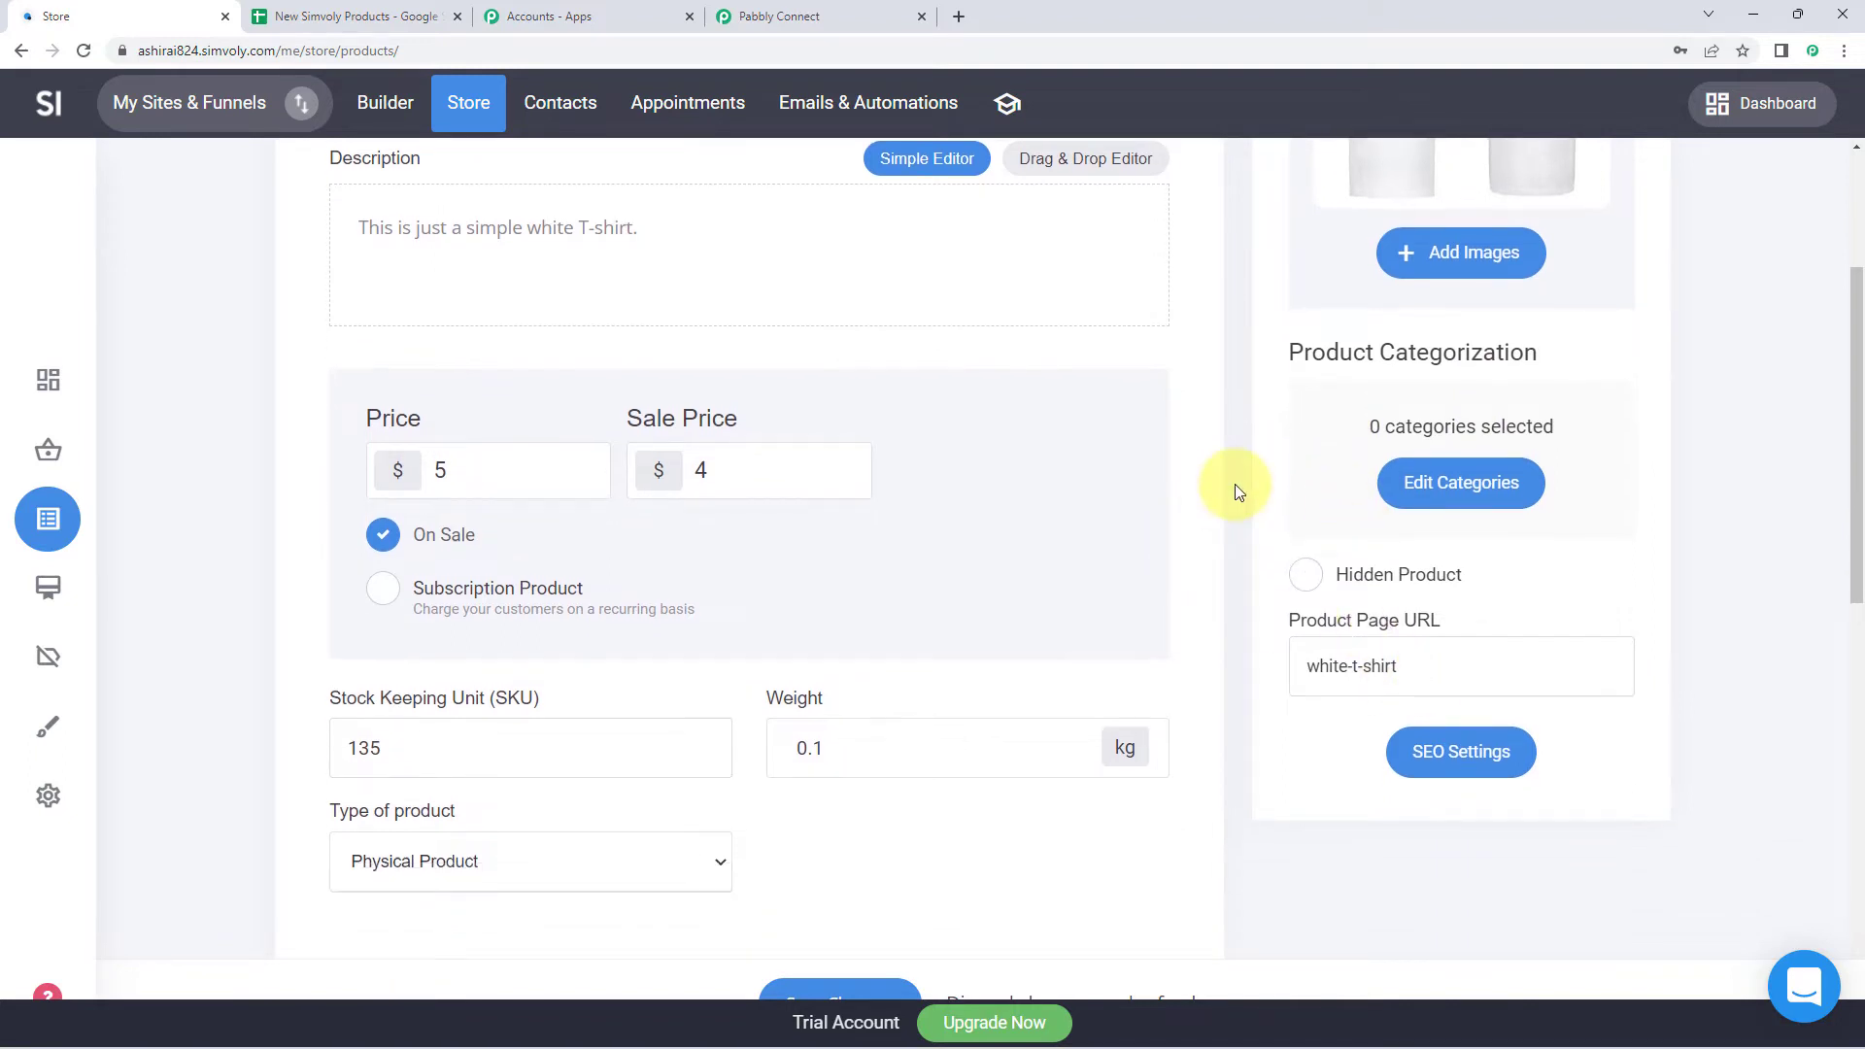
pyautogui.scroll(3, 1234, 484)
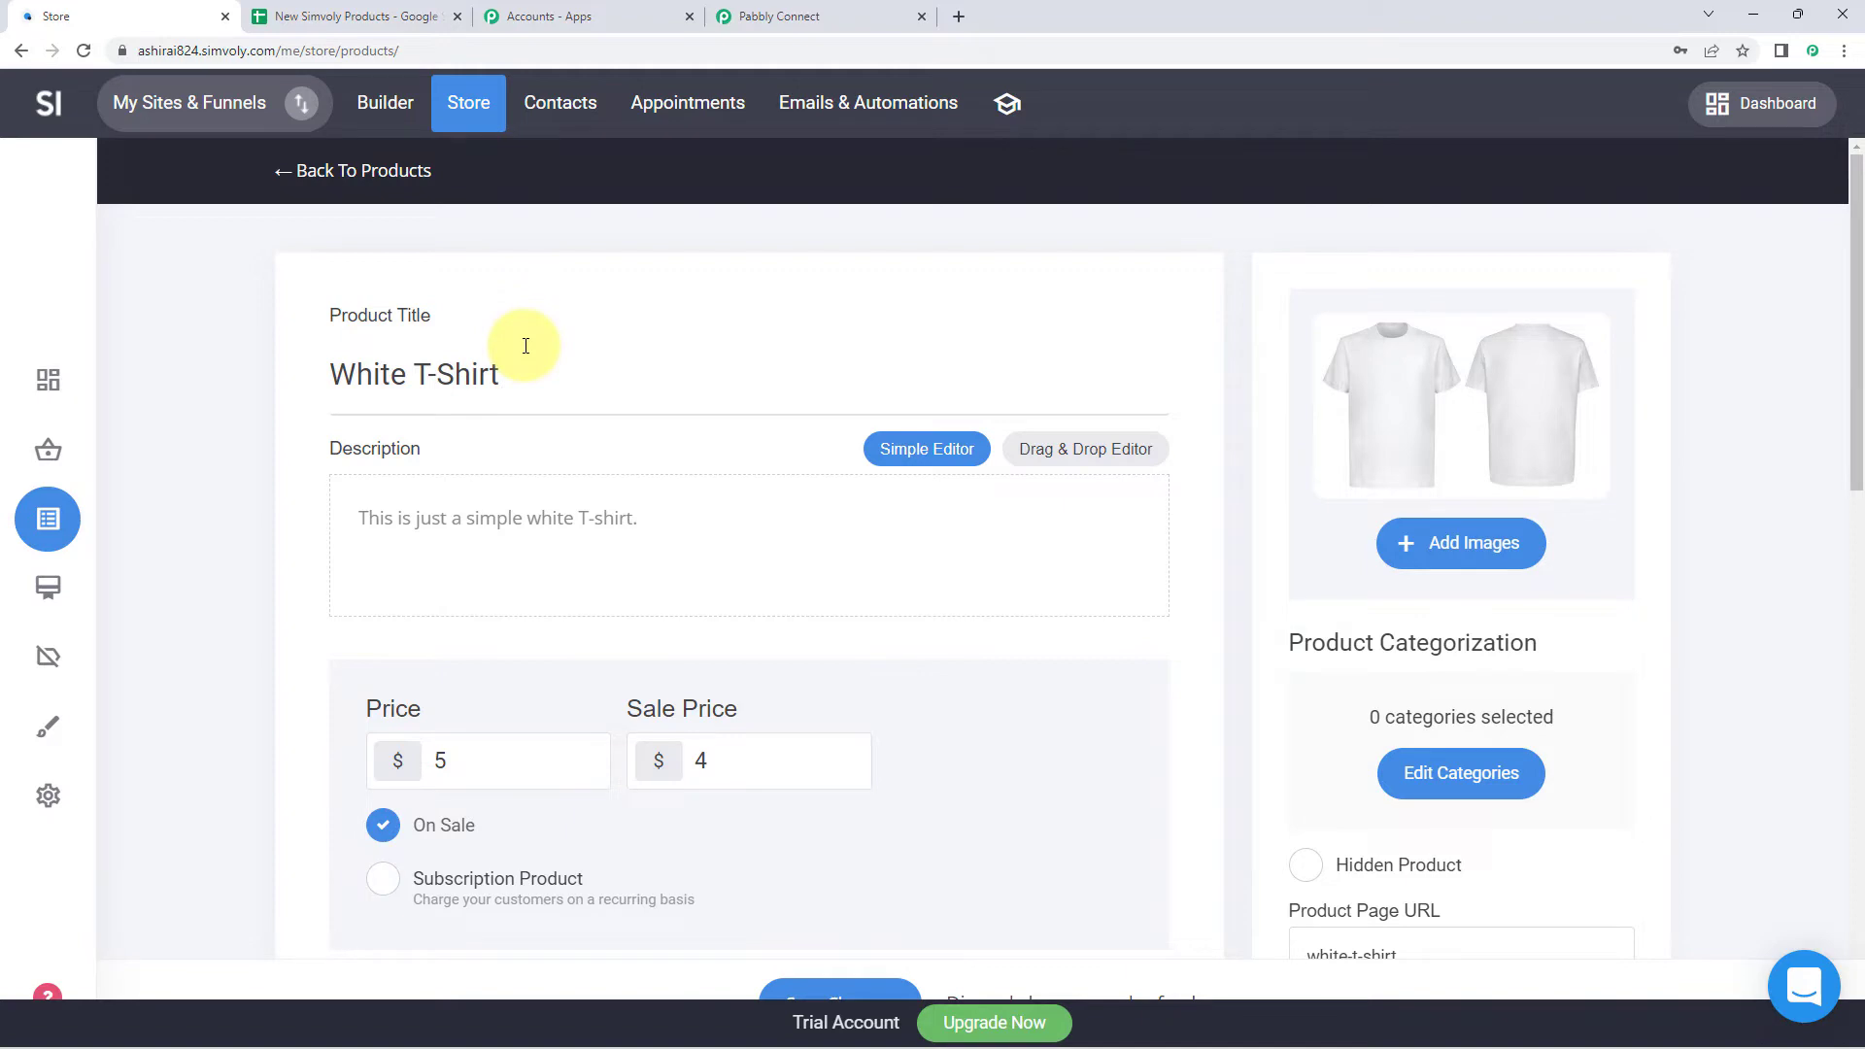
pyautogui.scroll(-7, 622, 777)
pyautogui.scroll(-5, 1068, 855)
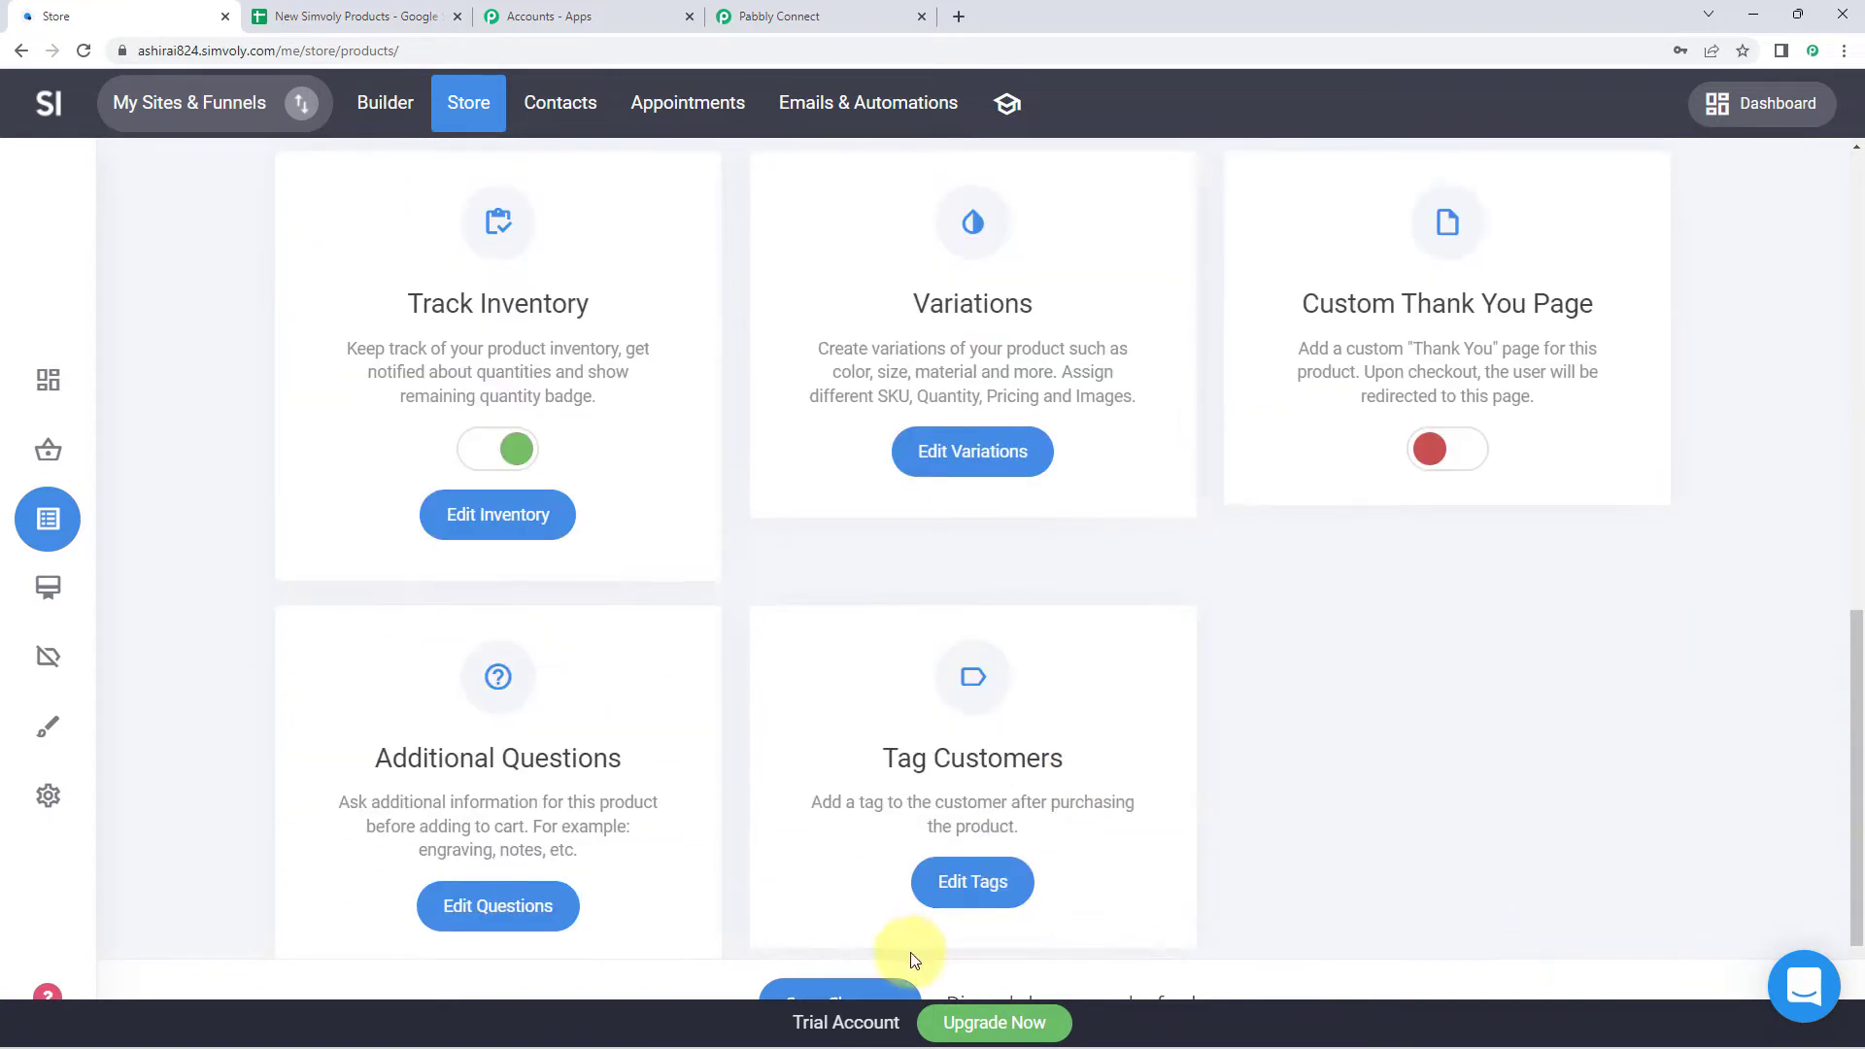
pyautogui.click(860, 991)
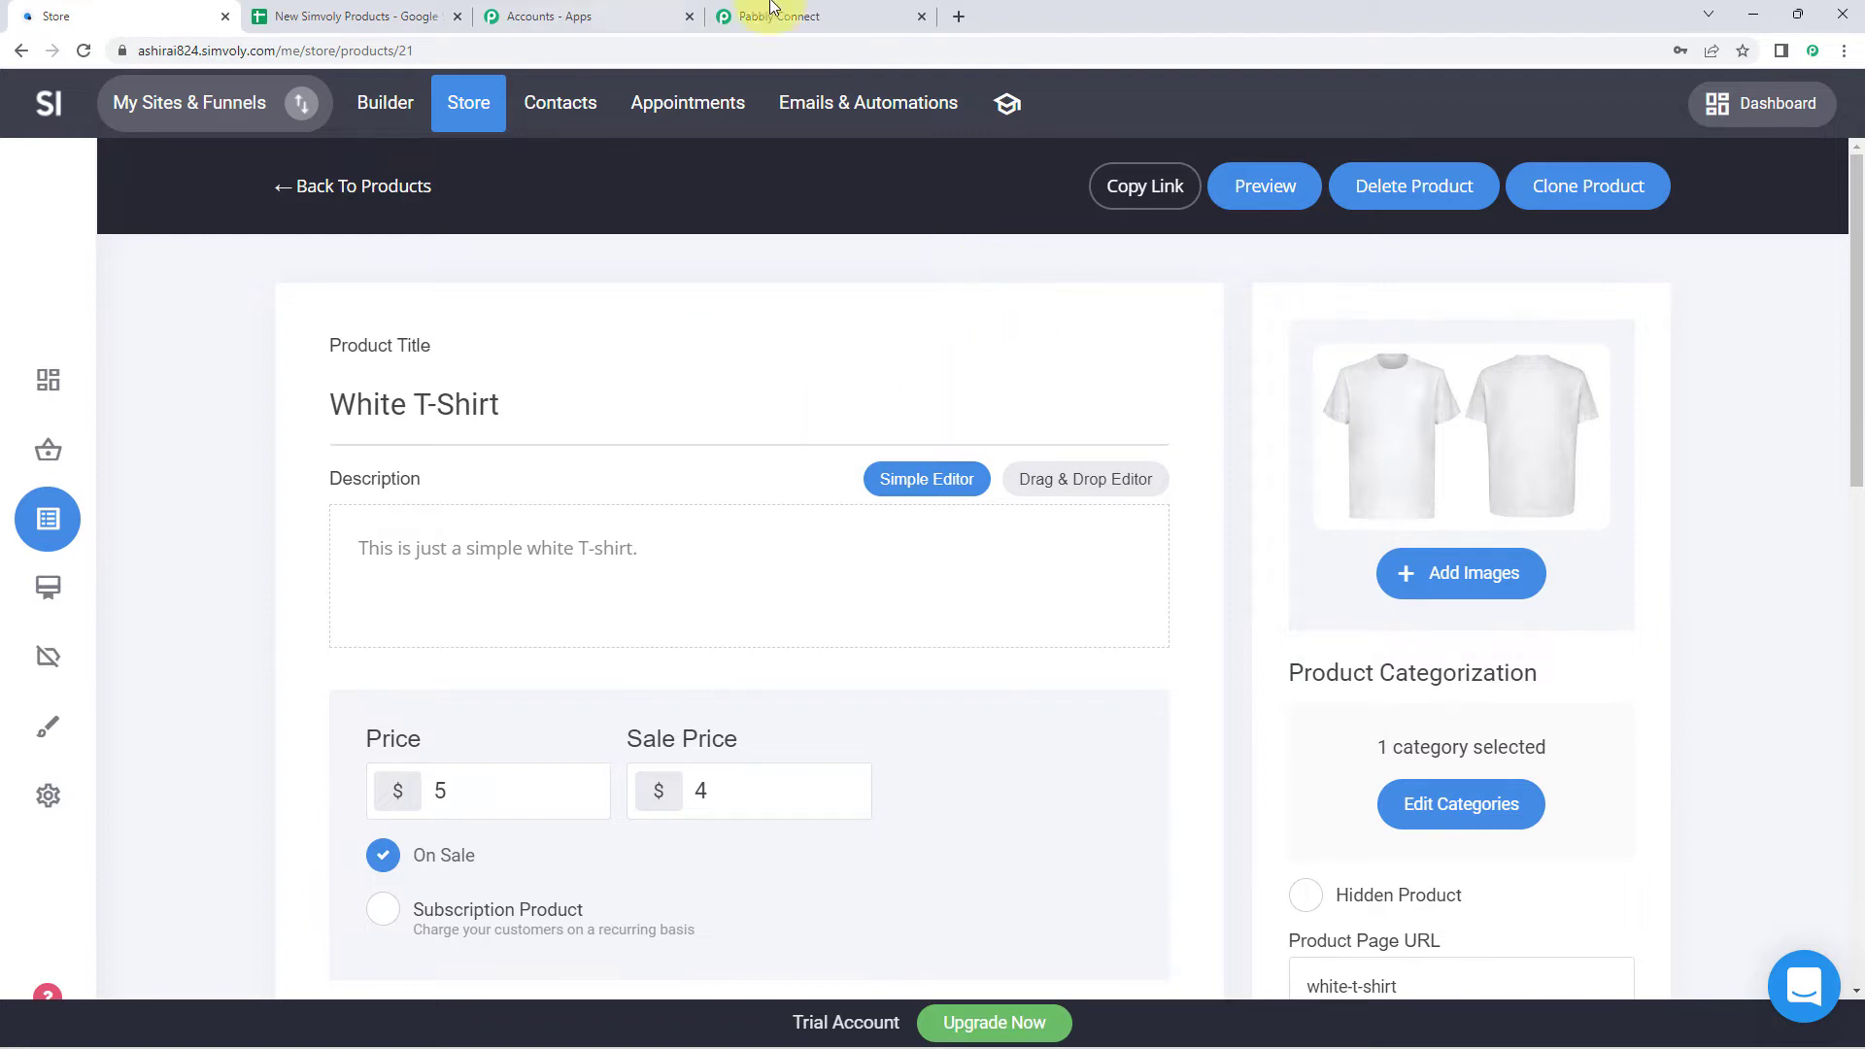
# Step: Switch to Pabbly Connect and check the type, title and full description in the received webhook response
pyautogui.click(835, 16)
pyautogui.scroll(-5, 352, 423)
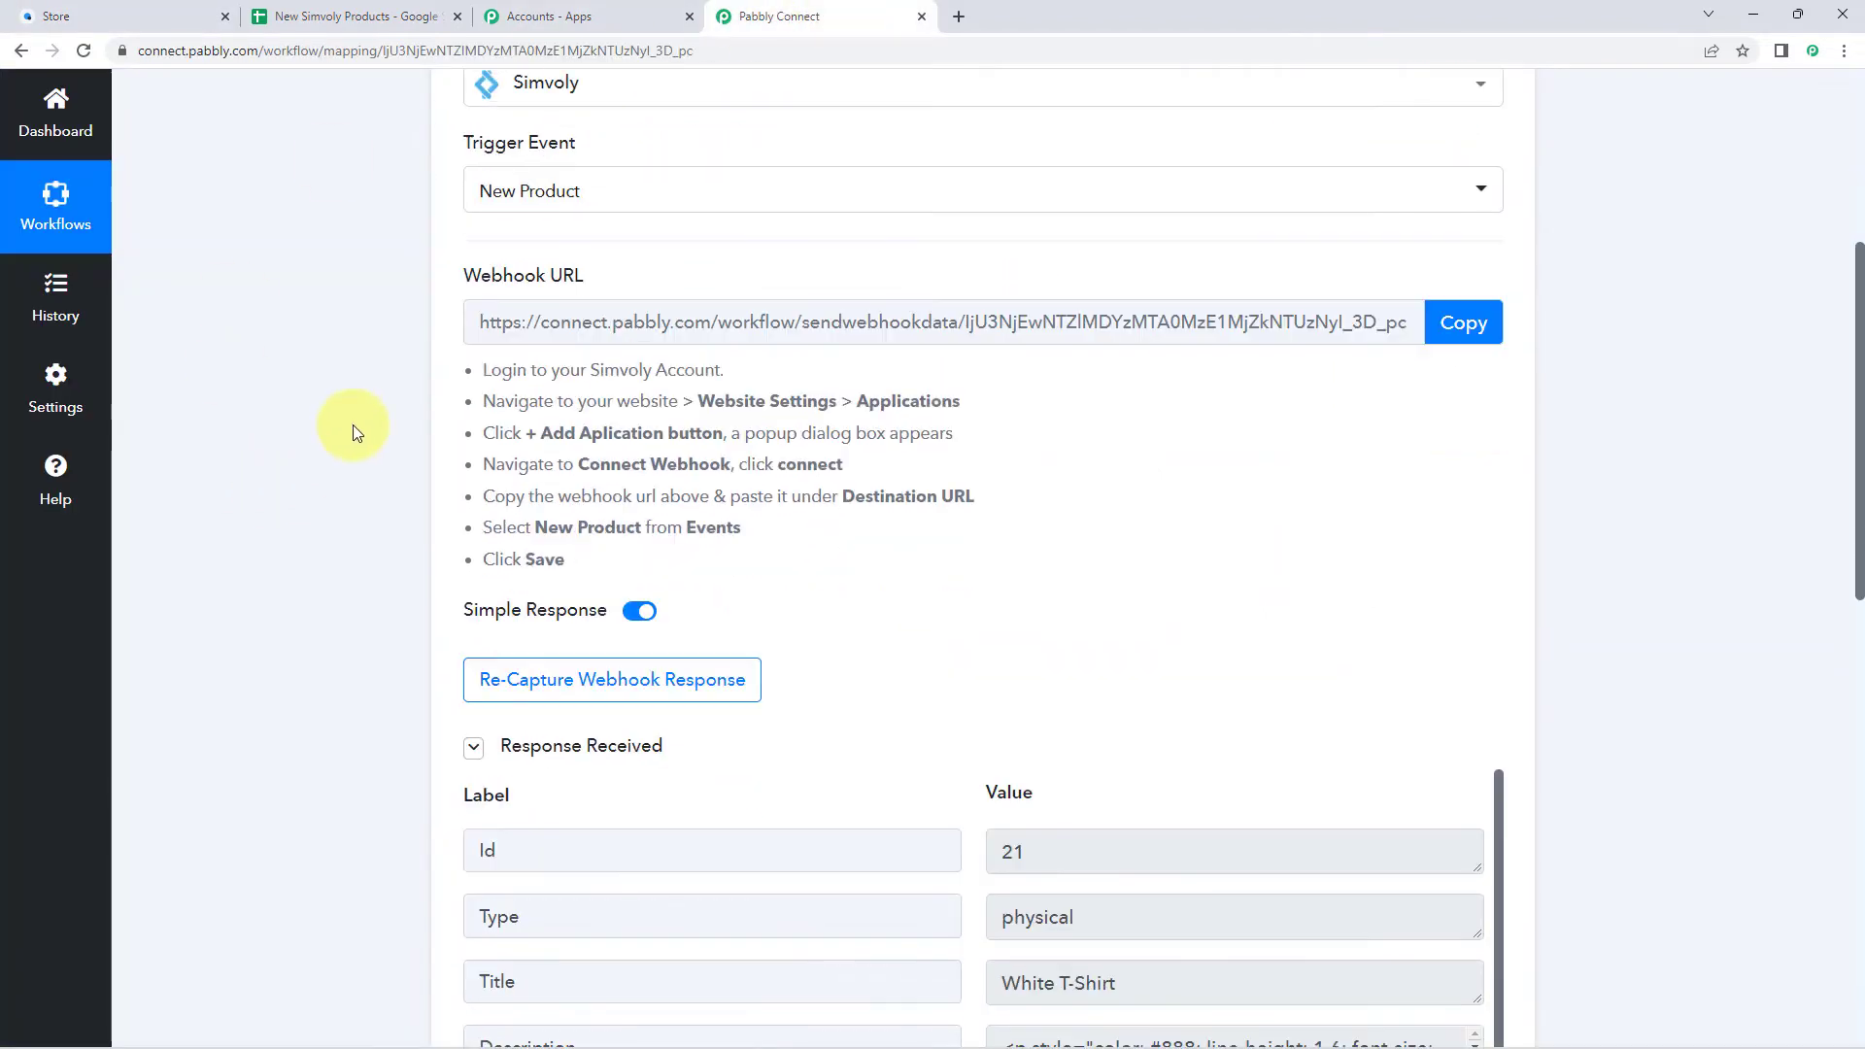
pyautogui.scroll(-1, 353, 424)
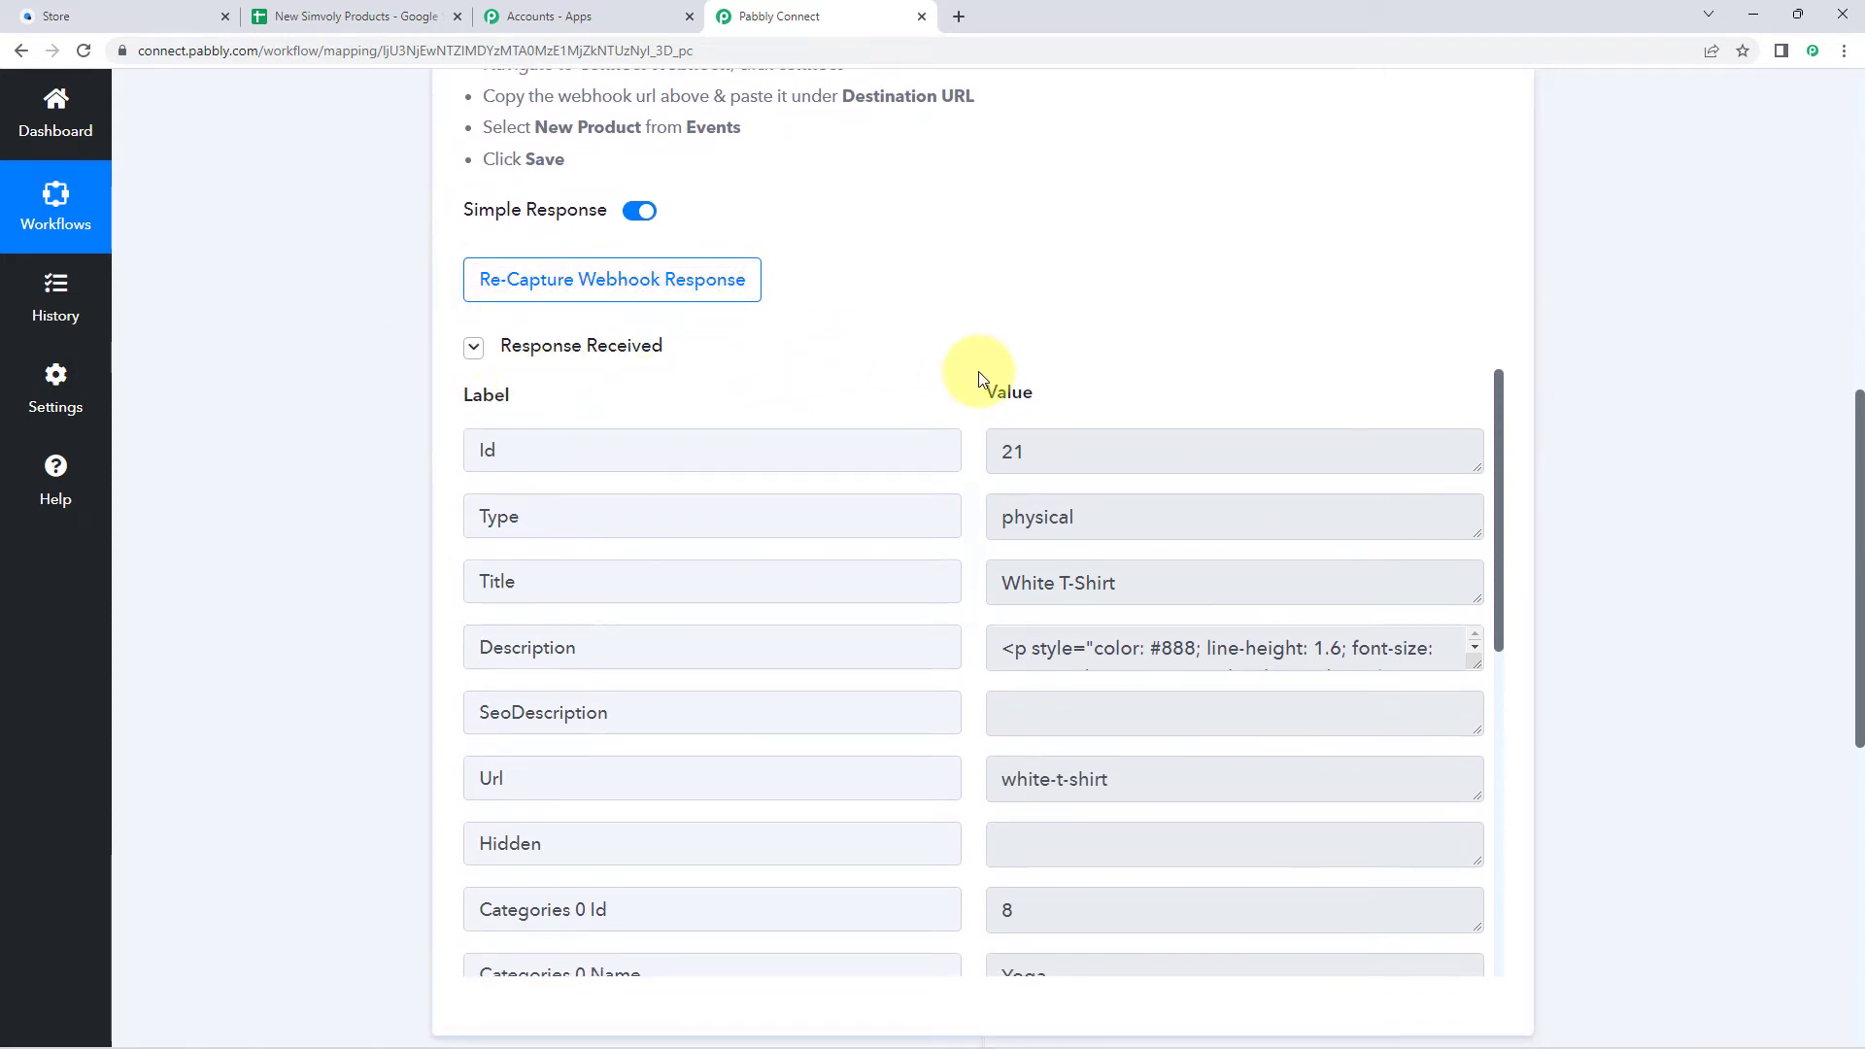
pyautogui.scroll(-1, 977, 368)
pyautogui.moveTo(1070, 362); pyautogui.dragTo(965, 376)
pyautogui.scroll(-1, 1011, 418)
pyautogui.moveTo(1111, 335); pyautogui.dragTo(949, 347)
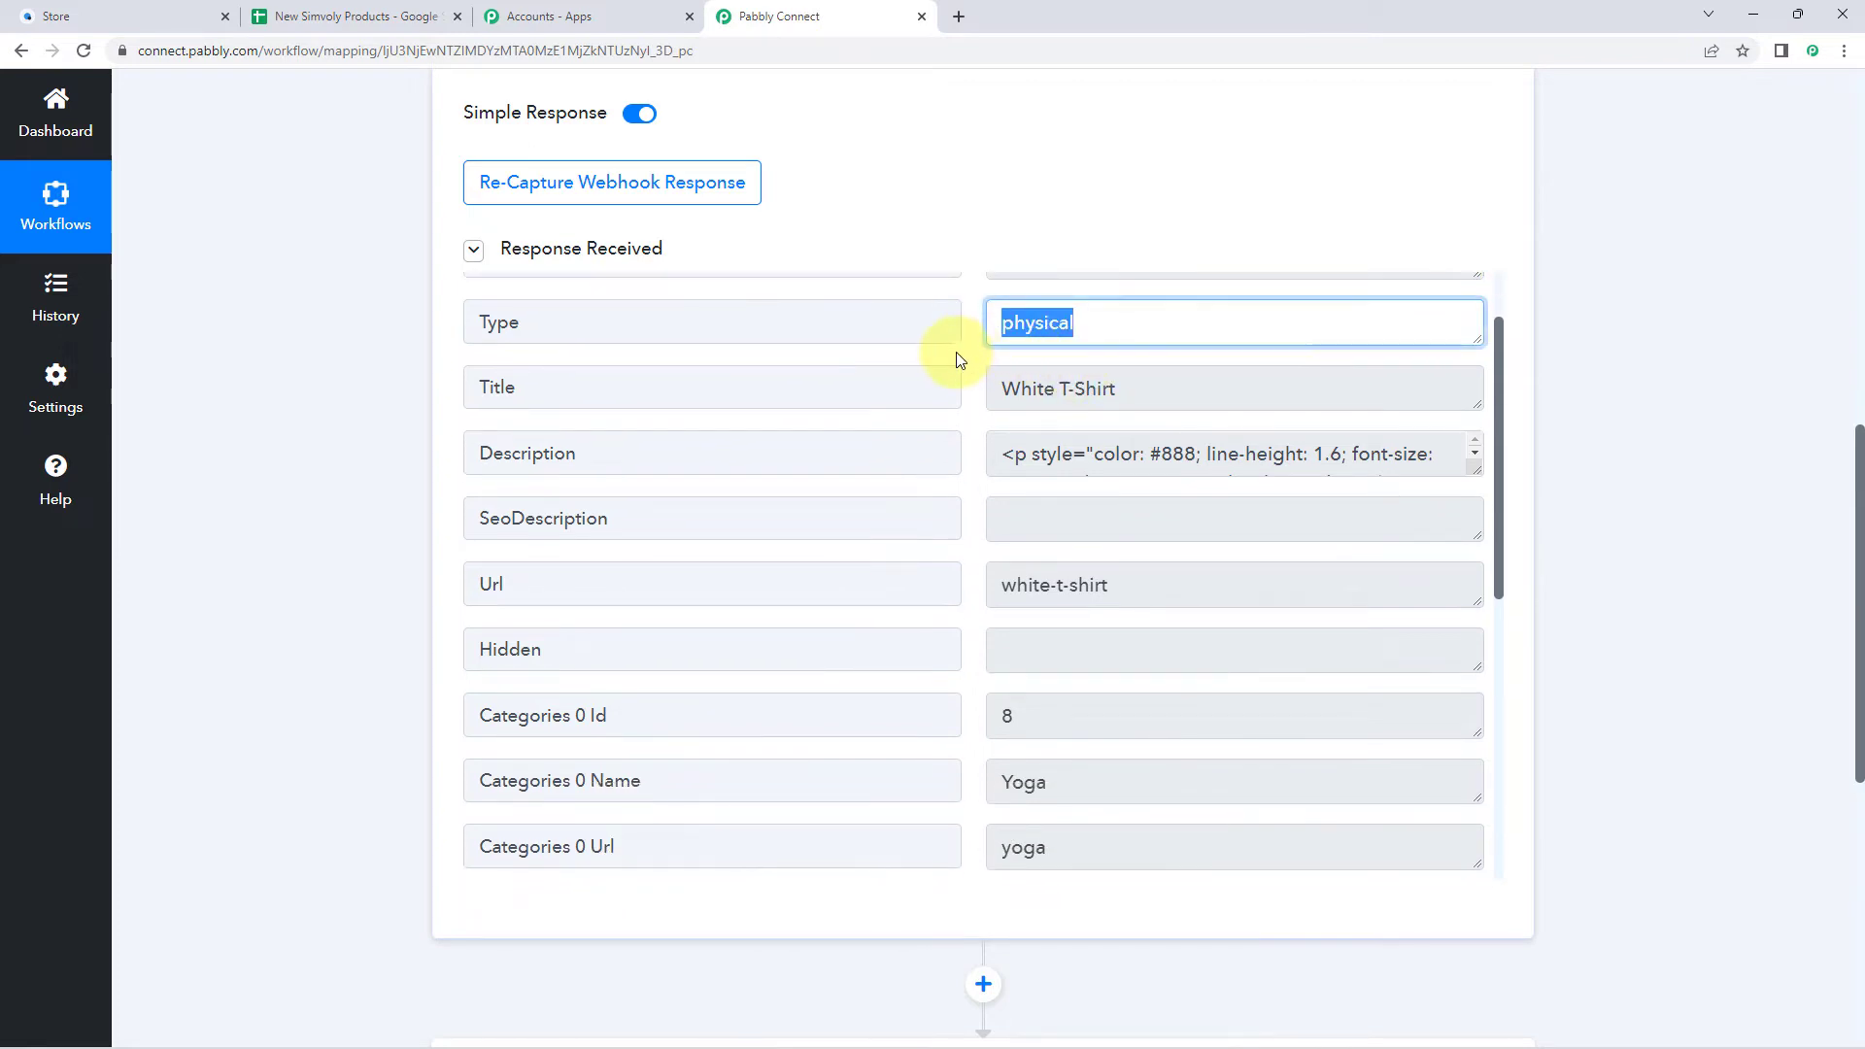
pyautogui.moveTo(1120, 392); pyautogui.dragTo(993, 391)
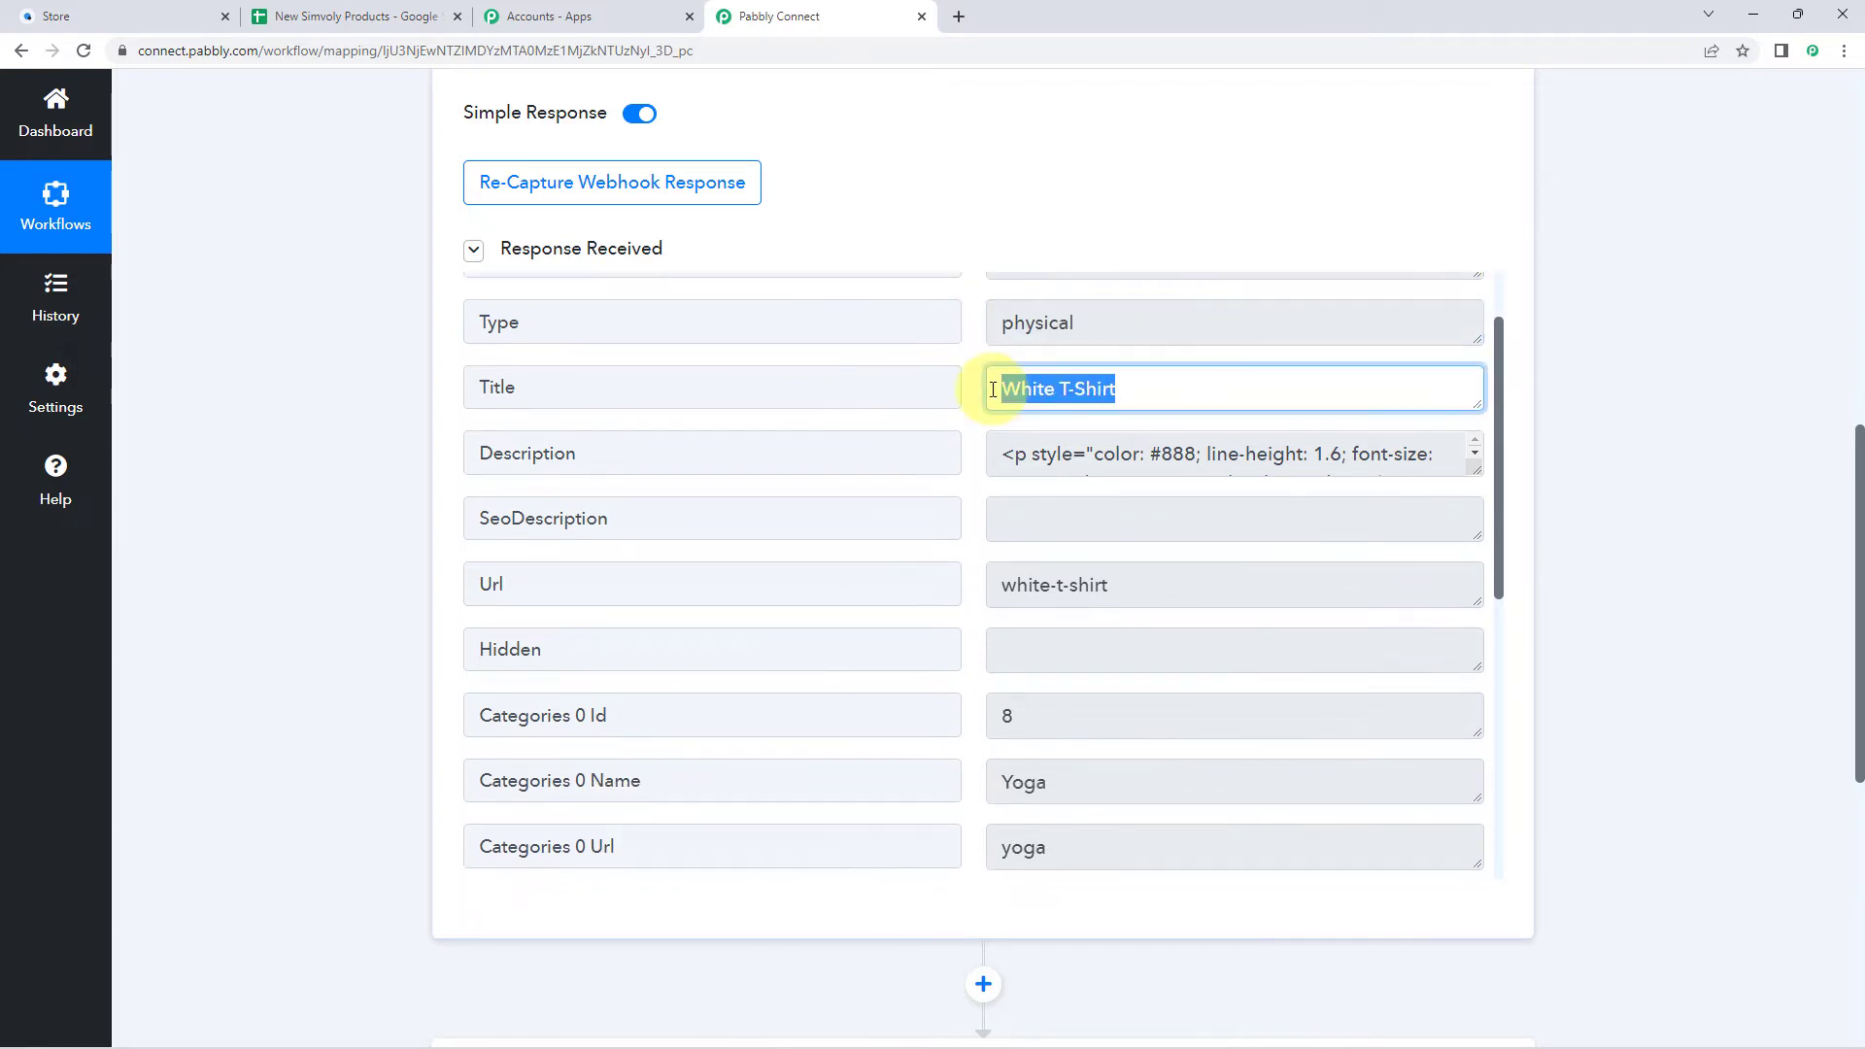
pyautogui.moveTo(1472, 468); pyautogui.dragTo(1472, 636)
pyautogui.click(1420, 533)
pyautogui.scroll(-3, 894, 505)
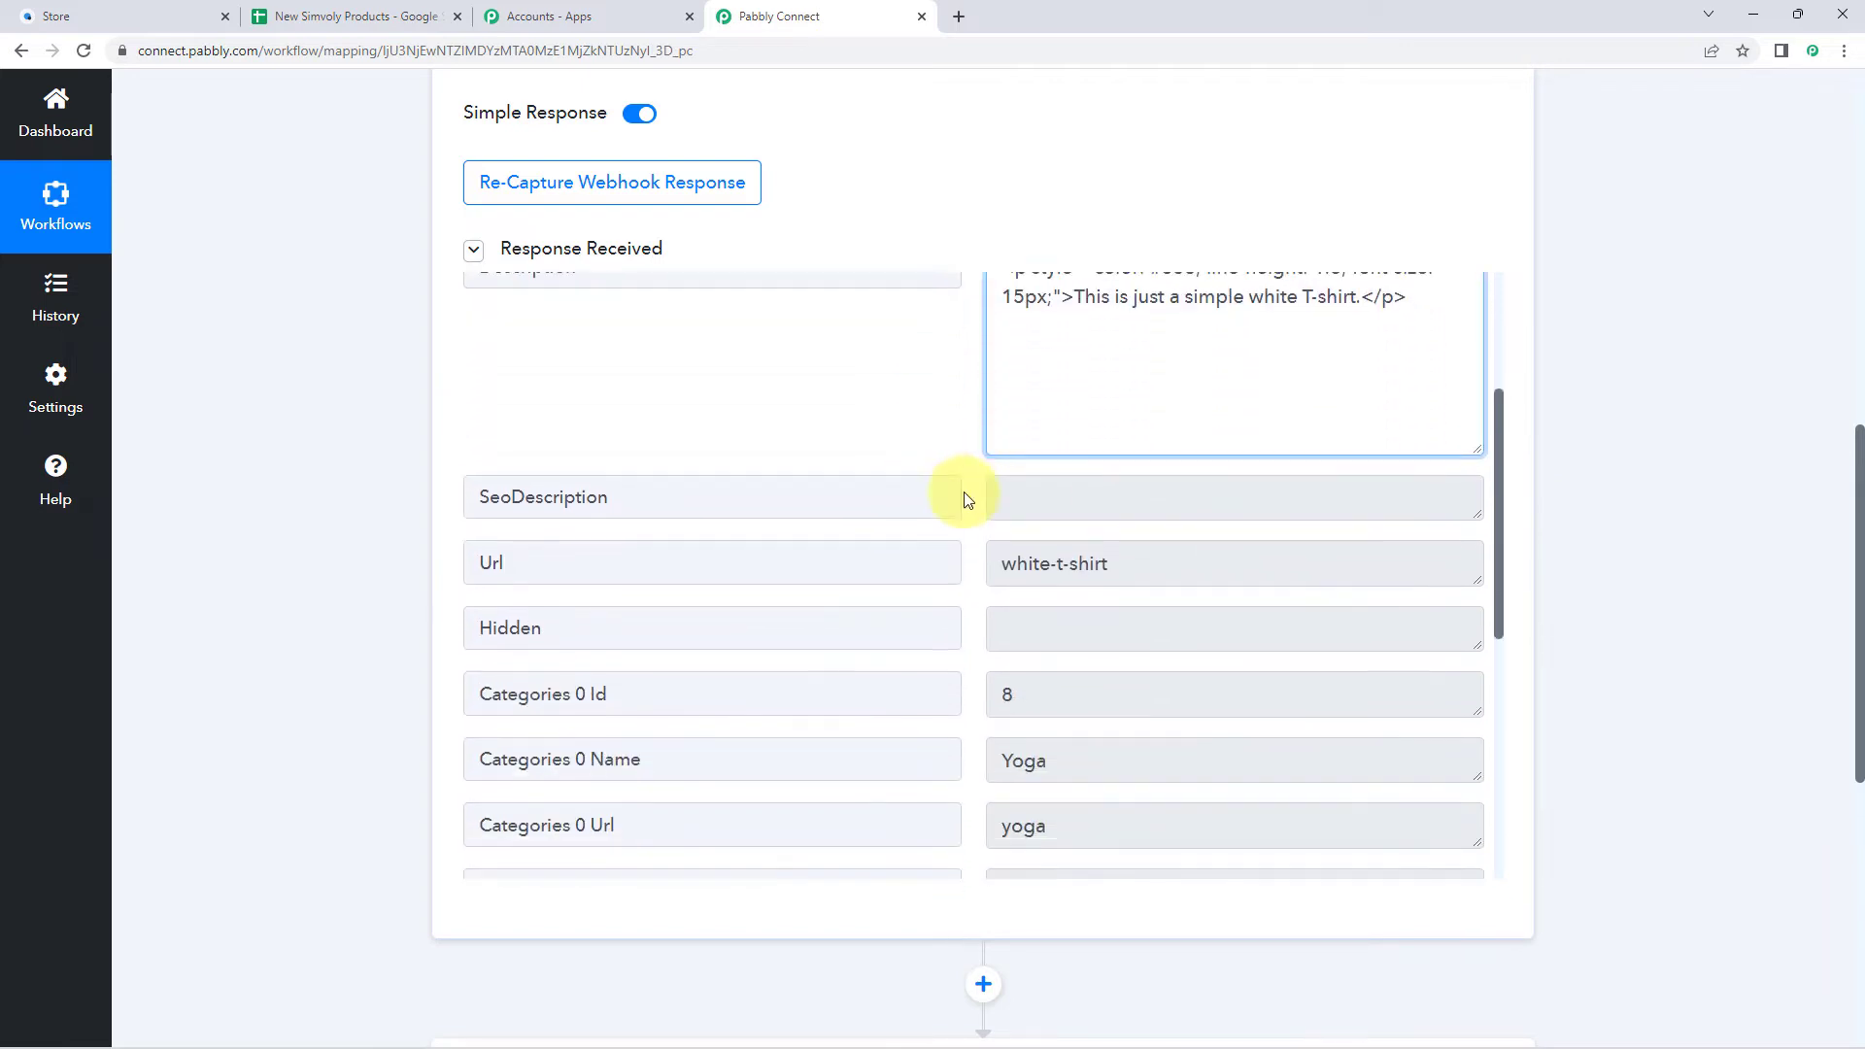
# Step: Copy the image URL from the webhook response, view it in a new browser tab, close that tab and check the variant fields
pyautogui.scroll(-4, 965, 500)
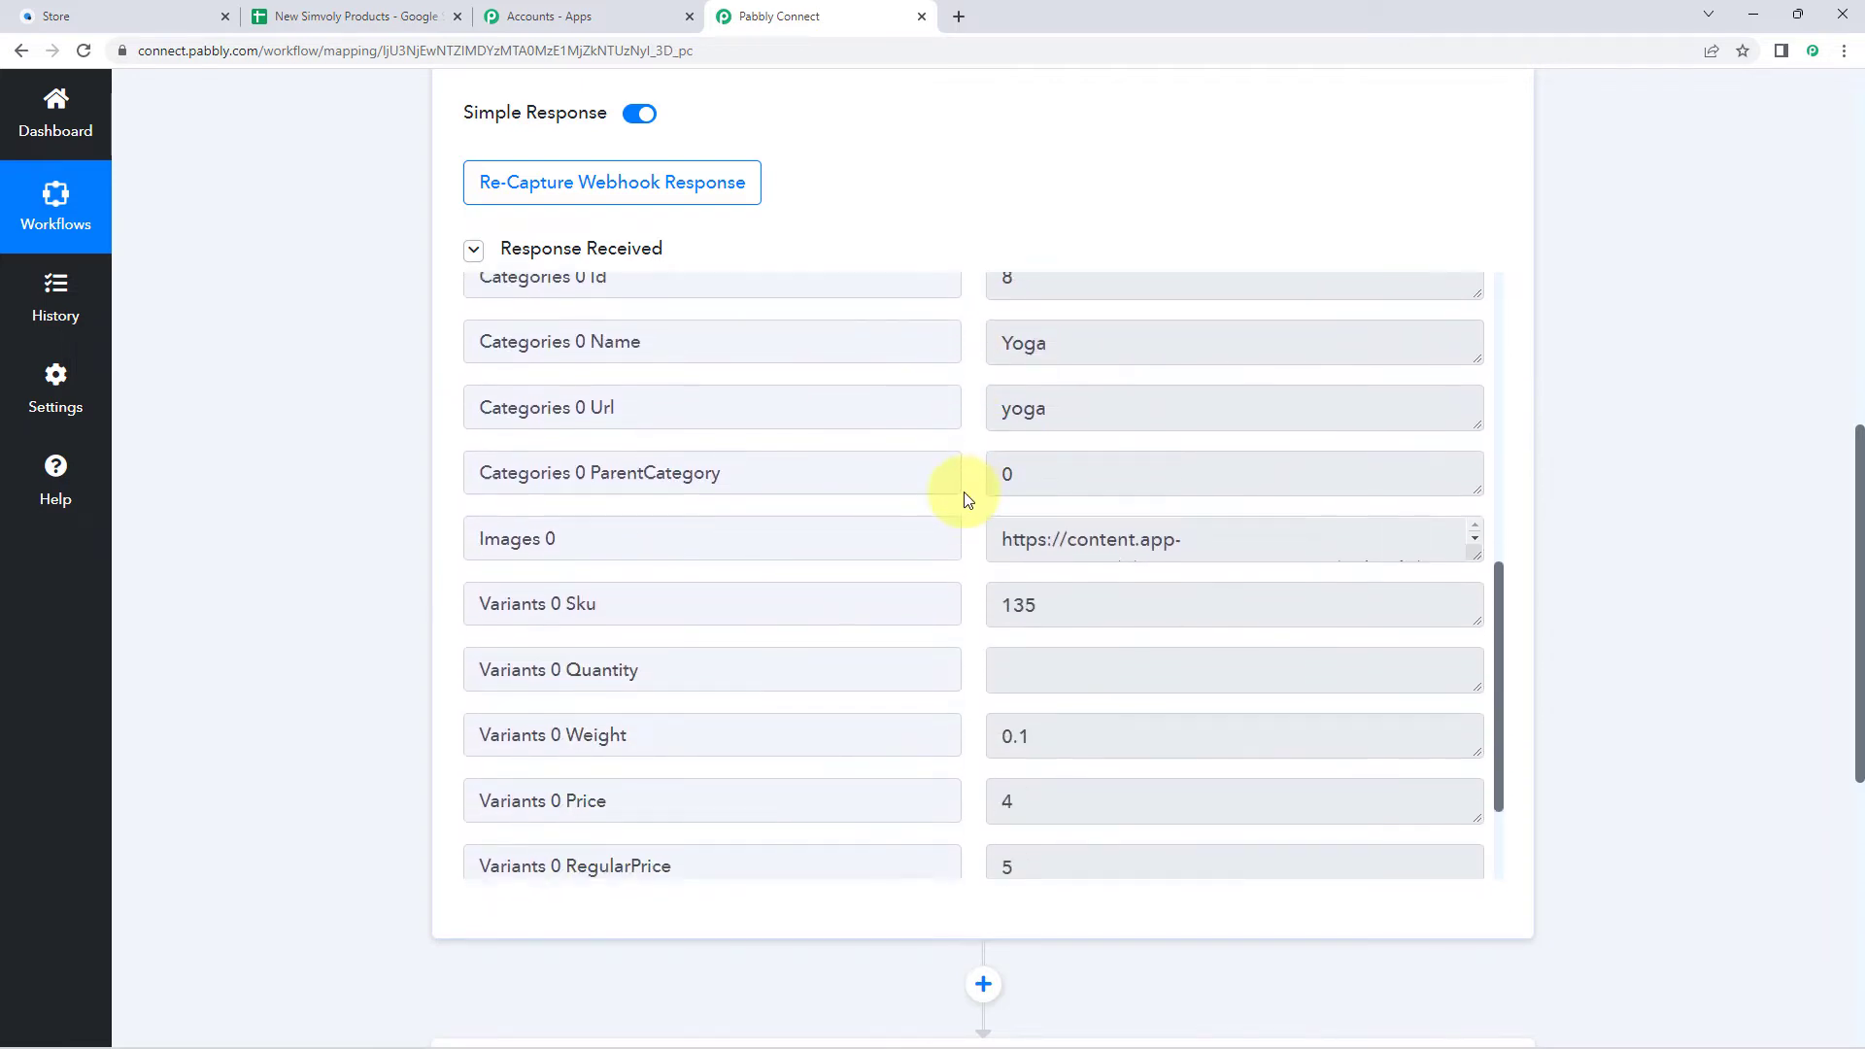
pyautogui.moveTo(1481, 479); pyautogui.dragTo(1461, 612)
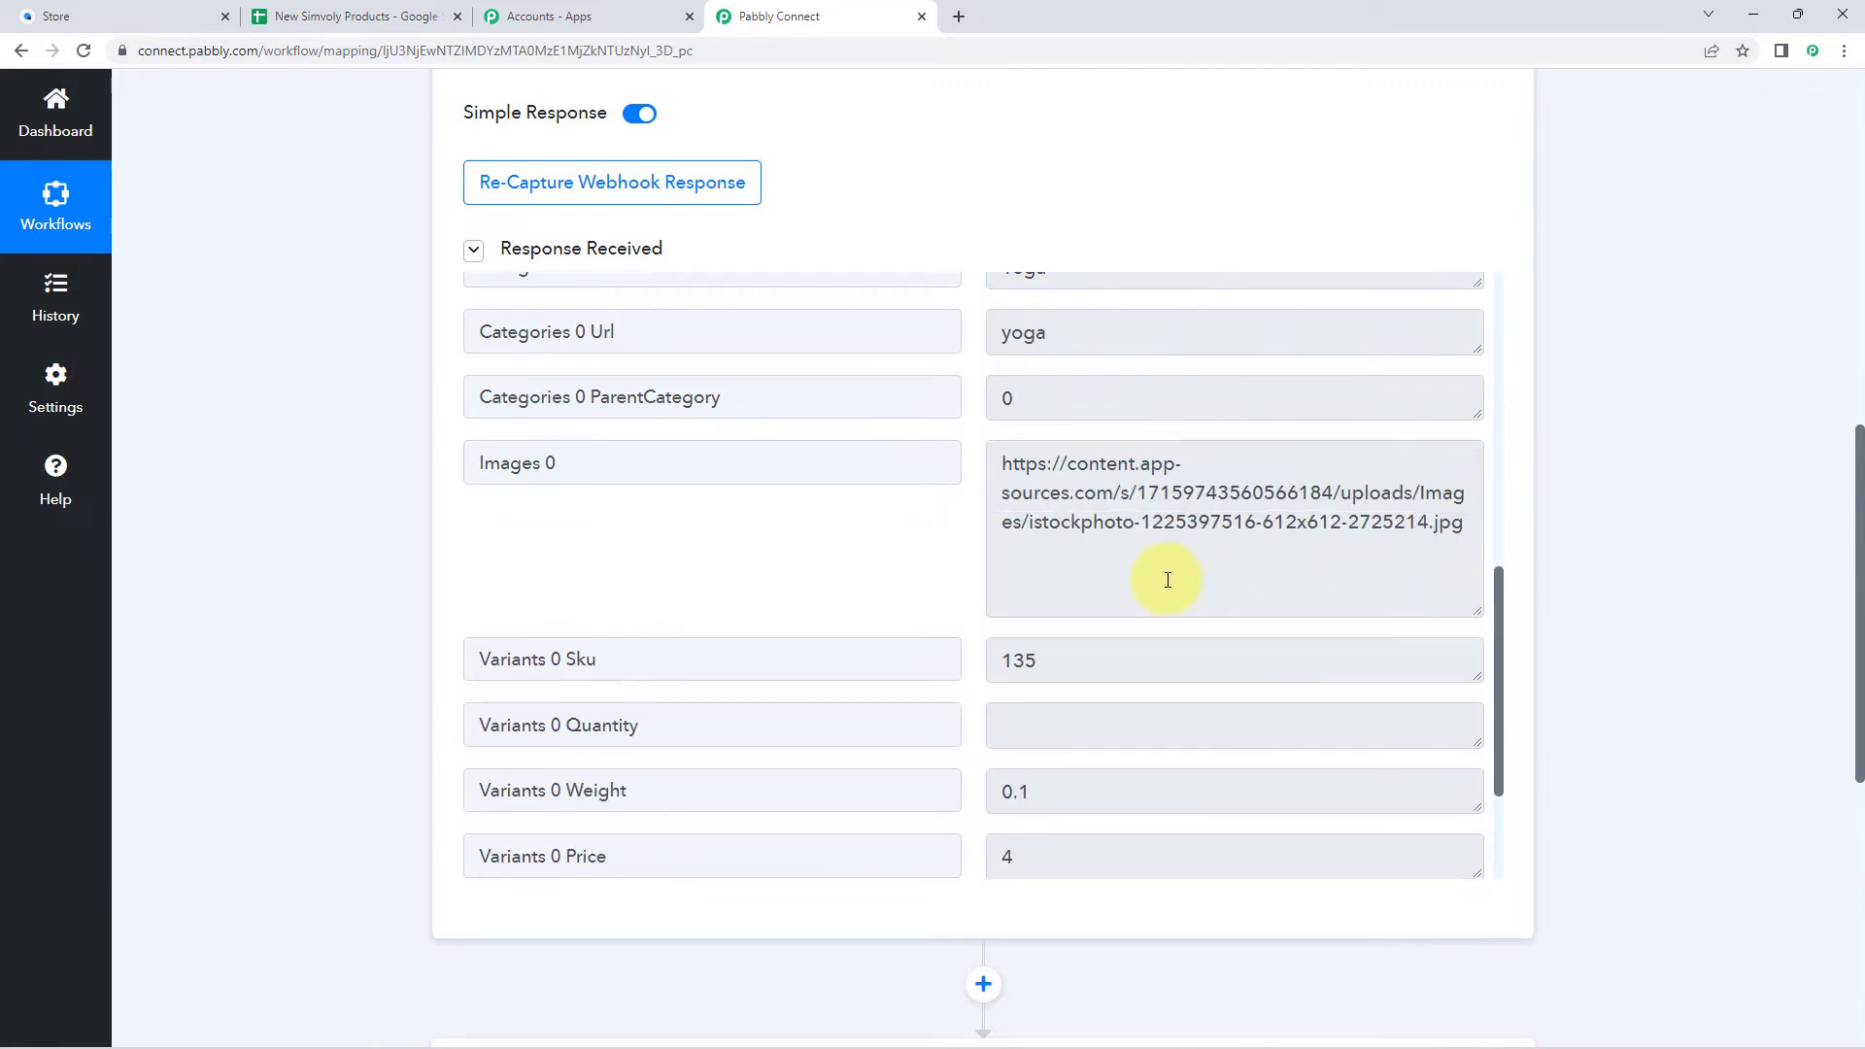
pyautogui.click(1444, 515)
pyautogui.moveTo(1472, 533); pyautogui.dragTo(965, 467)
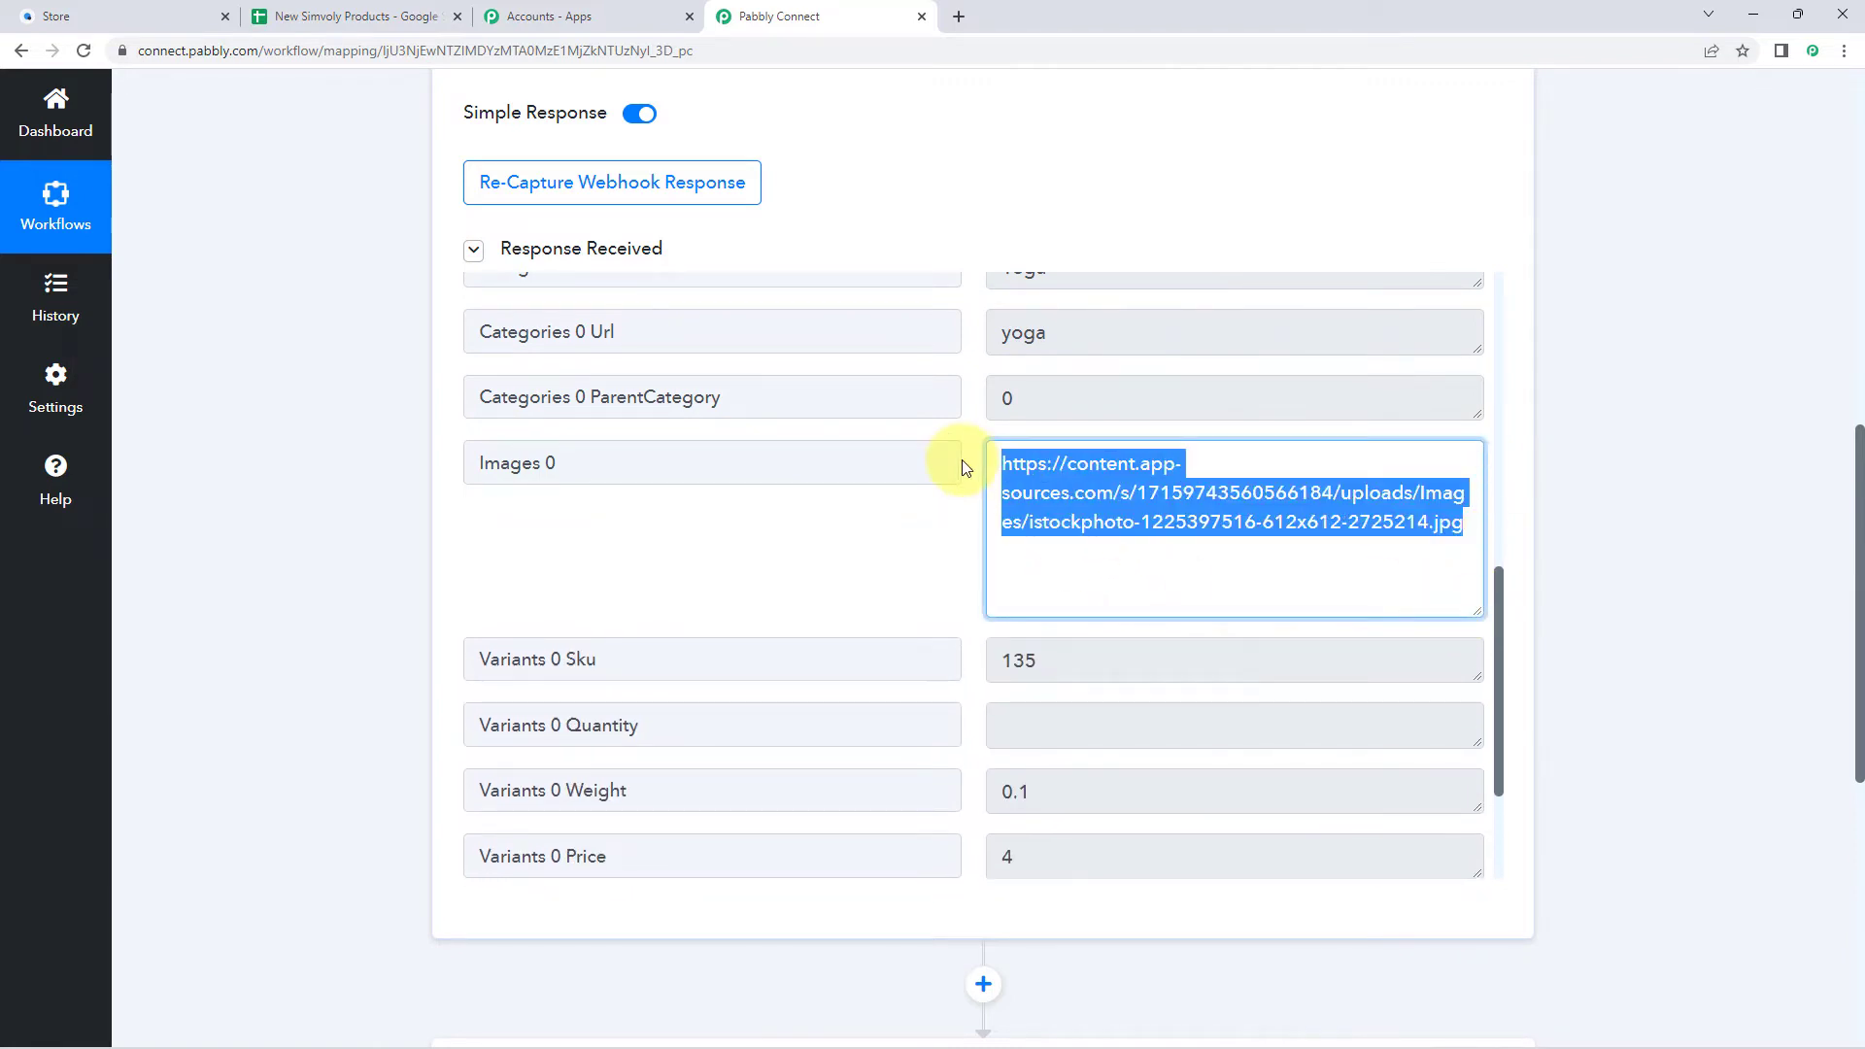
pyautogui.hotkey('ctrl', 'c')
pyautogui.click(958, 16)
pyautogui.hotkey('ctrl', 'v')
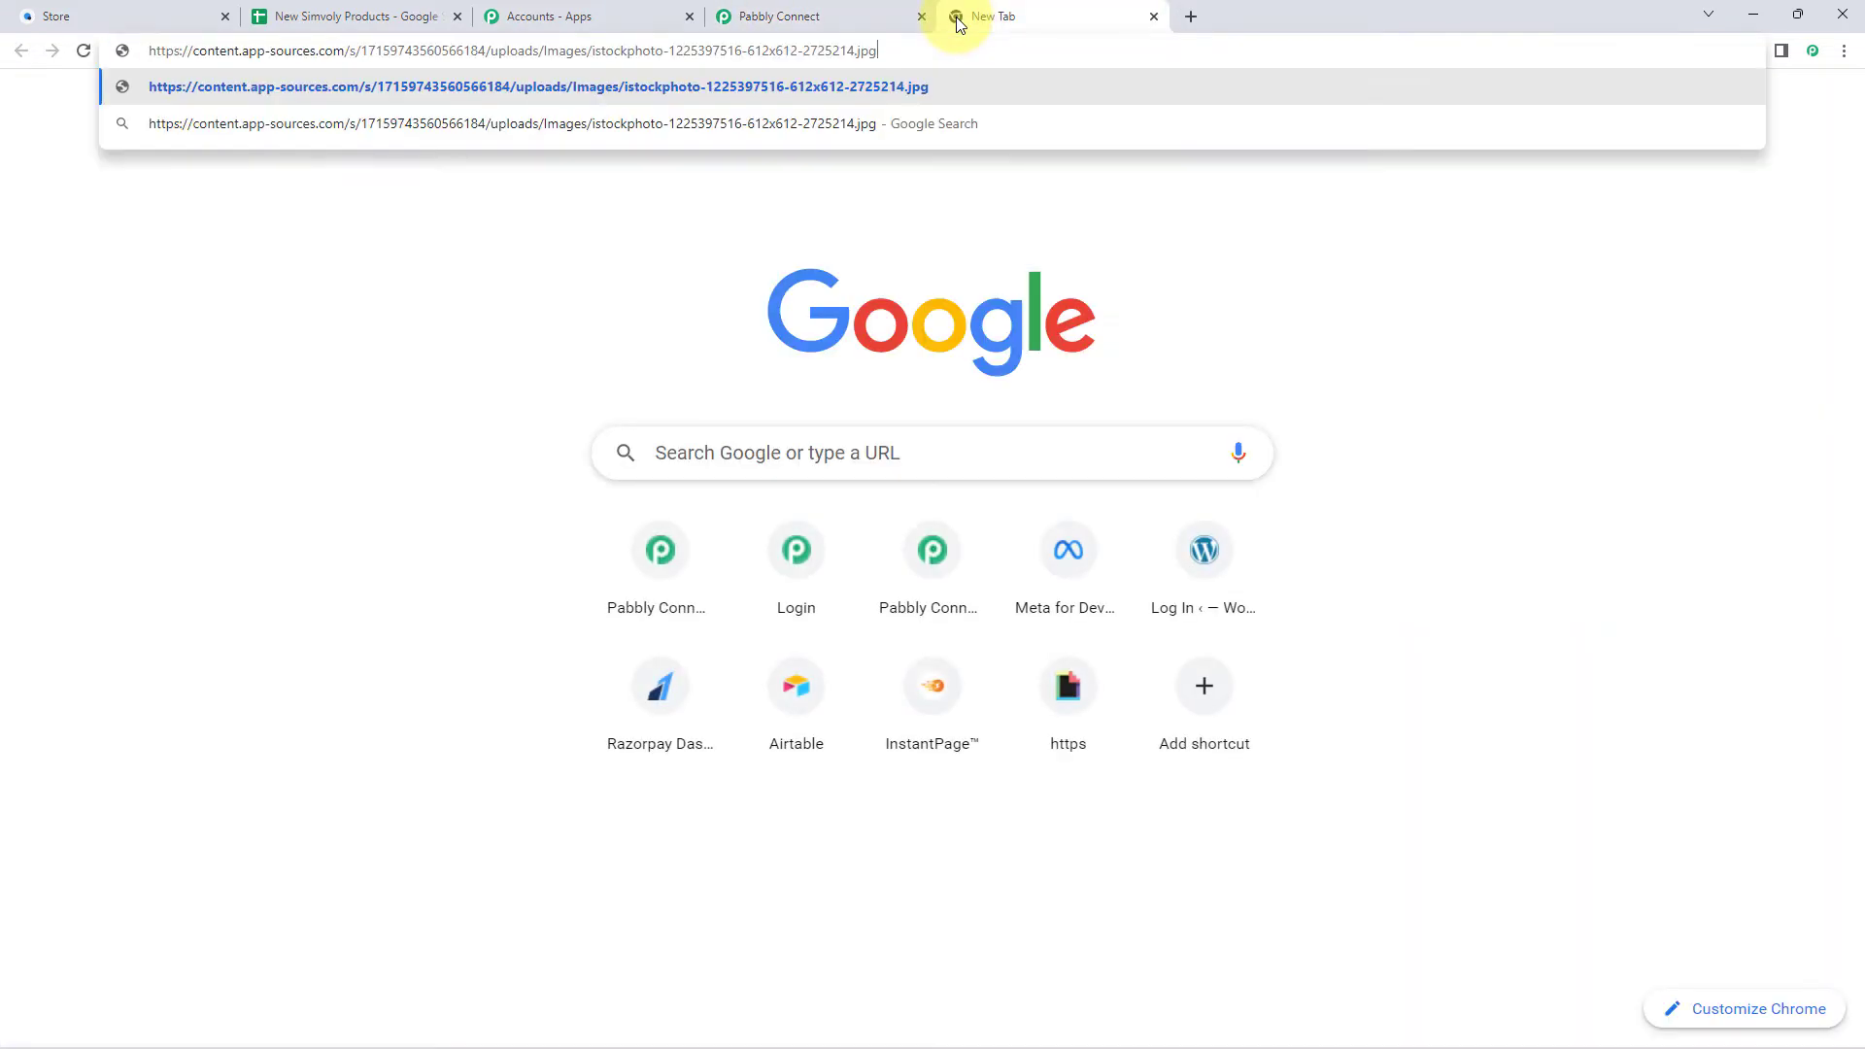
pyautogui.press('Return')
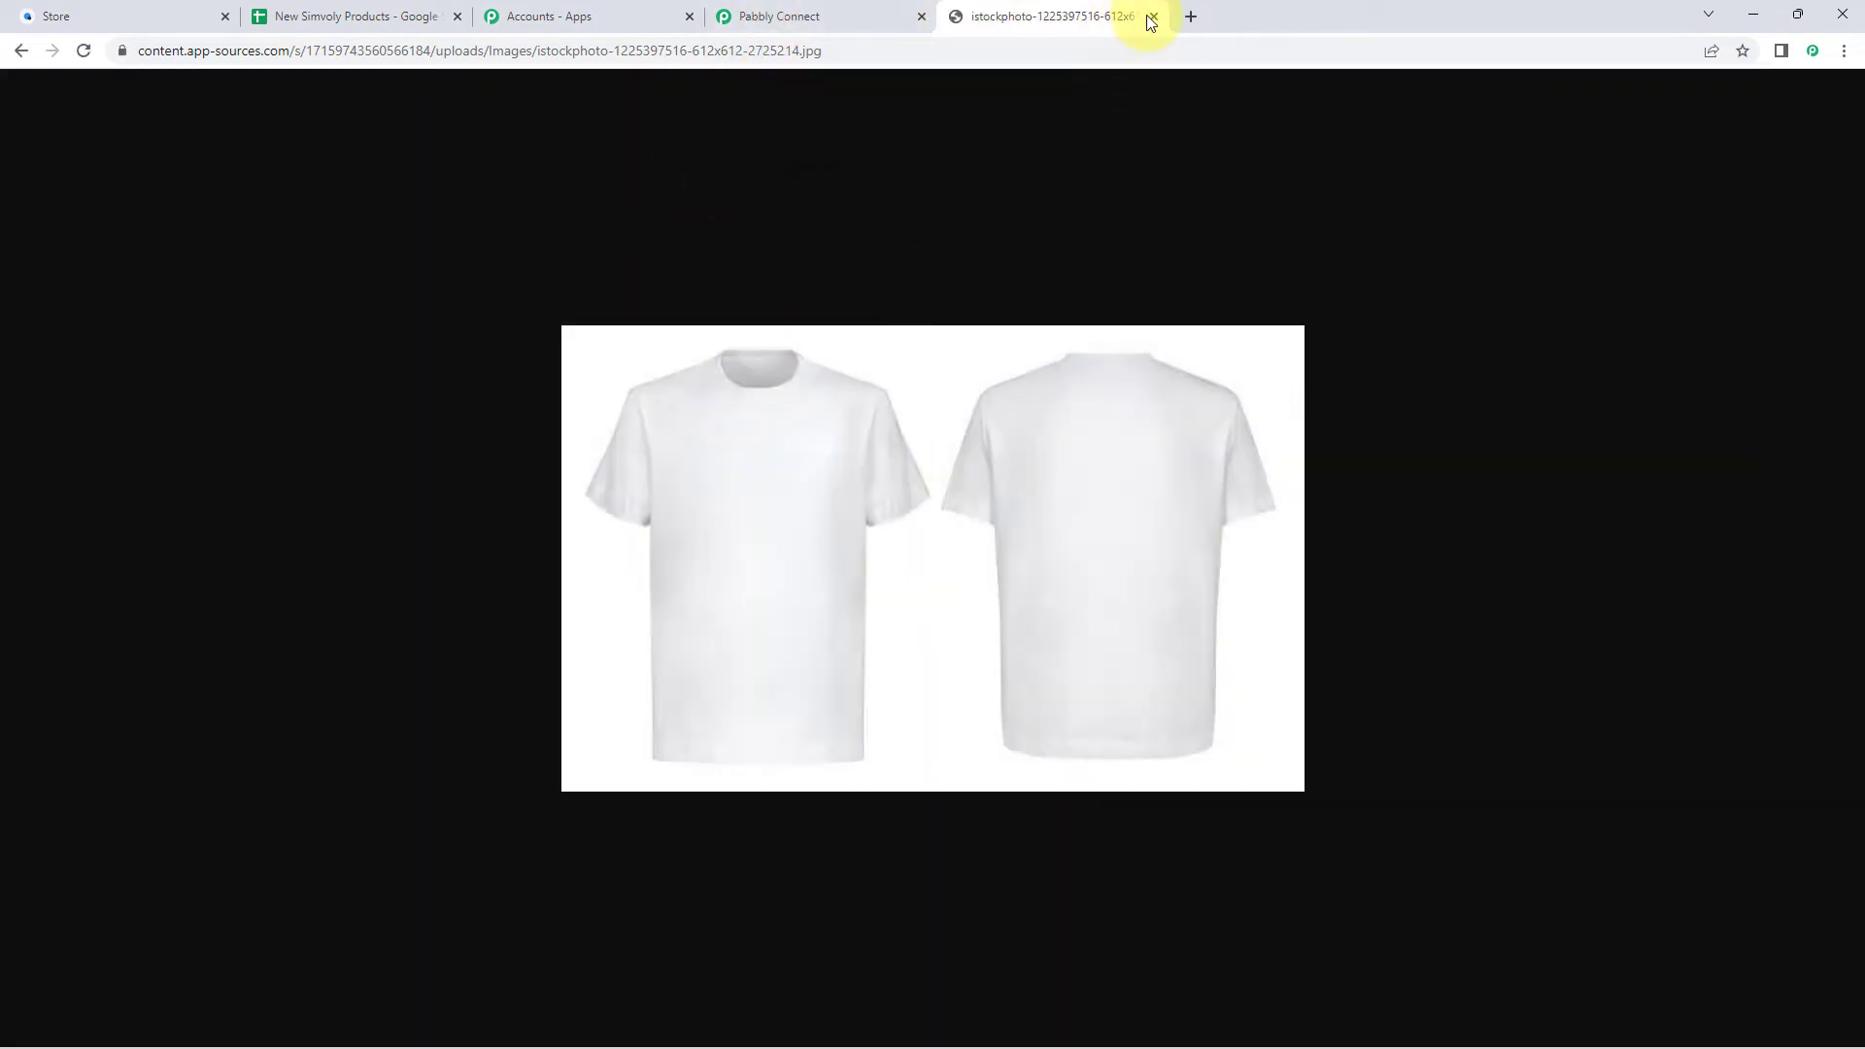
pyautogui.click(1151, 17)
pyautogui.scroll(-1, 1052, 482)
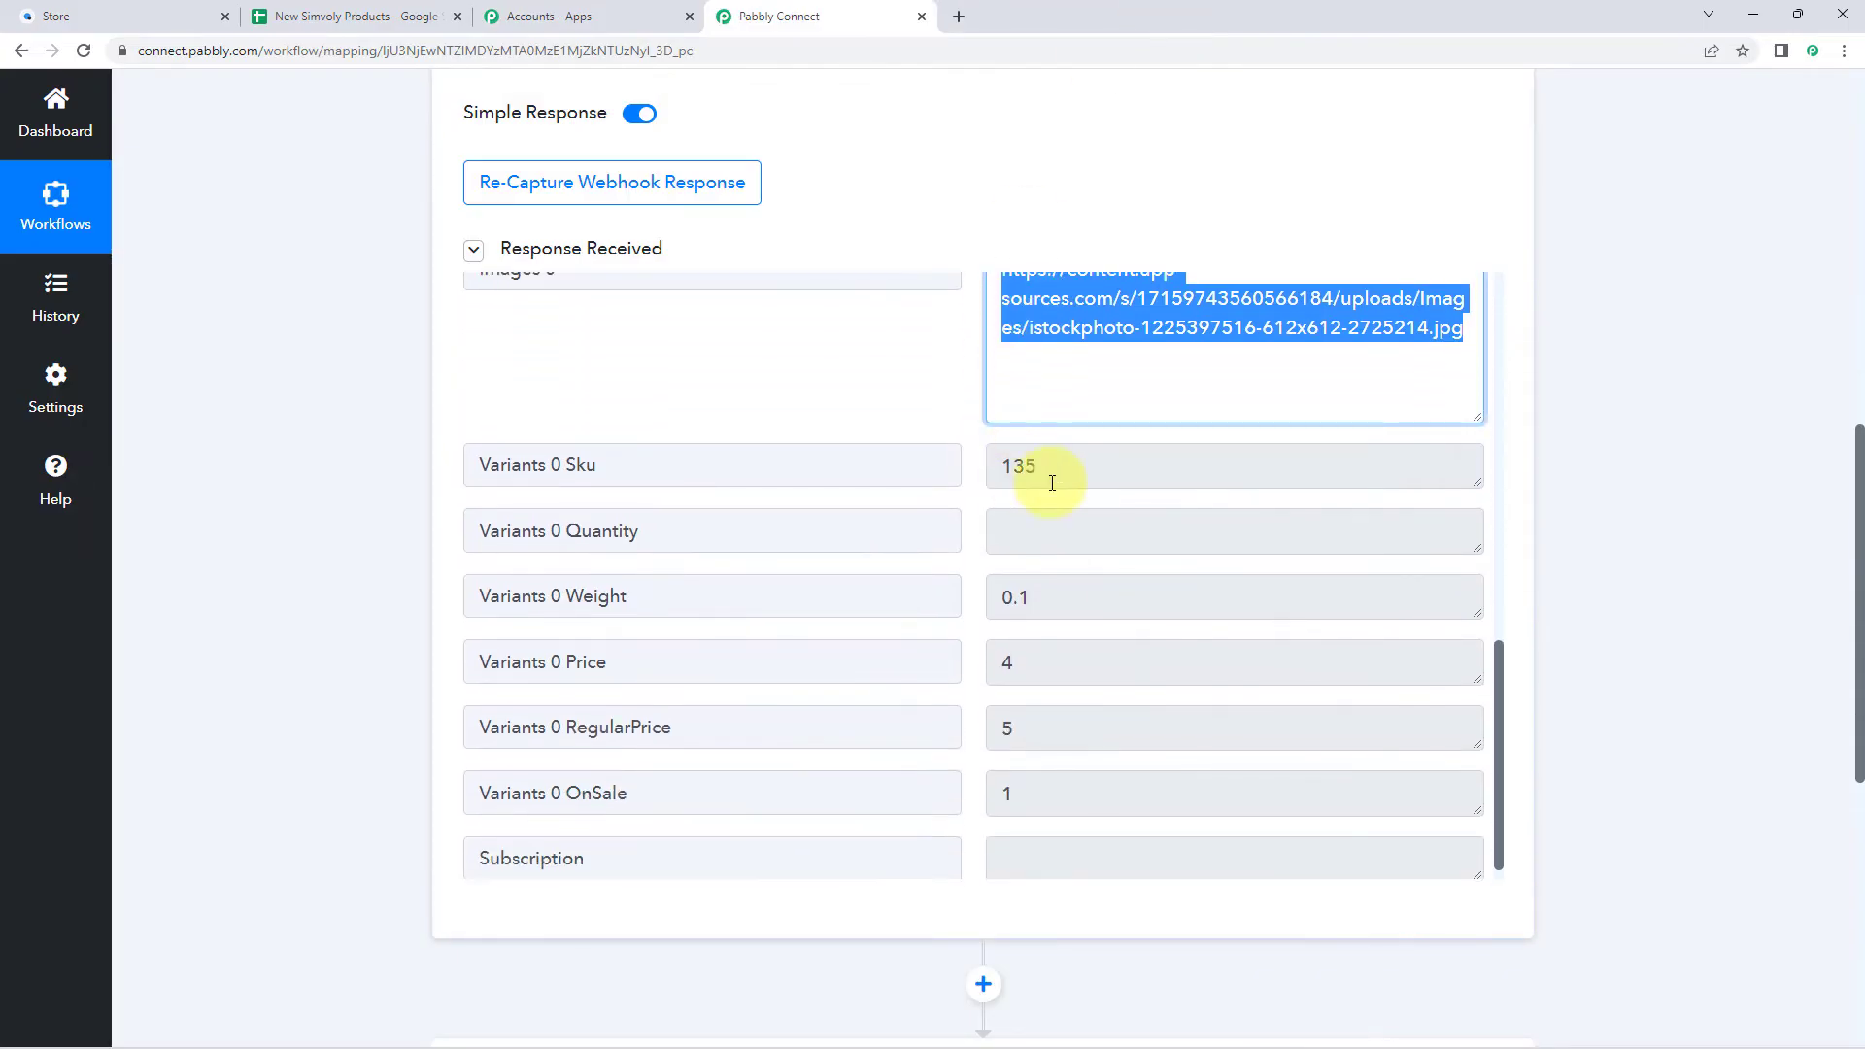
# Step: Check the SKU, weight, price, regular price and on-sale values of the variant in the received webhook response
pyautogui.moveTo(1066, 470); pyautogui.dragTo(957, 470)
pyautogui.scroll(-1, 1041, 512)
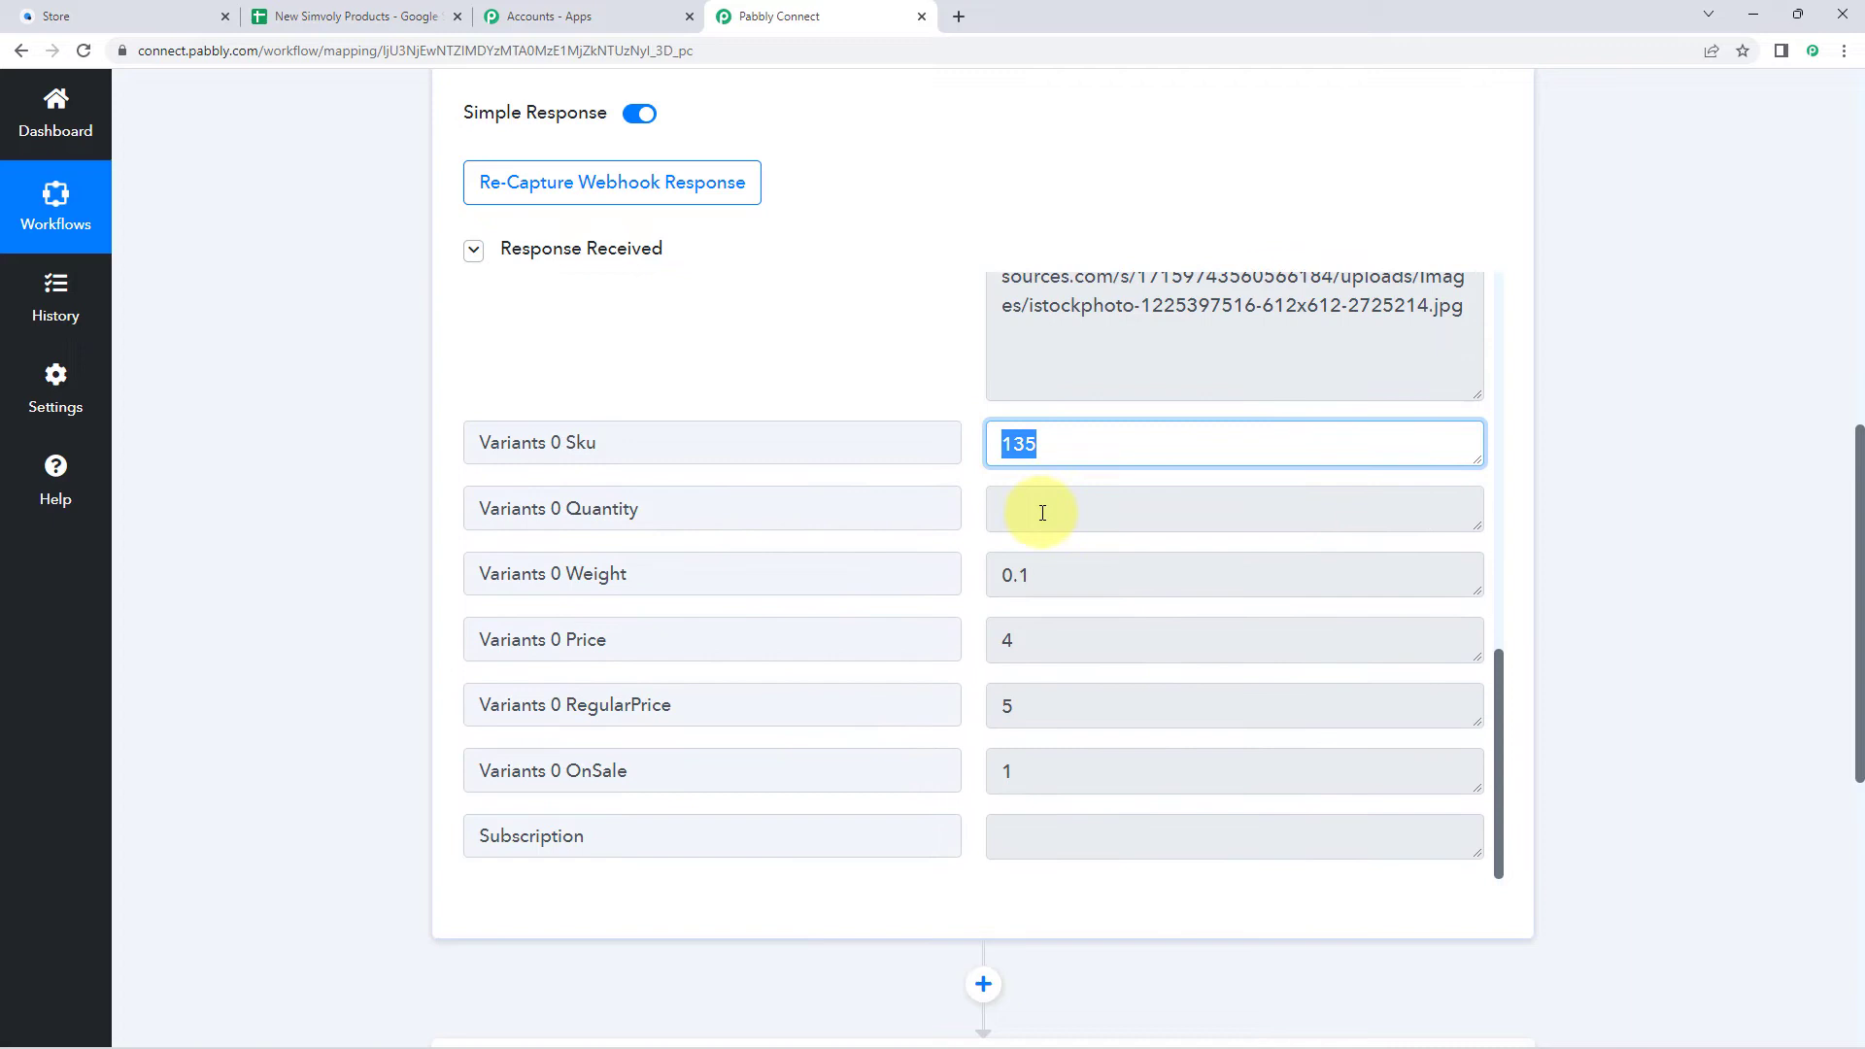
pyautogui.click(1053, 588)
pyautogui.click(1062, 645)
pyautogui.click(1077, 722)
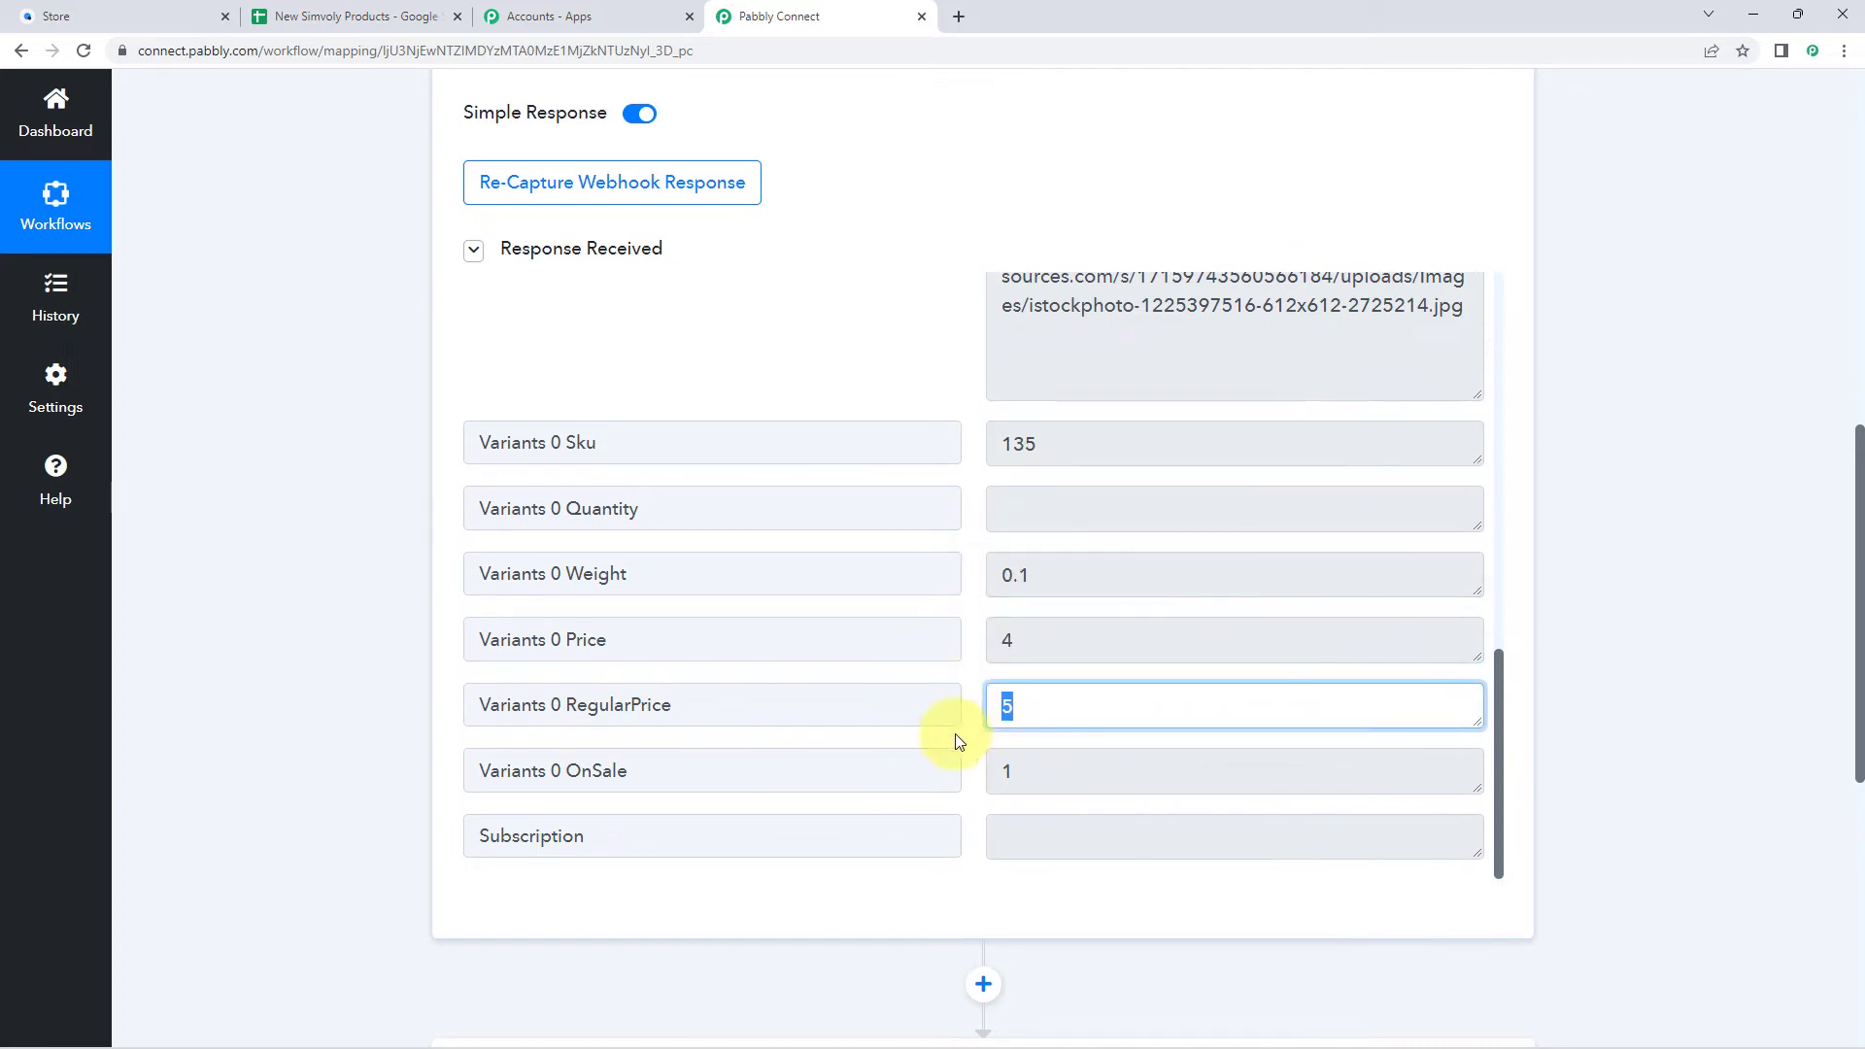
pyautogui.click(1040, 769)
pyautogui.click(967, 573)
pyautogui.scroll(5, 971, 571)
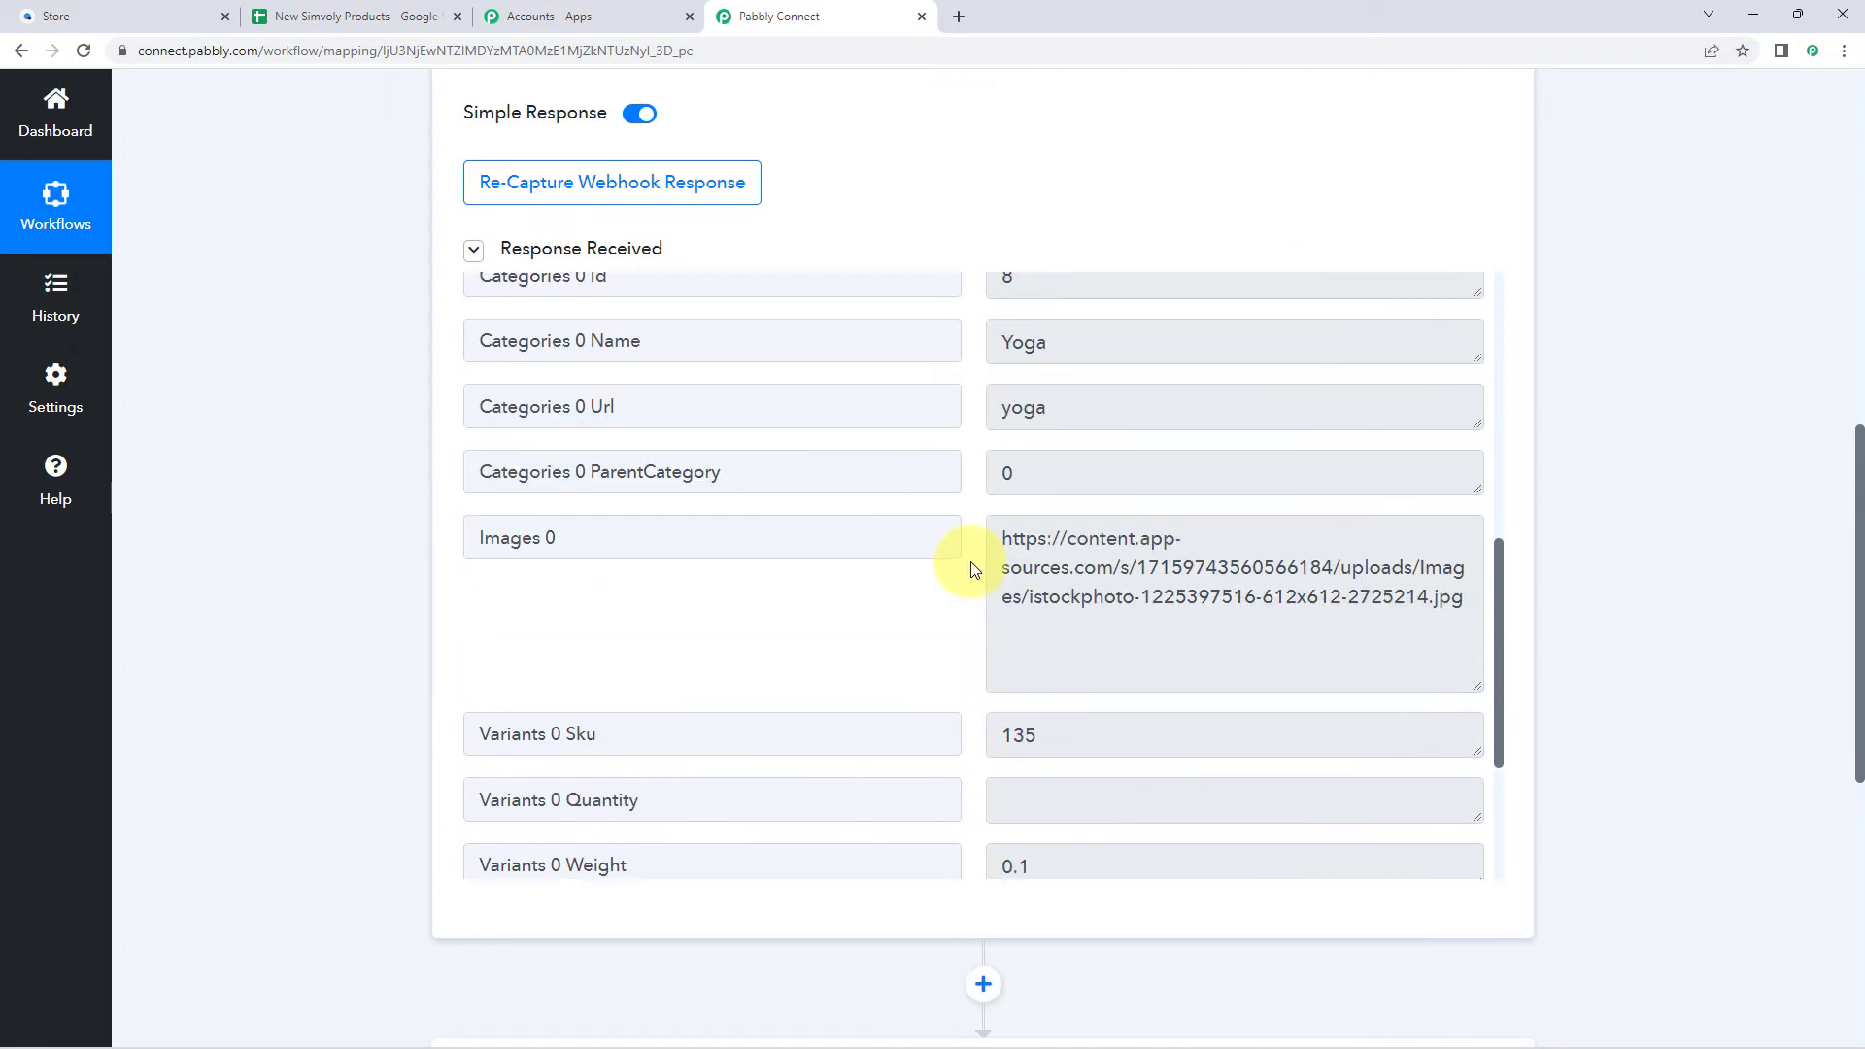
pyautogui.scroll(4, 971, 570)
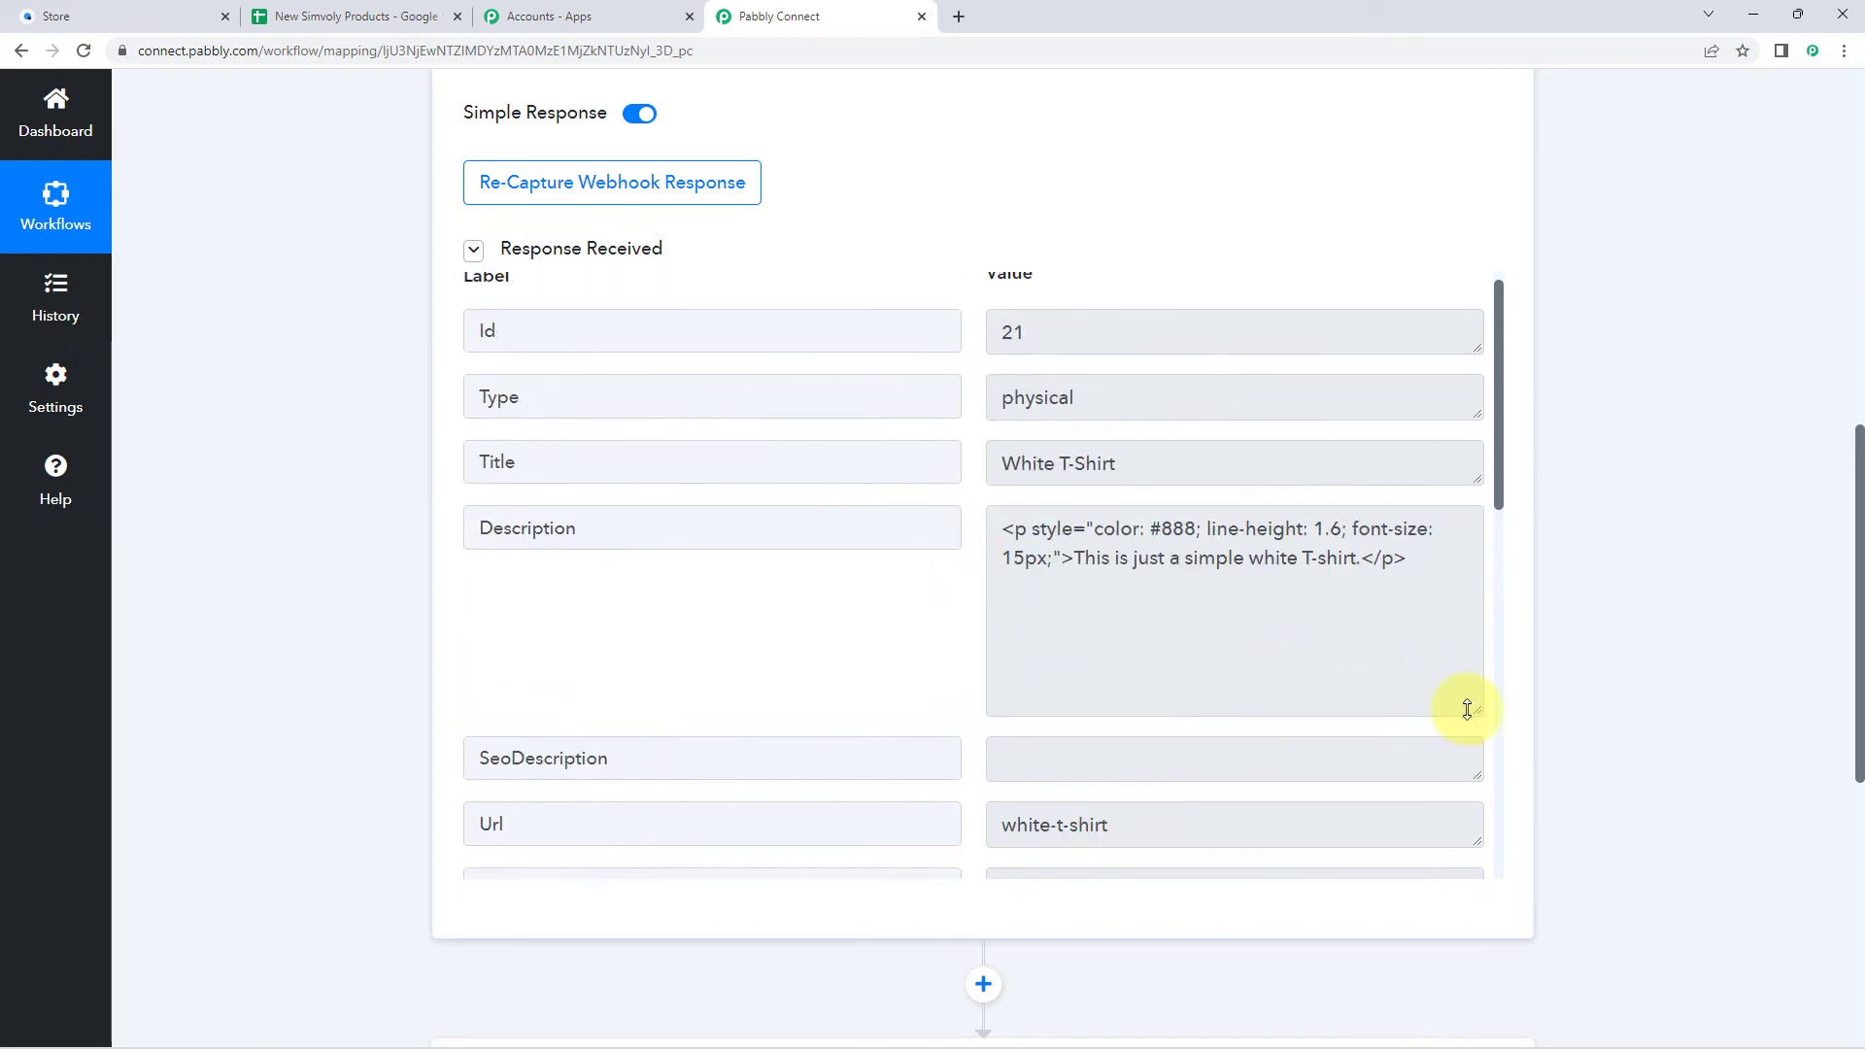
# Step: Shrink the Description value box in the webhook response to about one line and review the trigger's received data
pyautogui.click(1465, 637)
pyautogui.moveTo(1476, 712); pyautogui.dragTo(1457, 552)
pyautogui.scroll(1, 983, 561)
pyautogui.scroll(4, 962, 524)
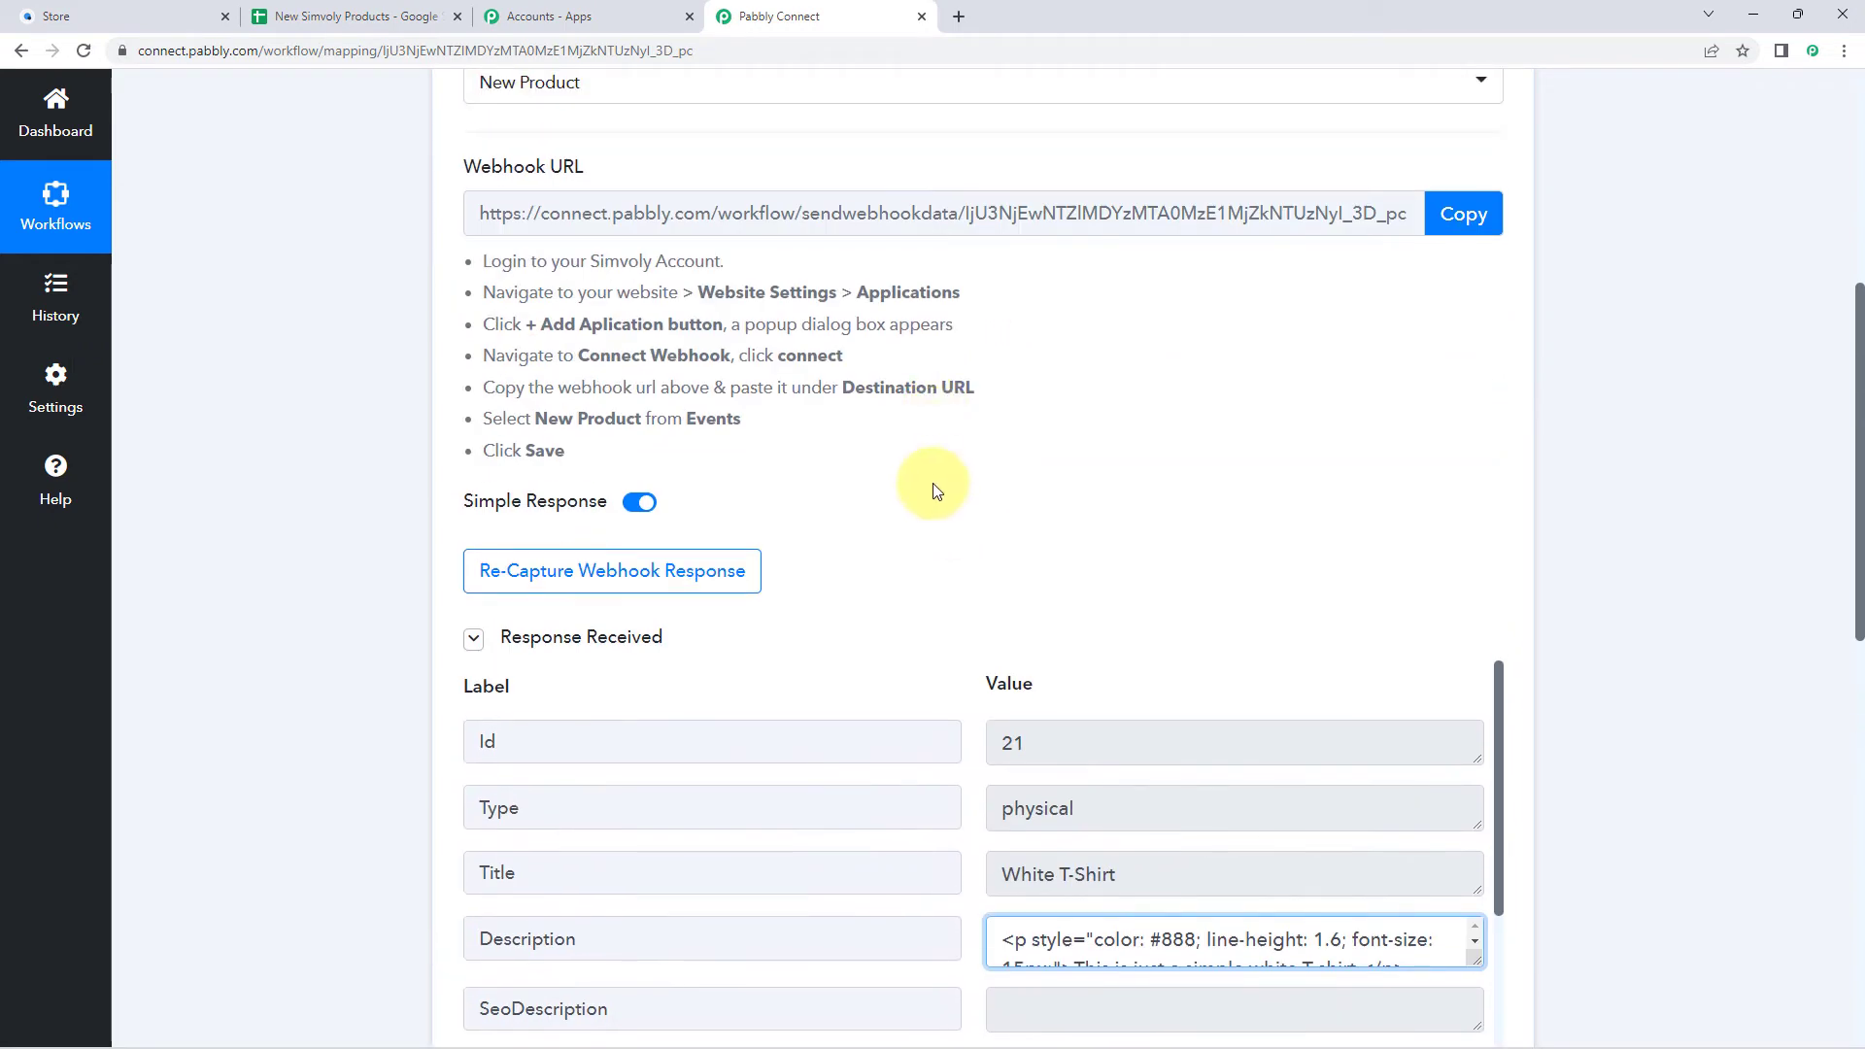
pyautogui.scroll(-1, 932, 554)
pyautogui.click(965, 527)
pyautogui.scroll(-1, 965, 528)
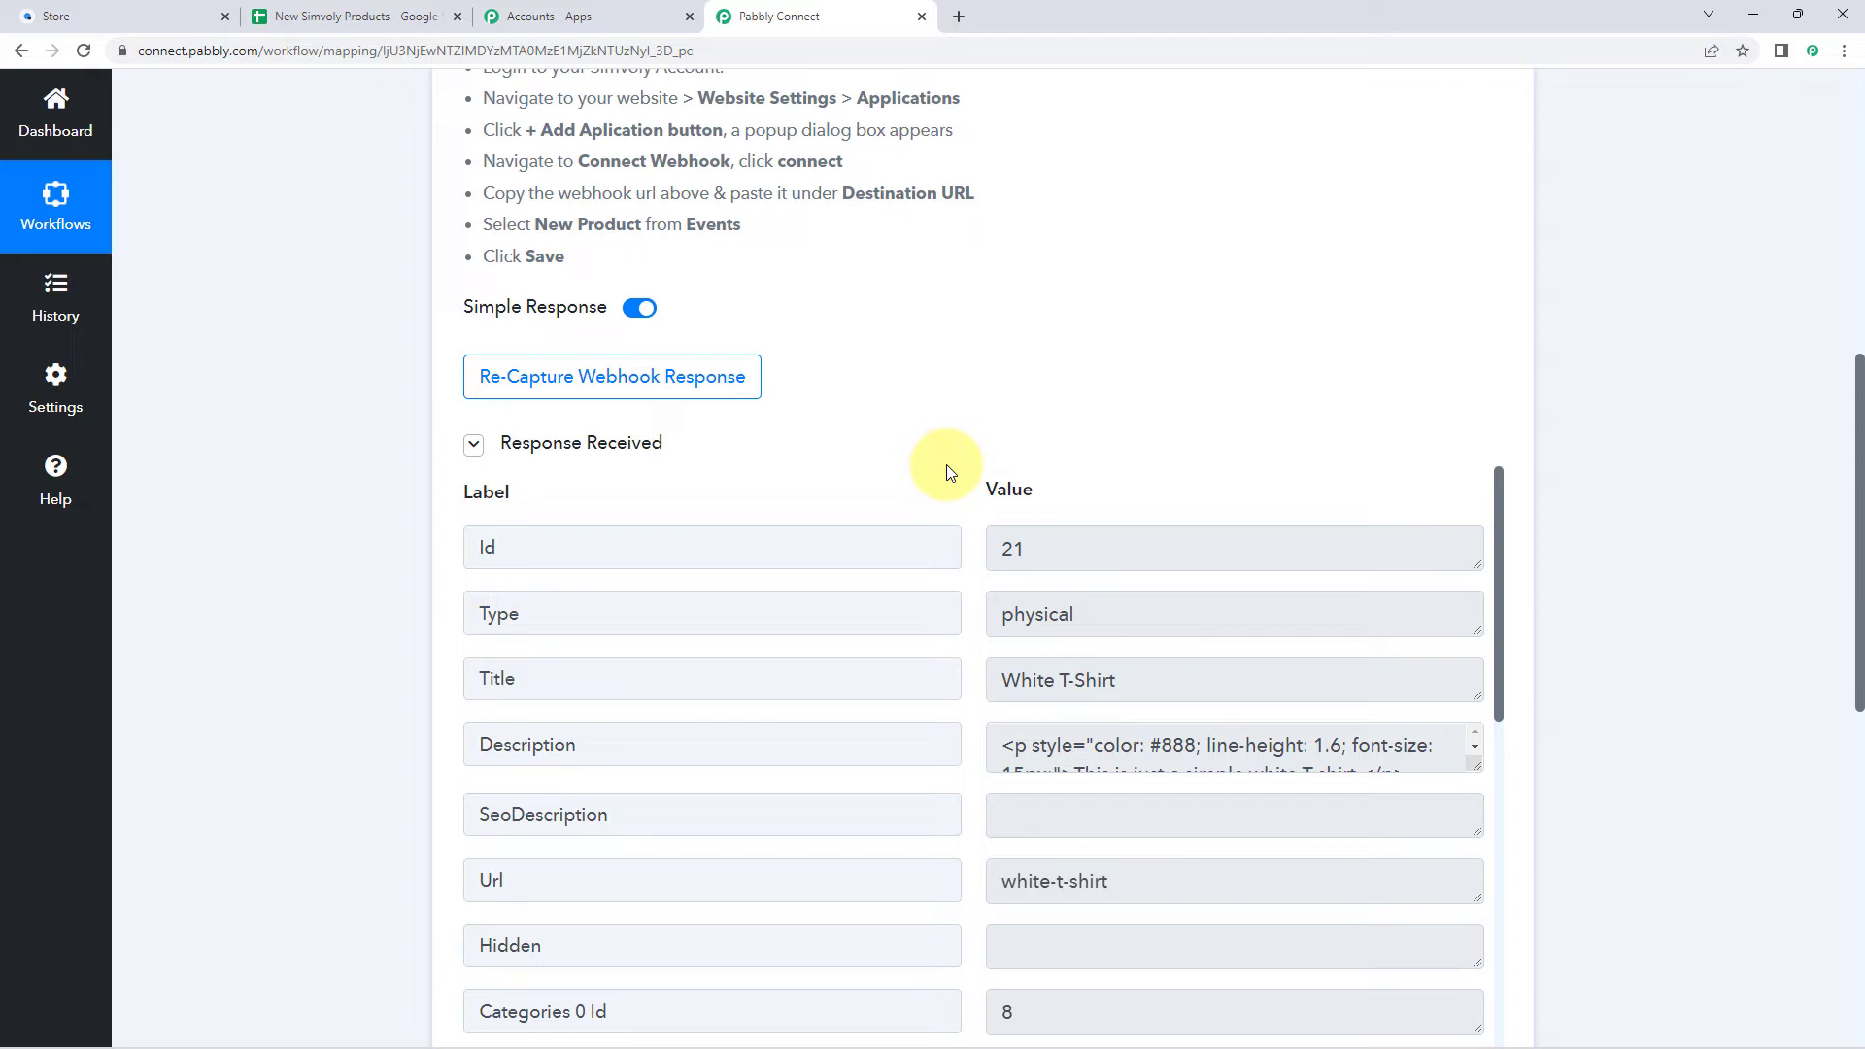
# Step: Set the workflow's second-step action to the Google Sheets app with the Add New Row event
pyautogui.scroll(-10, 948, 466)
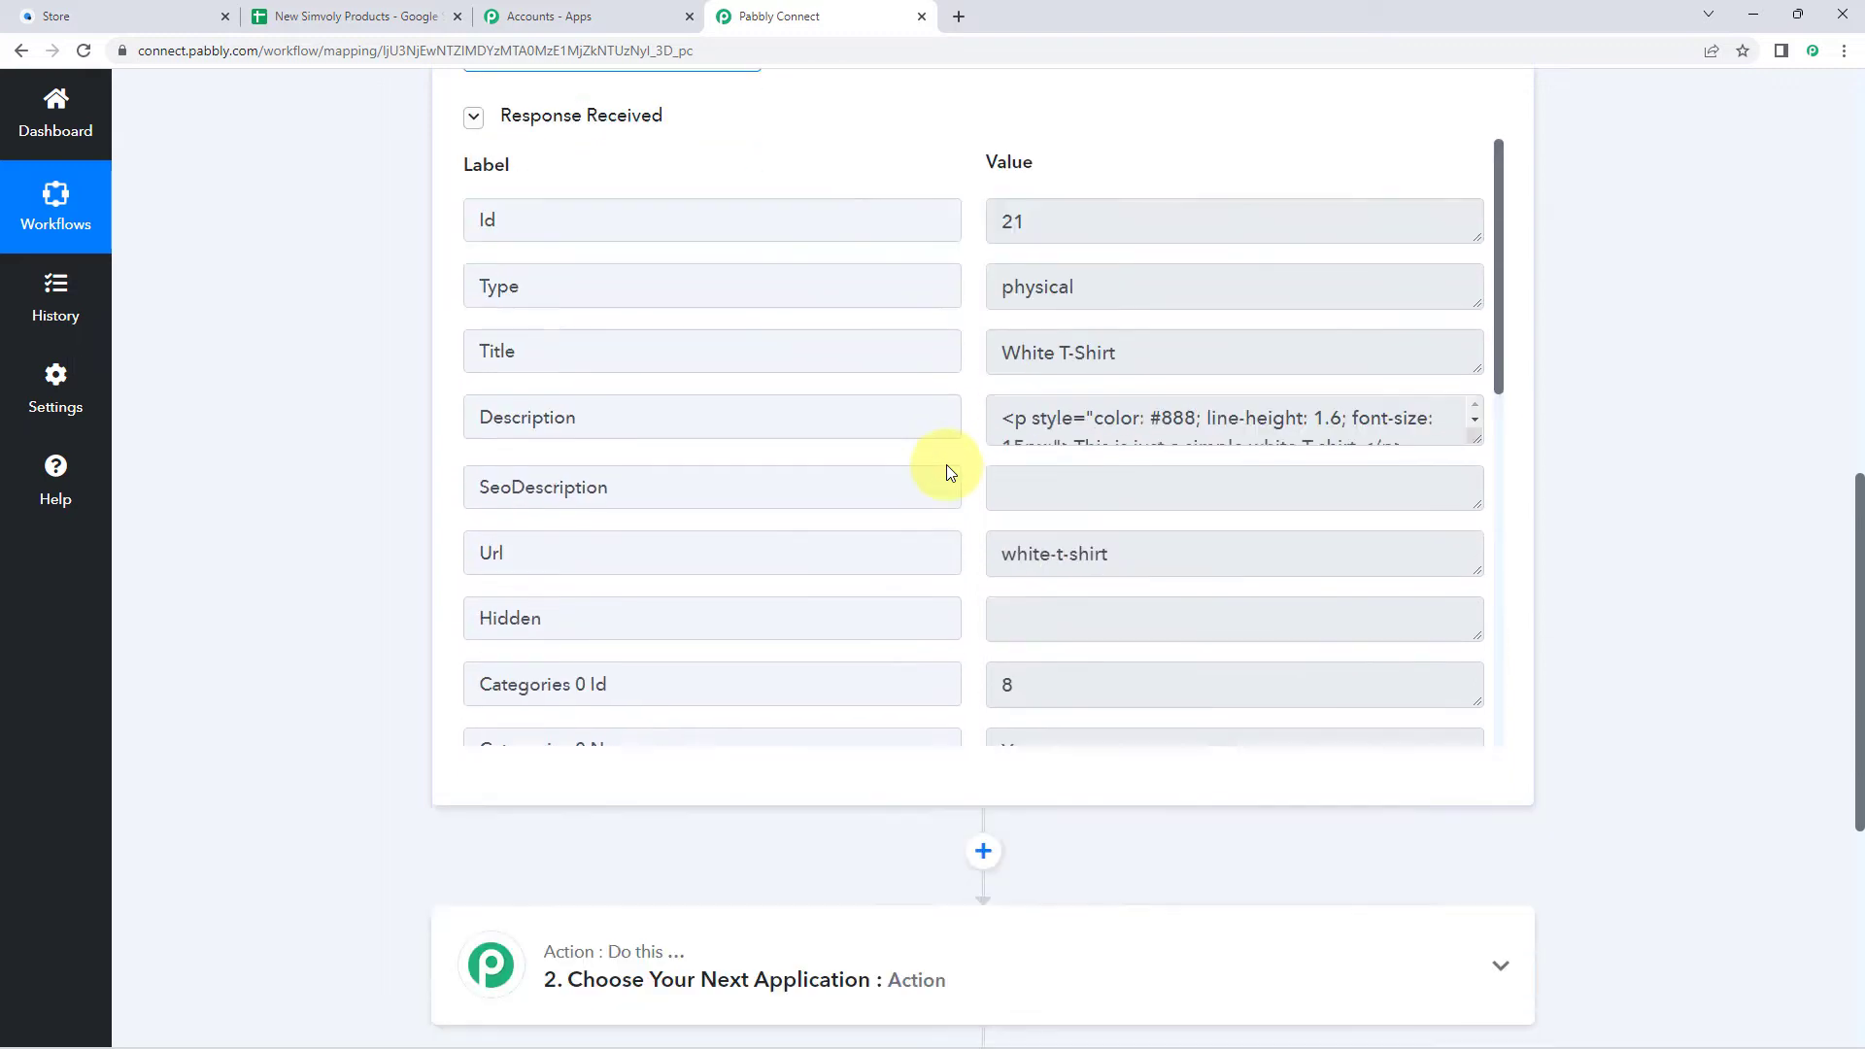
pyautogui.click(670, 364)
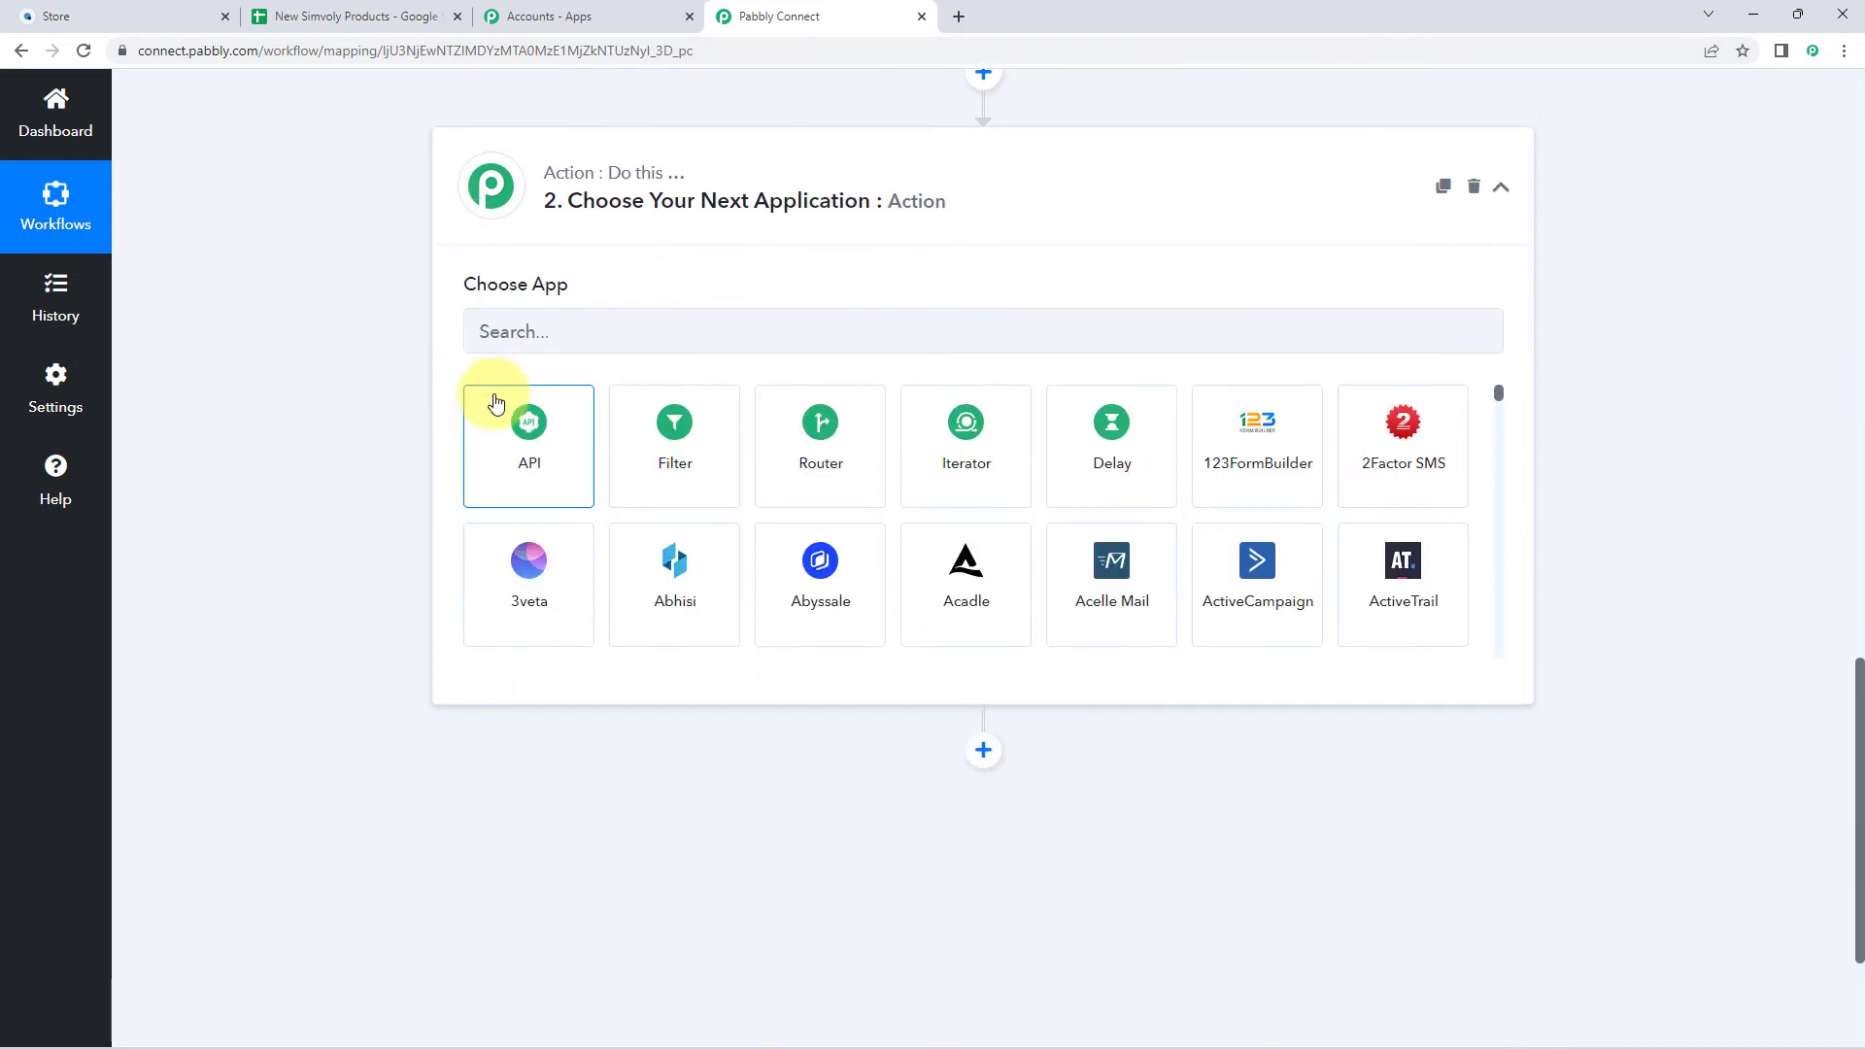
pyautogui.click(579, 329)
pyautogui.write('Google Sheets')
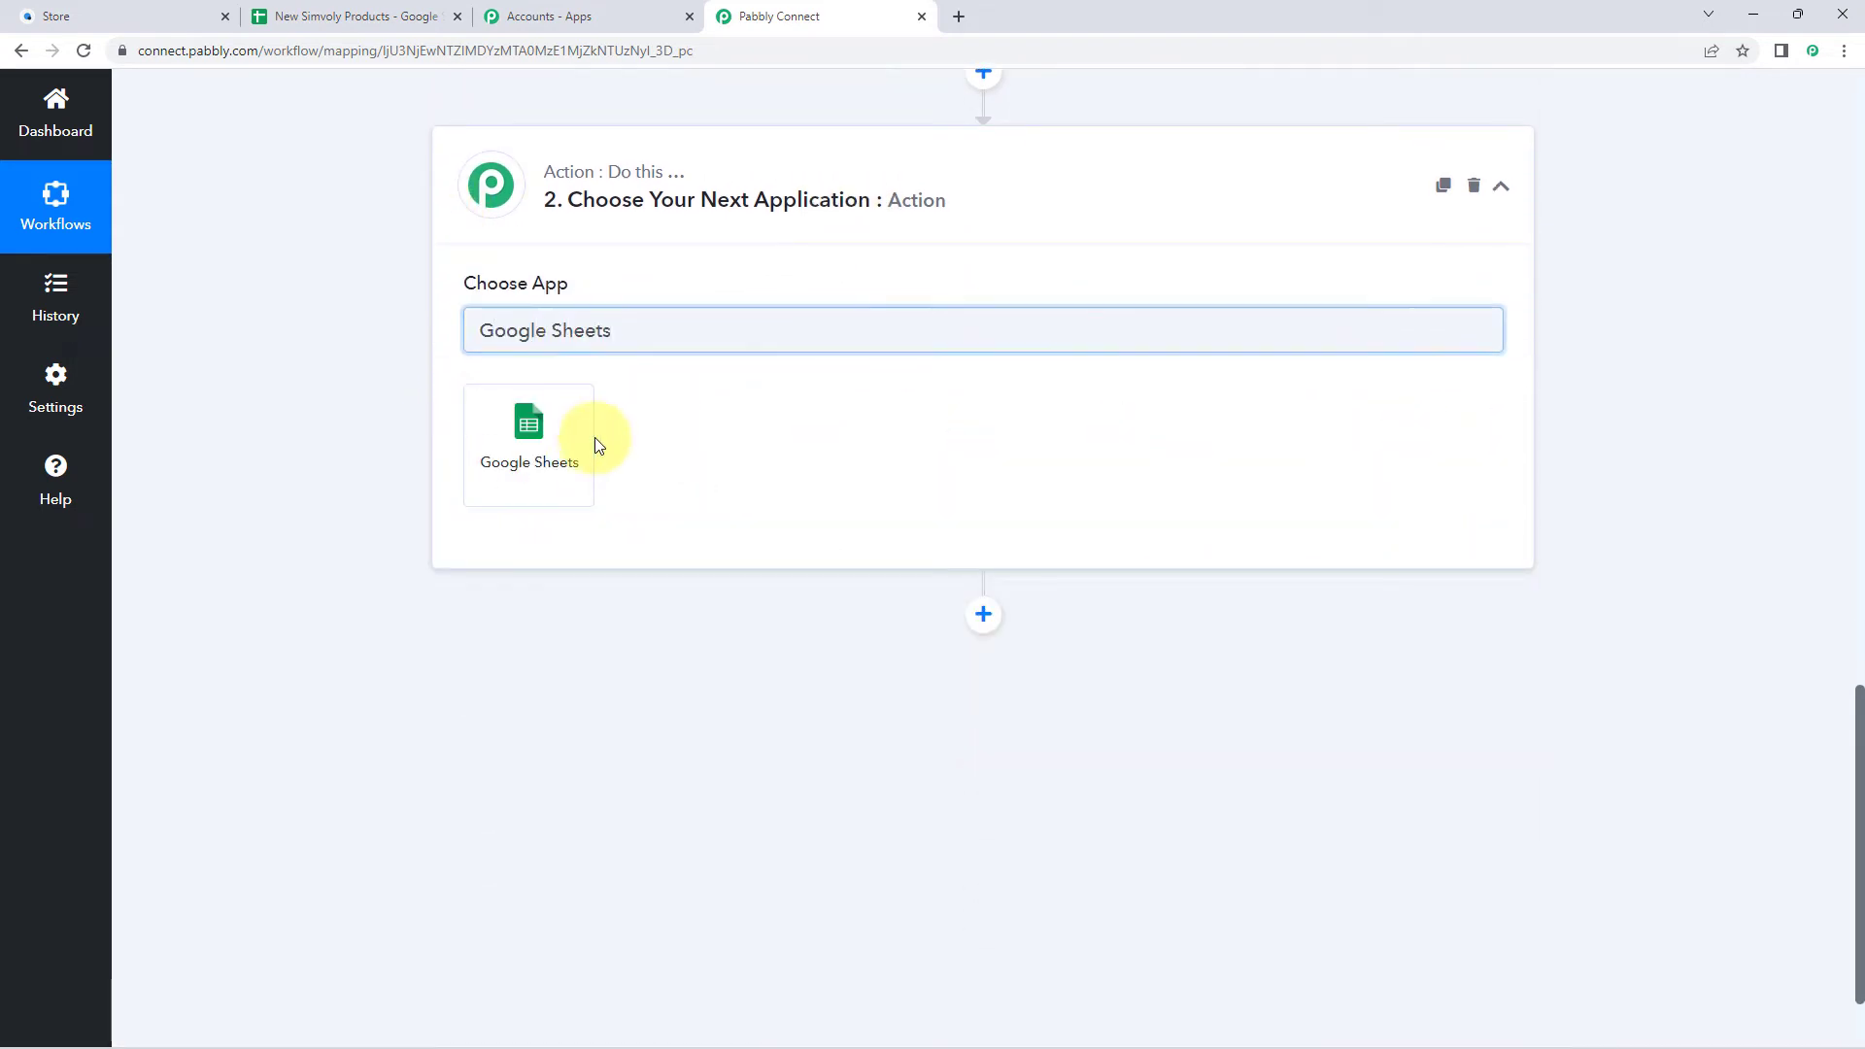
pyautogui.click(569, 434)
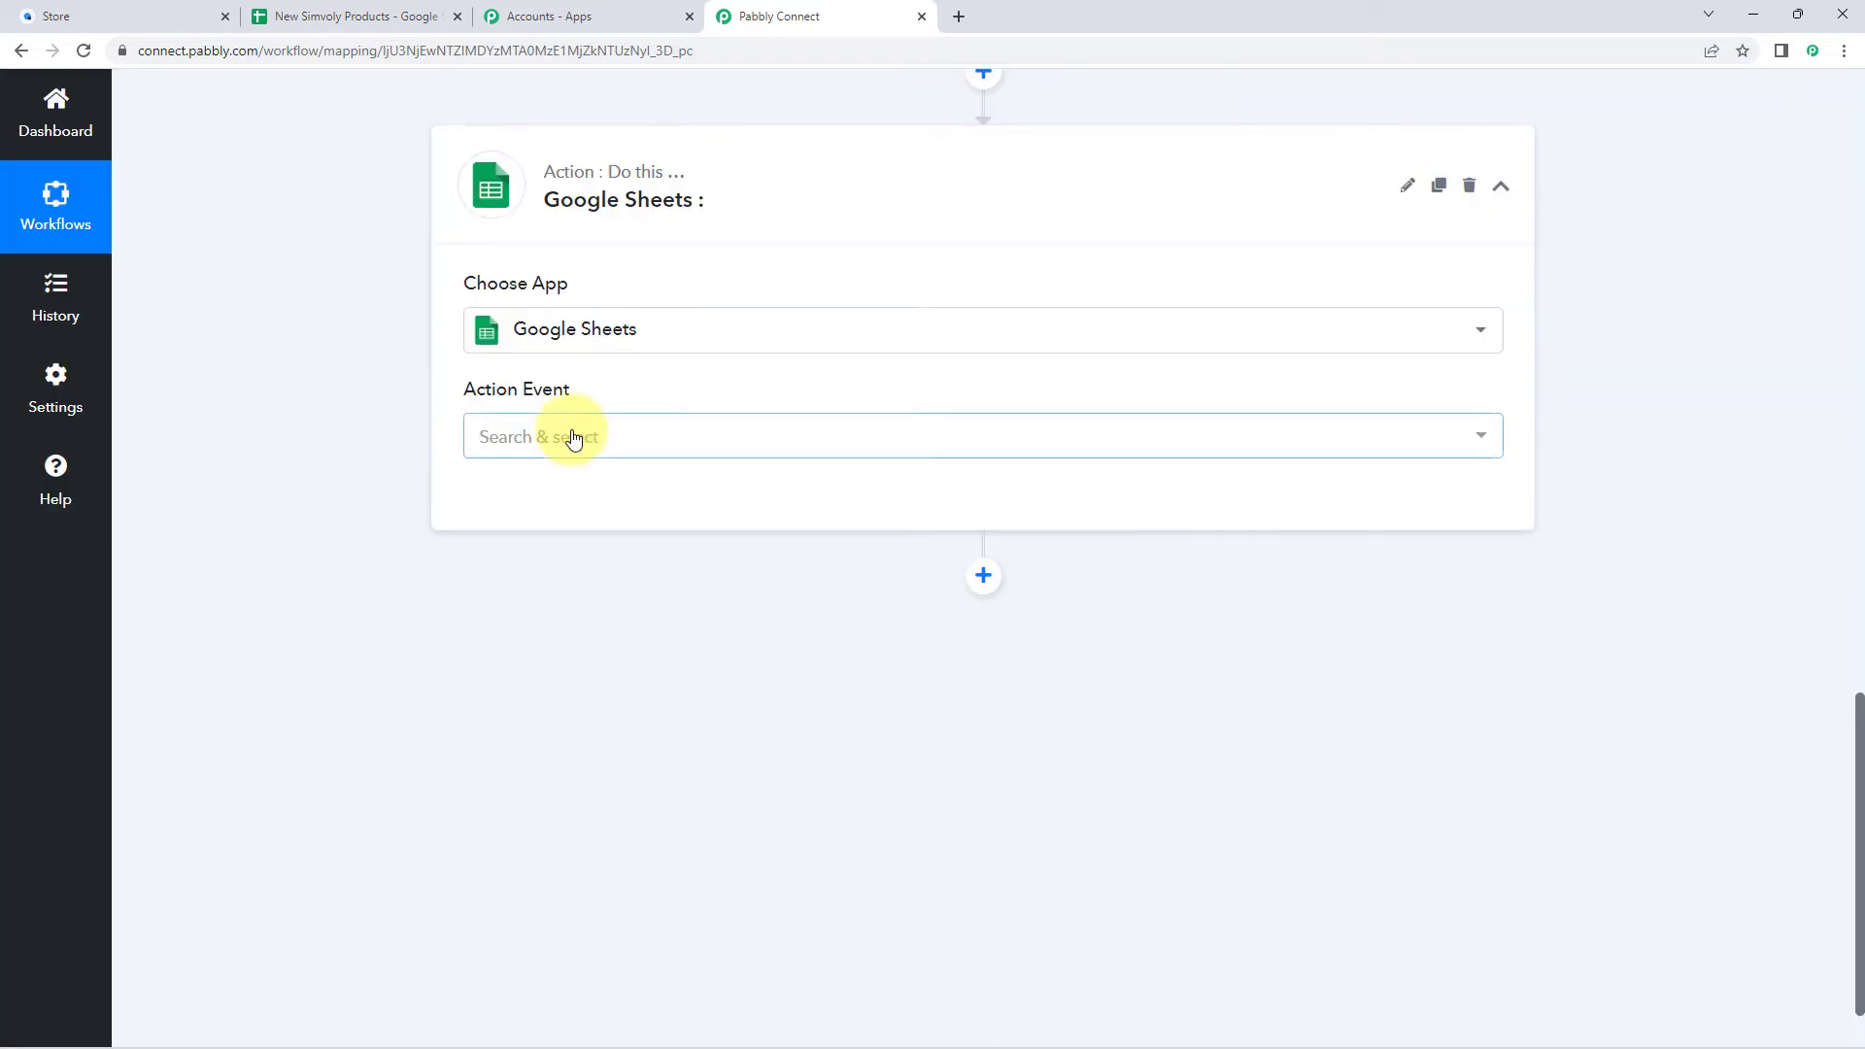
pyautogui.click(690, 450)
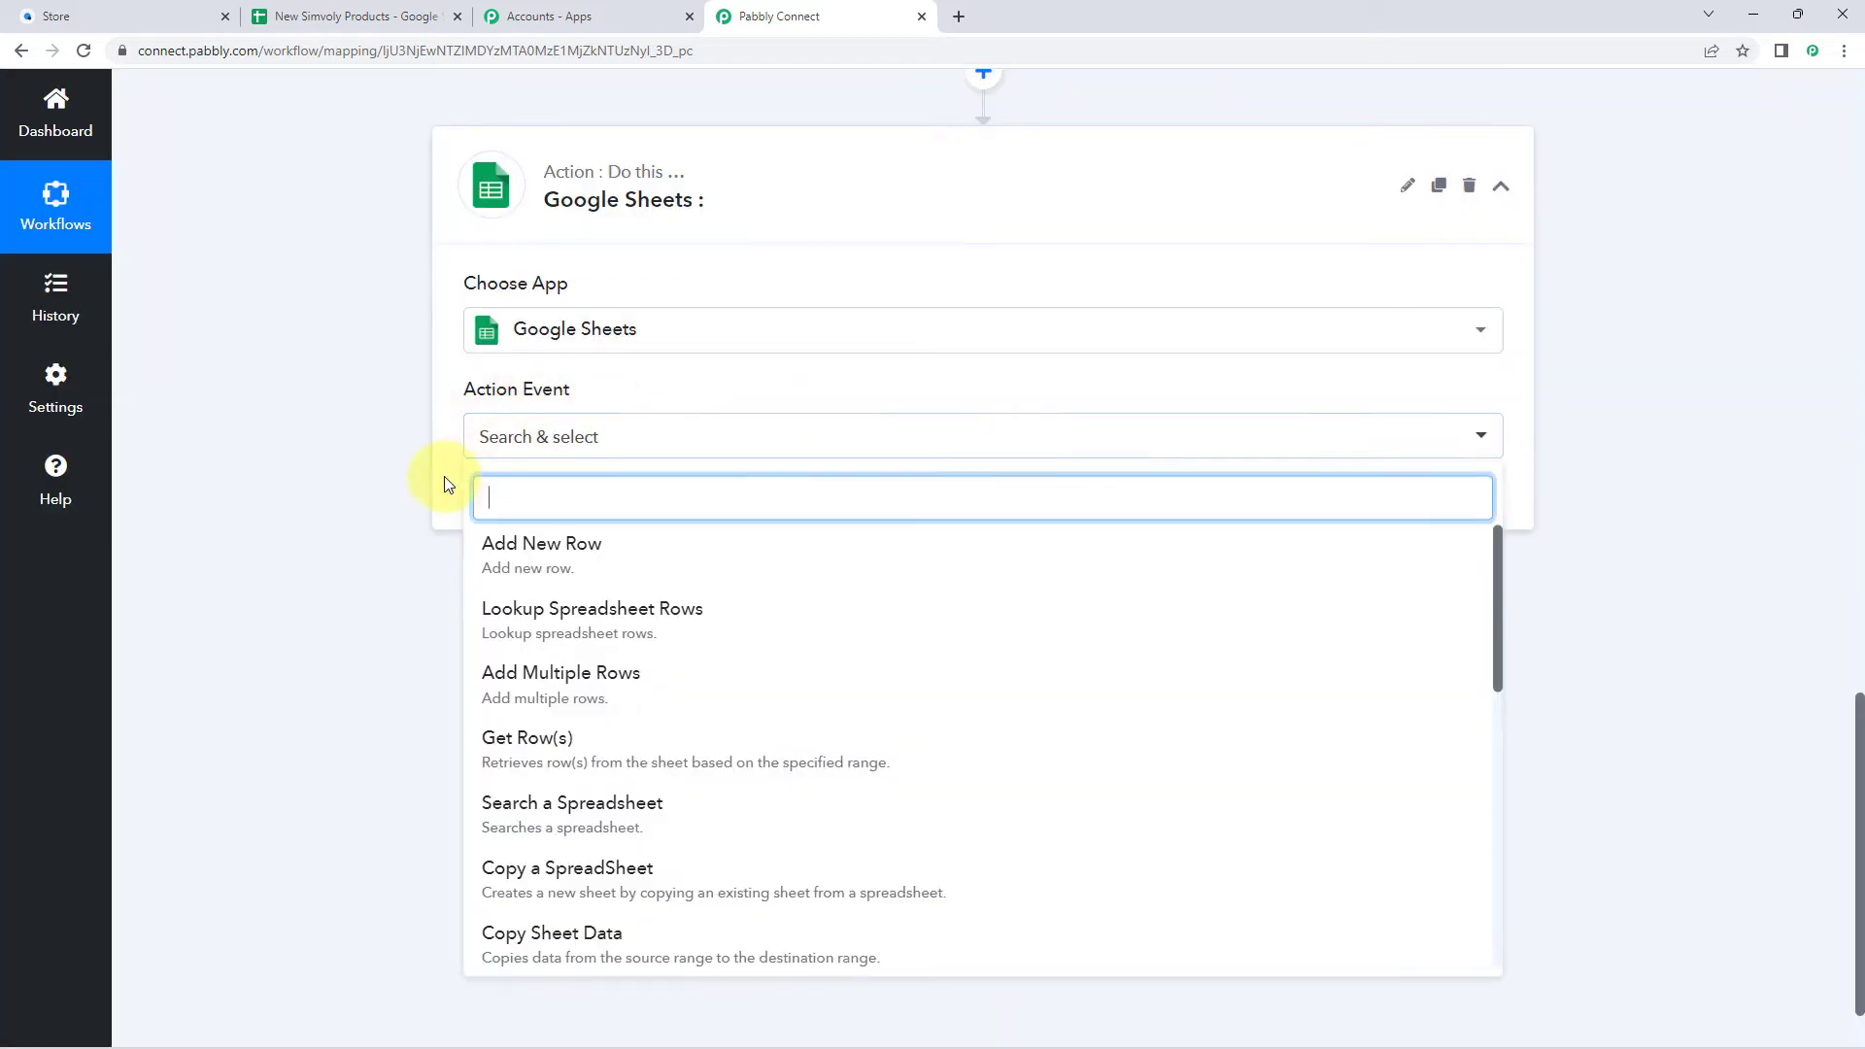
pyautogui.scroll(-1, 437, 470)
pyautogui.click(583, 458)
# Step: Add a new Google Sheets connection and authorize Pabbly Connect's access with the Pabbly Google account
pyautogui.click(498, 409)
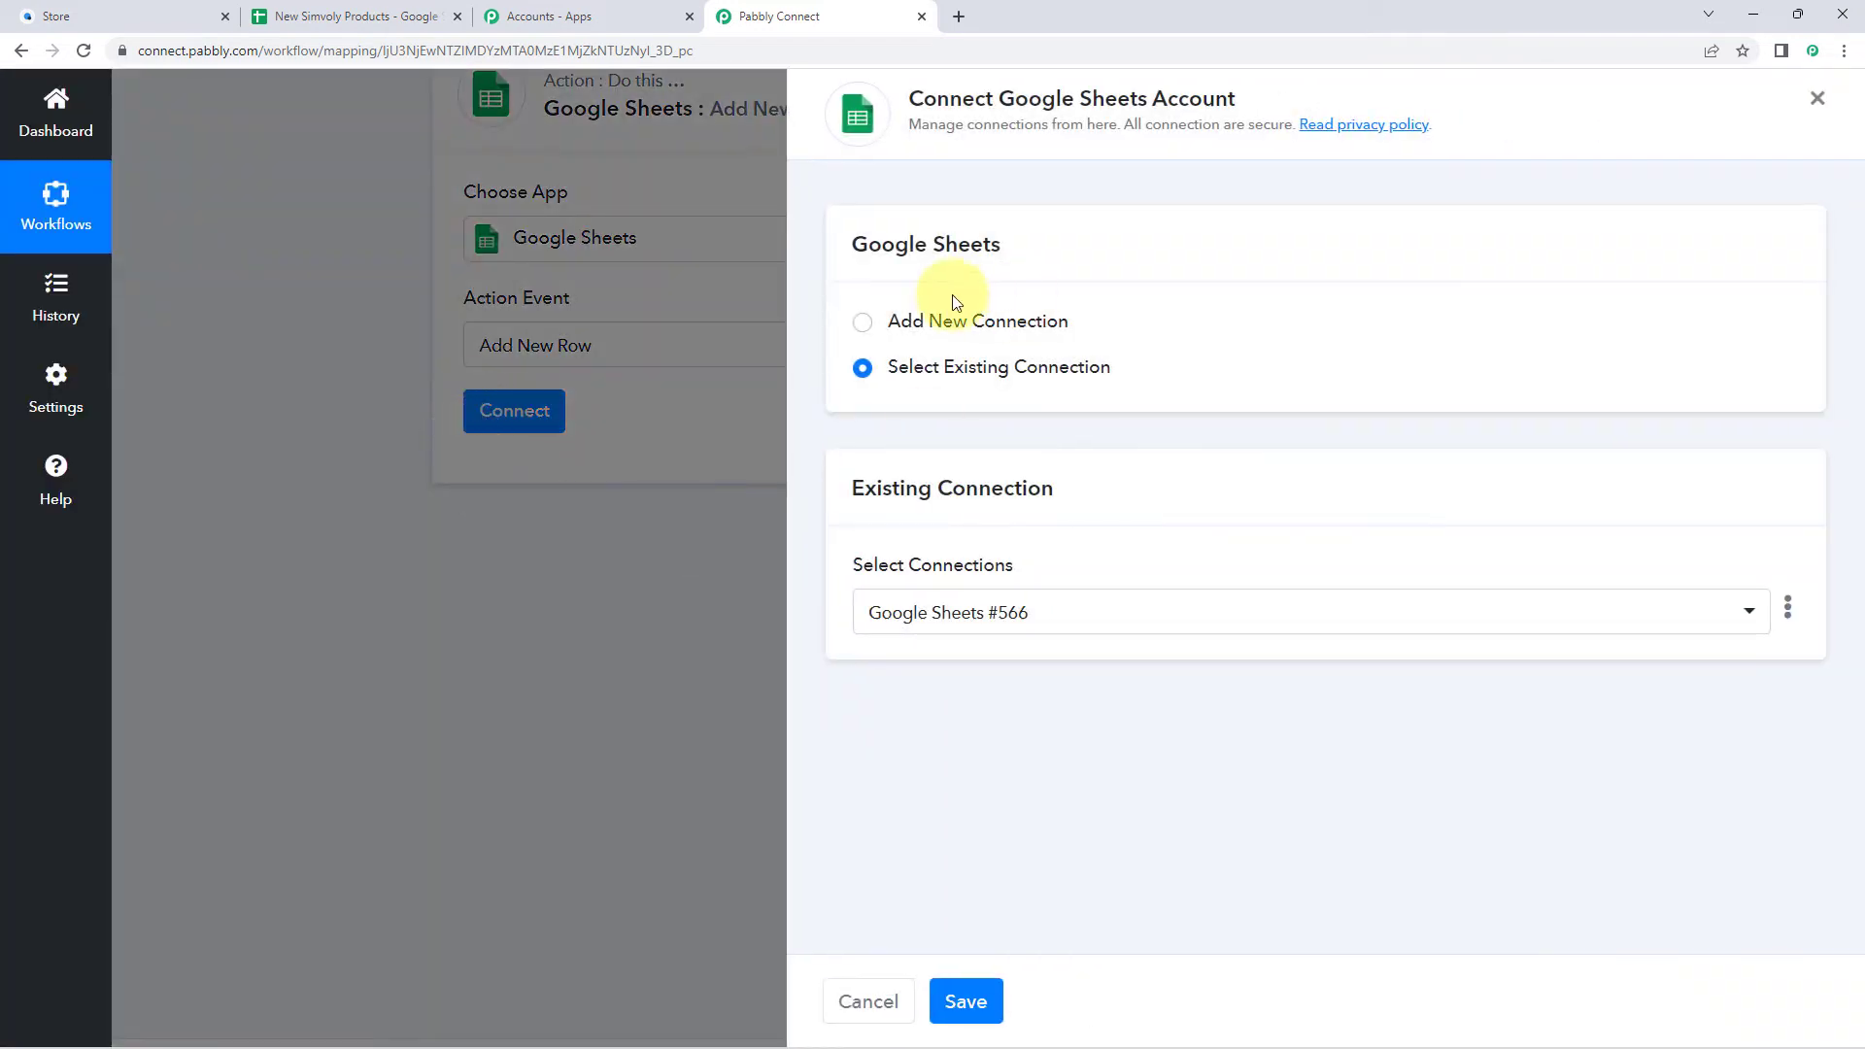
pyautogui.click(861, 323)
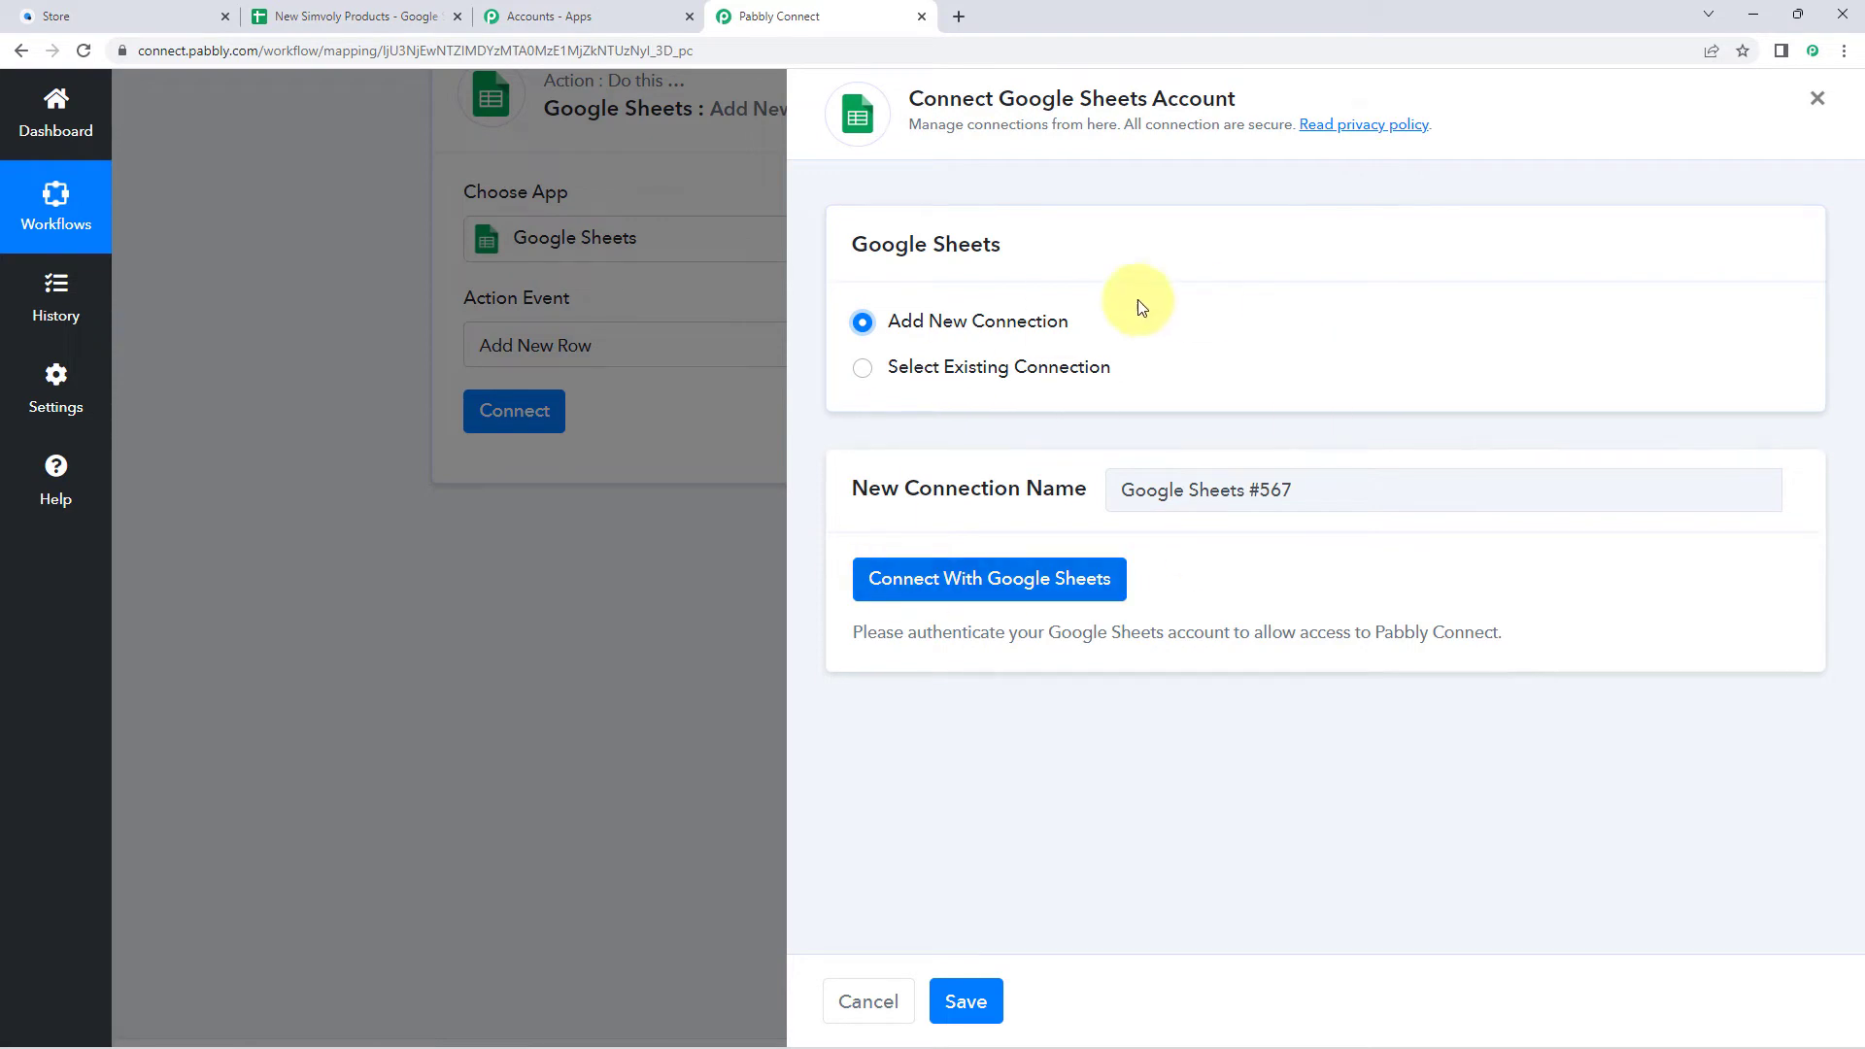
pyautogui.click(981, 585)
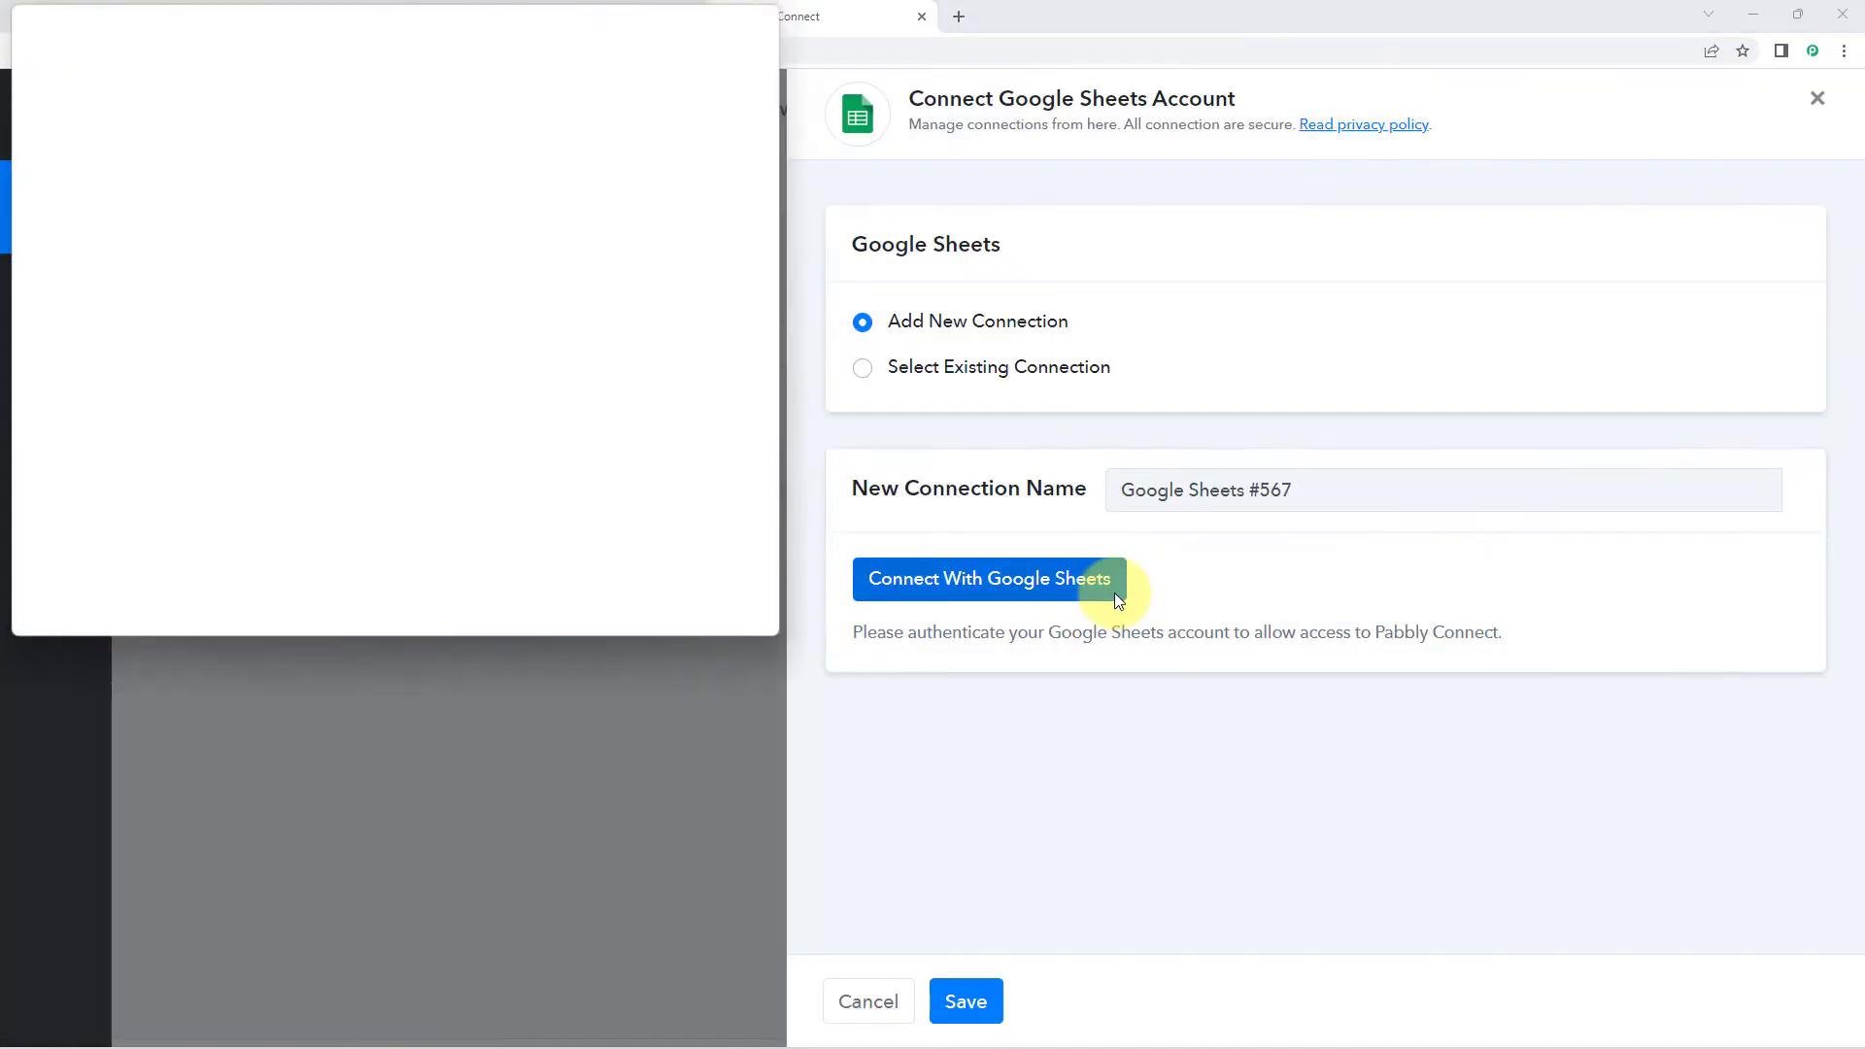
pyautogui.click(333, 406)
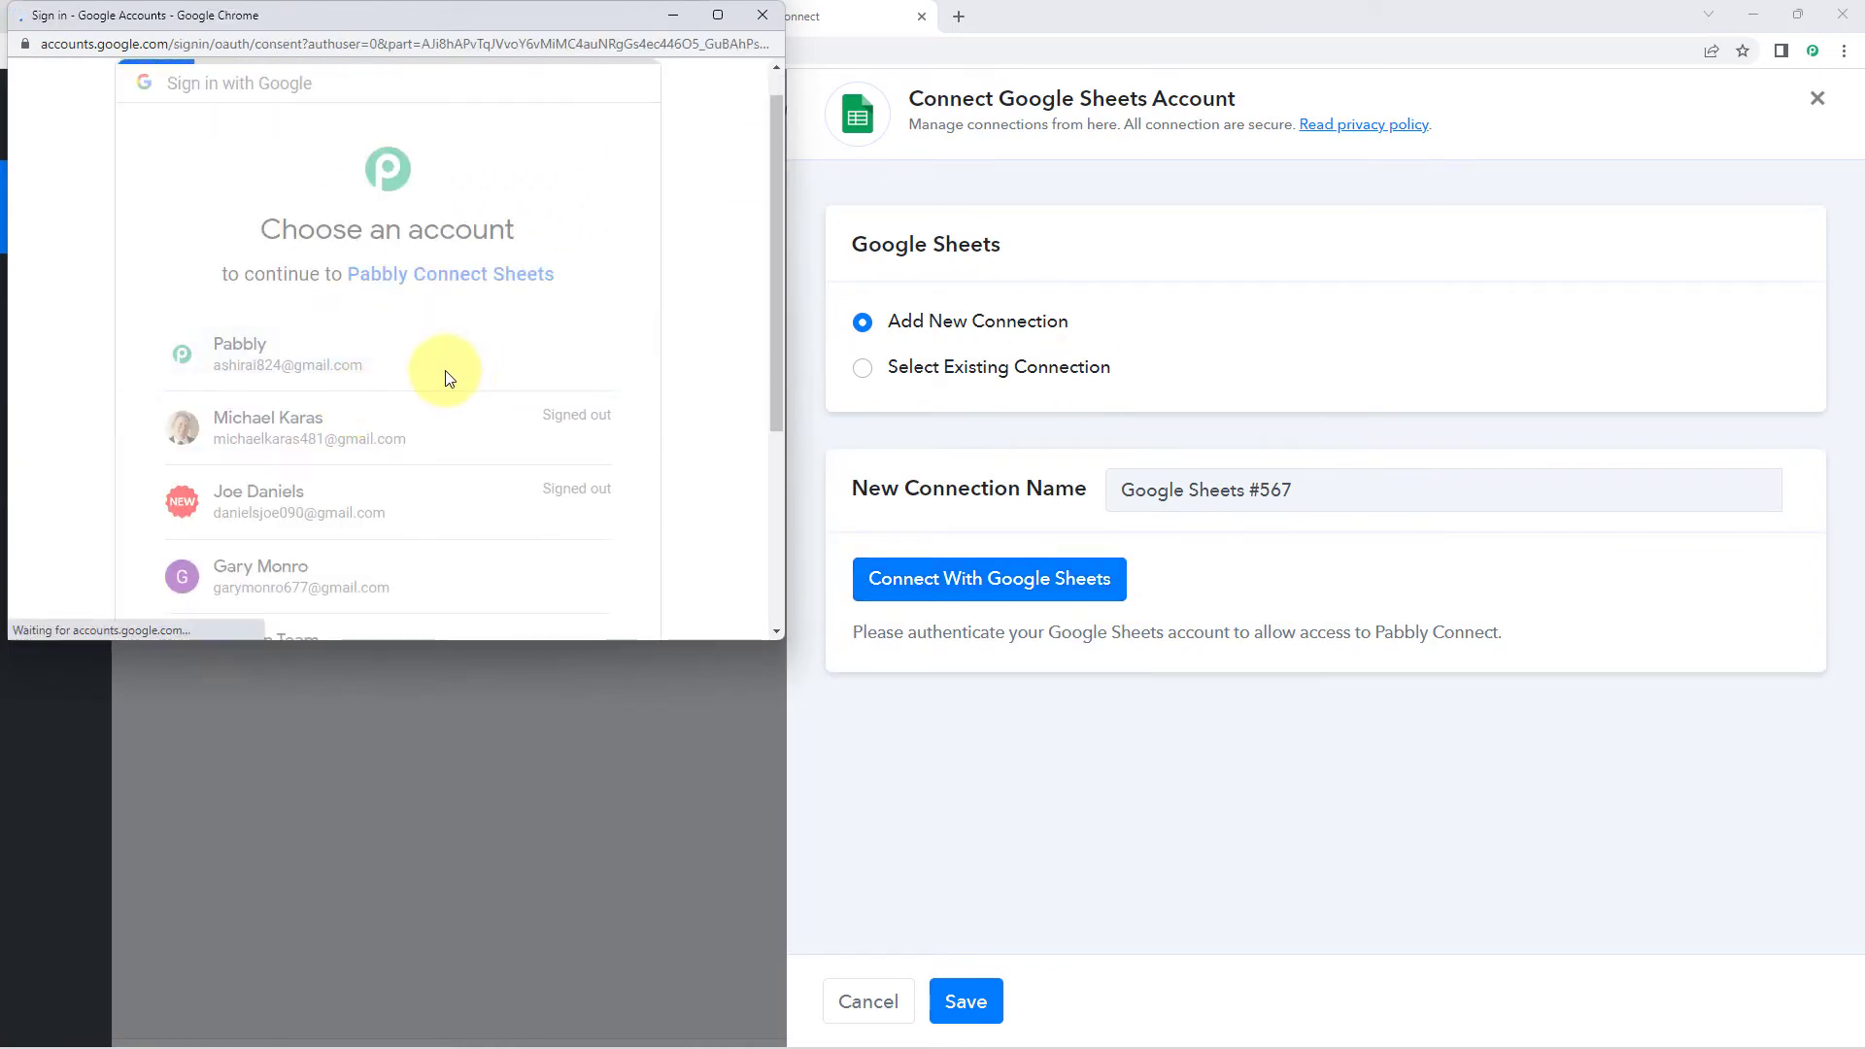
pyautogui.scroll(-4, 452, 398)
pyautogui.click(469, 457)
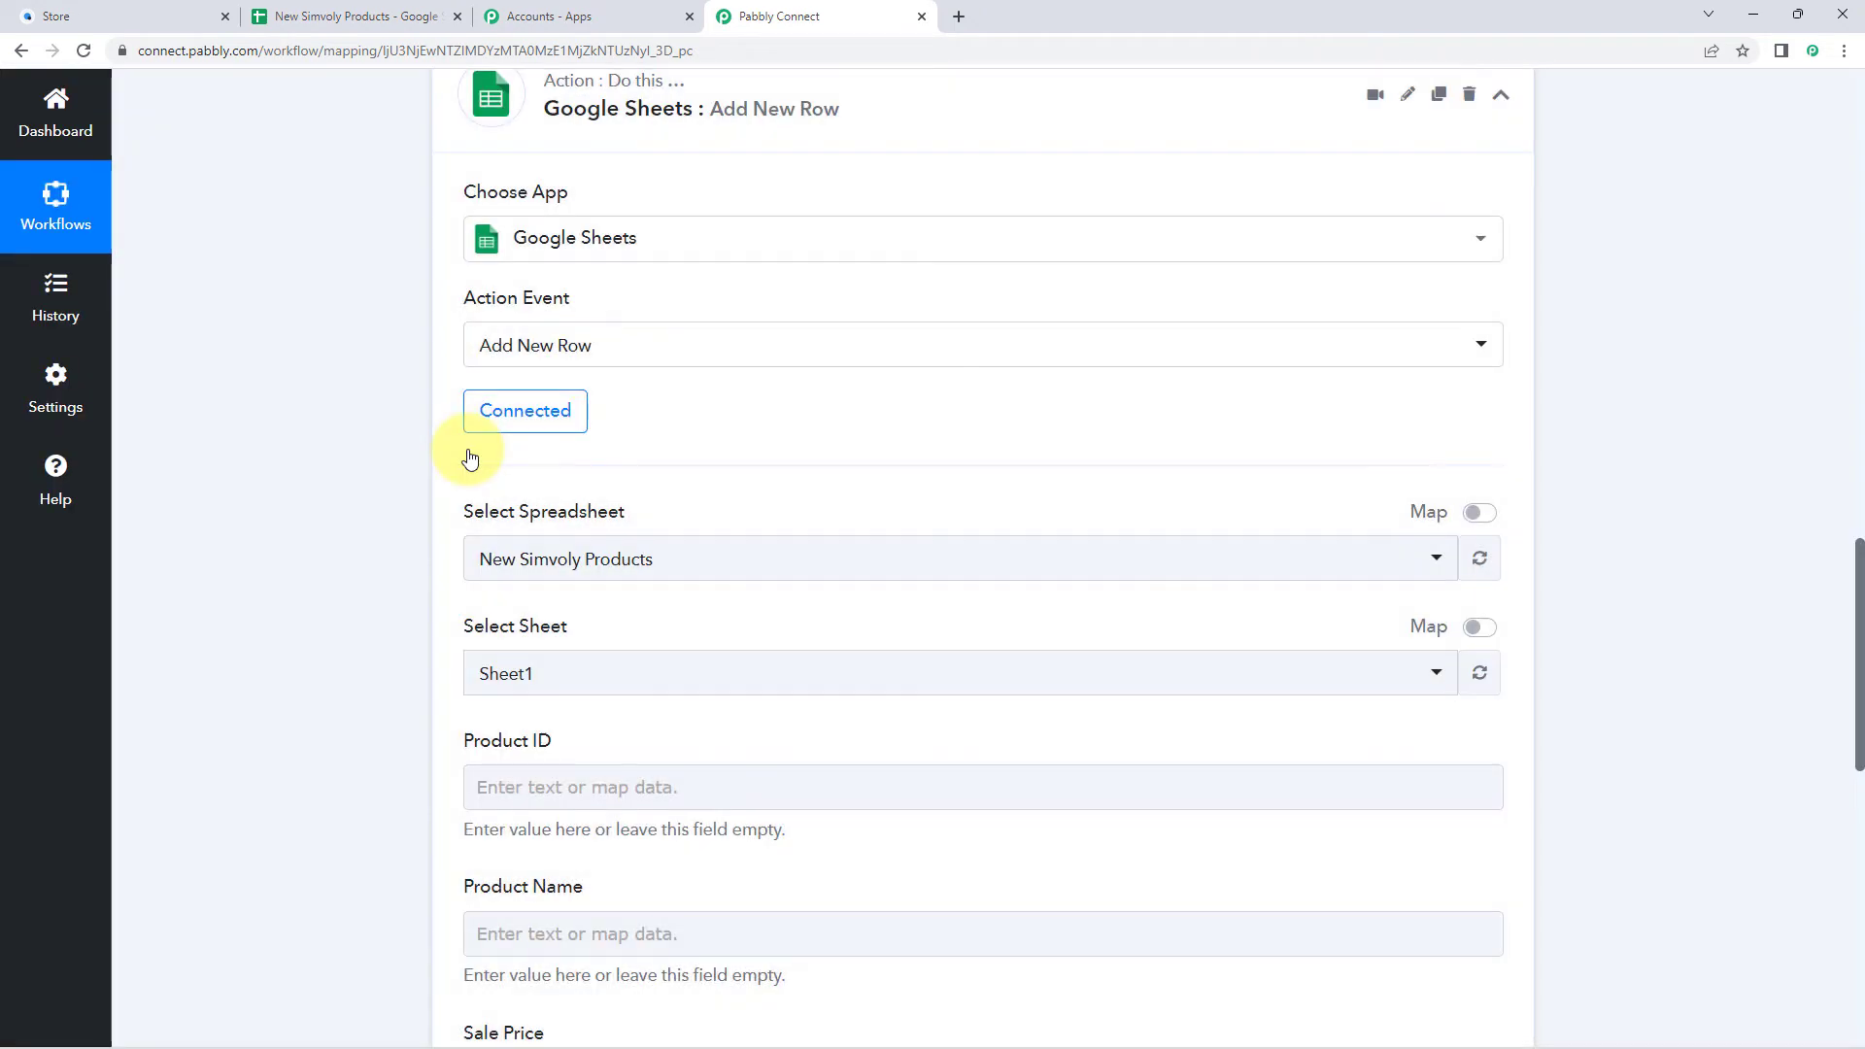
# Step: Check the target spreadsheet in Google Sheets and choose New Simvoly Products as the action's spreadsheet
pyautogui.scroll(-2, 470, 459)
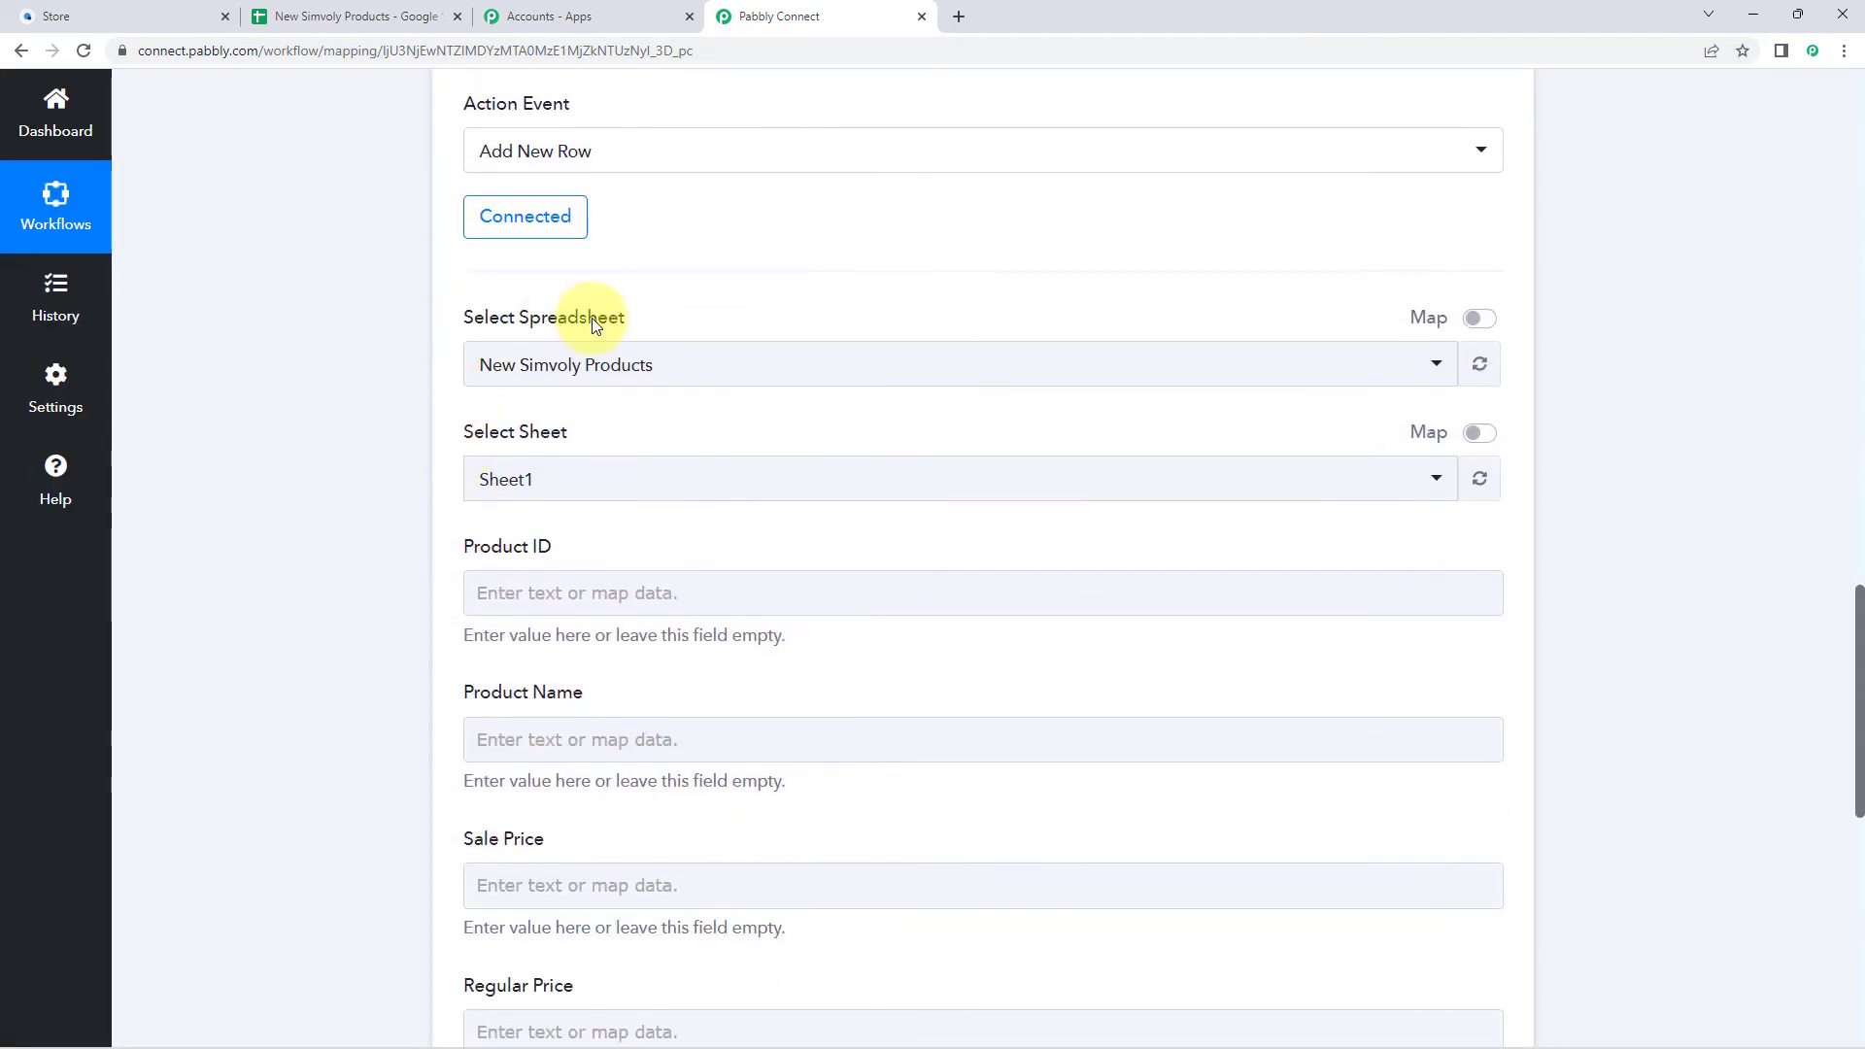
pyautogui.click(716, 375)
pyautogui.scroll(-1, 379, 452)
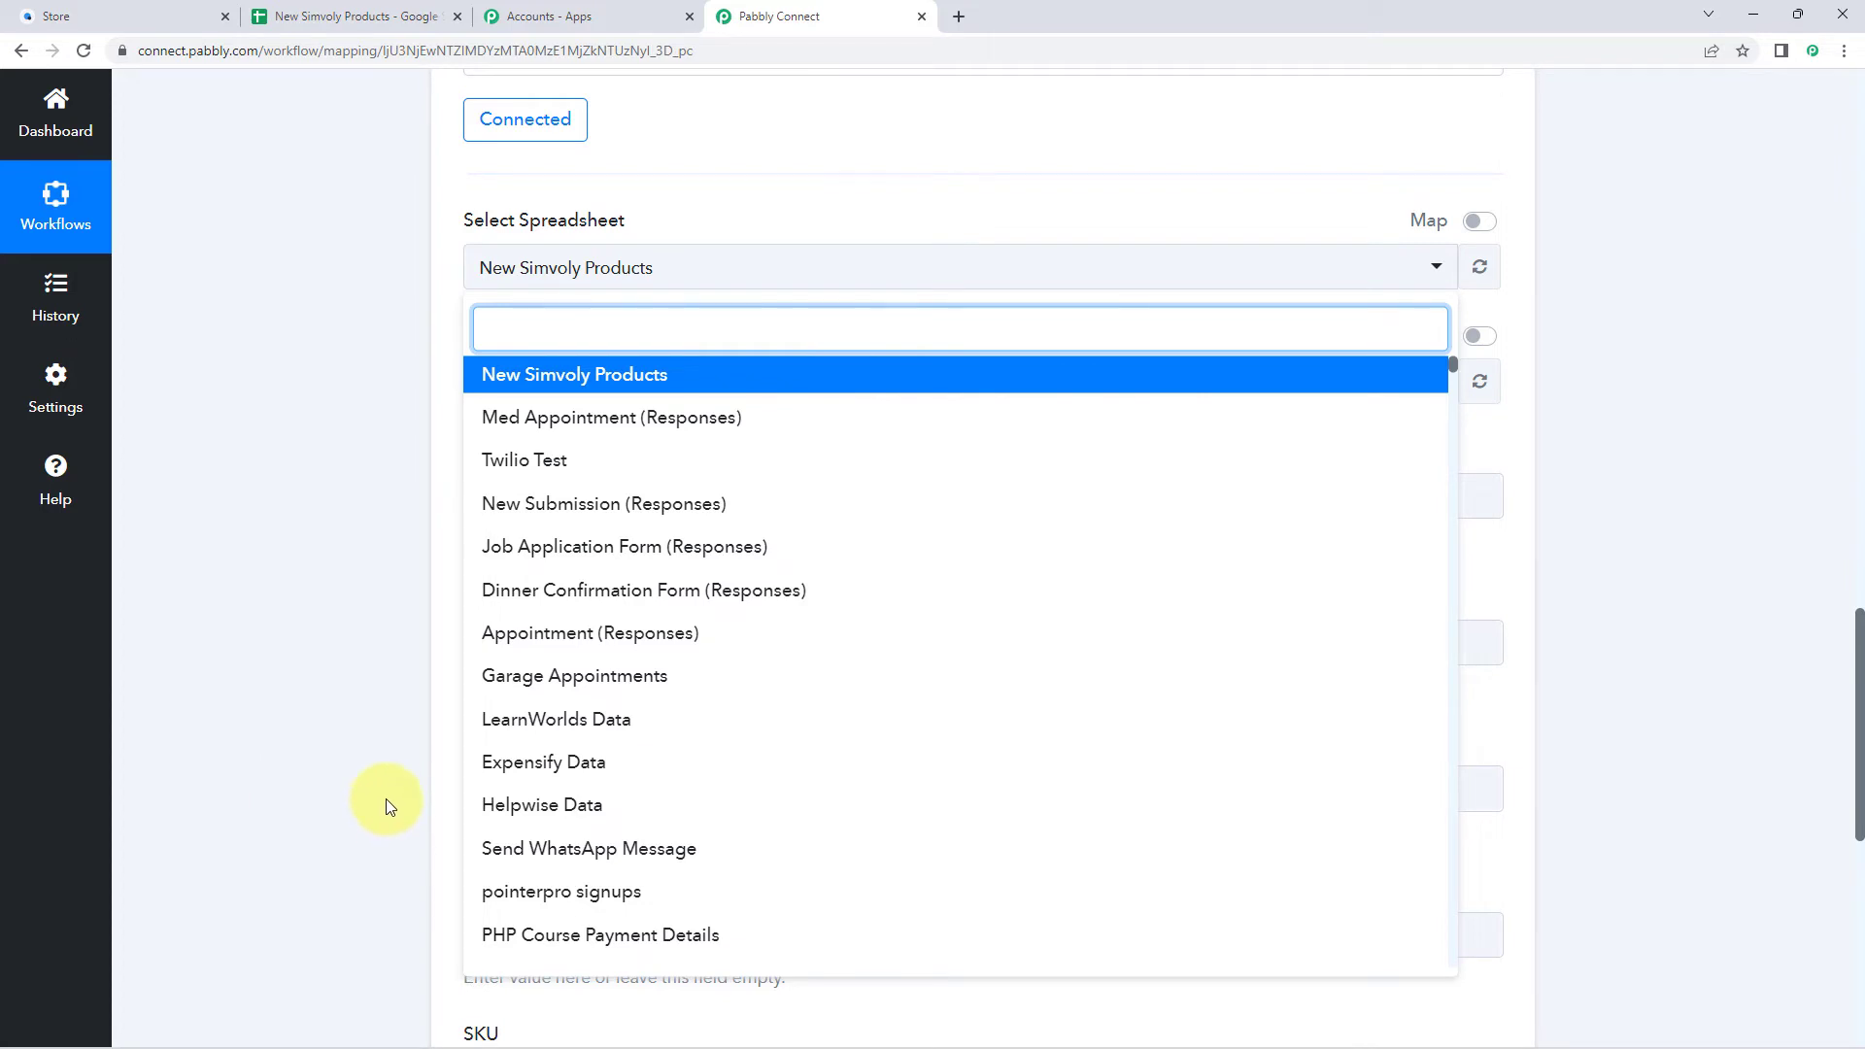
pyautogui.click(418, 17)
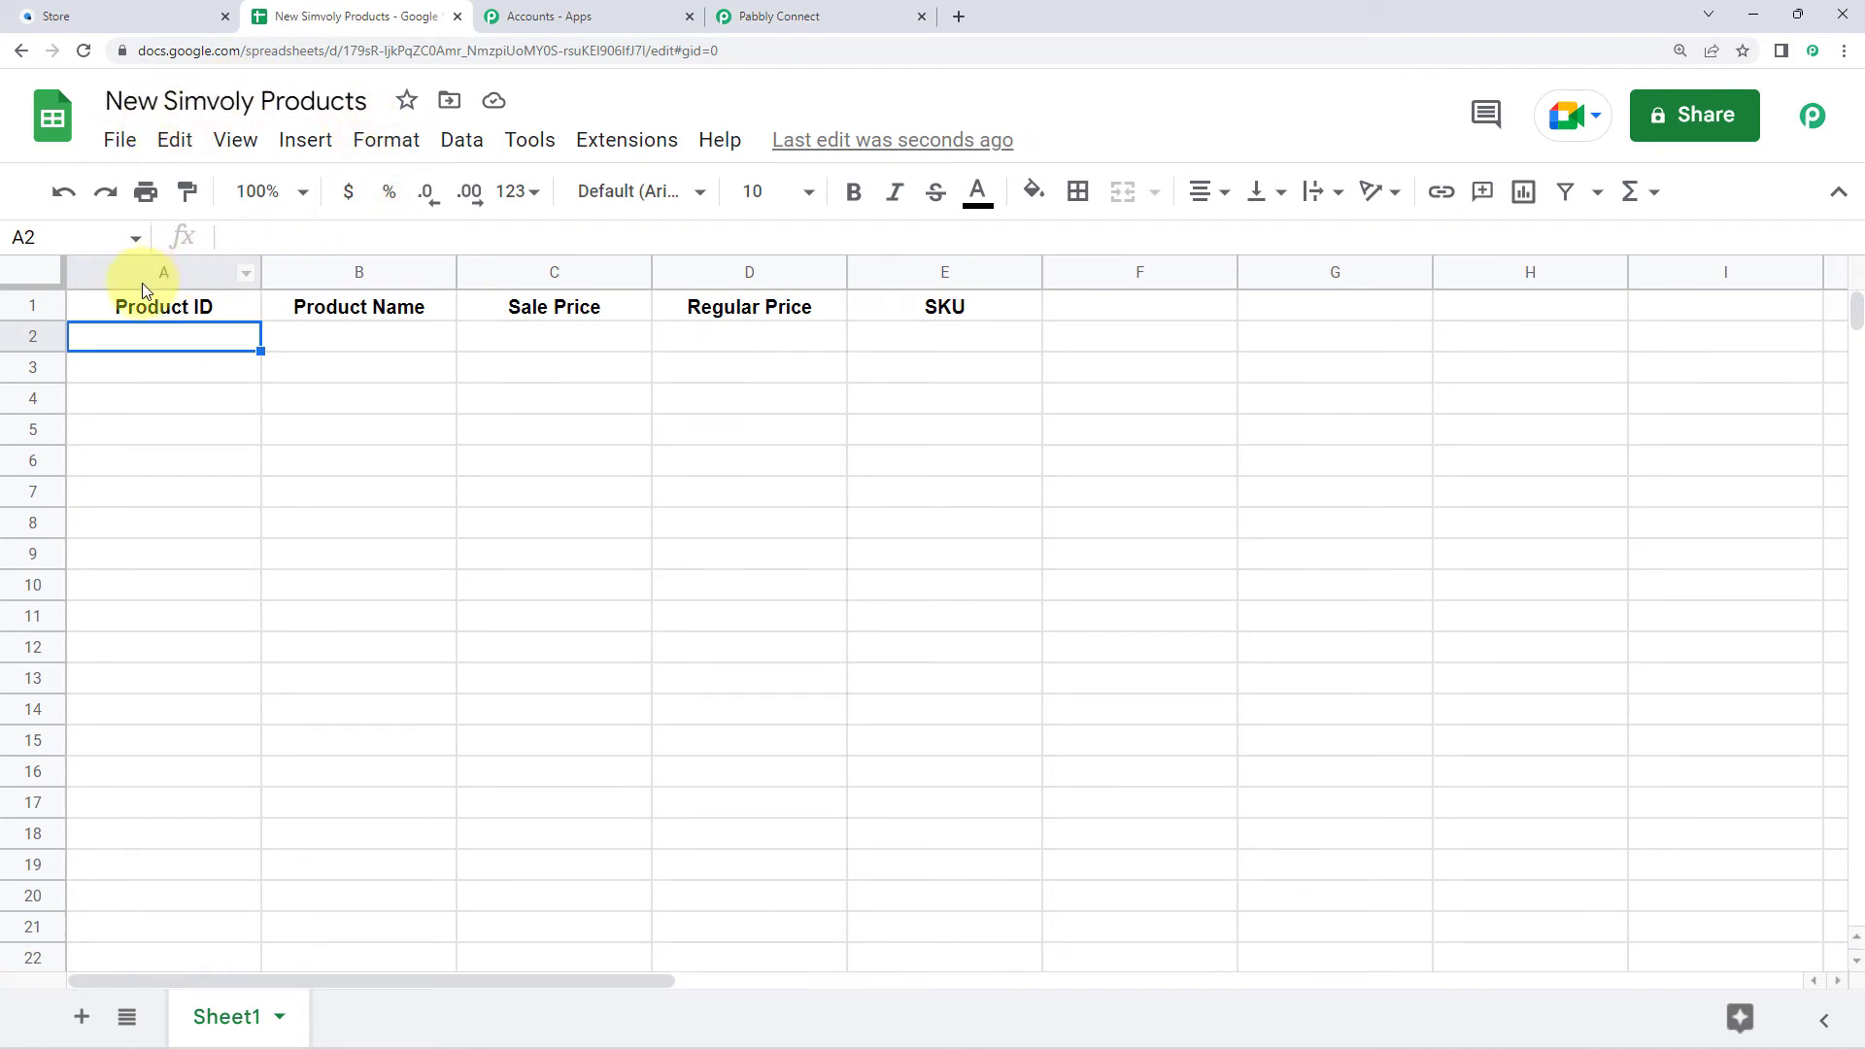
pyautogui.click(857, 14)
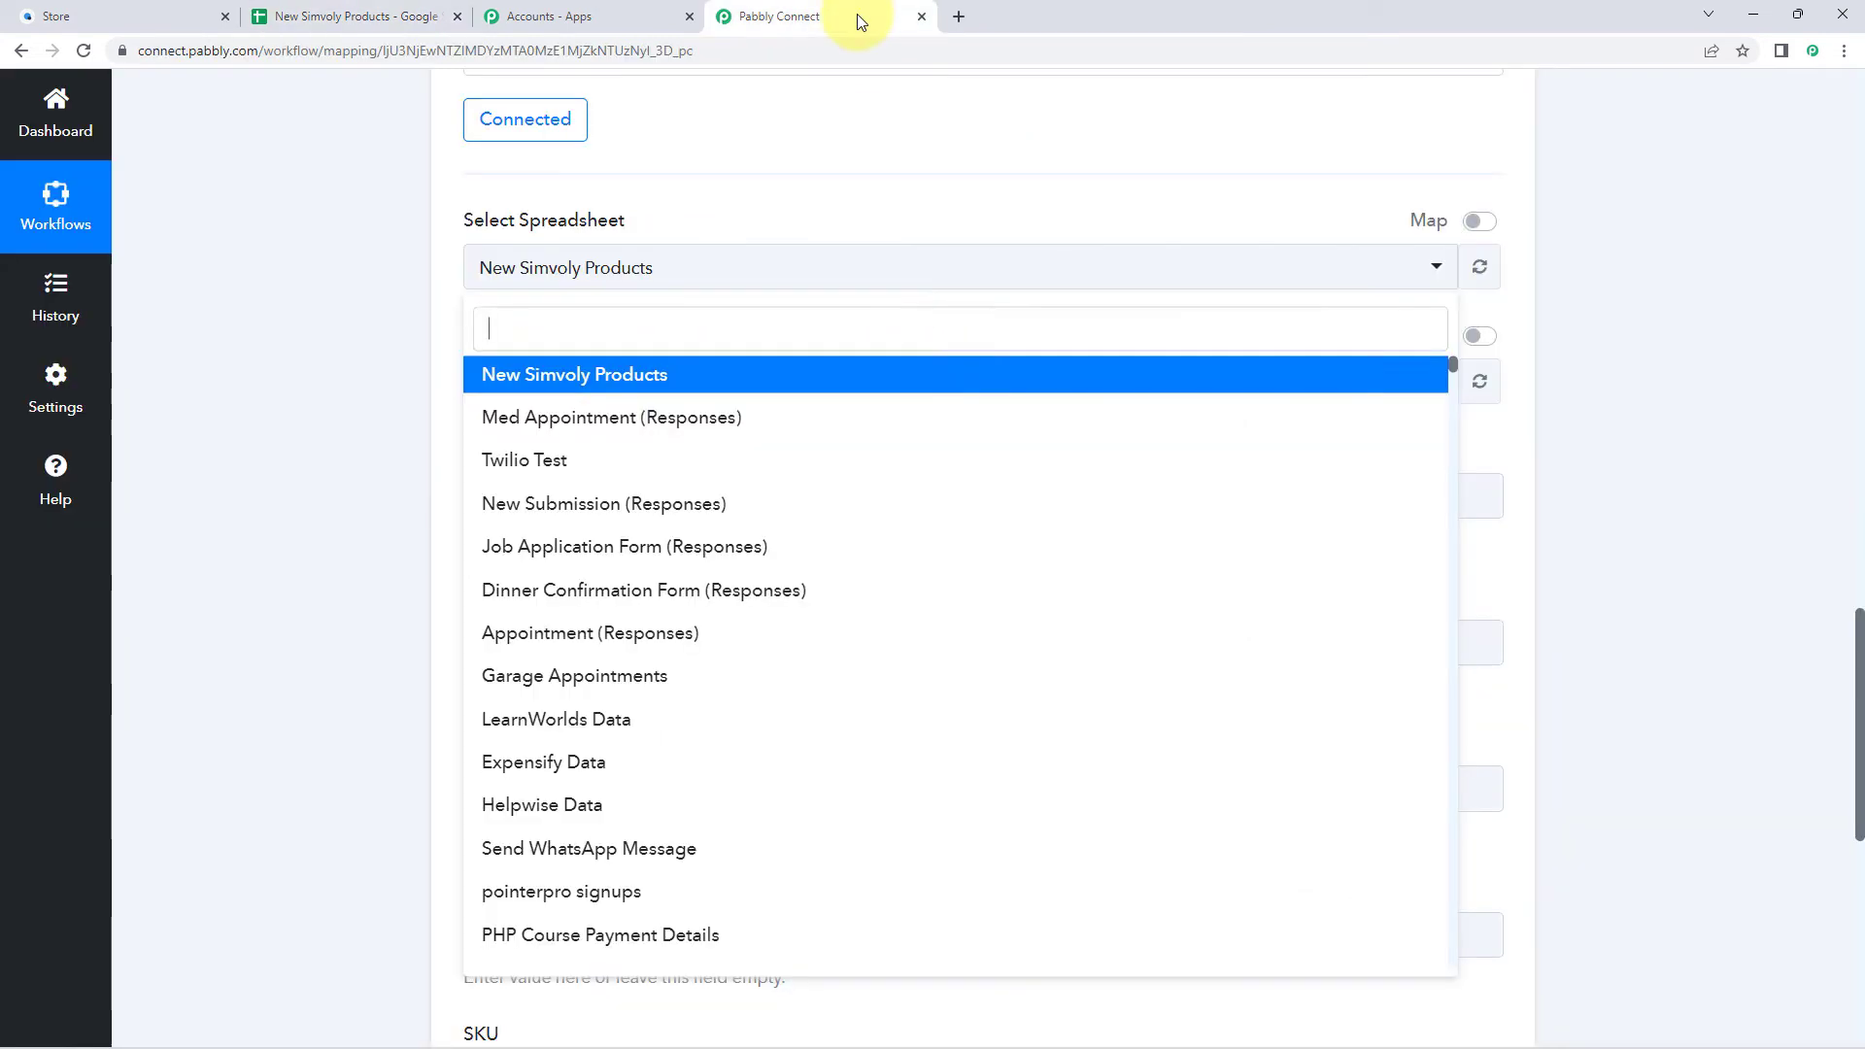
pyautogui.click(622, 373)
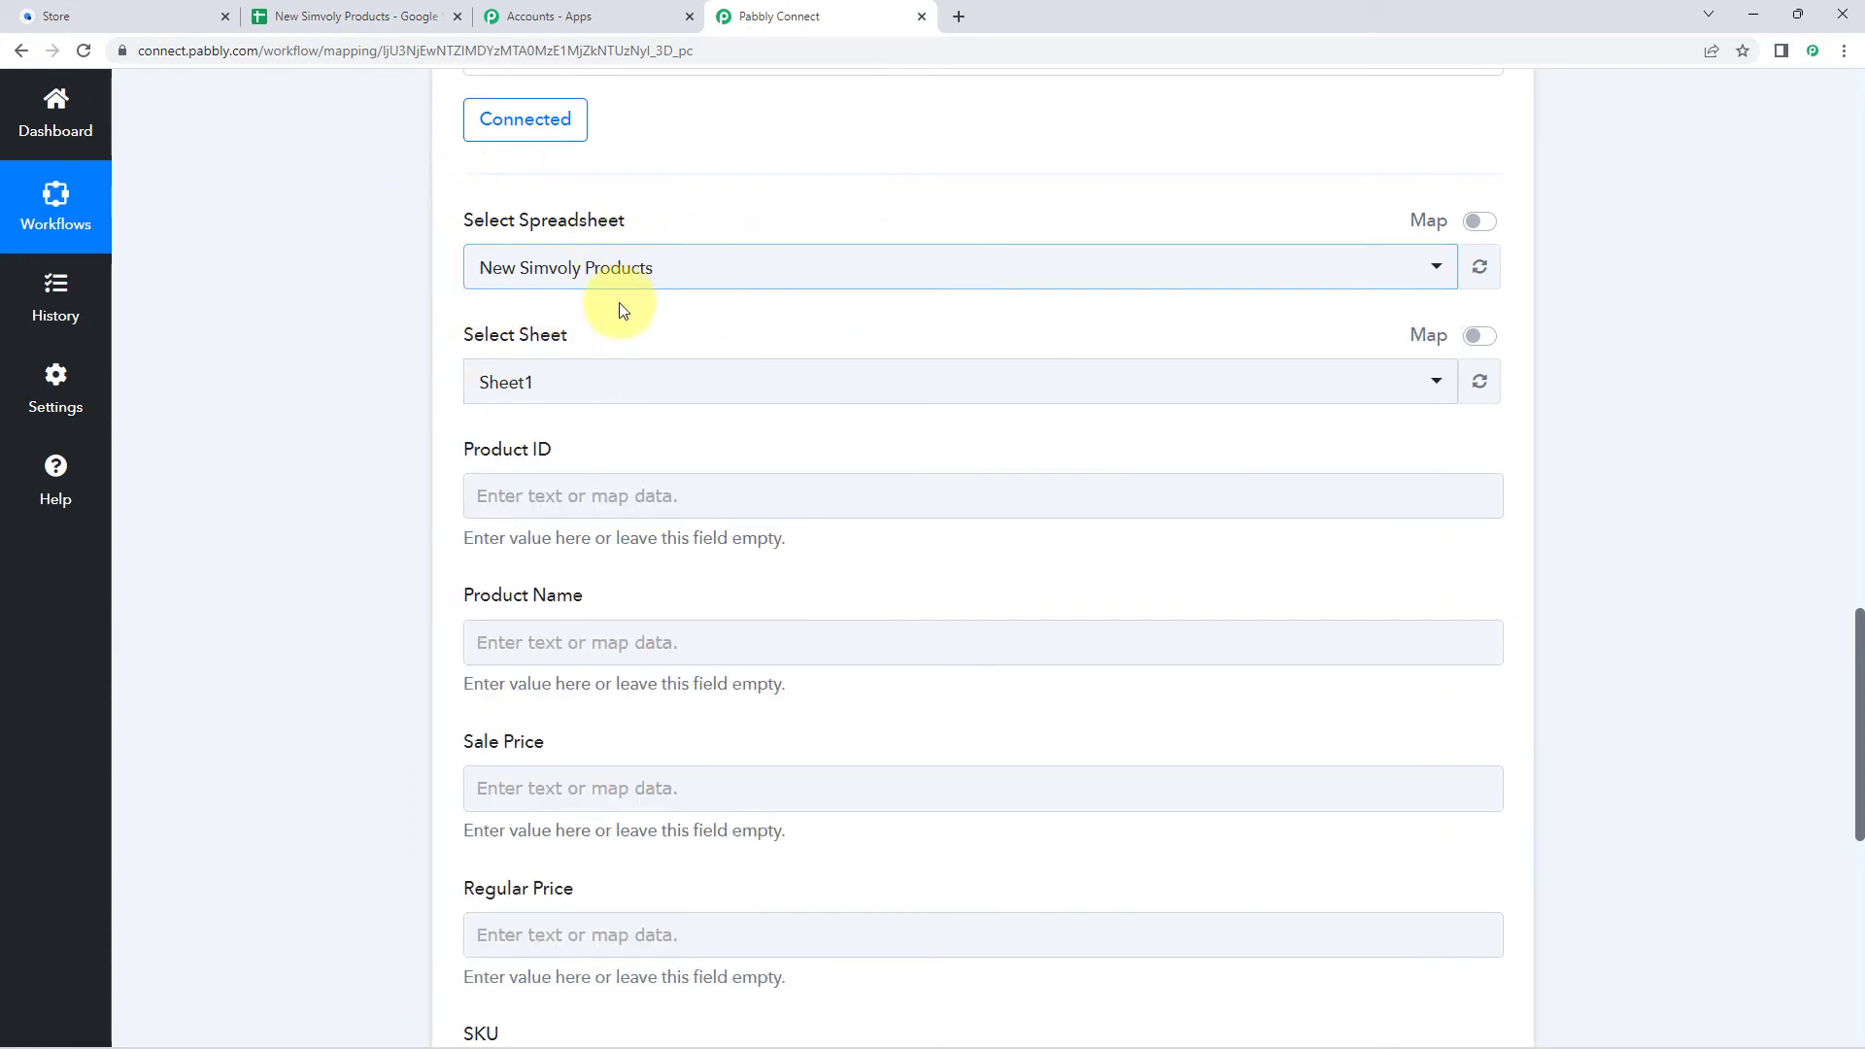
# Step: Check the sheet name in the New Simvoly Products spreadsheet and choose Sheet1 as the action's sheet
pyautogui.scroll(-1, 622, 309)
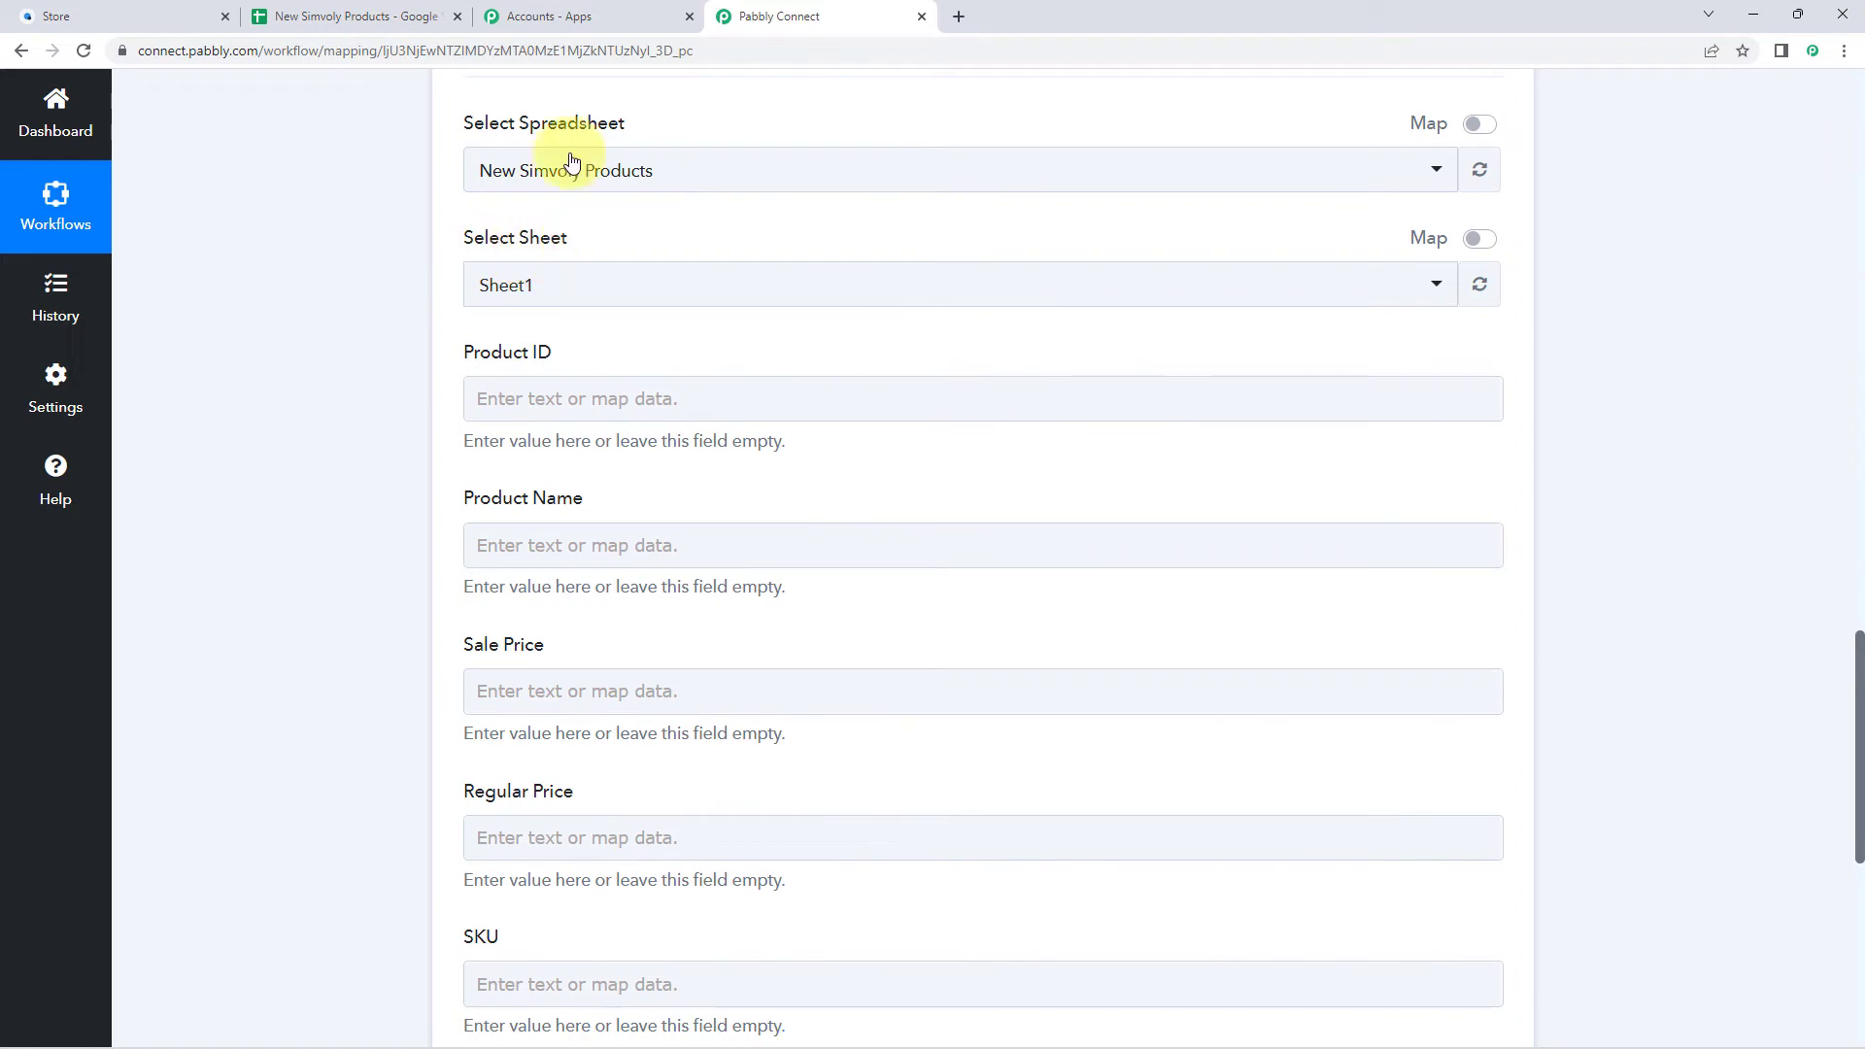
pyautogui.click(325, 16)
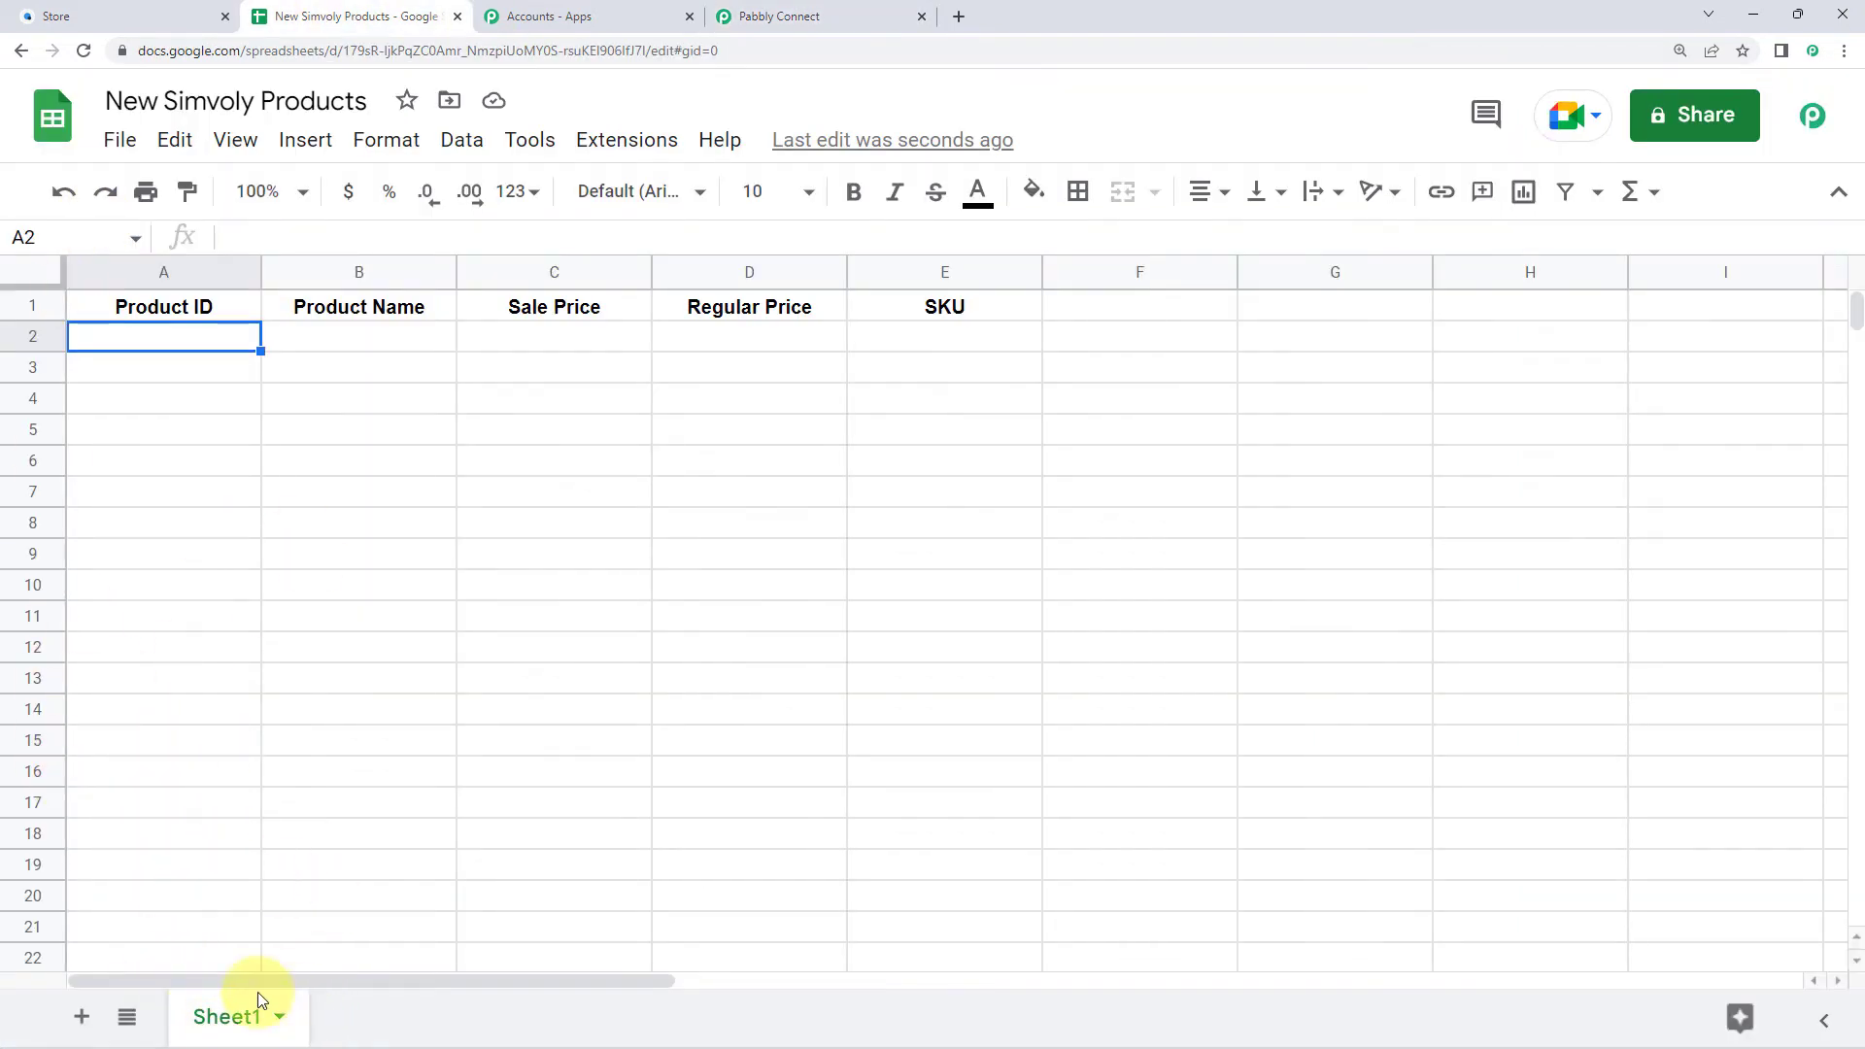
pyautogui.click(782, 16)
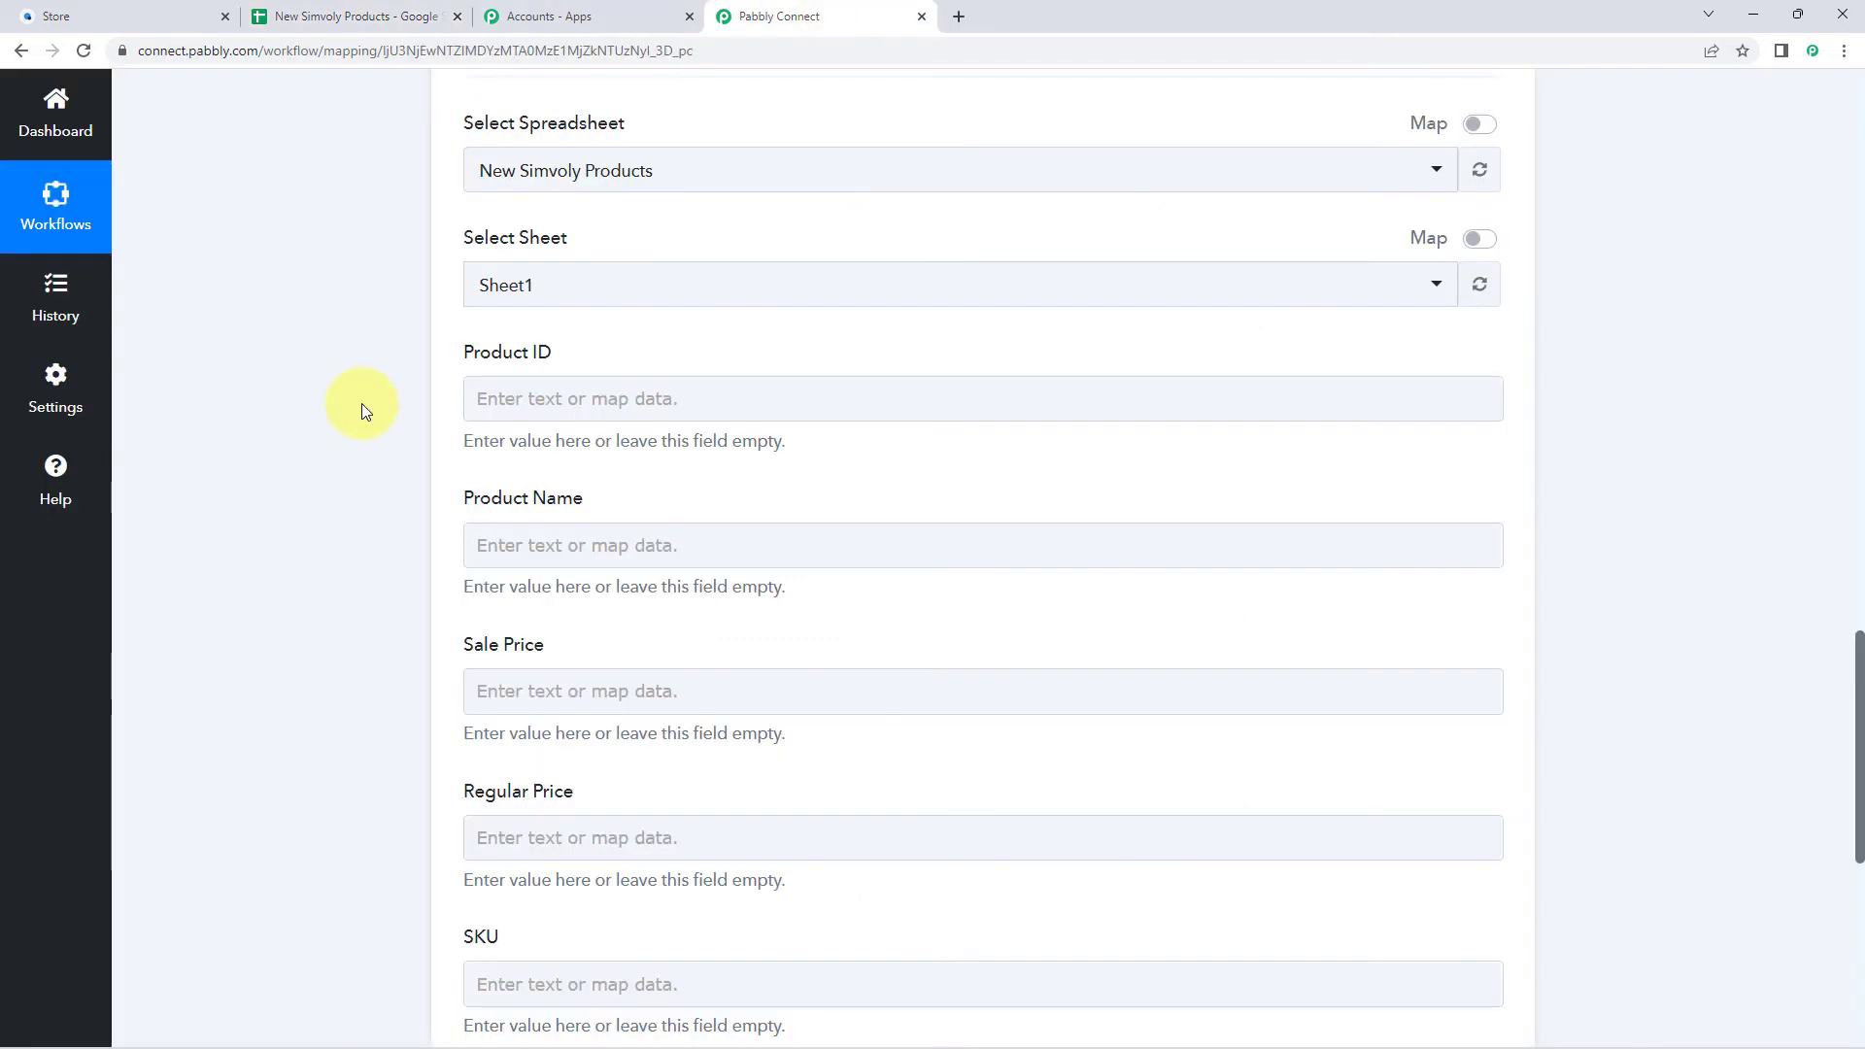
pyautogui.click(541, 285)
pyautogui.click(566, 398)
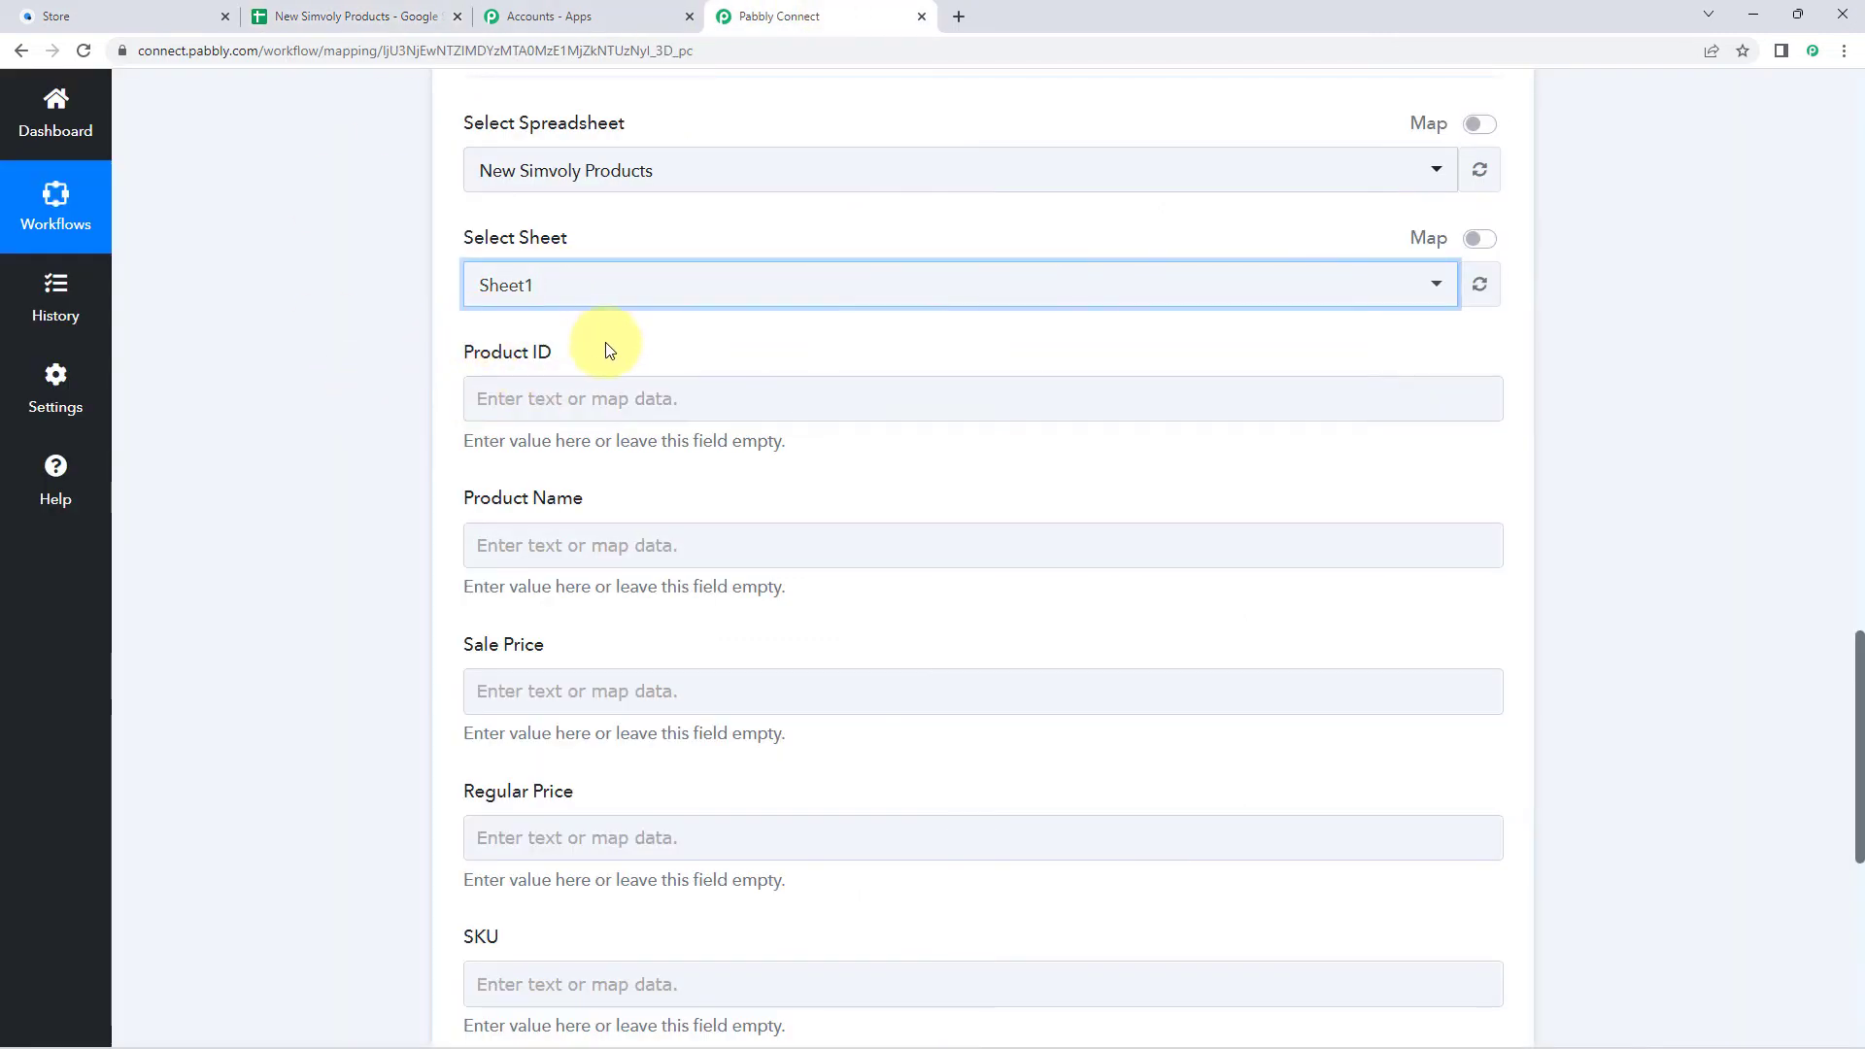
# Step: Compare the spreadsheet's column headers with the action's Product ID, Product Name, Sale Price, Regular Price and SKU fields
pyautogui.scroll(-1, 598, 374)
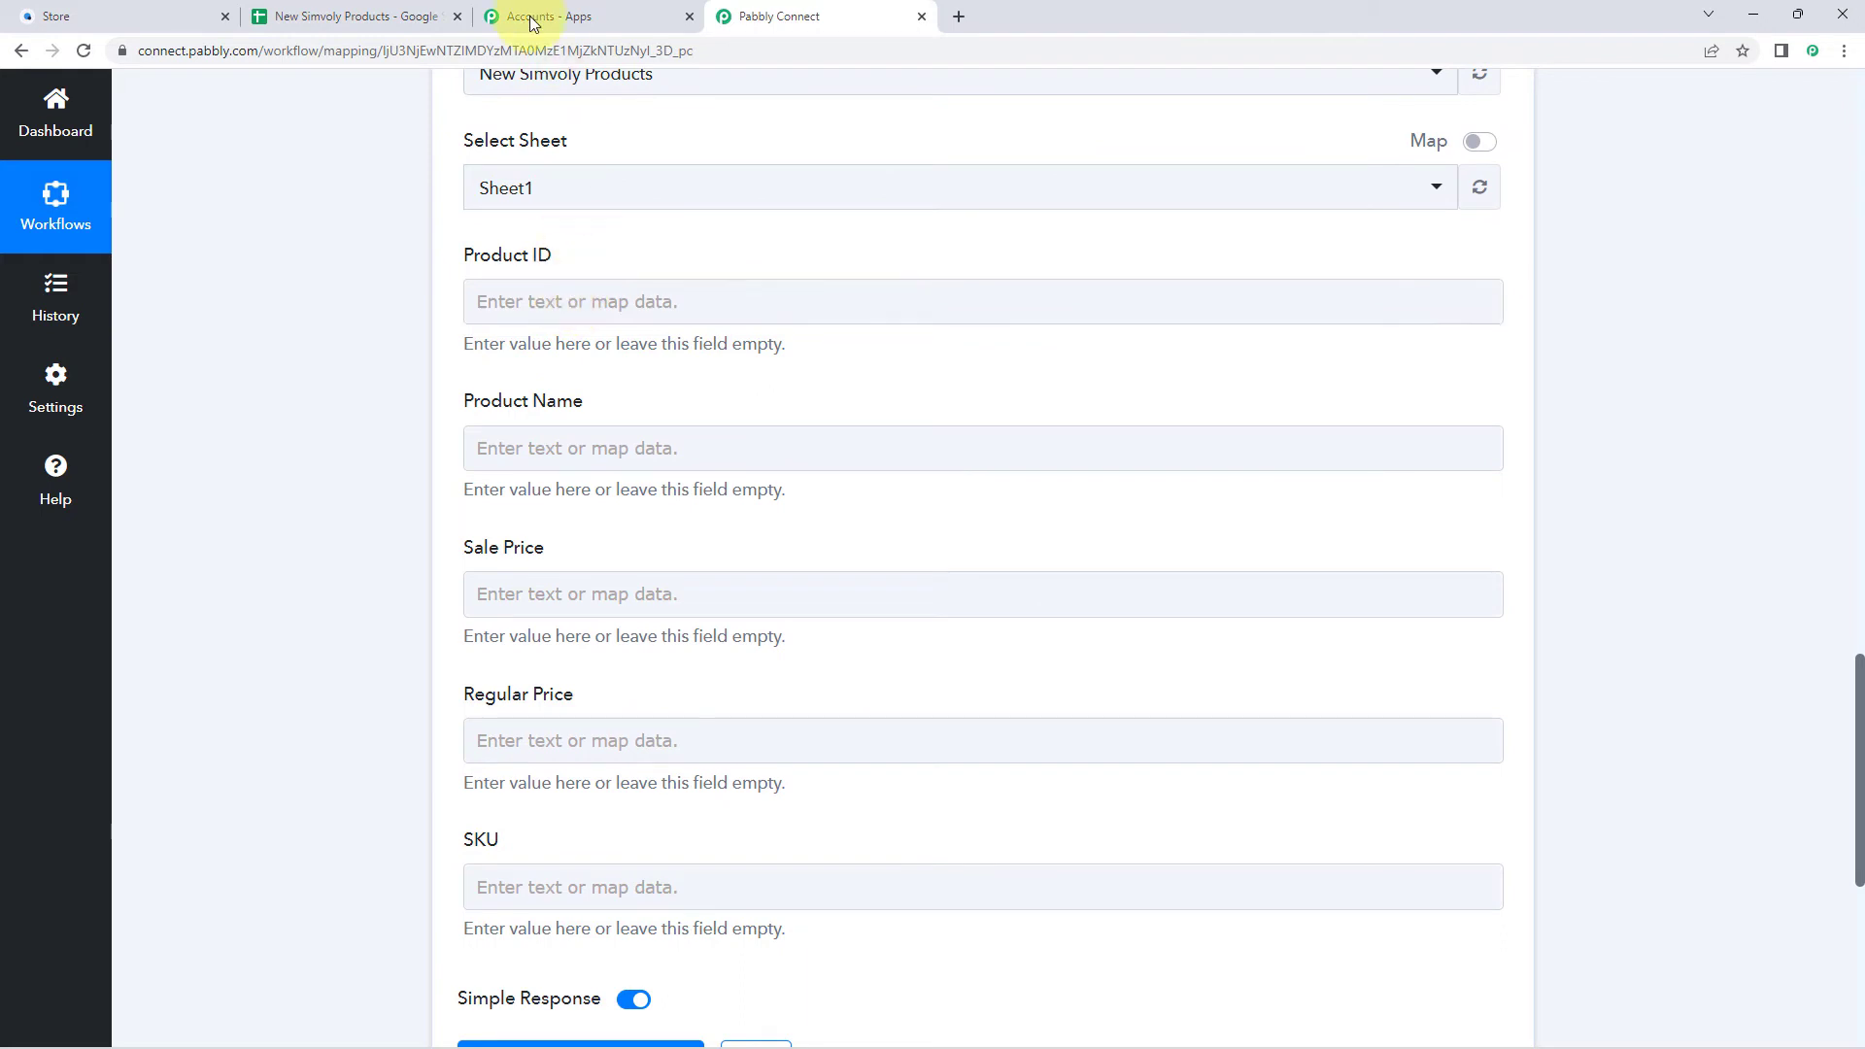
pyautogui.click(360, 16)
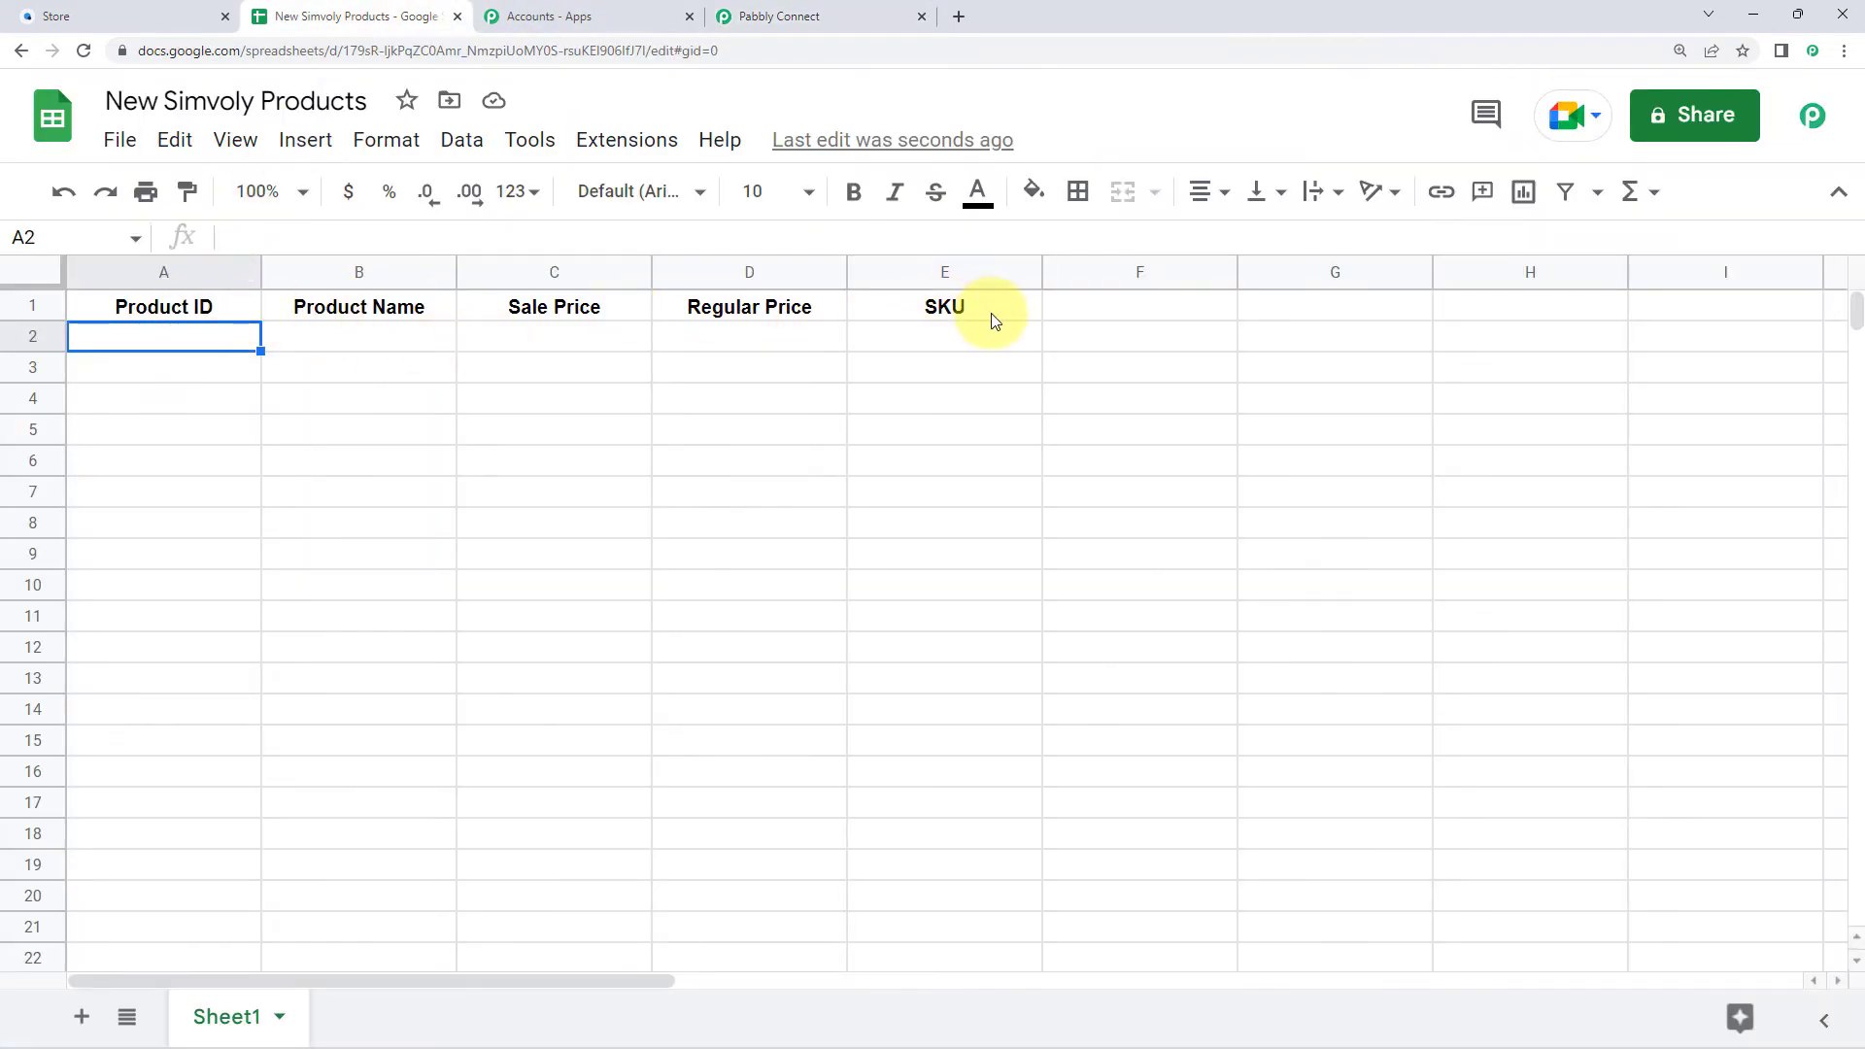
pyautogui.click(862, 14)
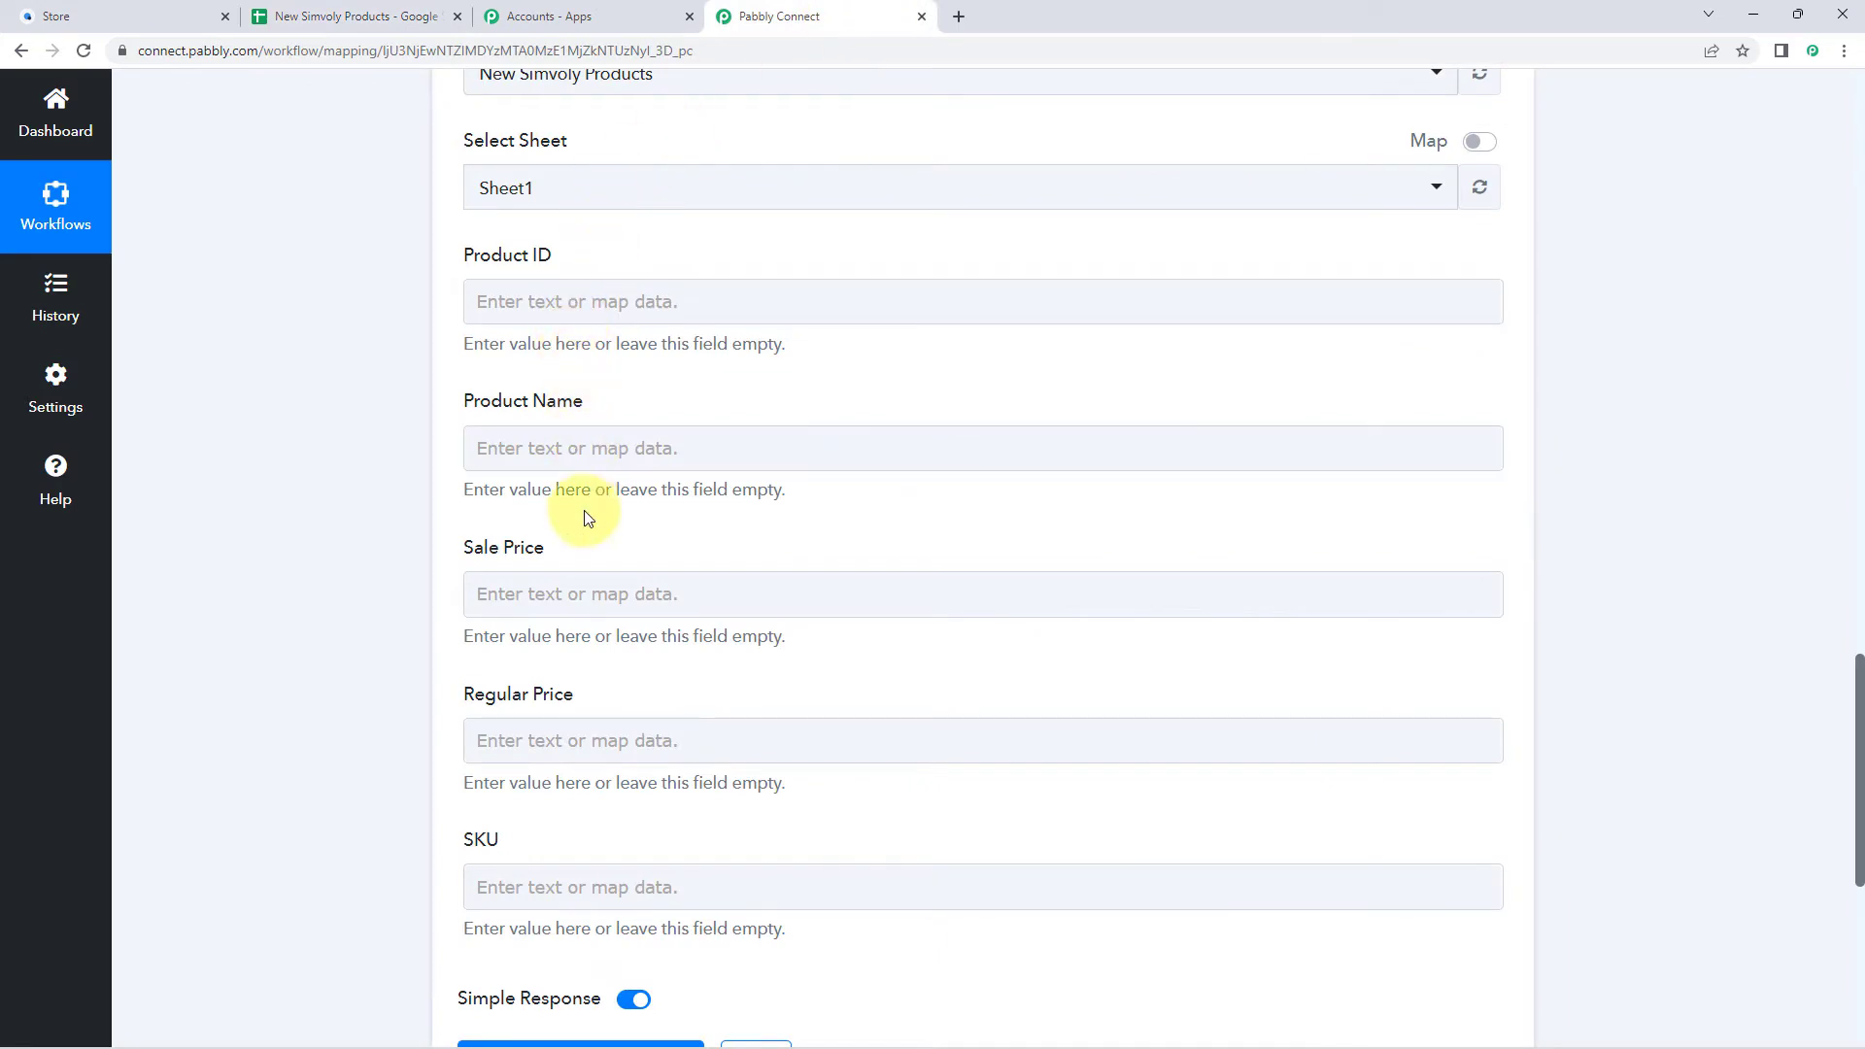
pyautogui.click(361, 17)
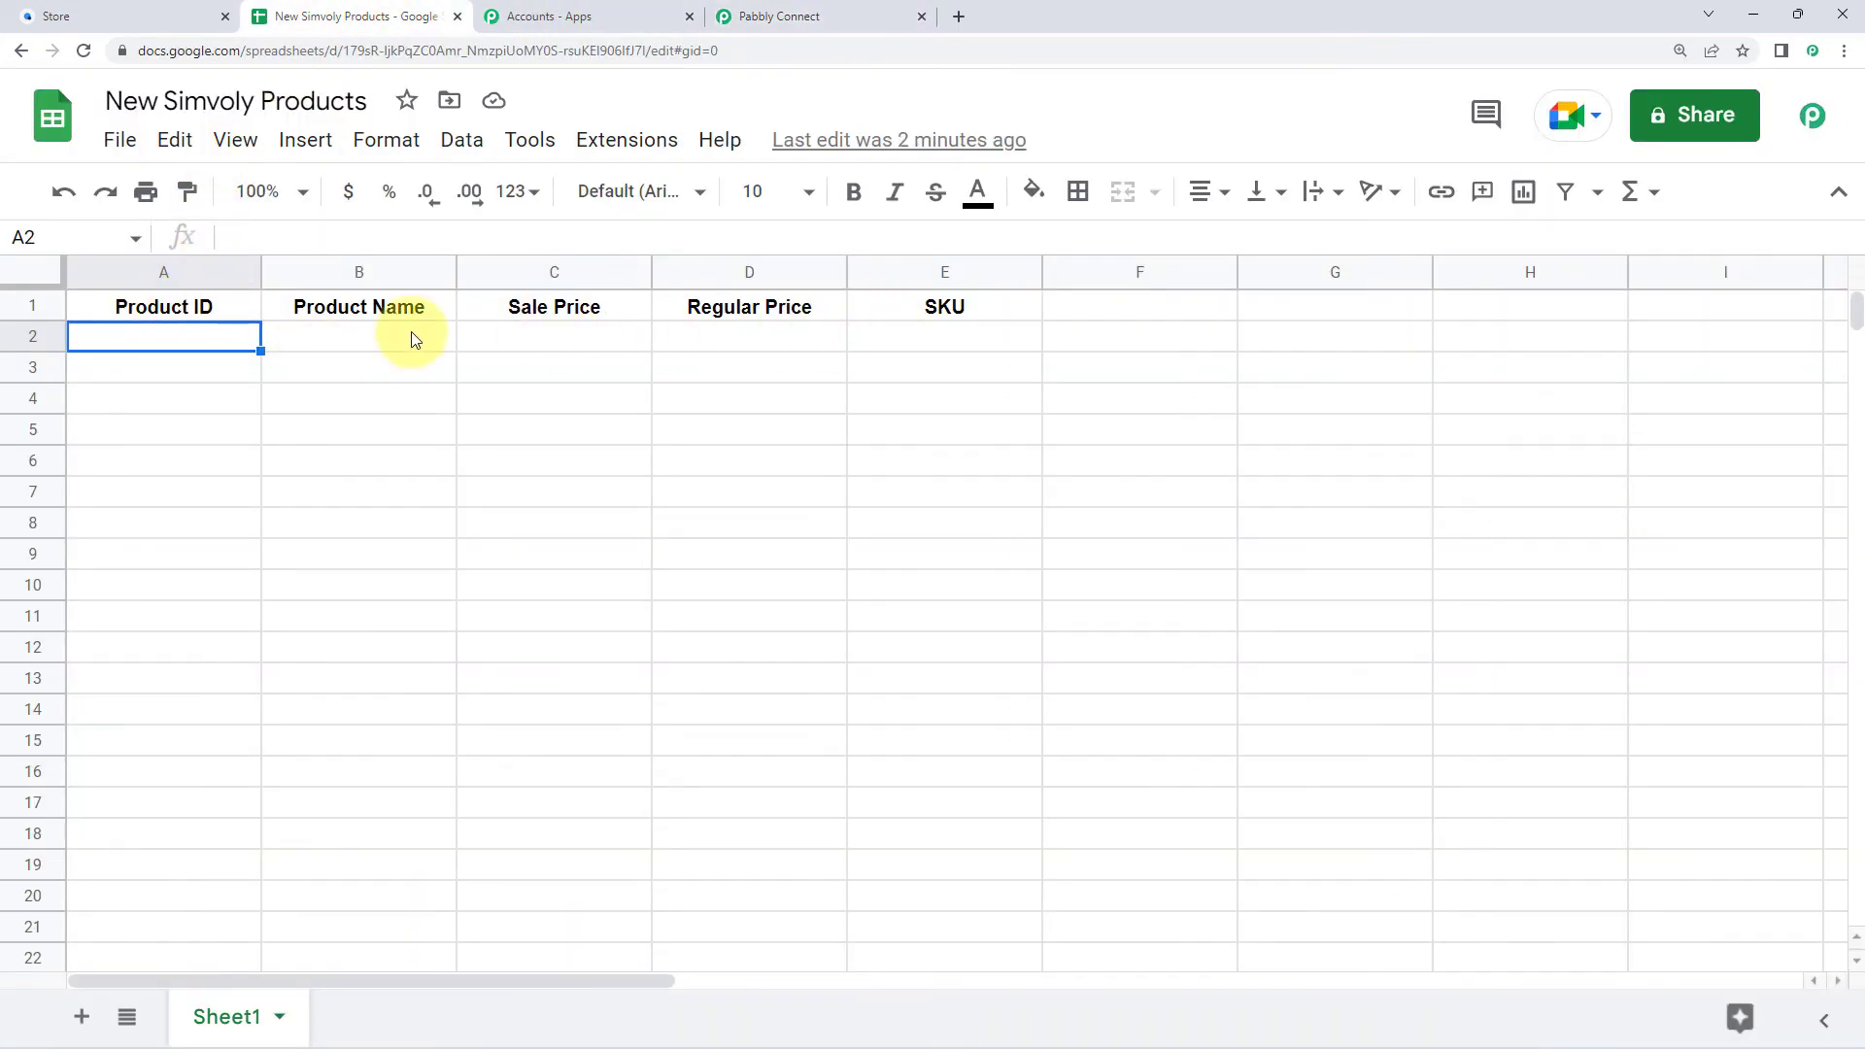
pyautogui.click(834, 12)
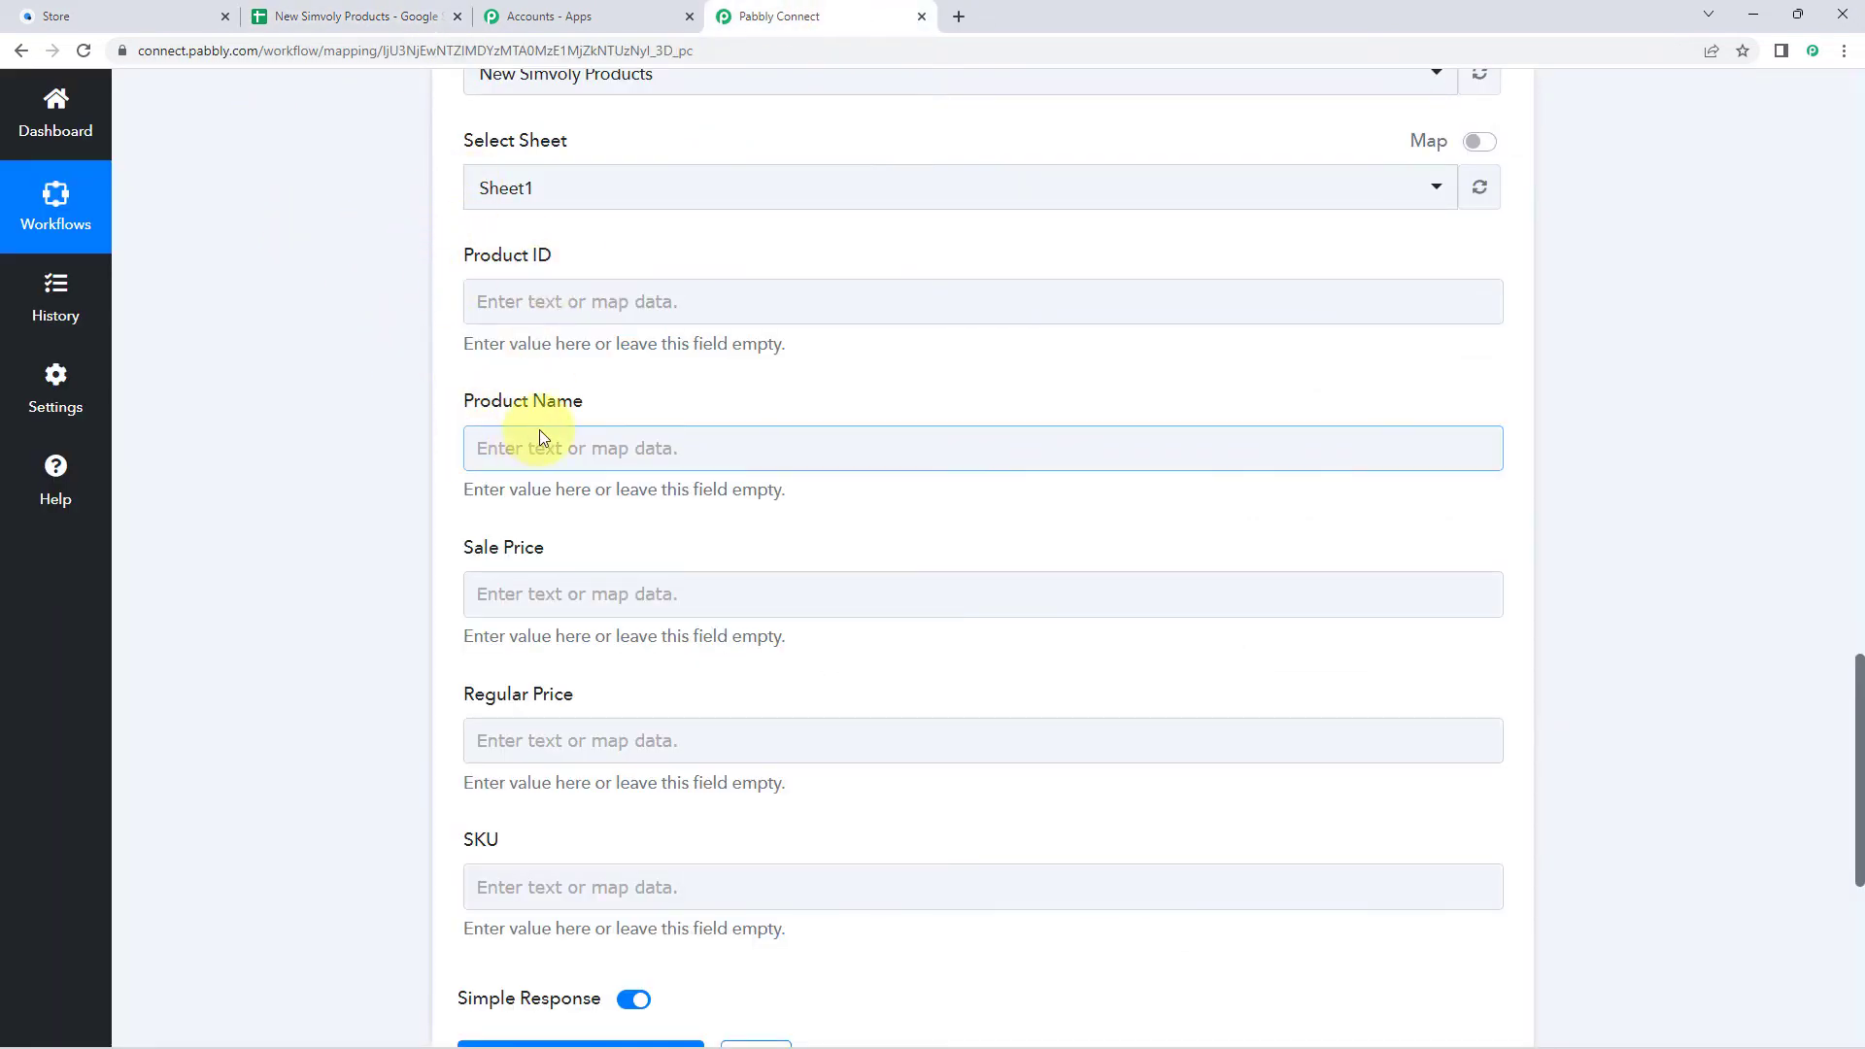
# Step: Locate the Id value in the trigger's webhook response that corresponds to the action's Product ID field
pyautogui.click(545, 307)
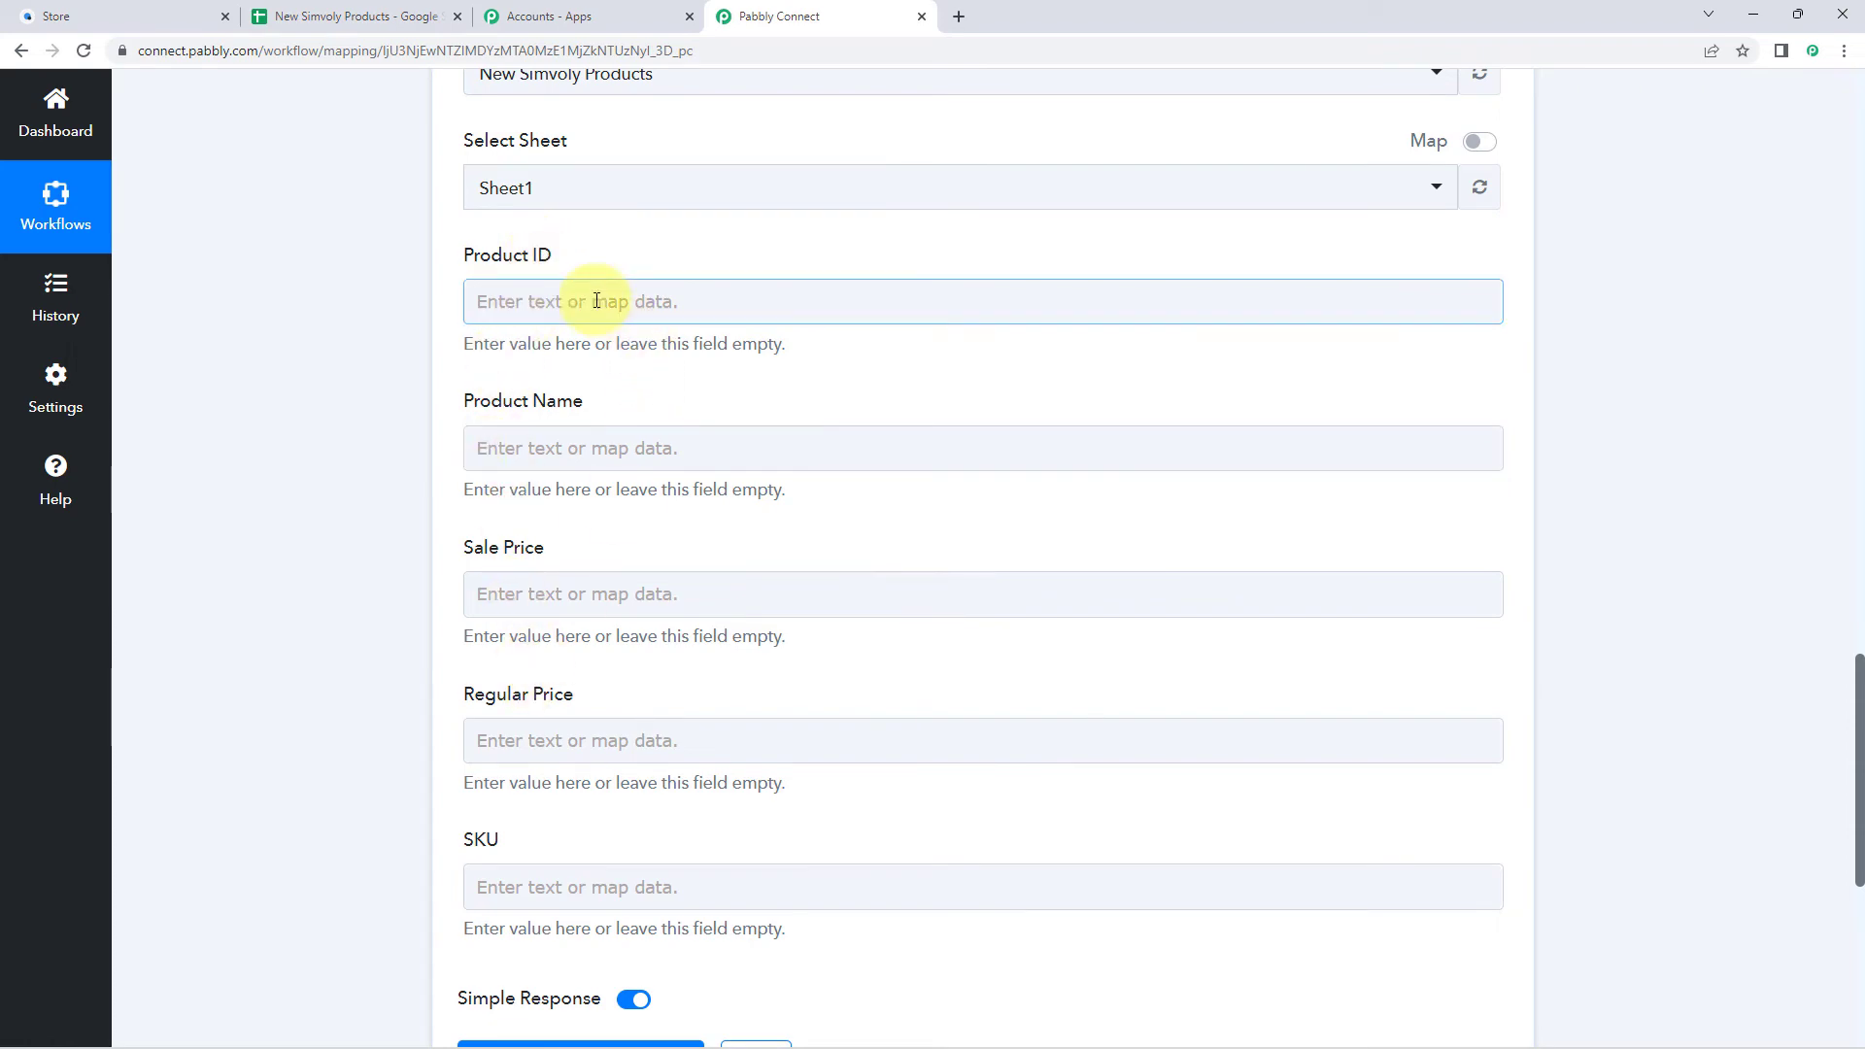
pyautogui.scroll(10, 854, 379)
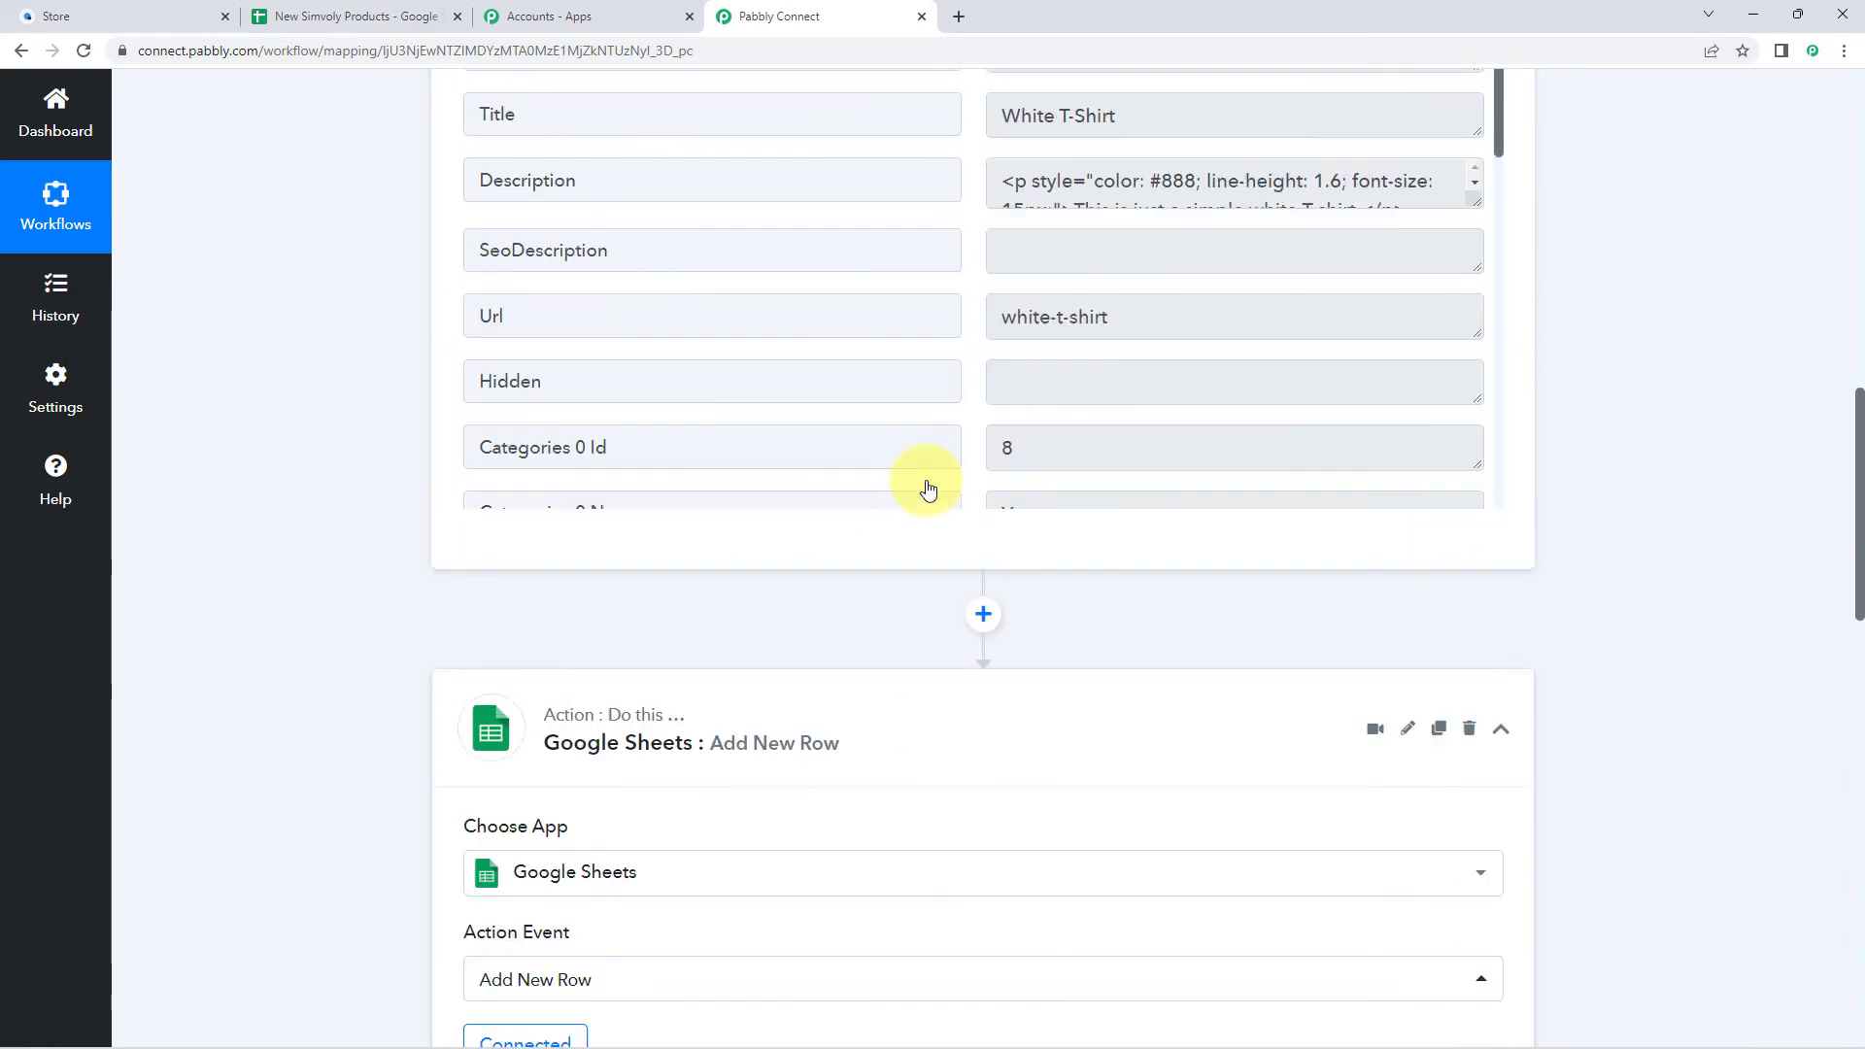
pyautogui.scroll(4, 957, 427)
pyautogui.scroll(-2, 978, 404)
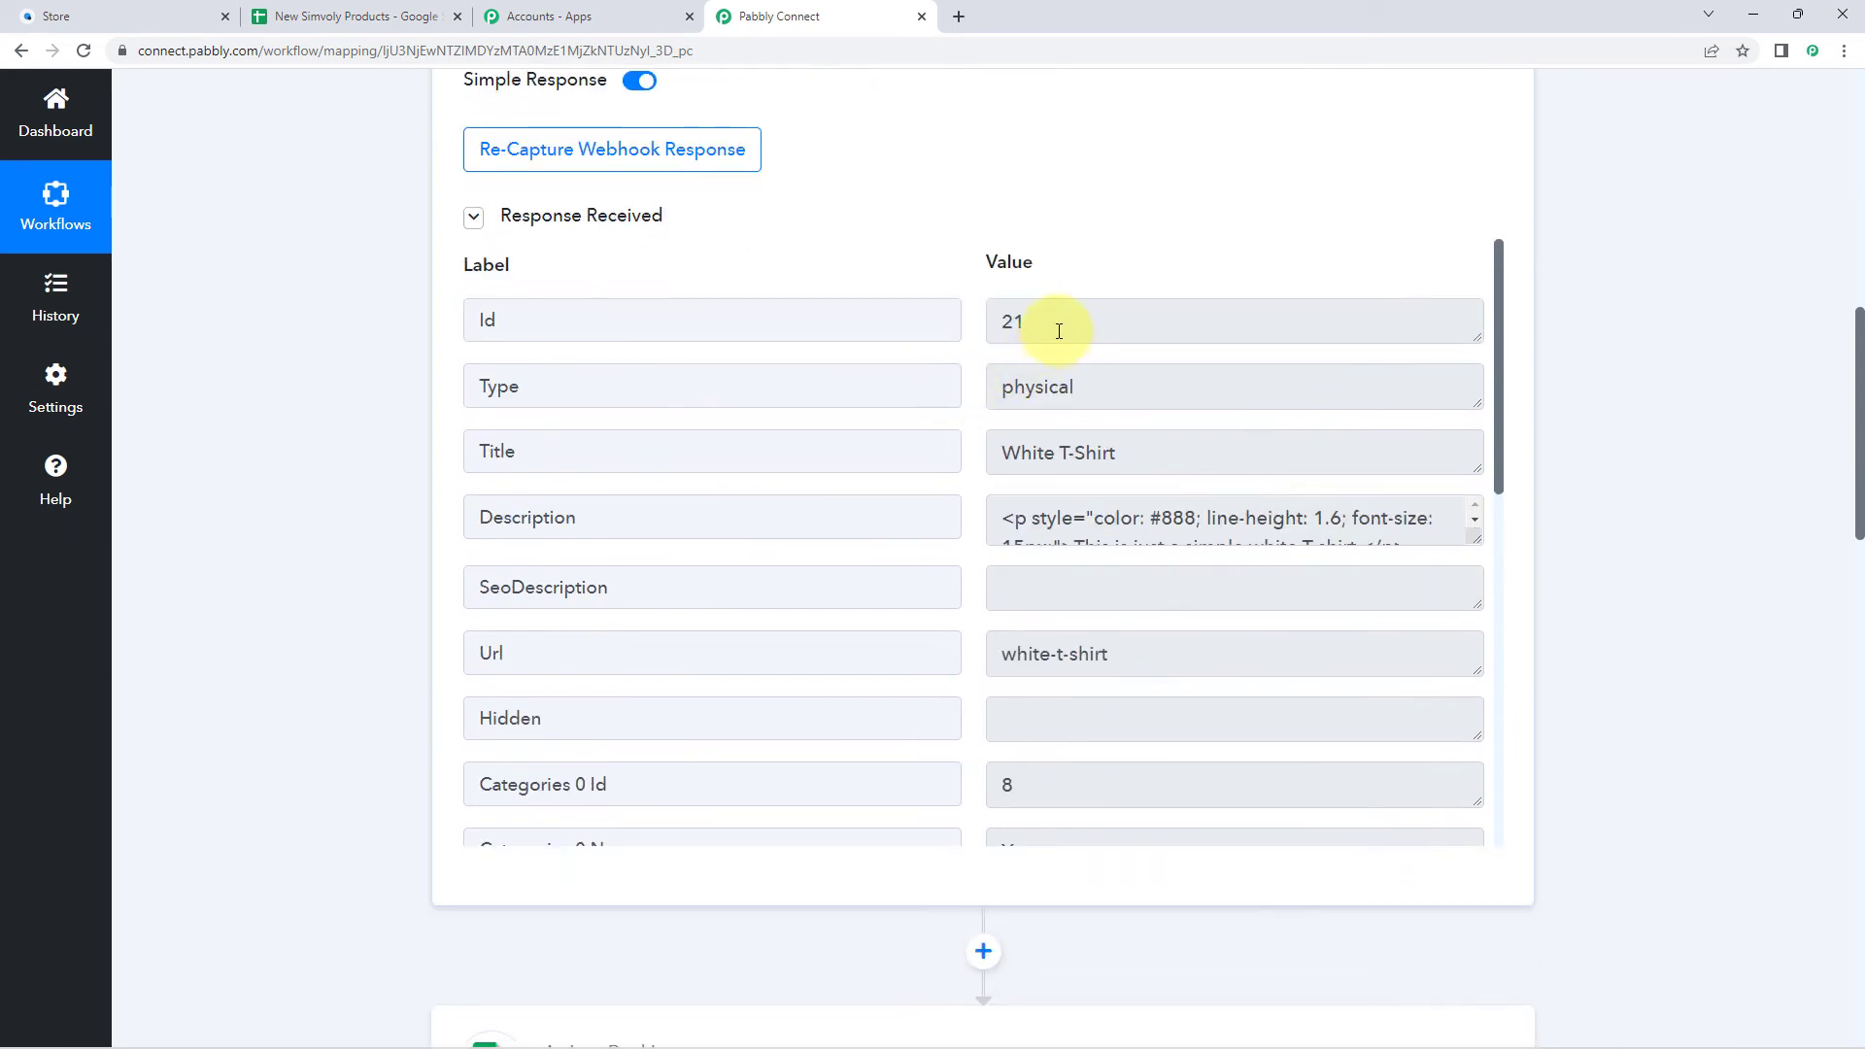
pyautogui.click(1058, 331)
pyautogui.click(695, 335)
pyautogui.click(1020, 320)
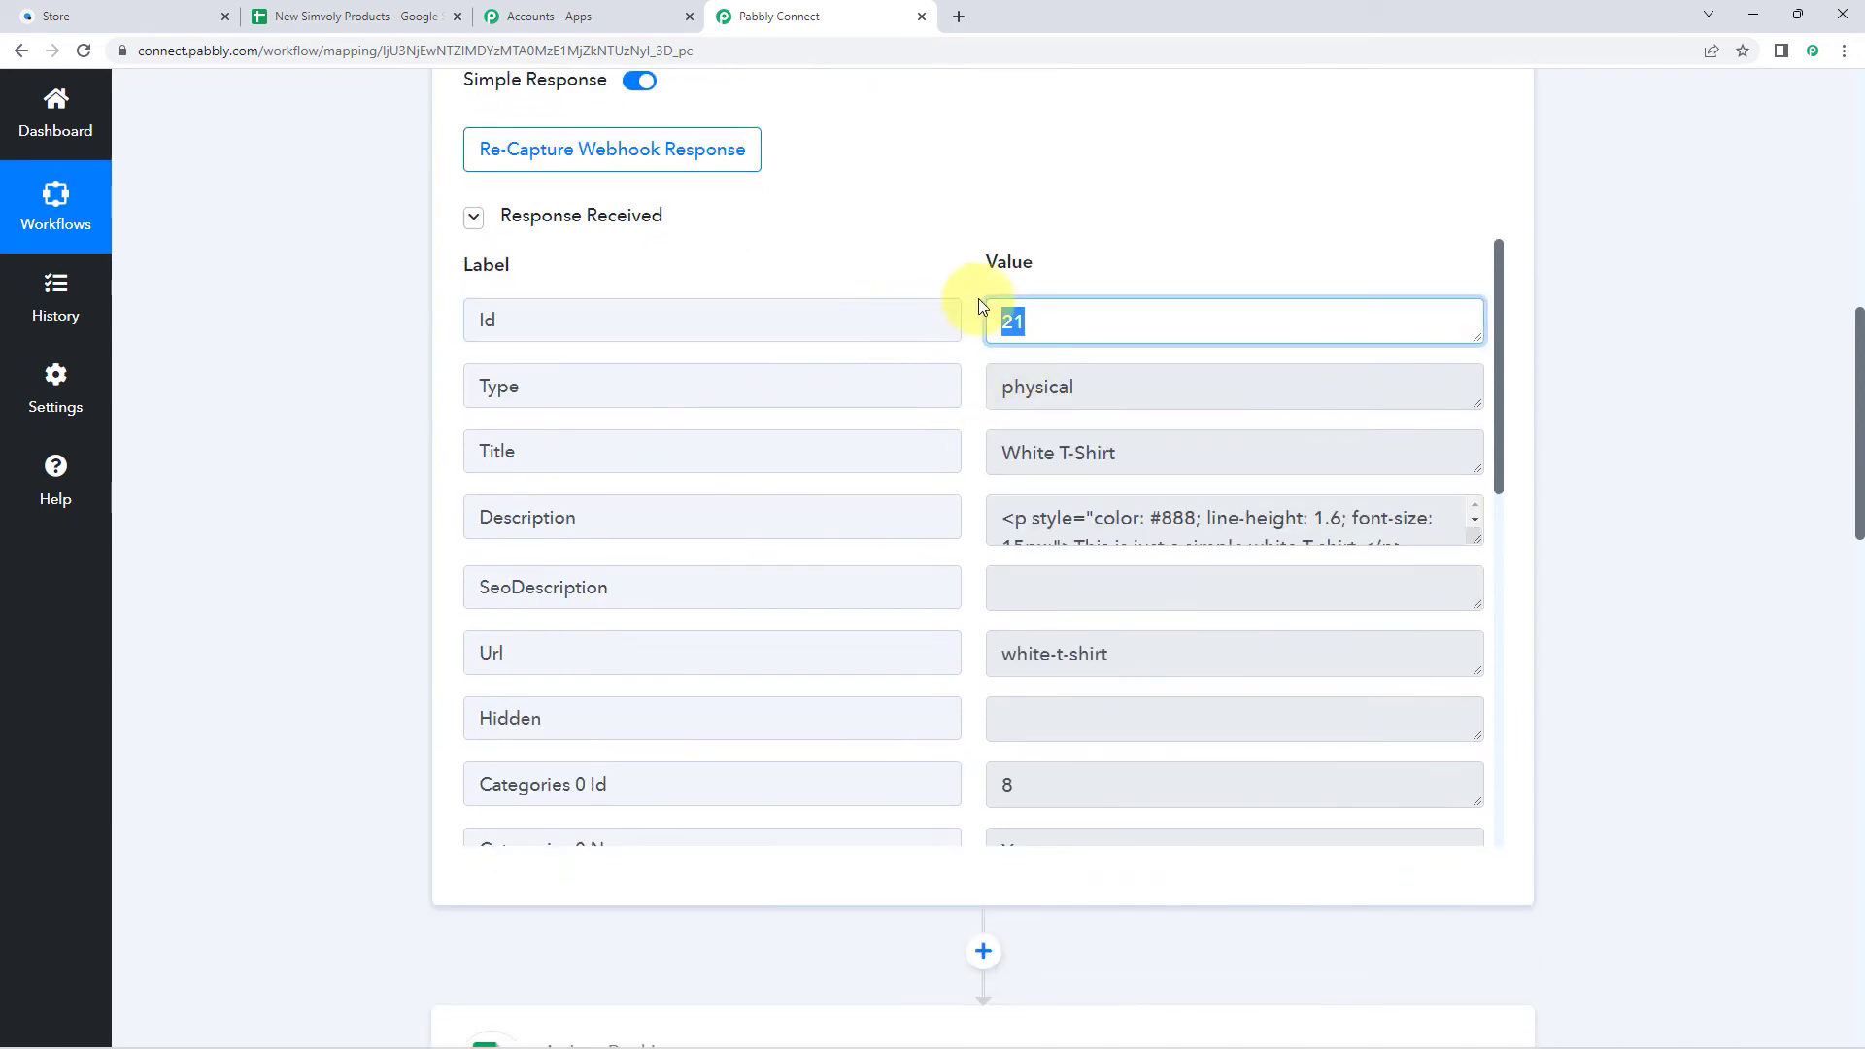
pyautogui.click(977, 299)
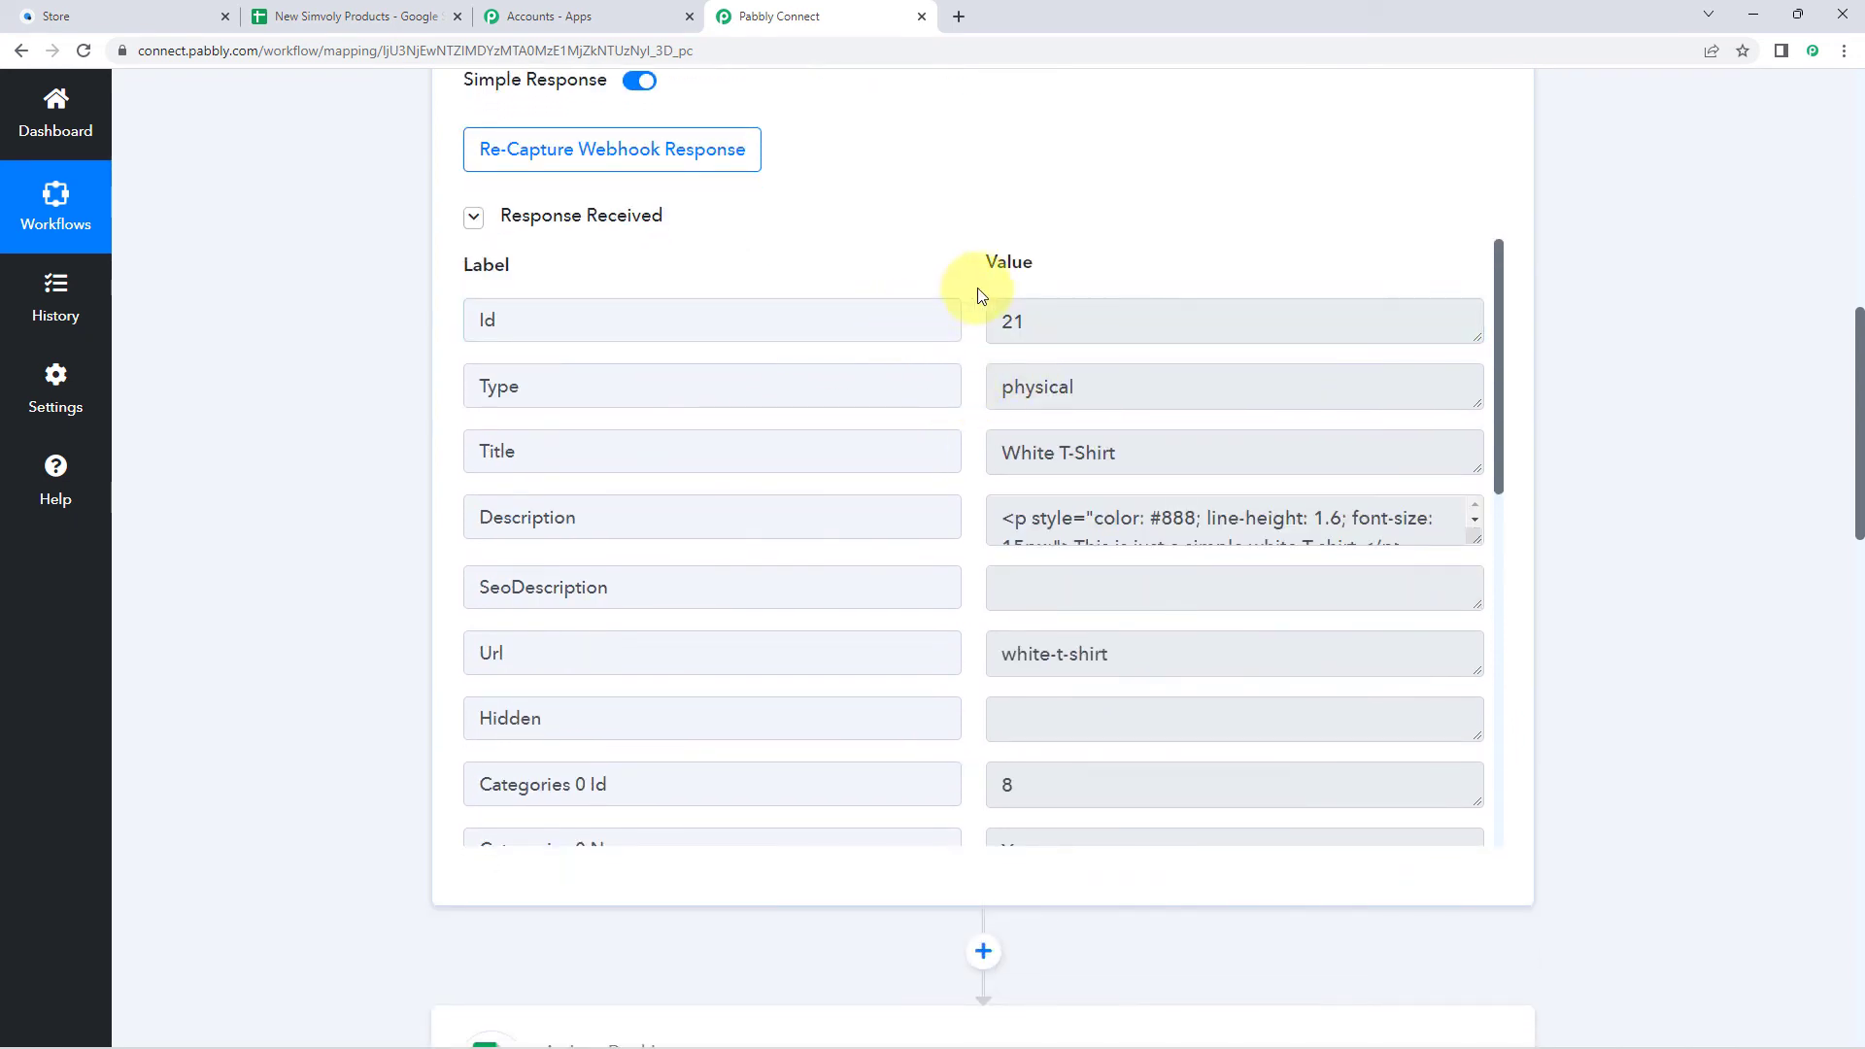
# Step: Map the action's Product ID field to the Id value from the Simvoly: New Product trigger
pyautogui.click(1081, 320)
pyautogui.scroll(-8, 421, 425)
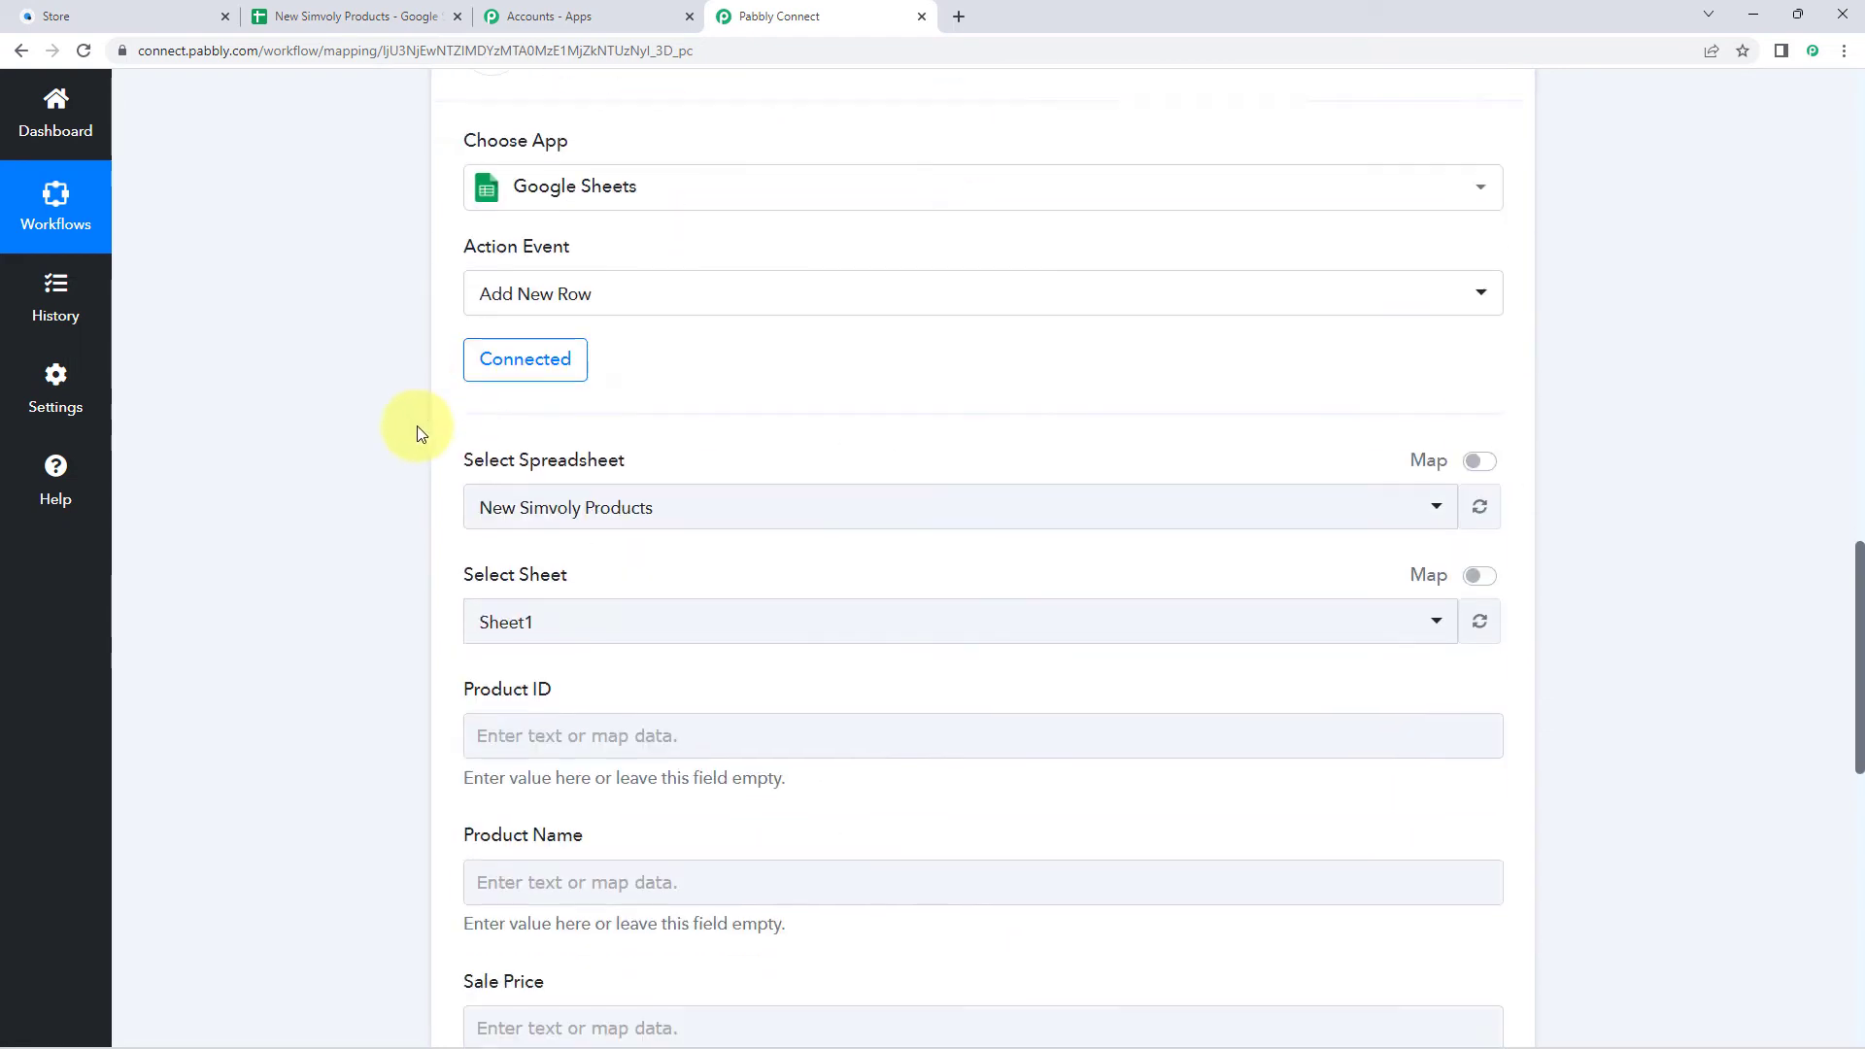
pyautogui.scroll(-5, 417, 425)
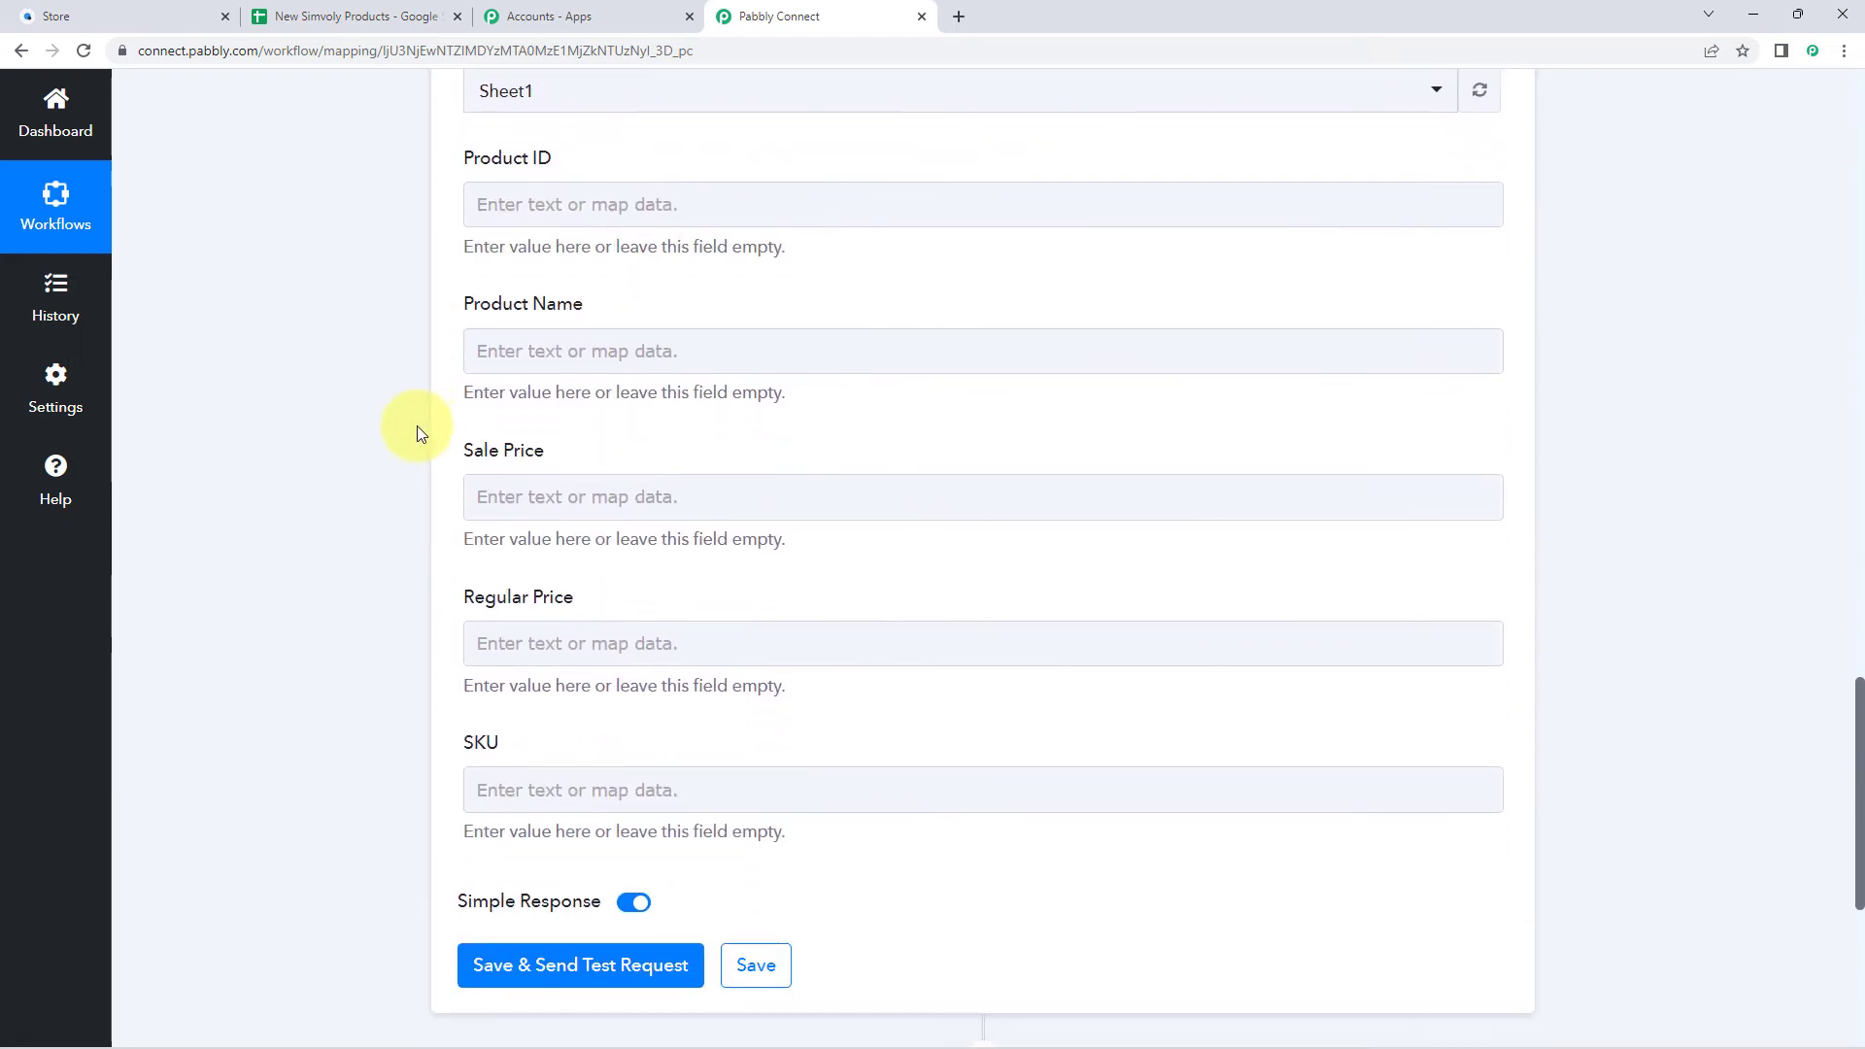
pyautogui.click(515, 209)
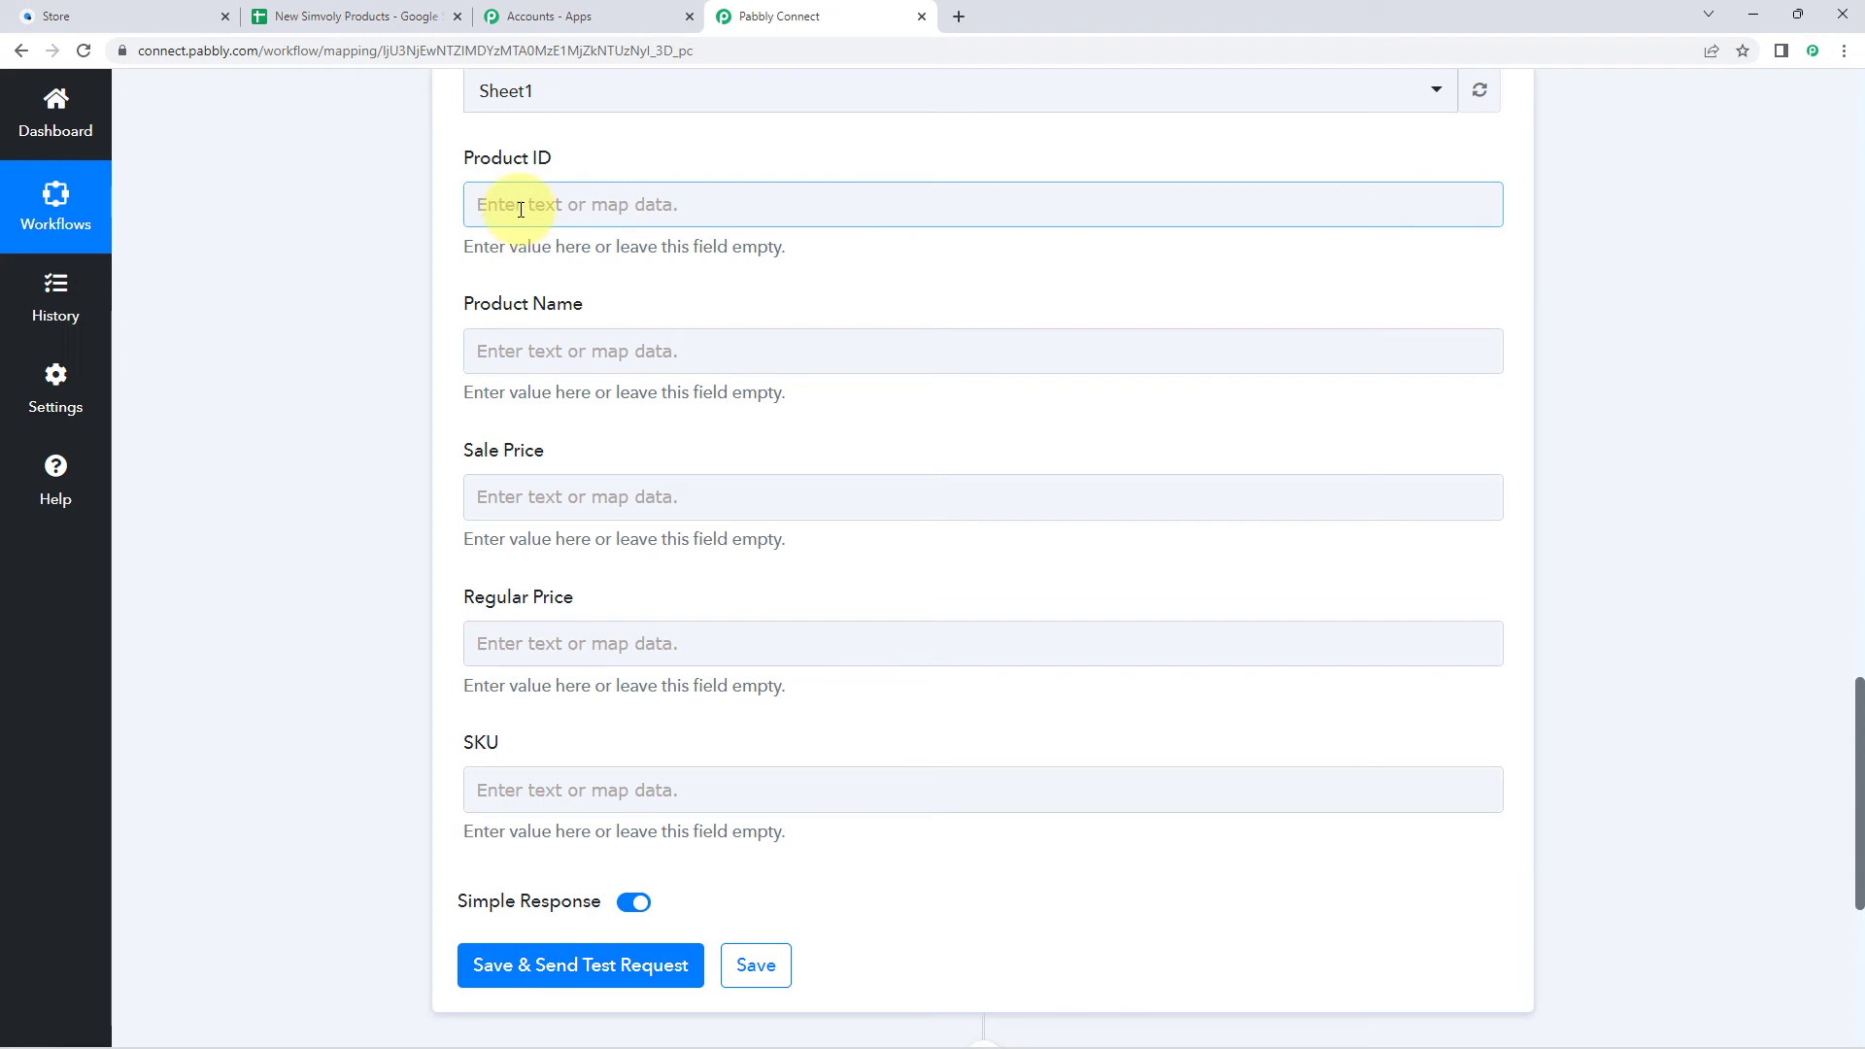
pyautogui.click(521, 210)
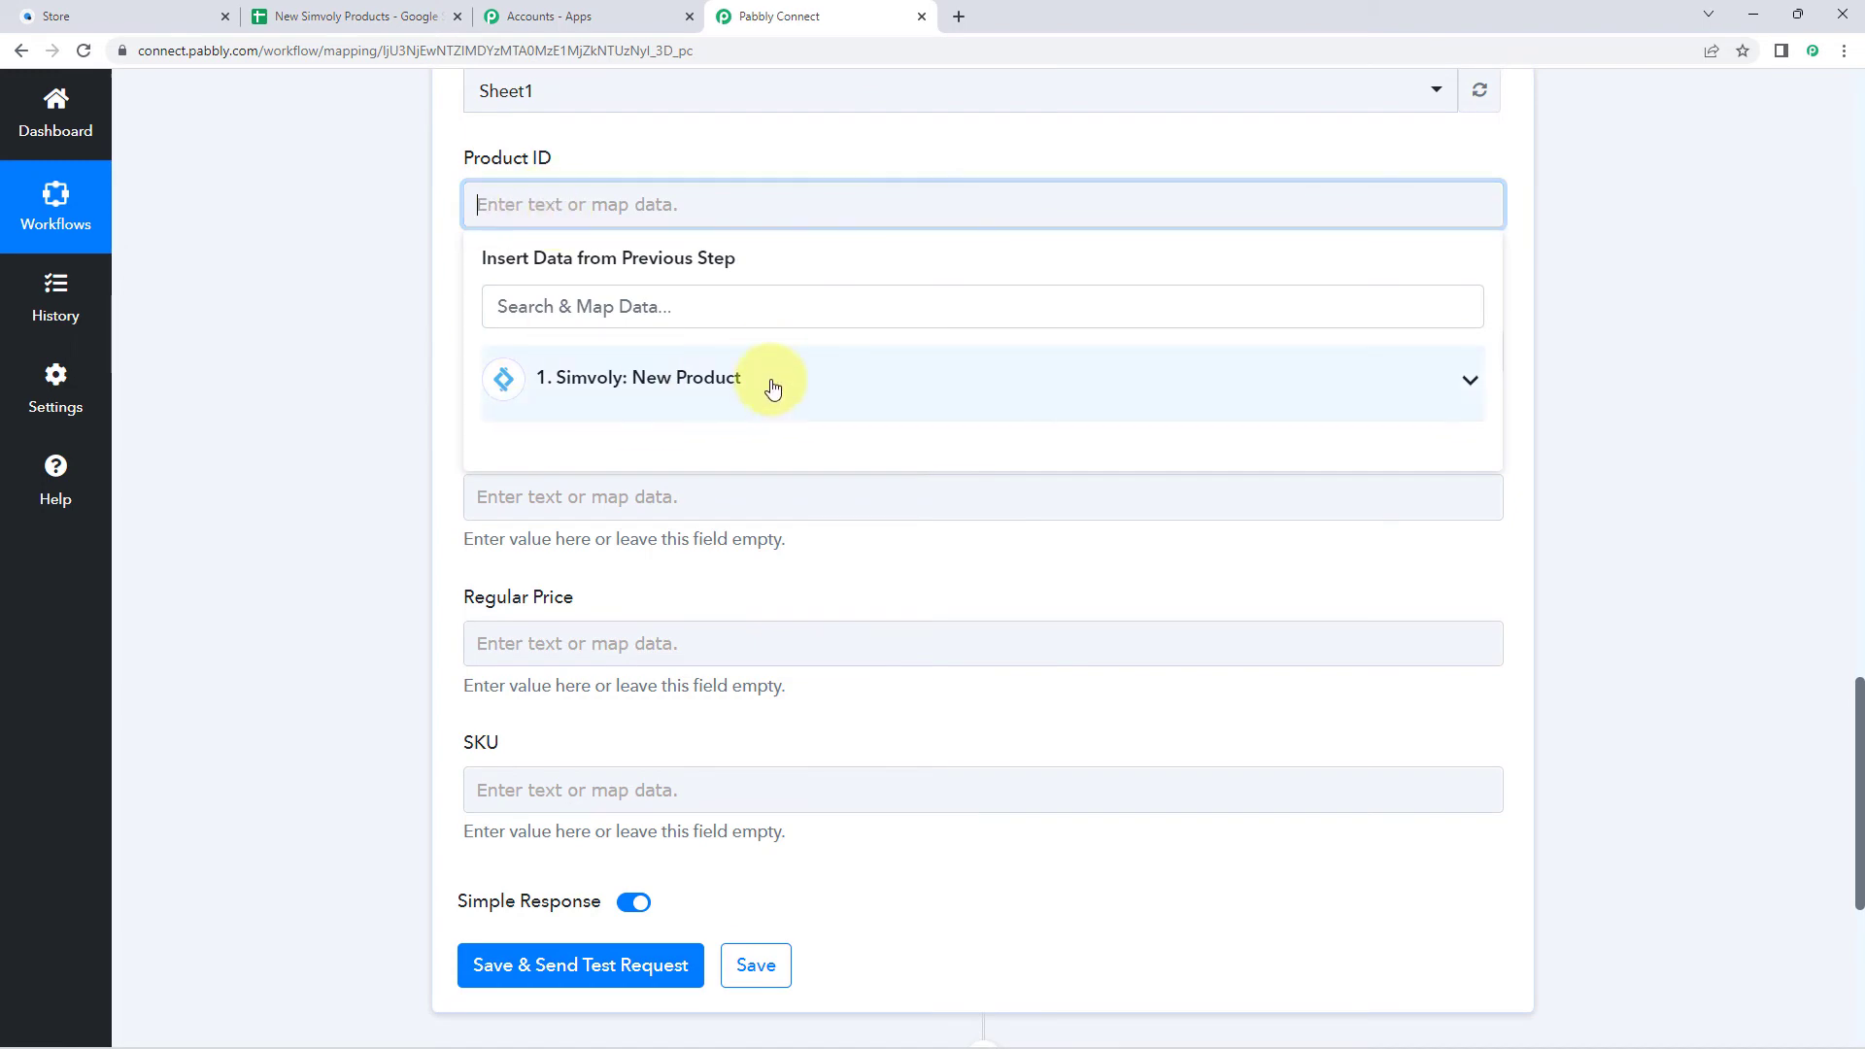
pyautogui.click(636, 382)
pyautogui.scroll(-3, 638, 493)
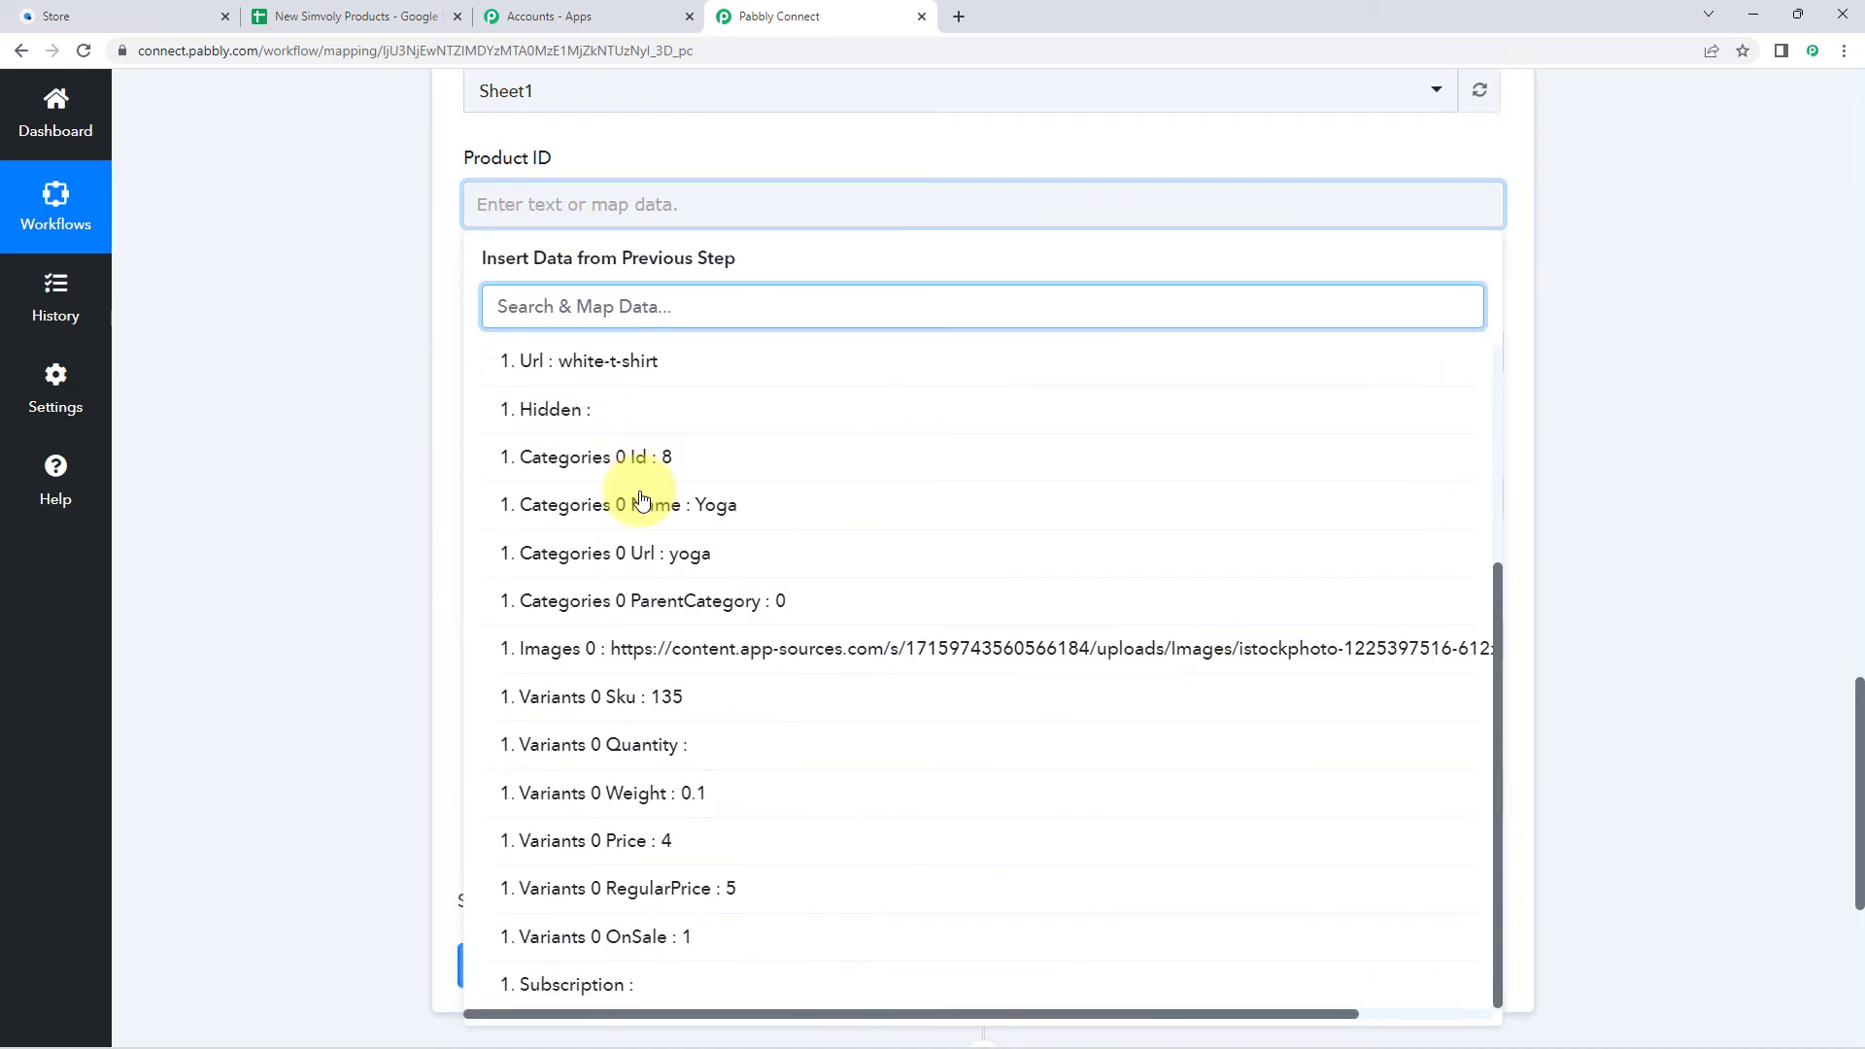
pyautogui.scroll(3, 641, 499)
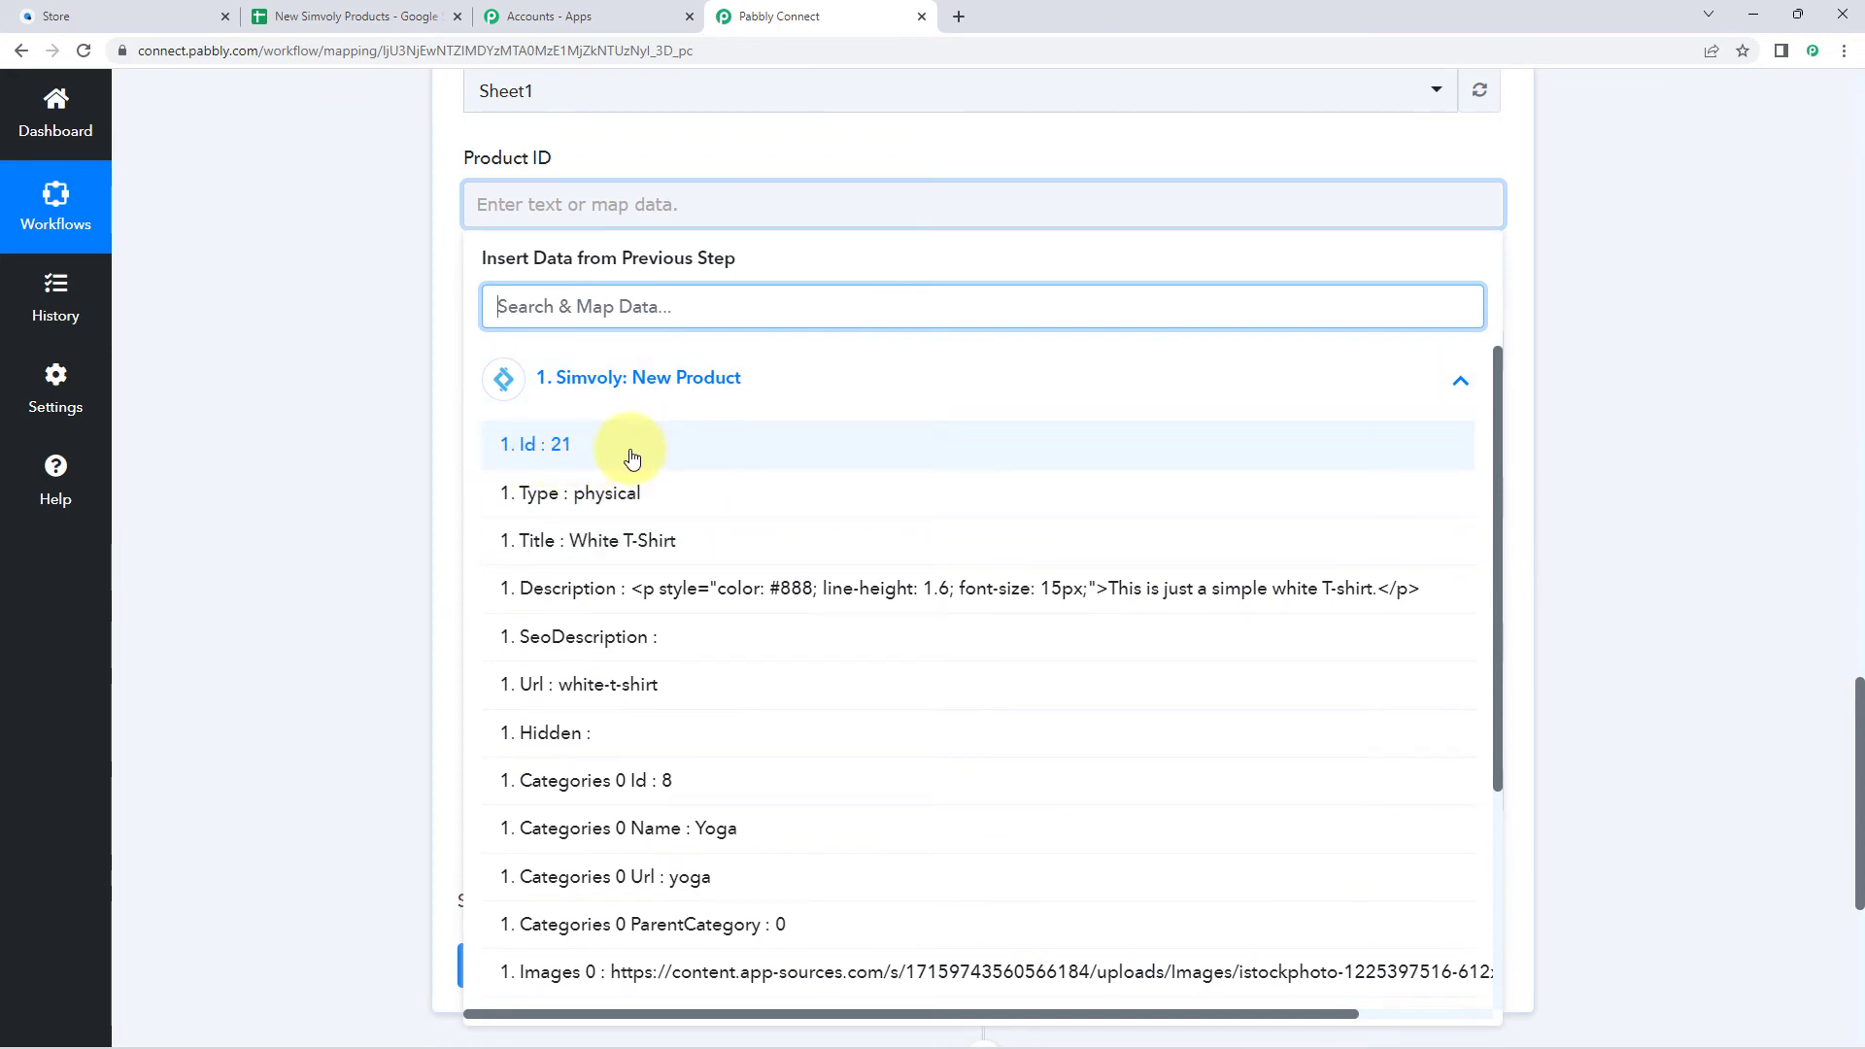
pyautogui.click(630, 455)
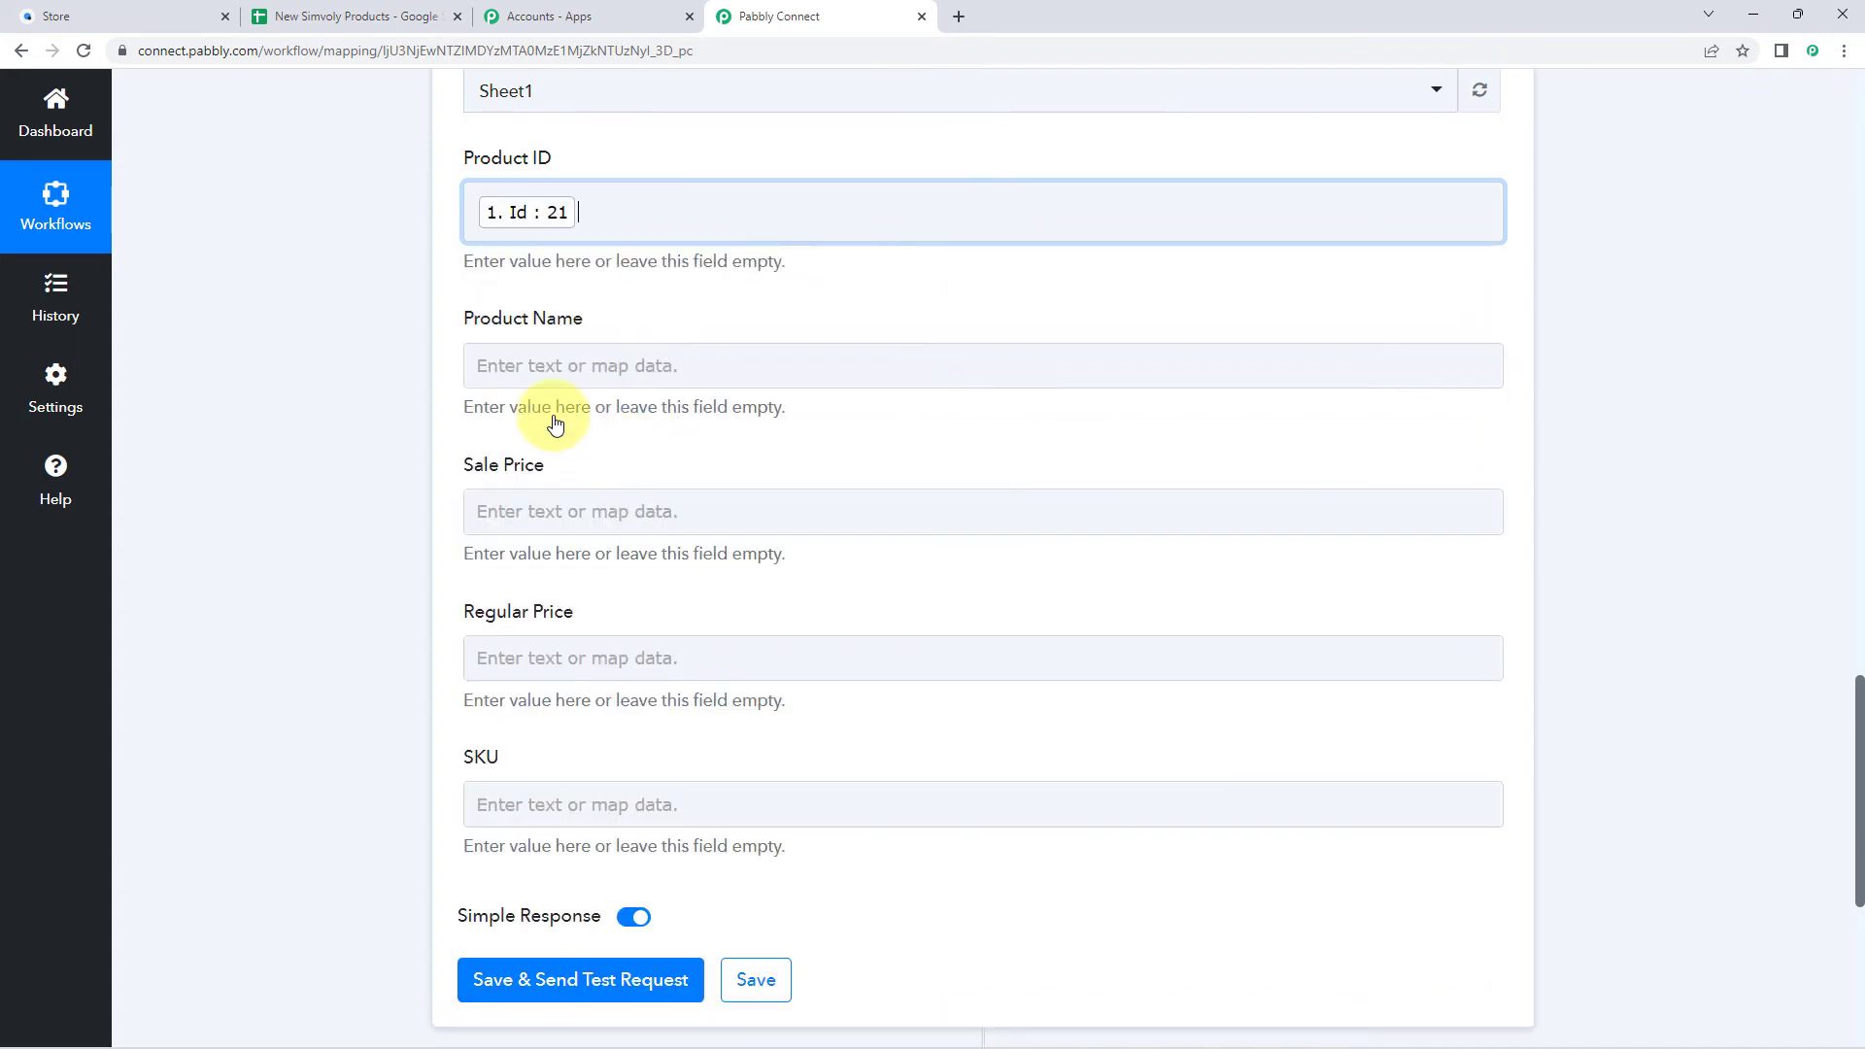
# Step: Locate the Title value in the trigger's webhook response that corresponds to the action's Product Name field
pyautogui.scroll(-1, 429, 299)
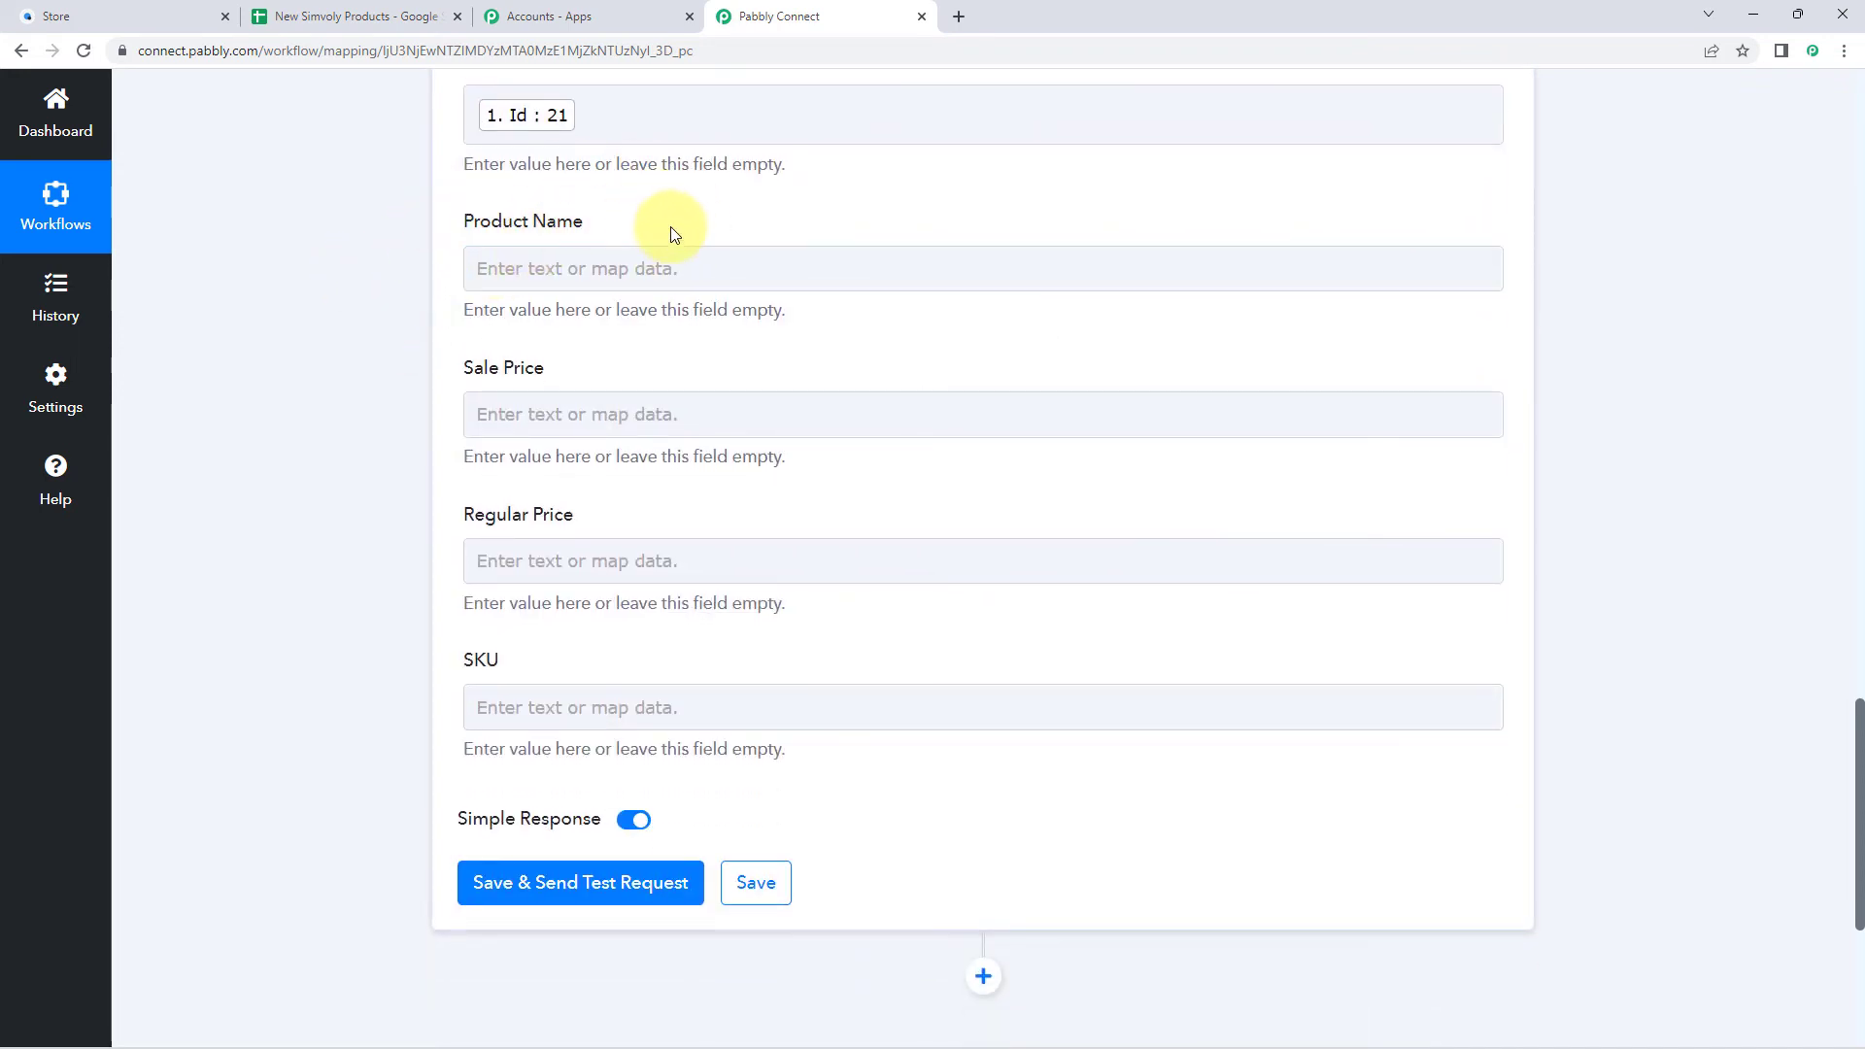
pyautogui.scroll(12, 687, 250)
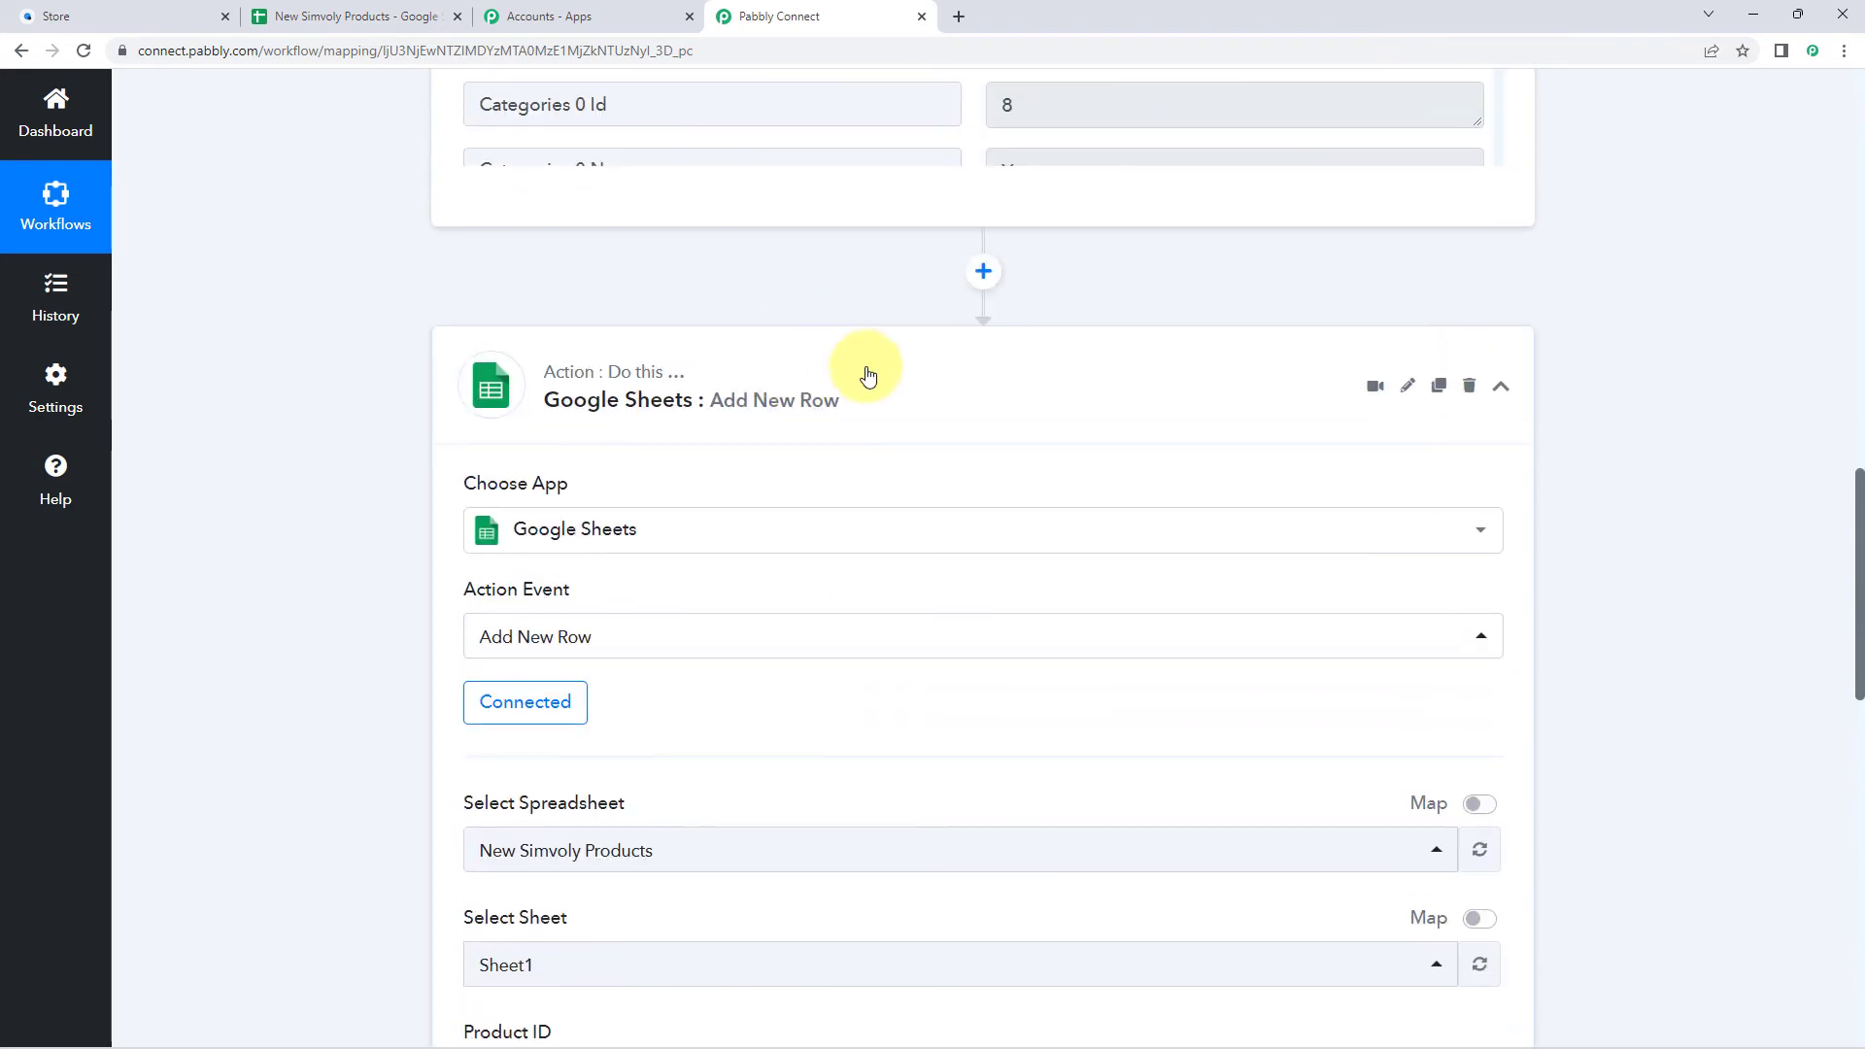
pyautogui.scroll(4, 953, 610)
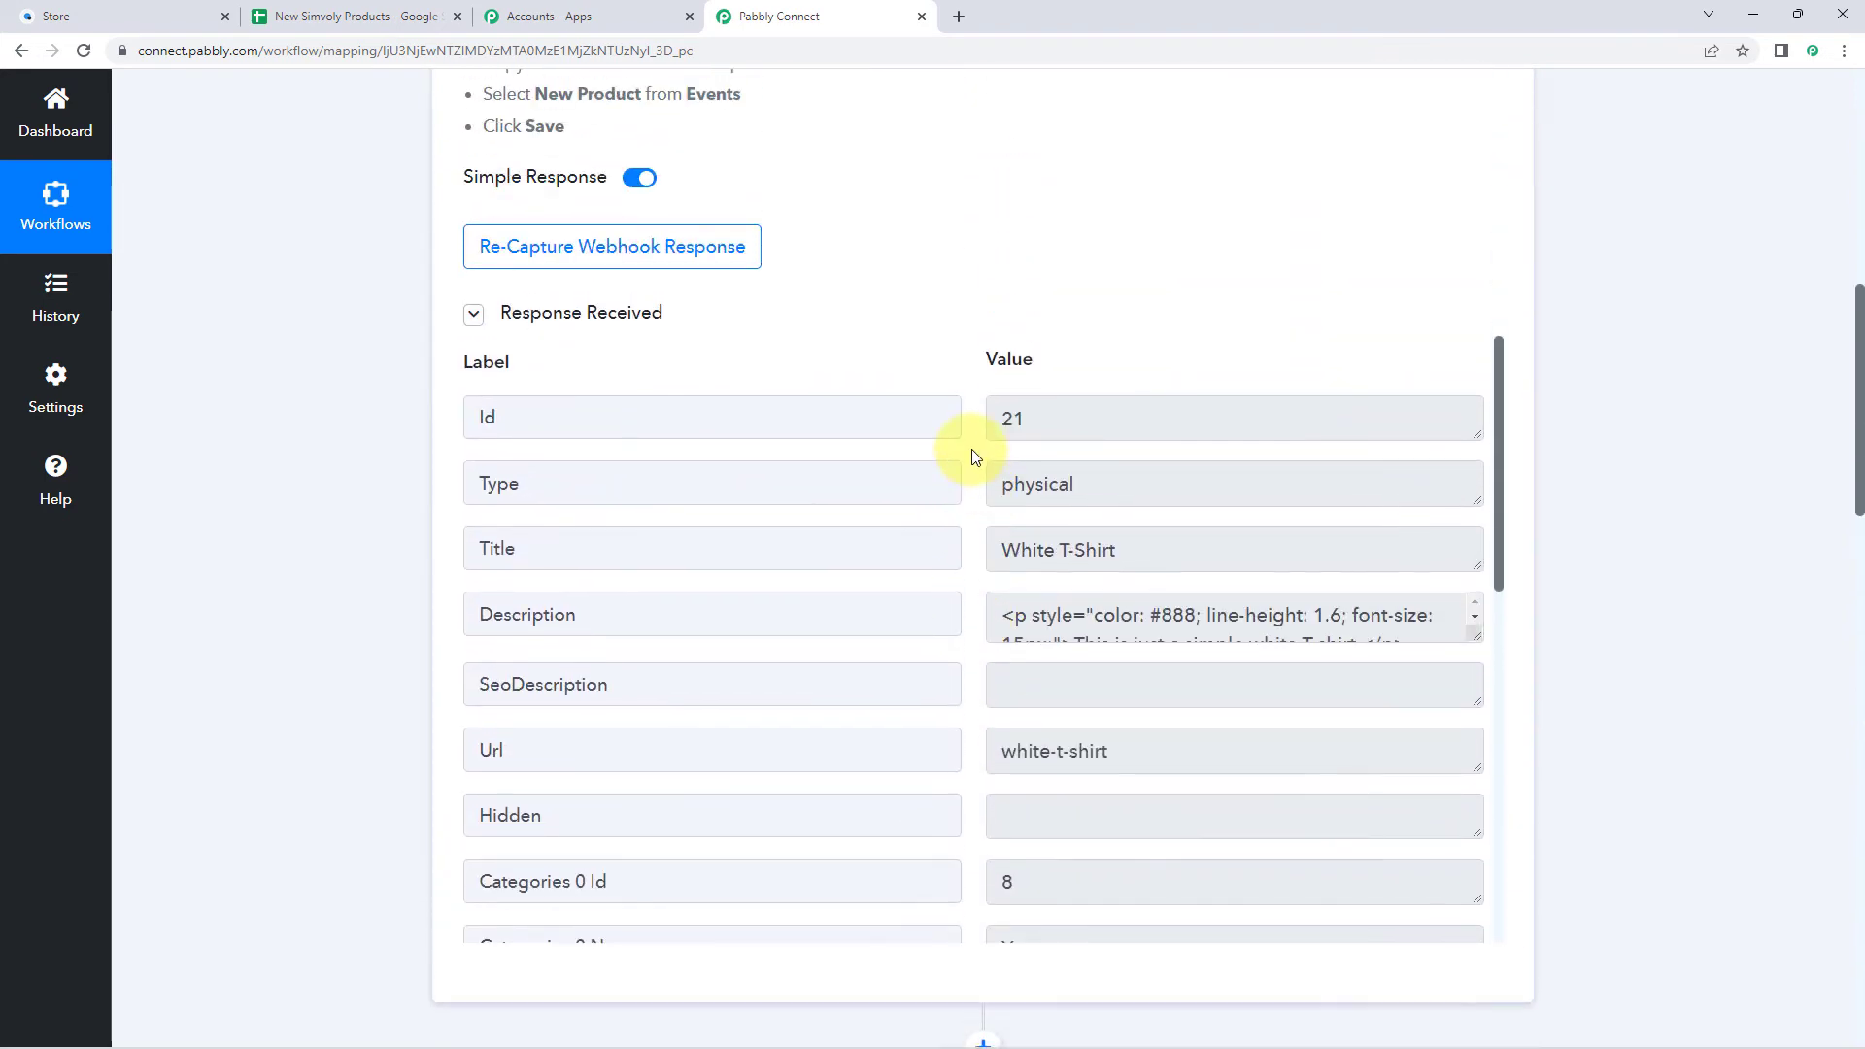
pyautogui.moveTo(1190, 536); pyautogui.dragTo(968, 487)
pyautogui.click(968, 488)
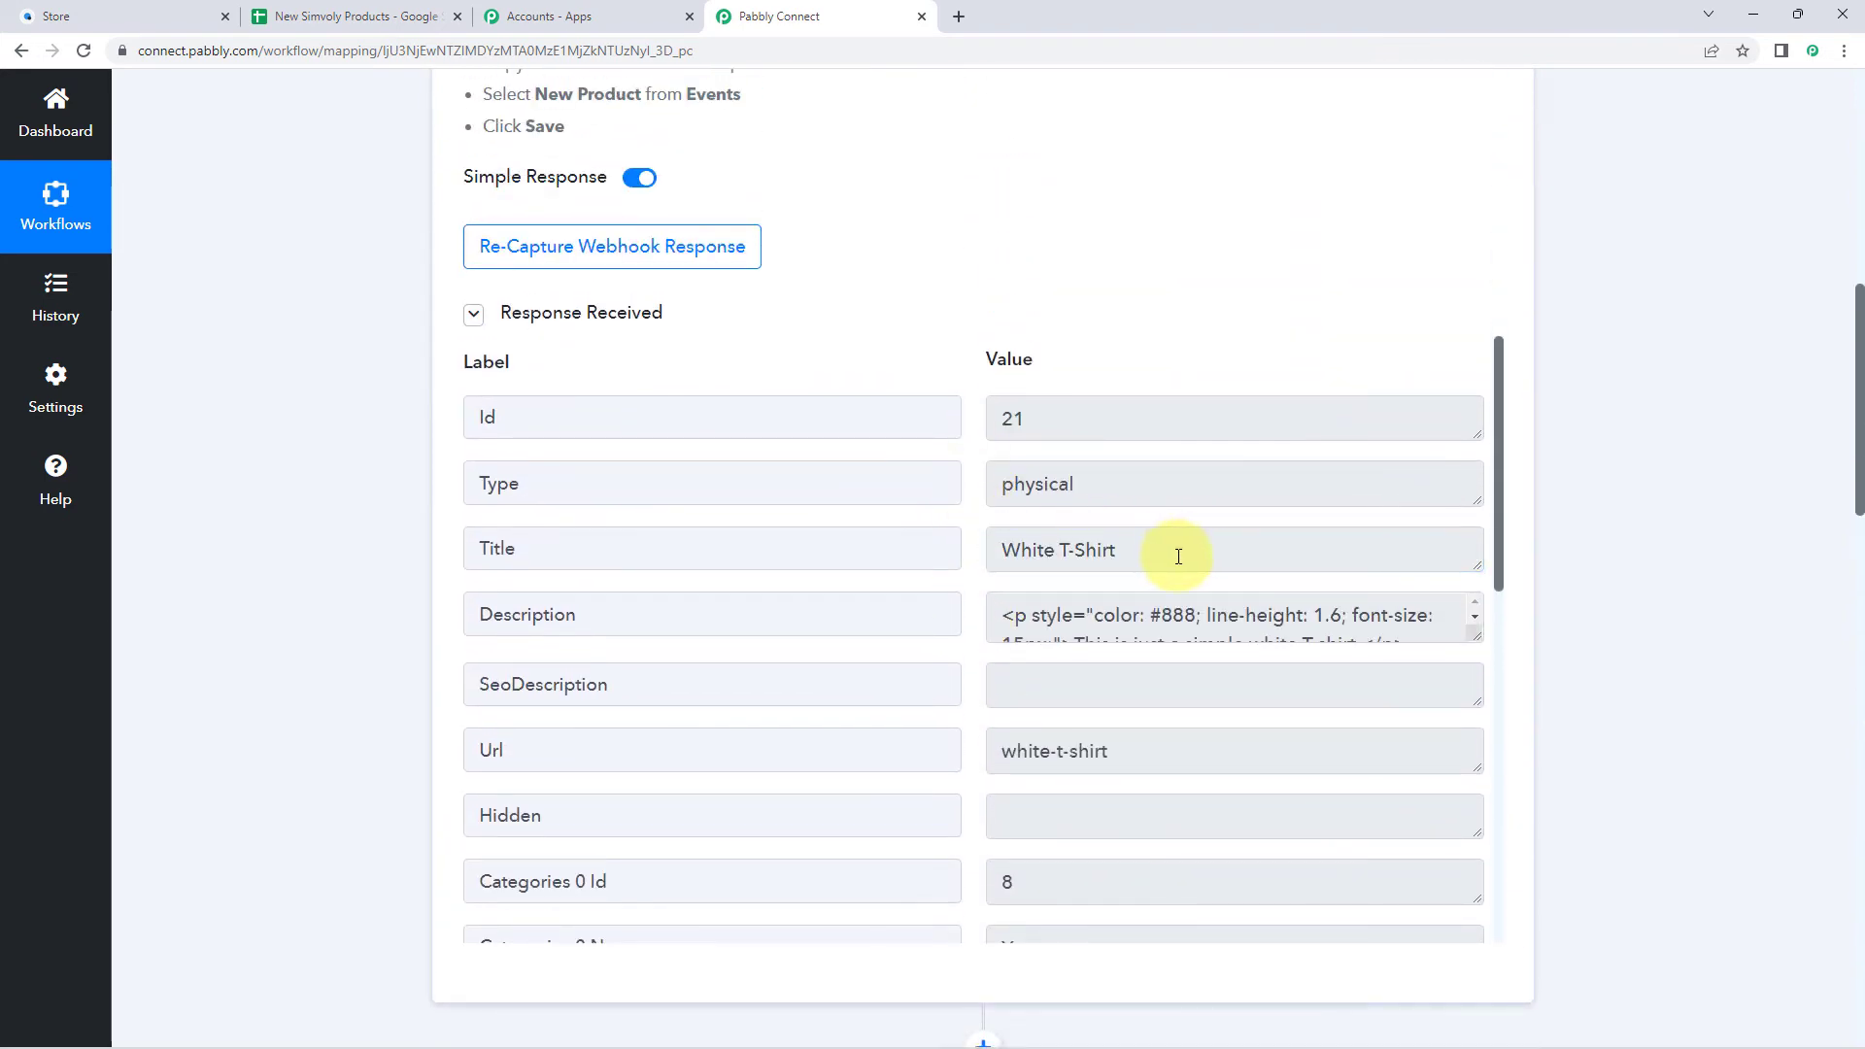
pyautogui.moveTo(1178, 557); pyautogui.dragTo(949, 545)
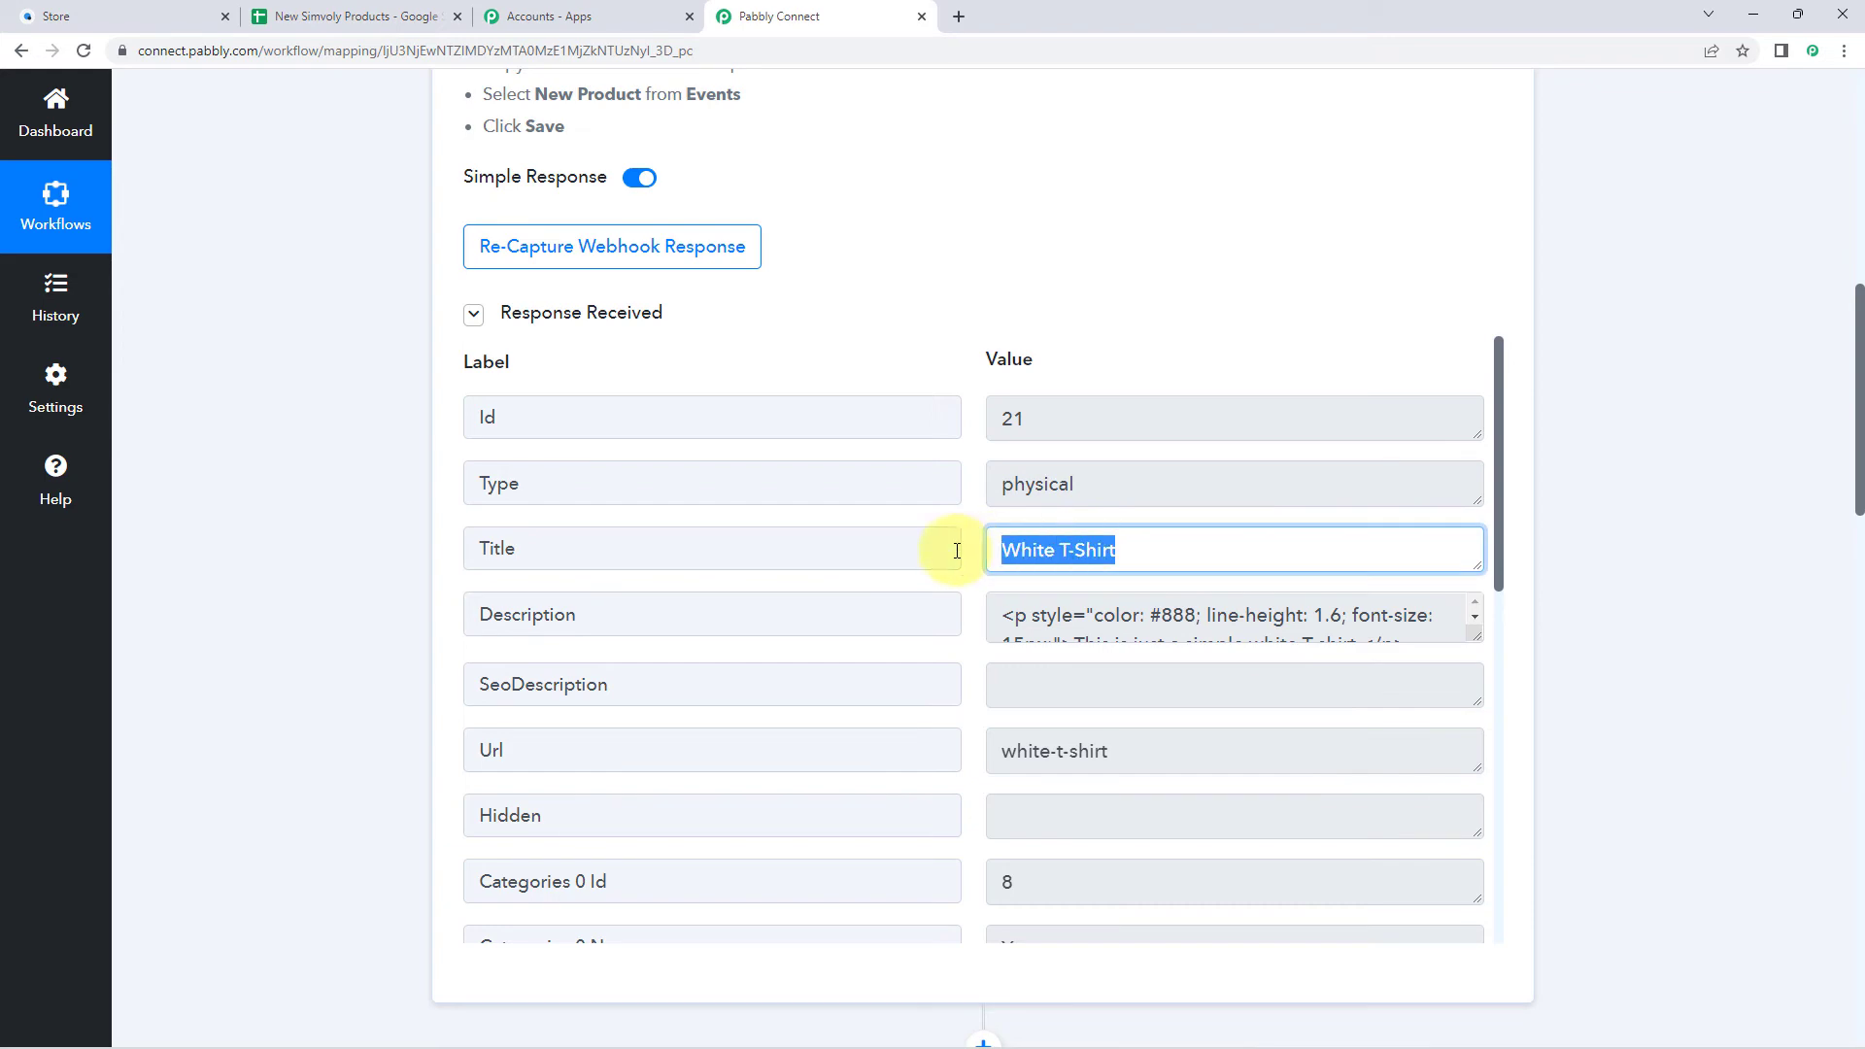
pyautogui.click(1145, 551)
# Step: Map the action's Product Name field to the Title value from the Simvoly: New Product trigger
pyautogui.scroll(-10, 383, 538)
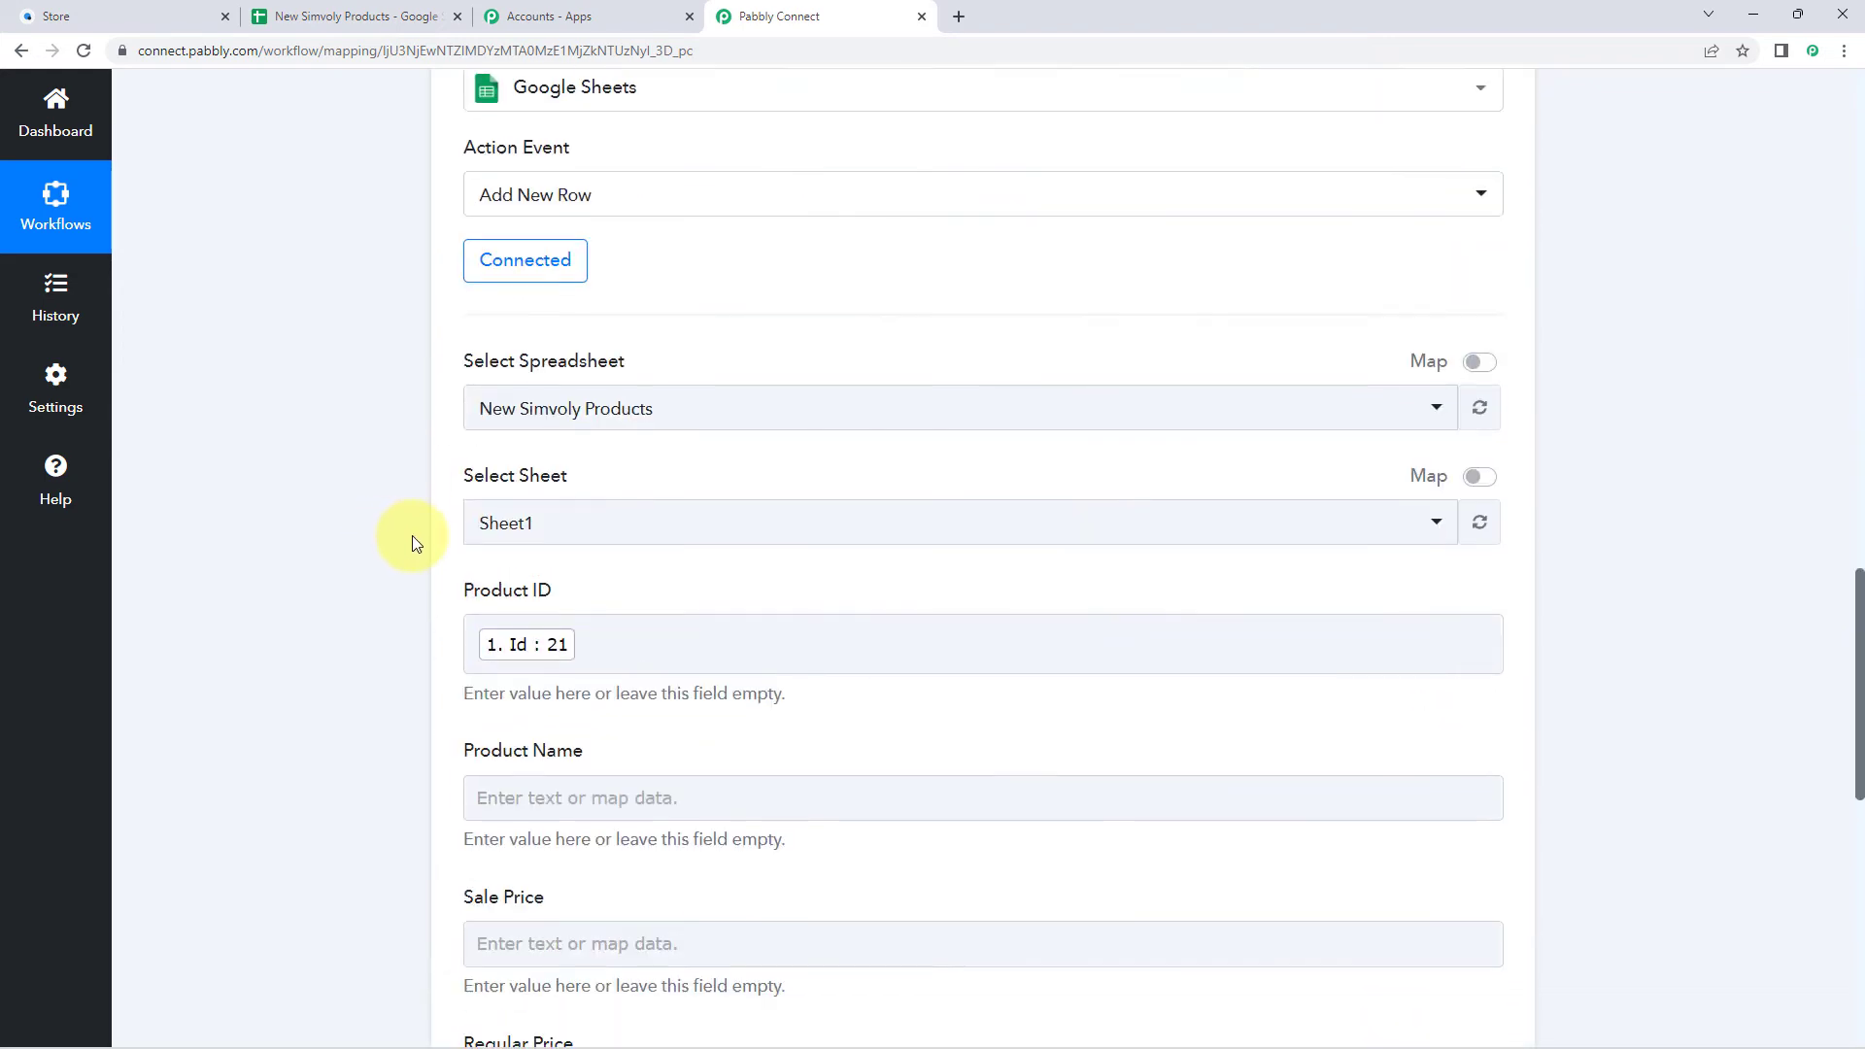
pyautogui.scroll(-3, 412, 534)
pyautogui.click(470, 458)
pyautogui.scroll(-2, 789, 499)
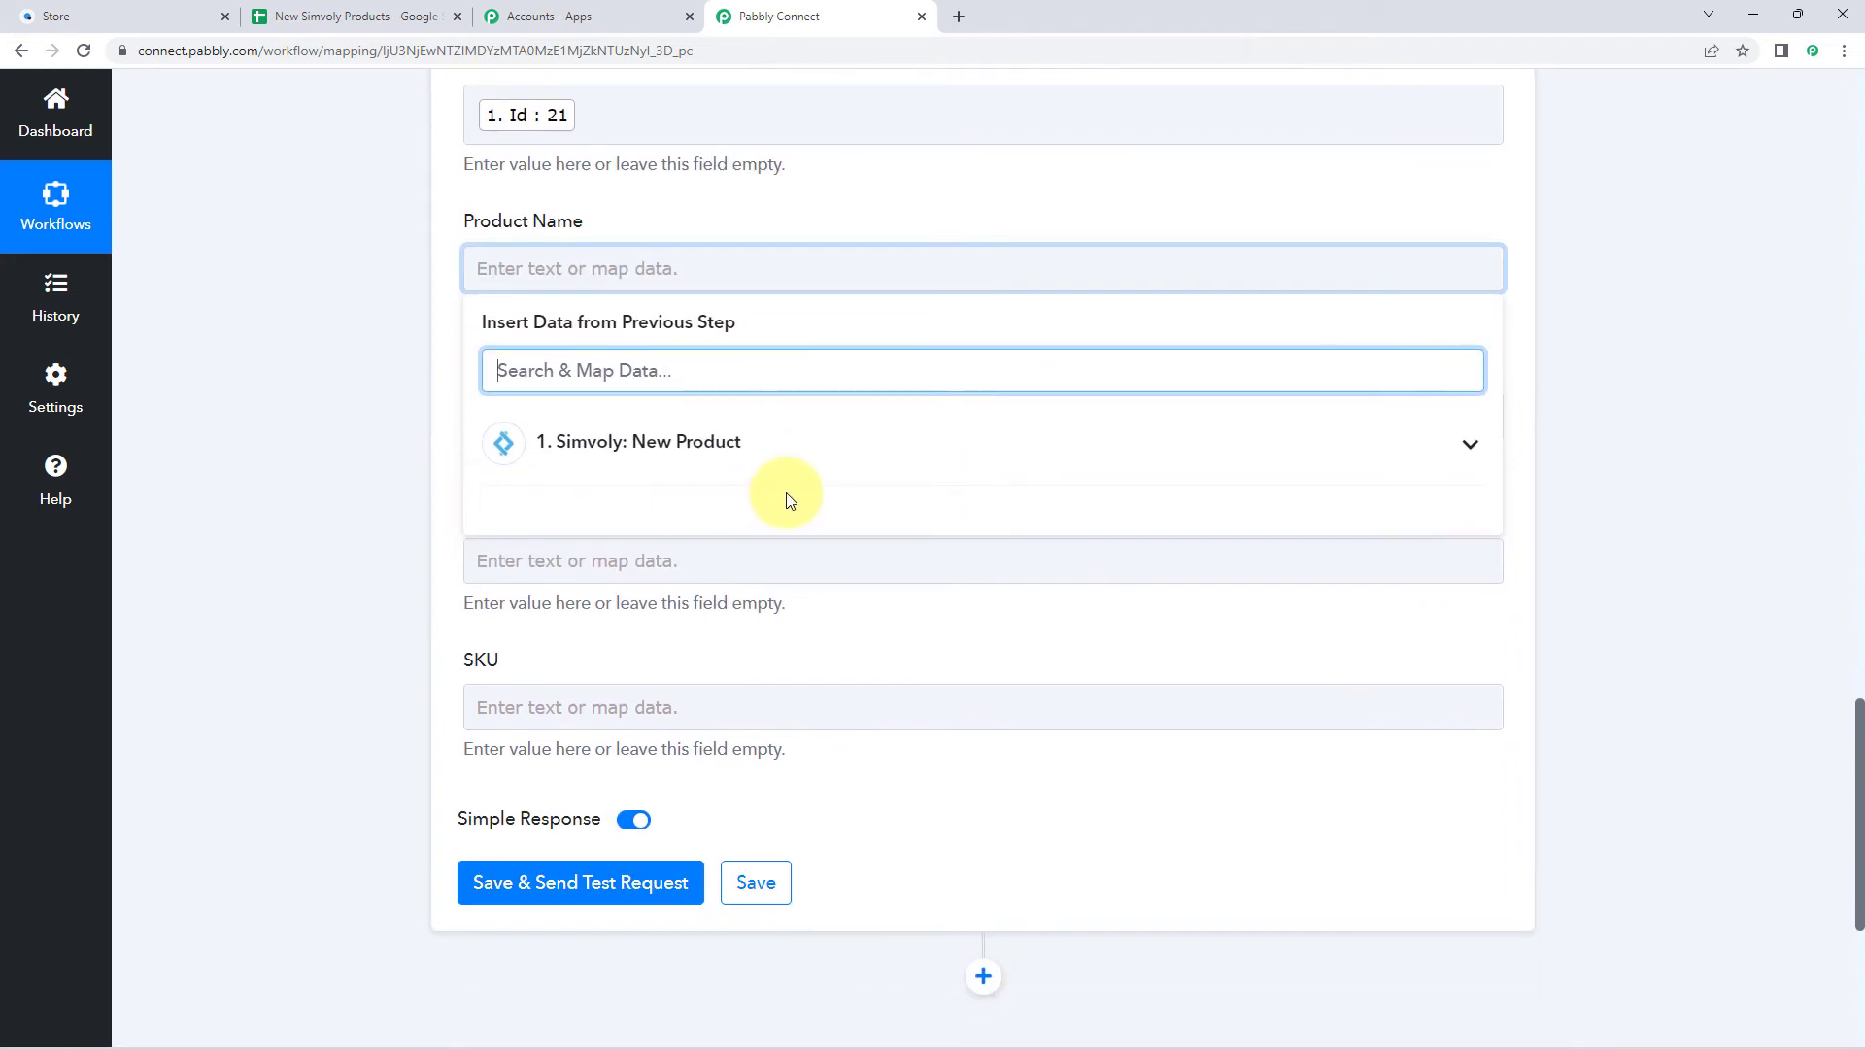
pyautogui.click(804, 455)
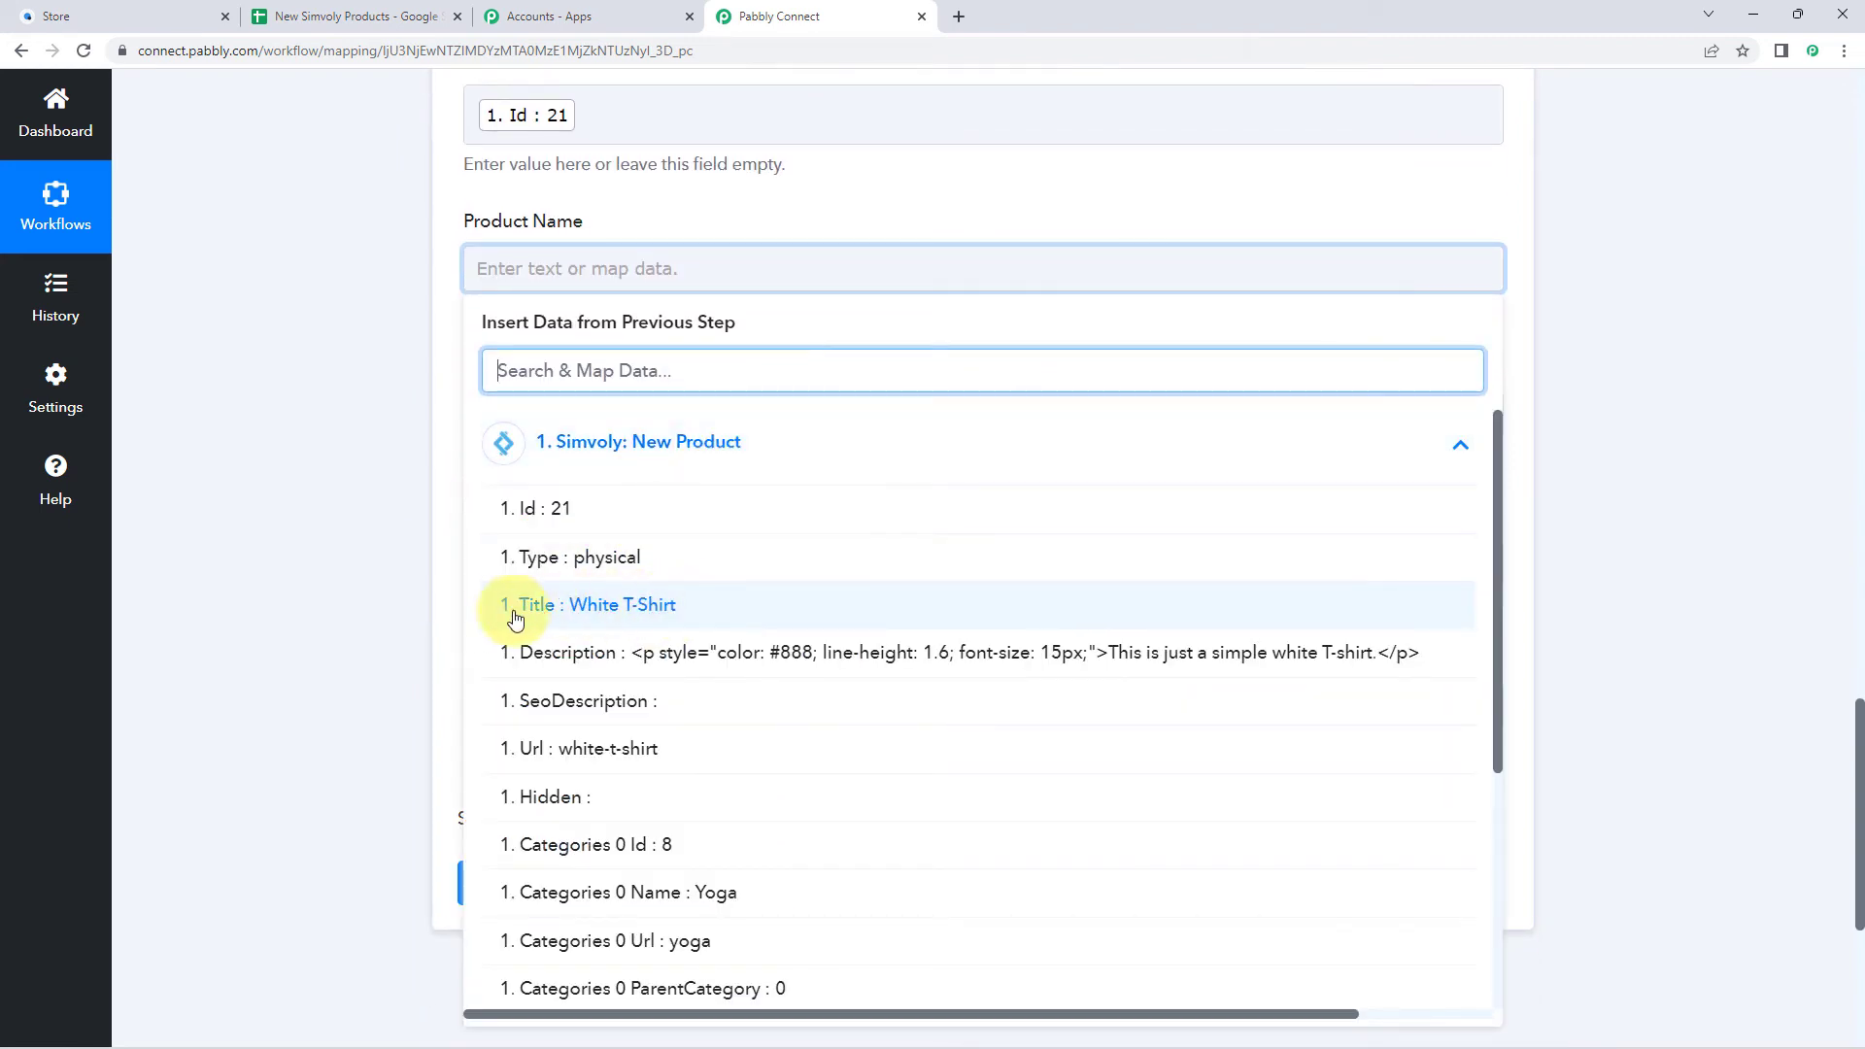
pyautogui.click(586, 608)
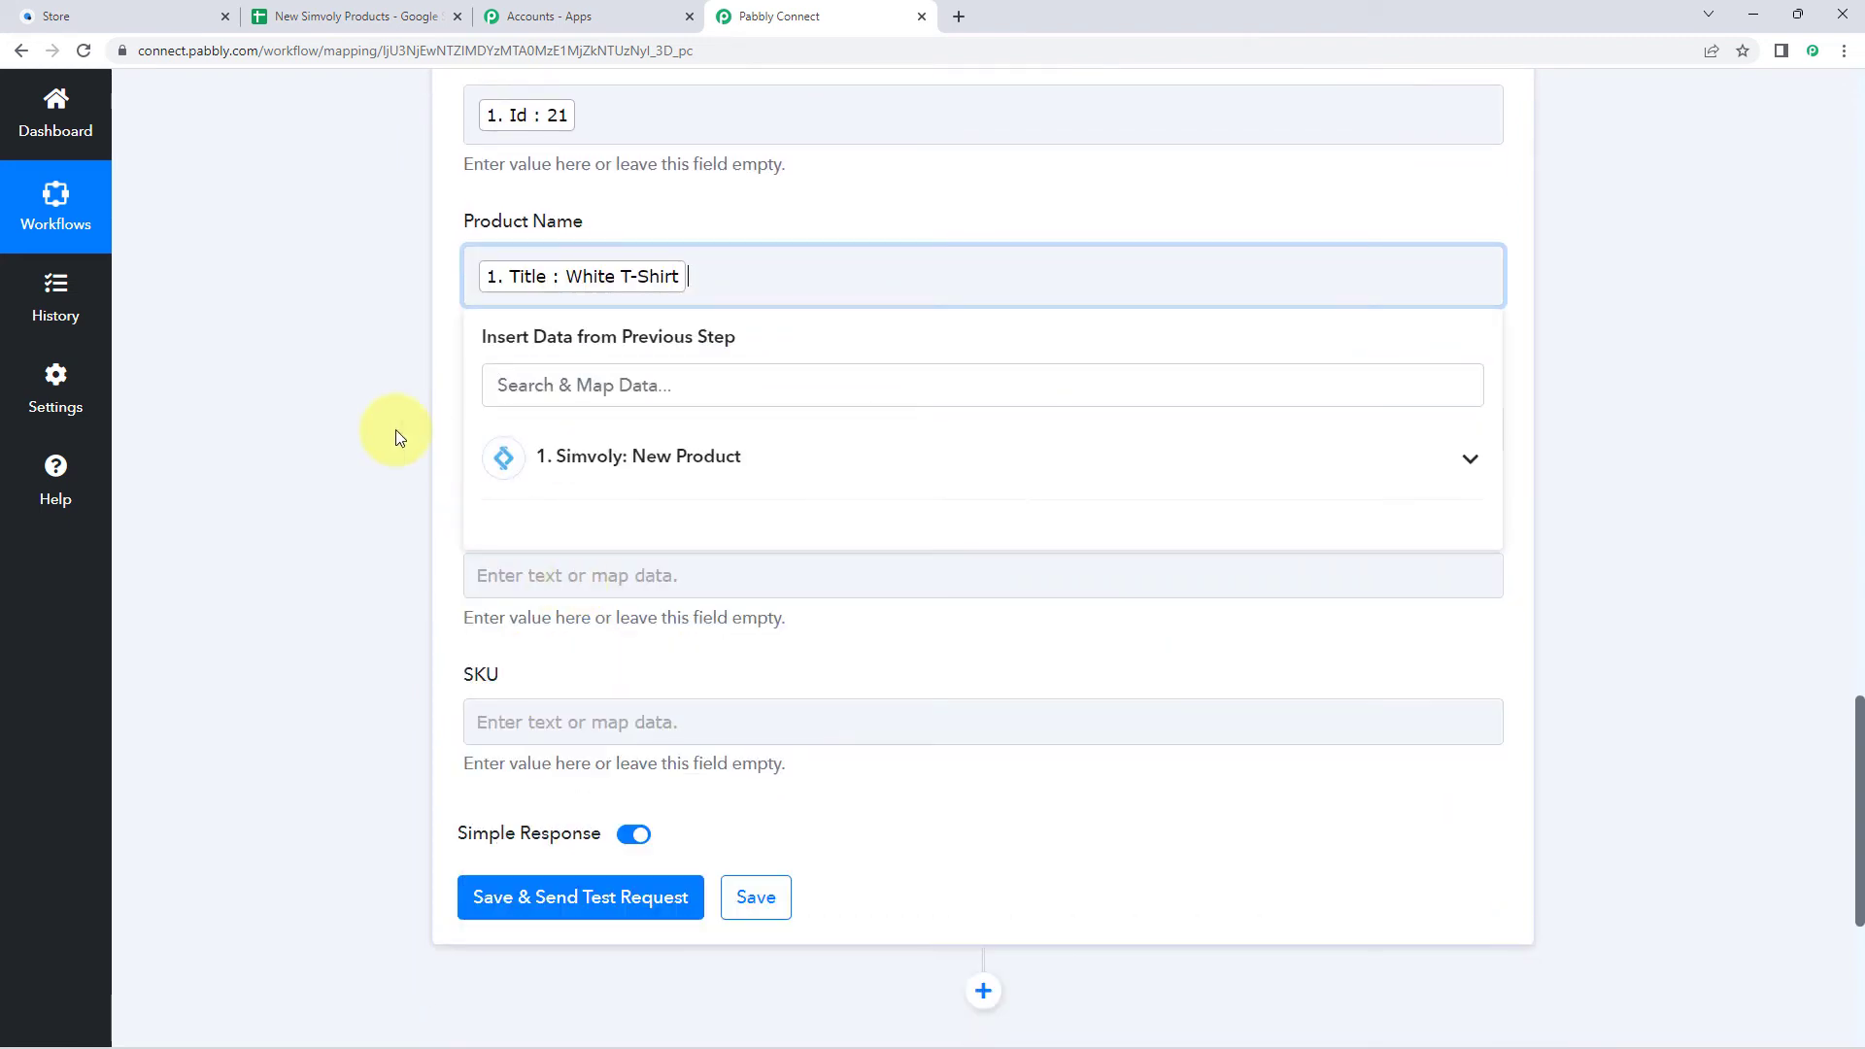
pyautogui.click(398, 431)
# Step: Map the action's Sale Price field to the Variants 0 Price value from the Simvoly trigger
pyautogui.click(486, 427)
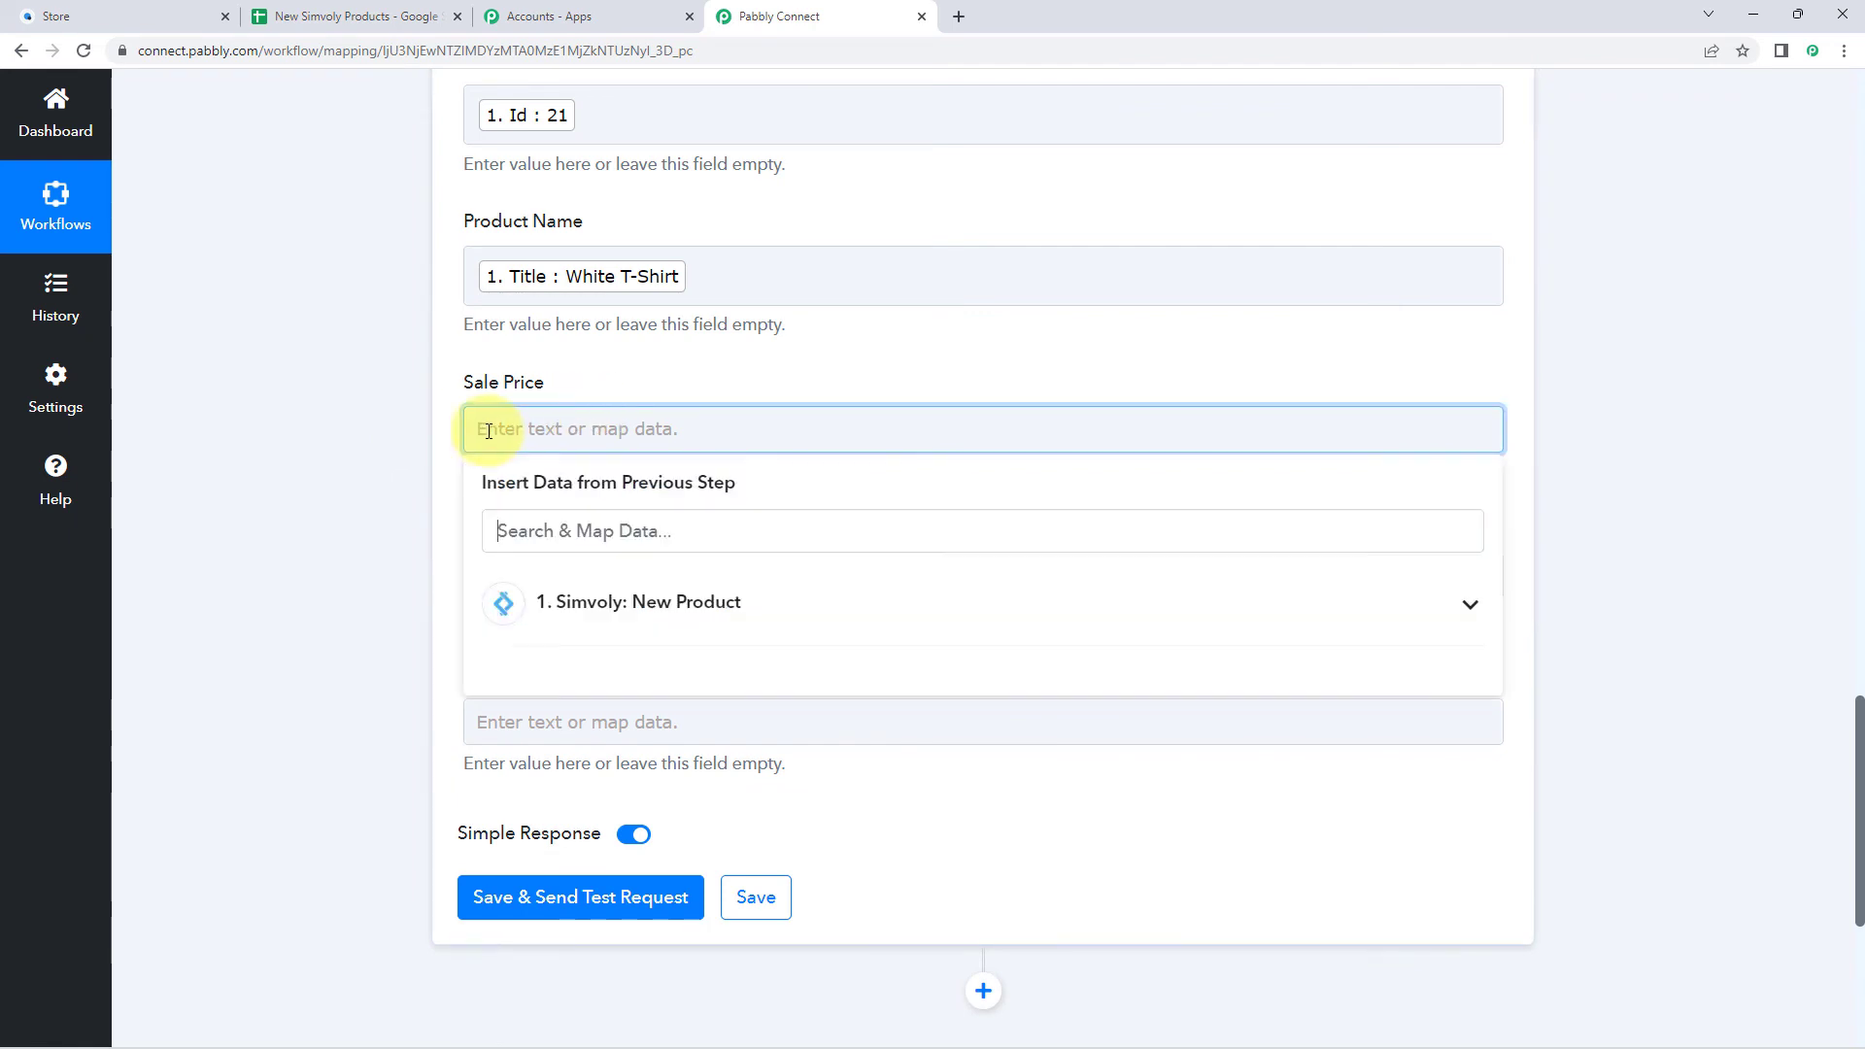
pyautogui.click(549, 608)
pyautogui.scroll(-6, 754, 729)
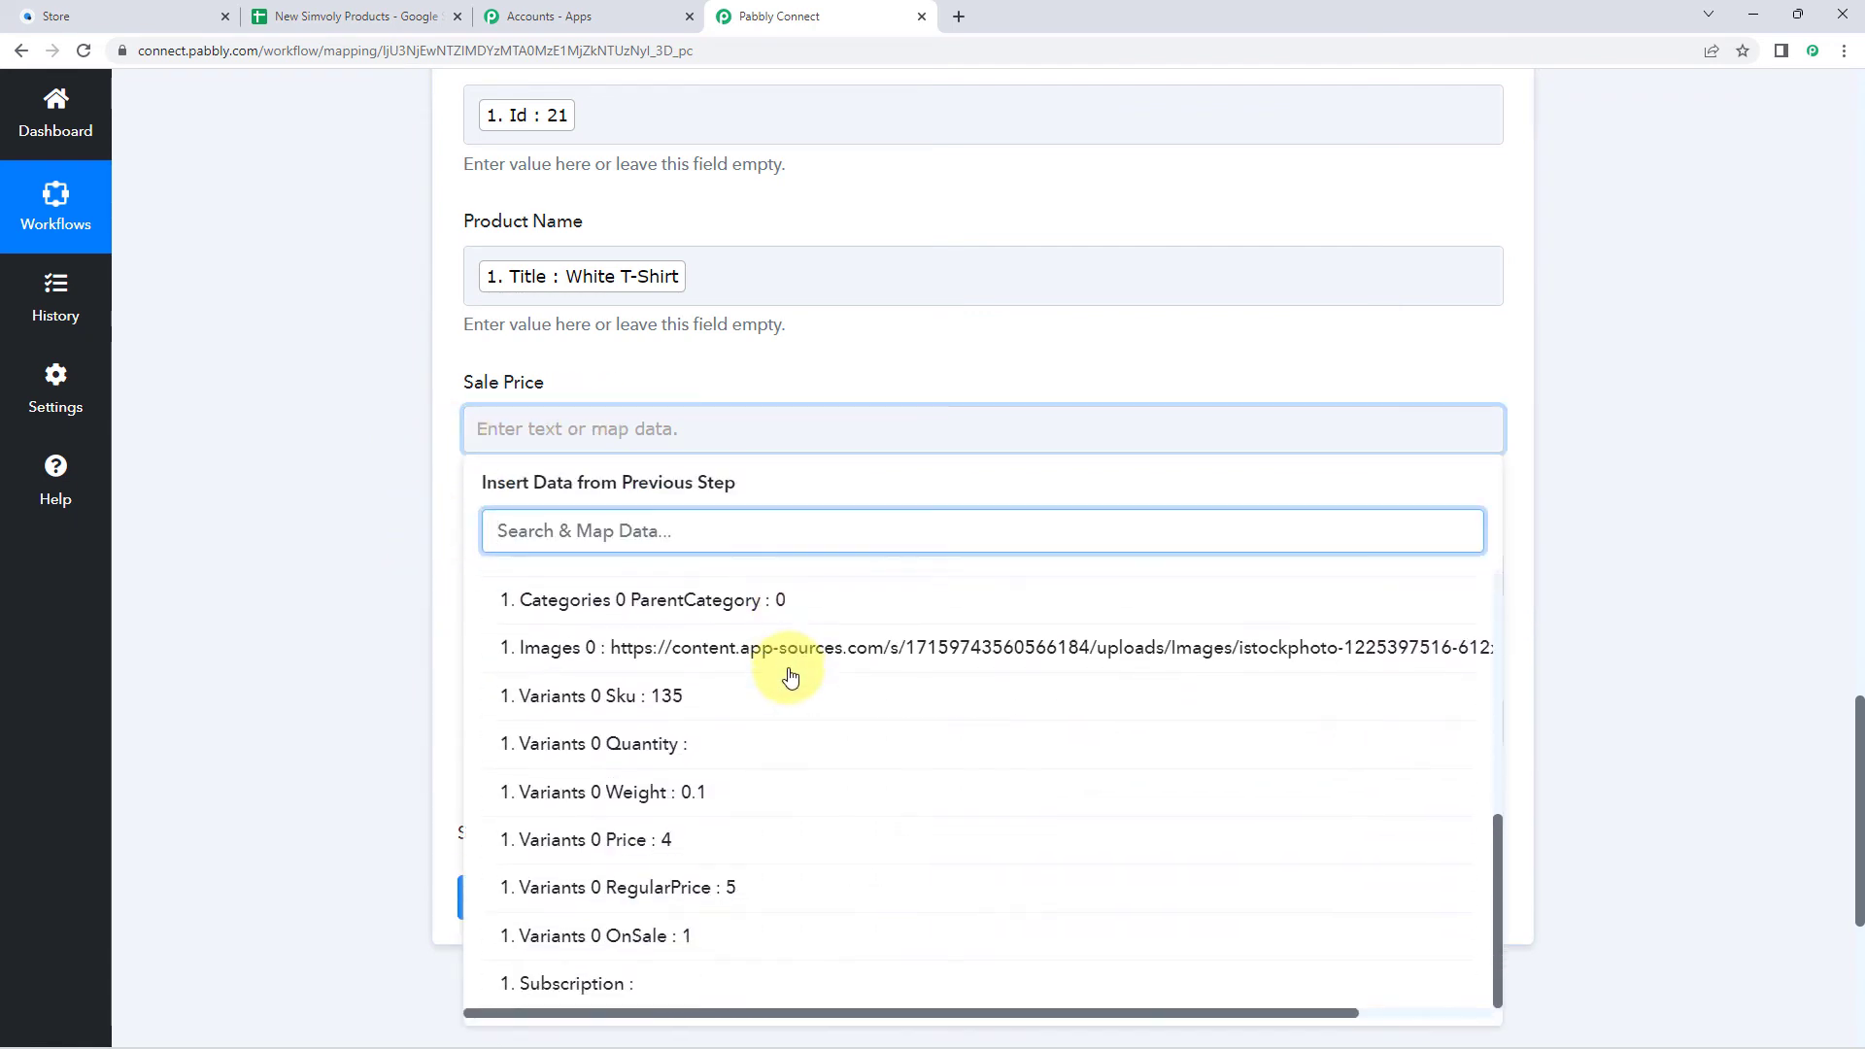
pyautogui.scroll(-1, 789, 677)
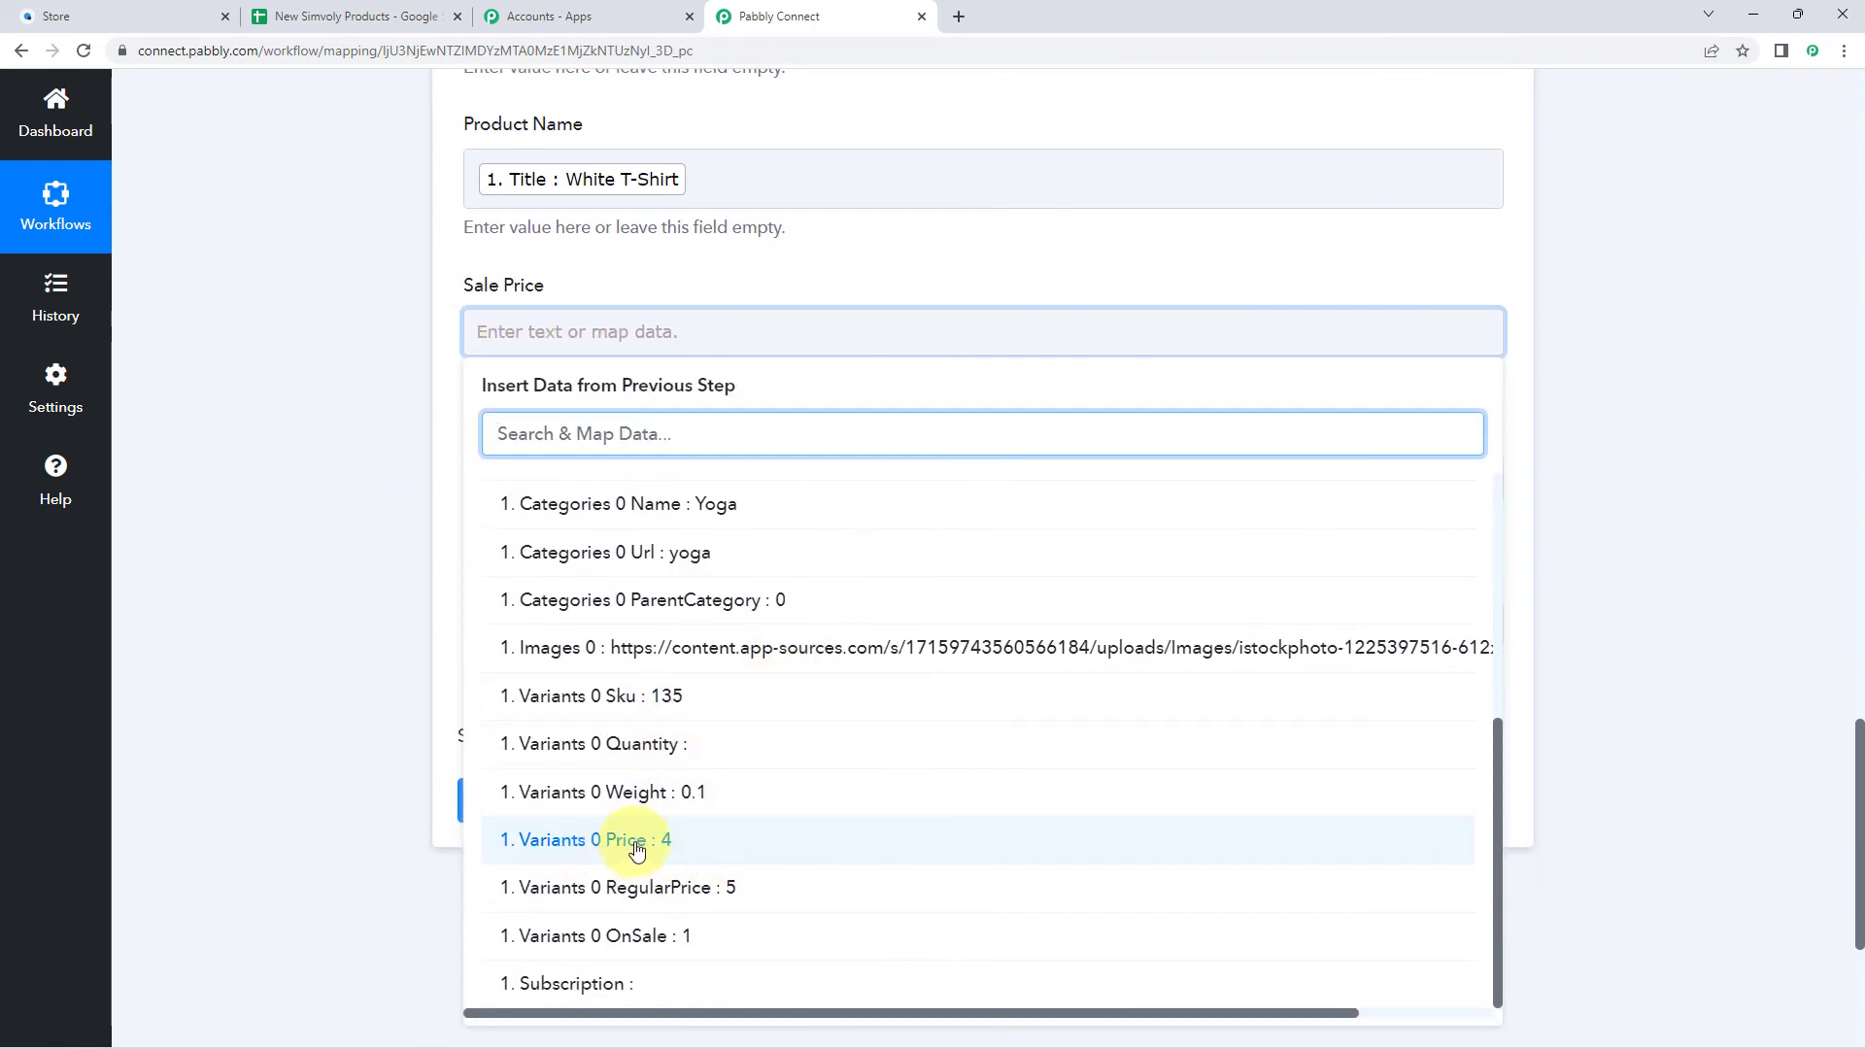
pyautogui.click(613, 849)
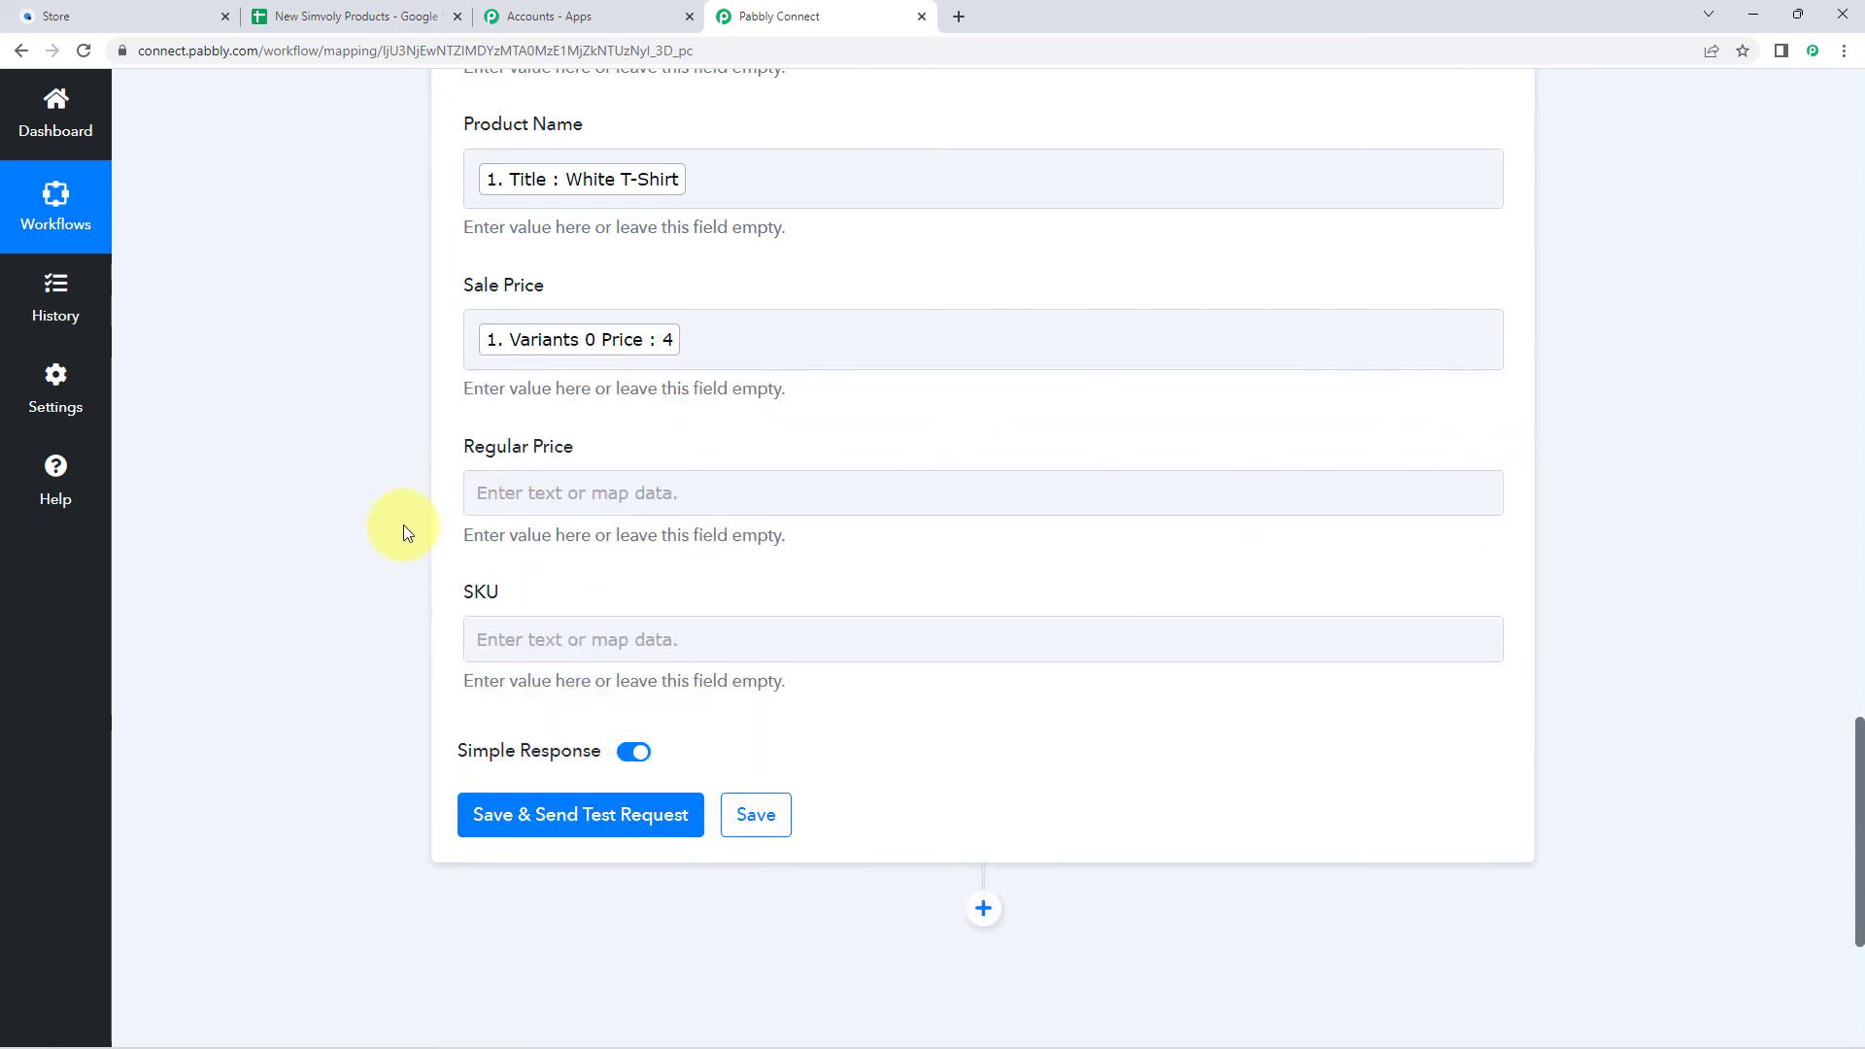
# Step: Map the action's Regular Price field to the Variants 0 RegularPrice value from the Simvoly trigger
pyautogui.click(602, 494)
pyautogui.scroll(-3, 653, 428)
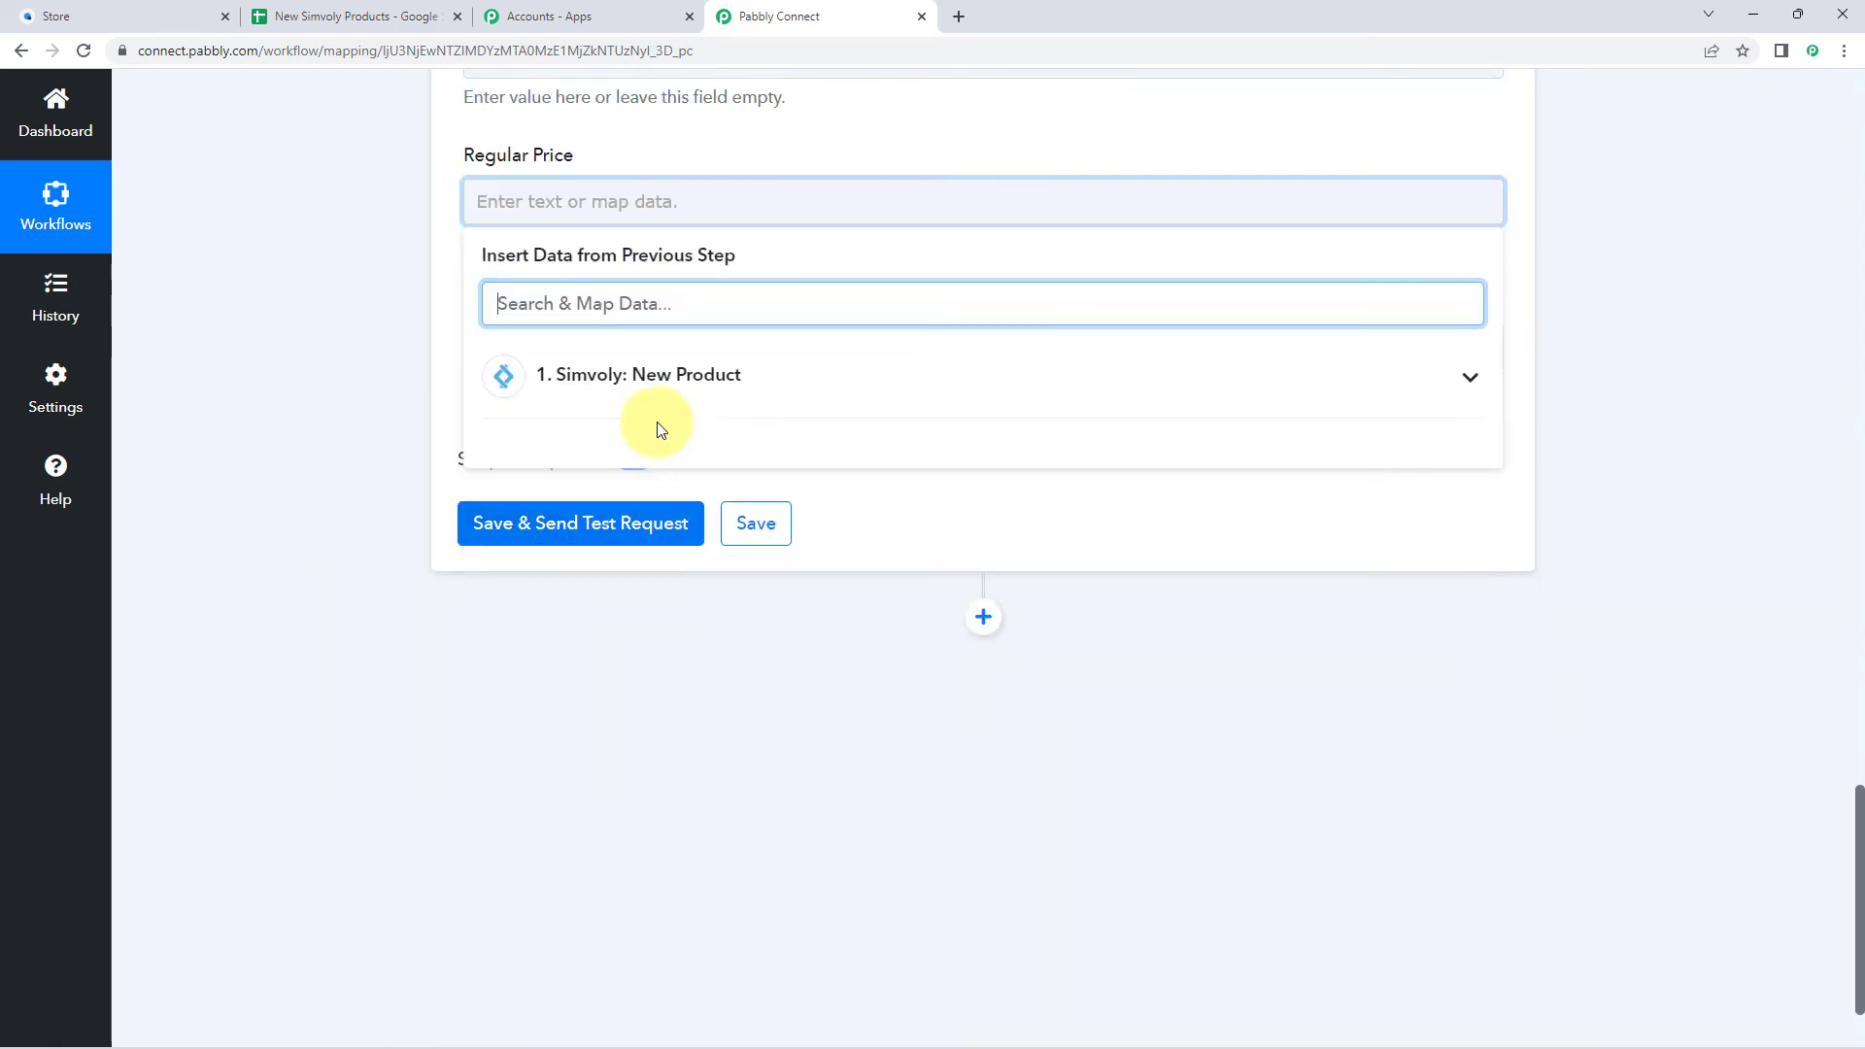
pyautogui.click(686, 364)
pyautogui.scroll(-3, 652, 865)
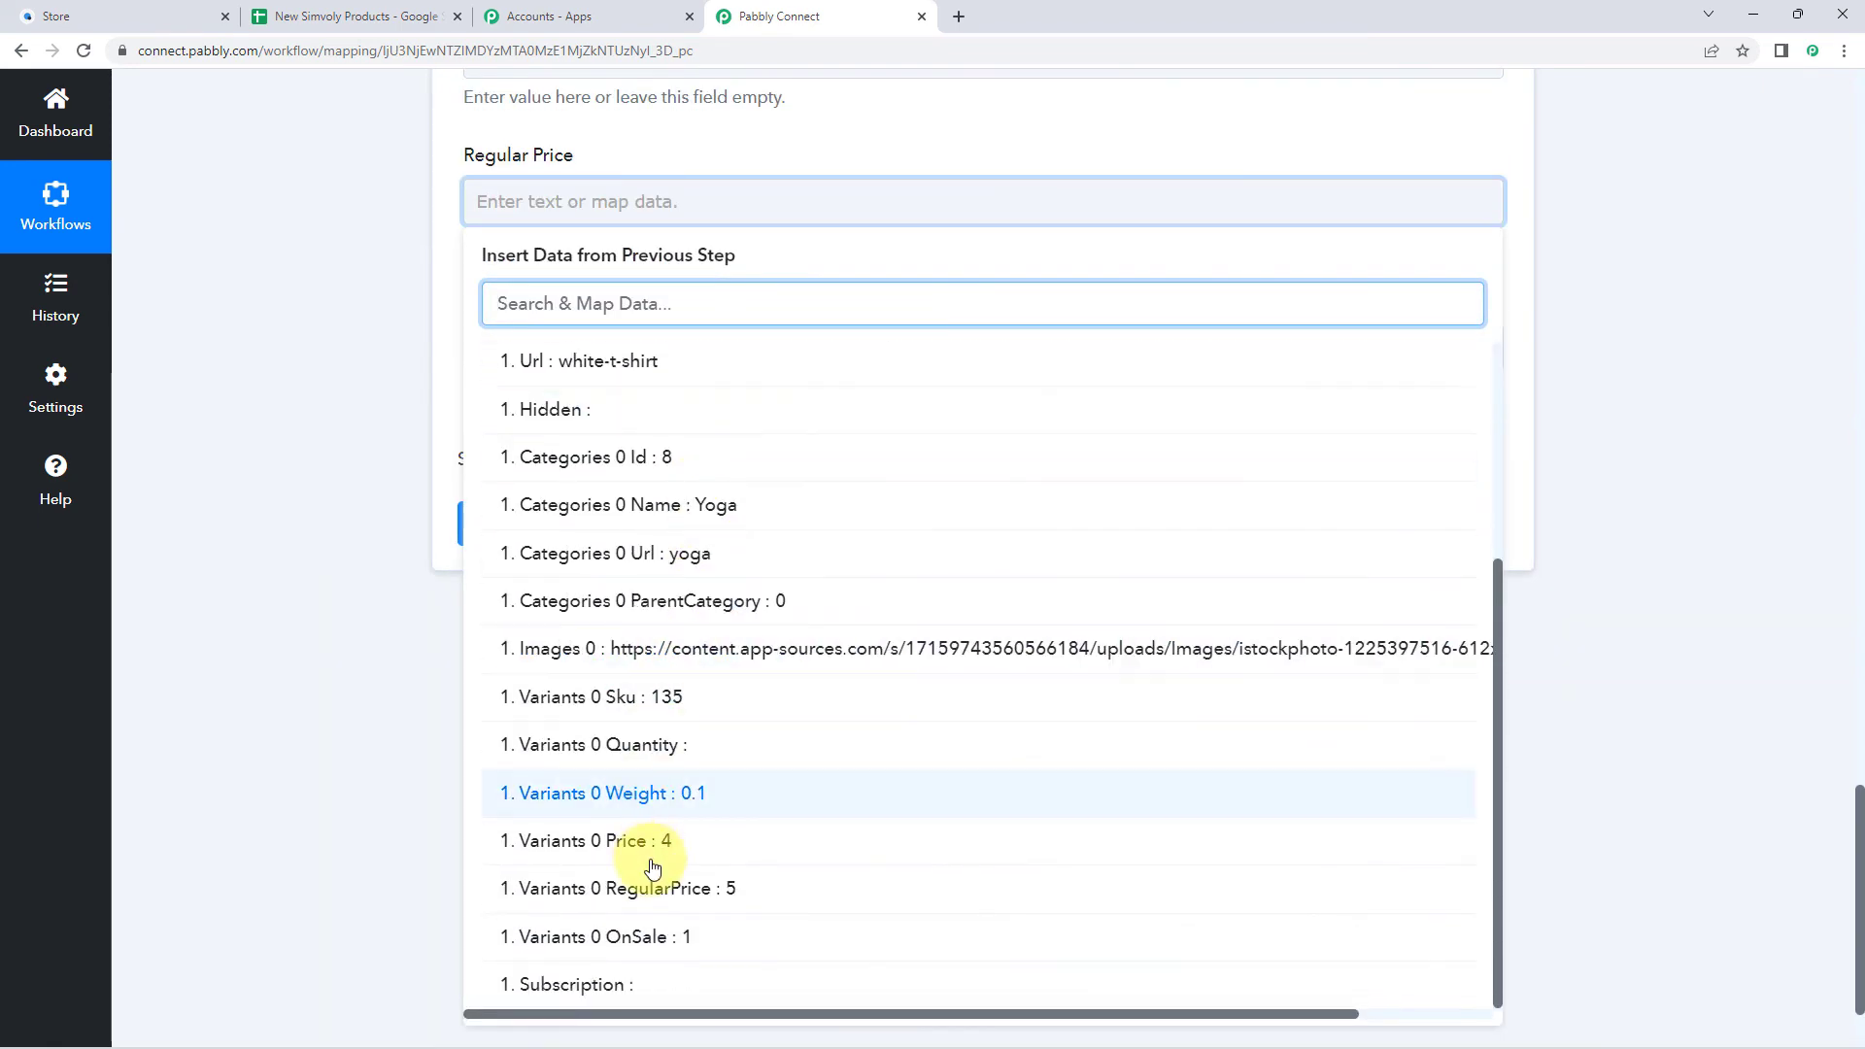
pyautogui.click(706, 903)
pyautogui.click(422, 597)
# Step: Map the action's SKU field to the Variants 0 Sku value from the Simvoly trigger
pyautogui.scroll(2, 422, 598)
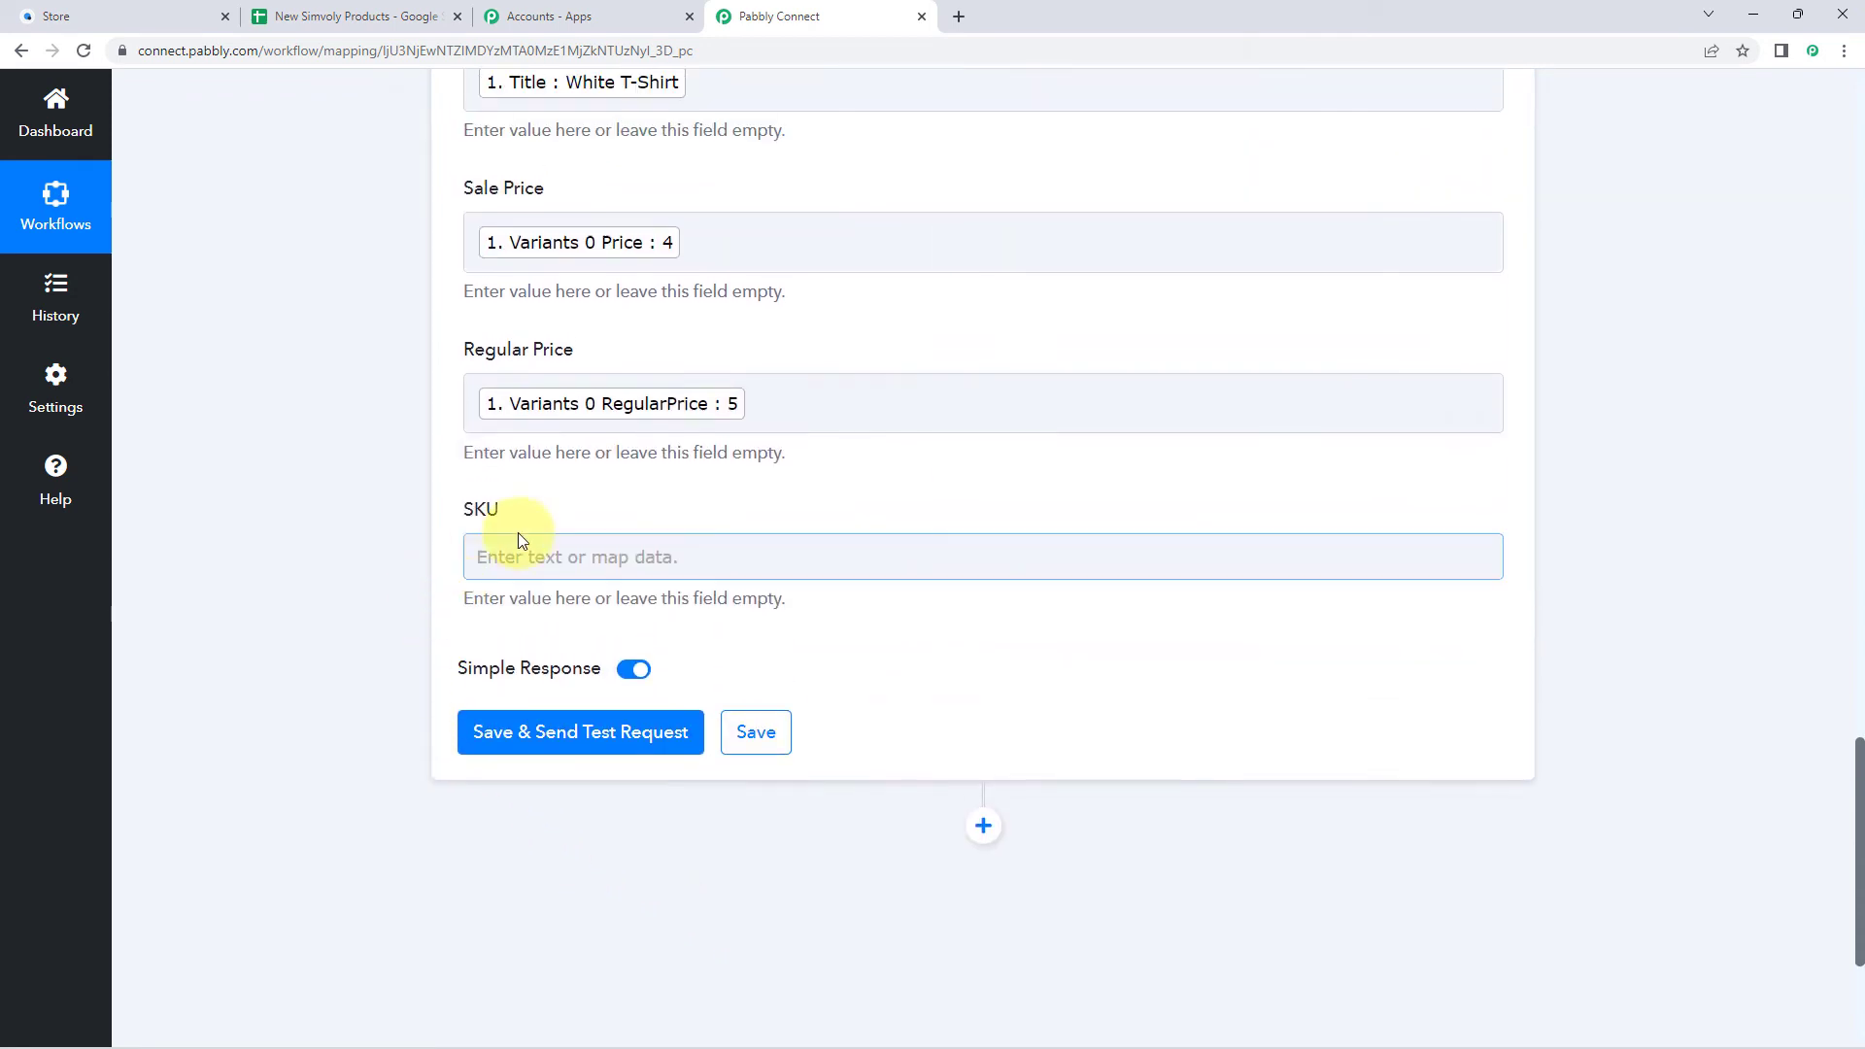
pyautogui.click(517, 548)
pyautogui.scroll(-2, 389, 561)
pyautogui.click(621, 536)
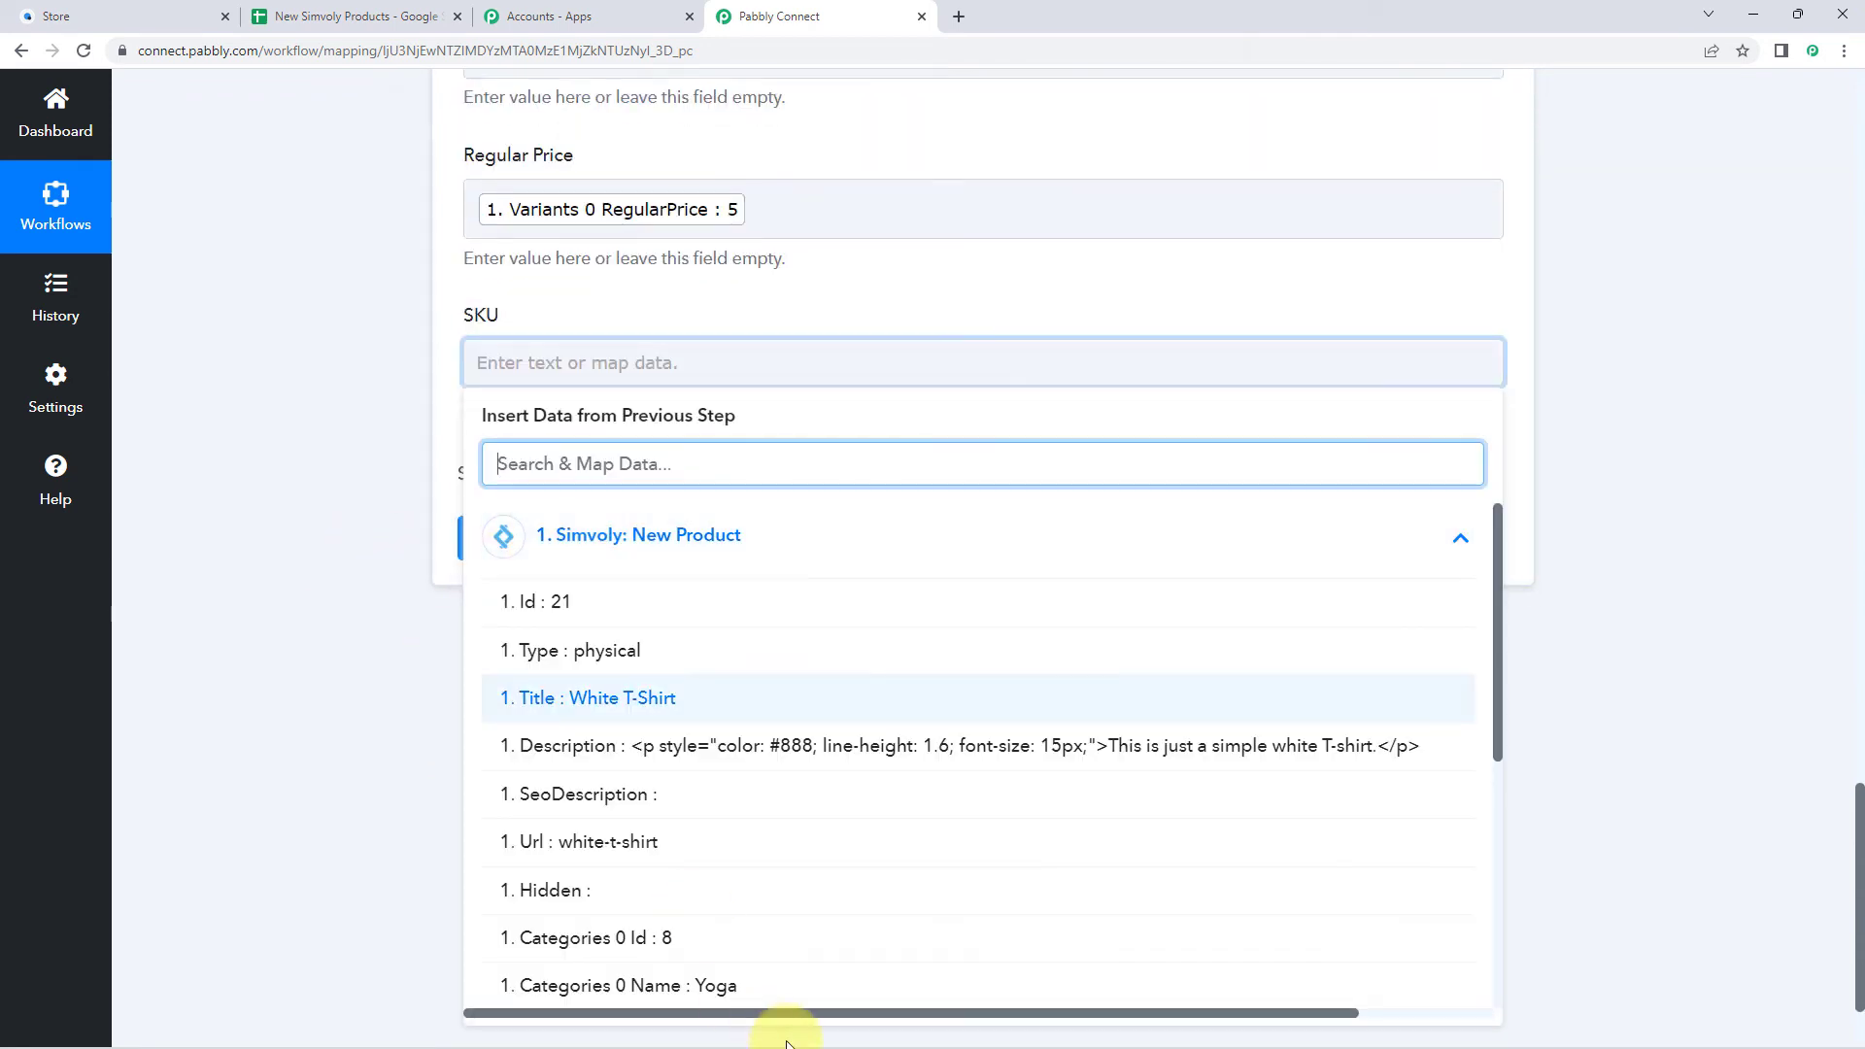
pyautogui.scroll(-5, 777, 913)
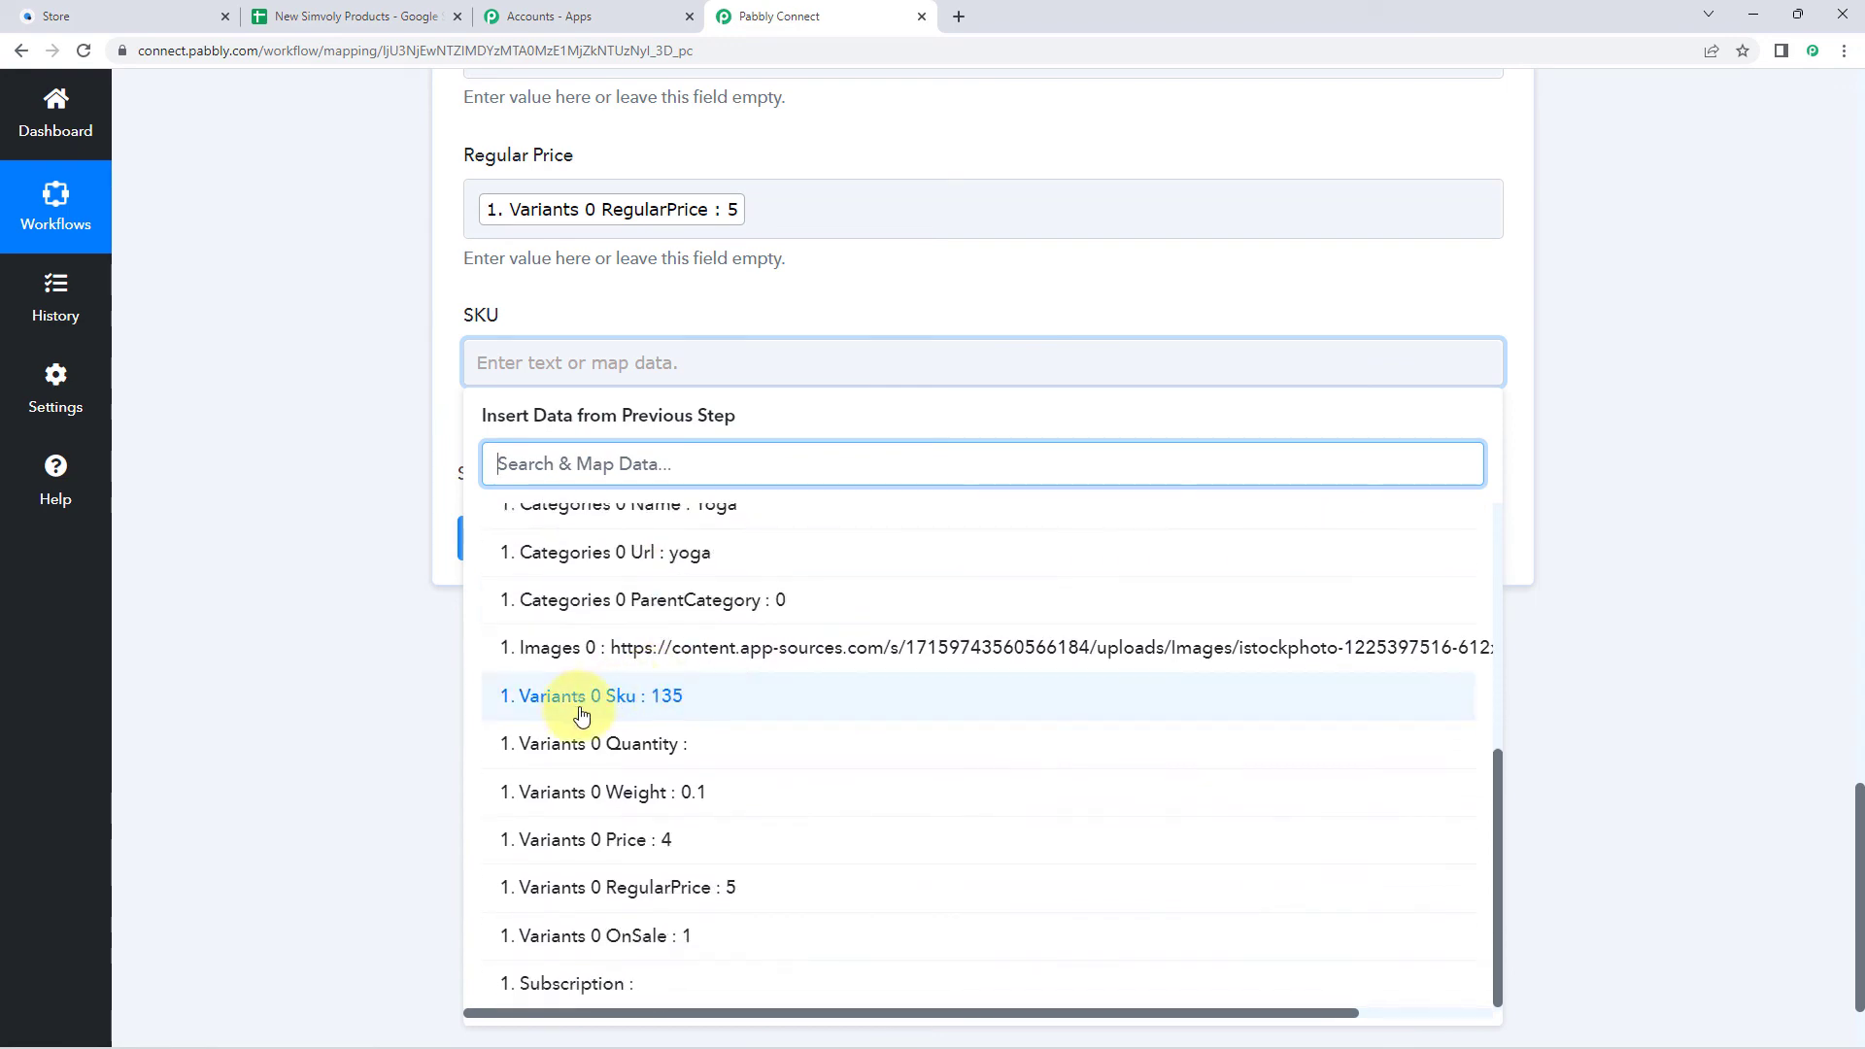
pyautogui.click(677, 706)
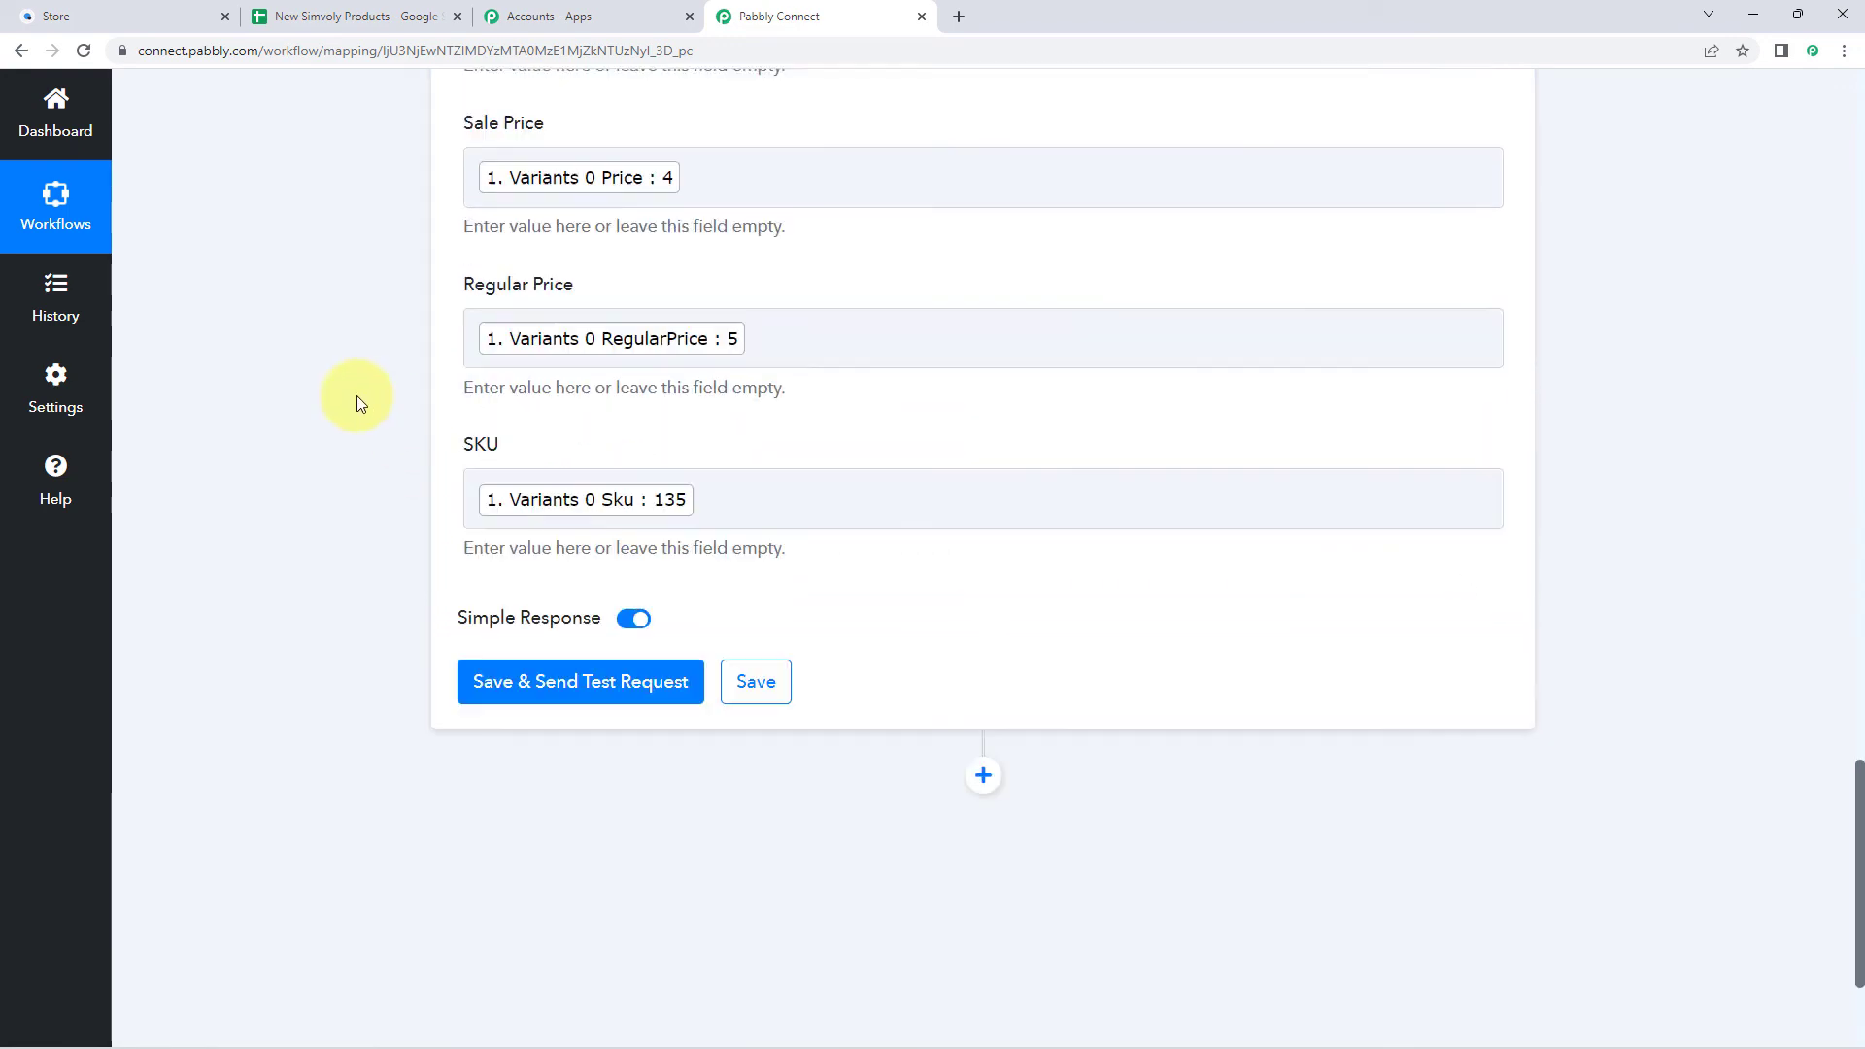
# Step: Review the field mappings, save the Google Sheets action with a test request, and examine the response received
pyautogui.scroll(1, 357, 394)
pyautogui.scroll(-2, 387, 295)
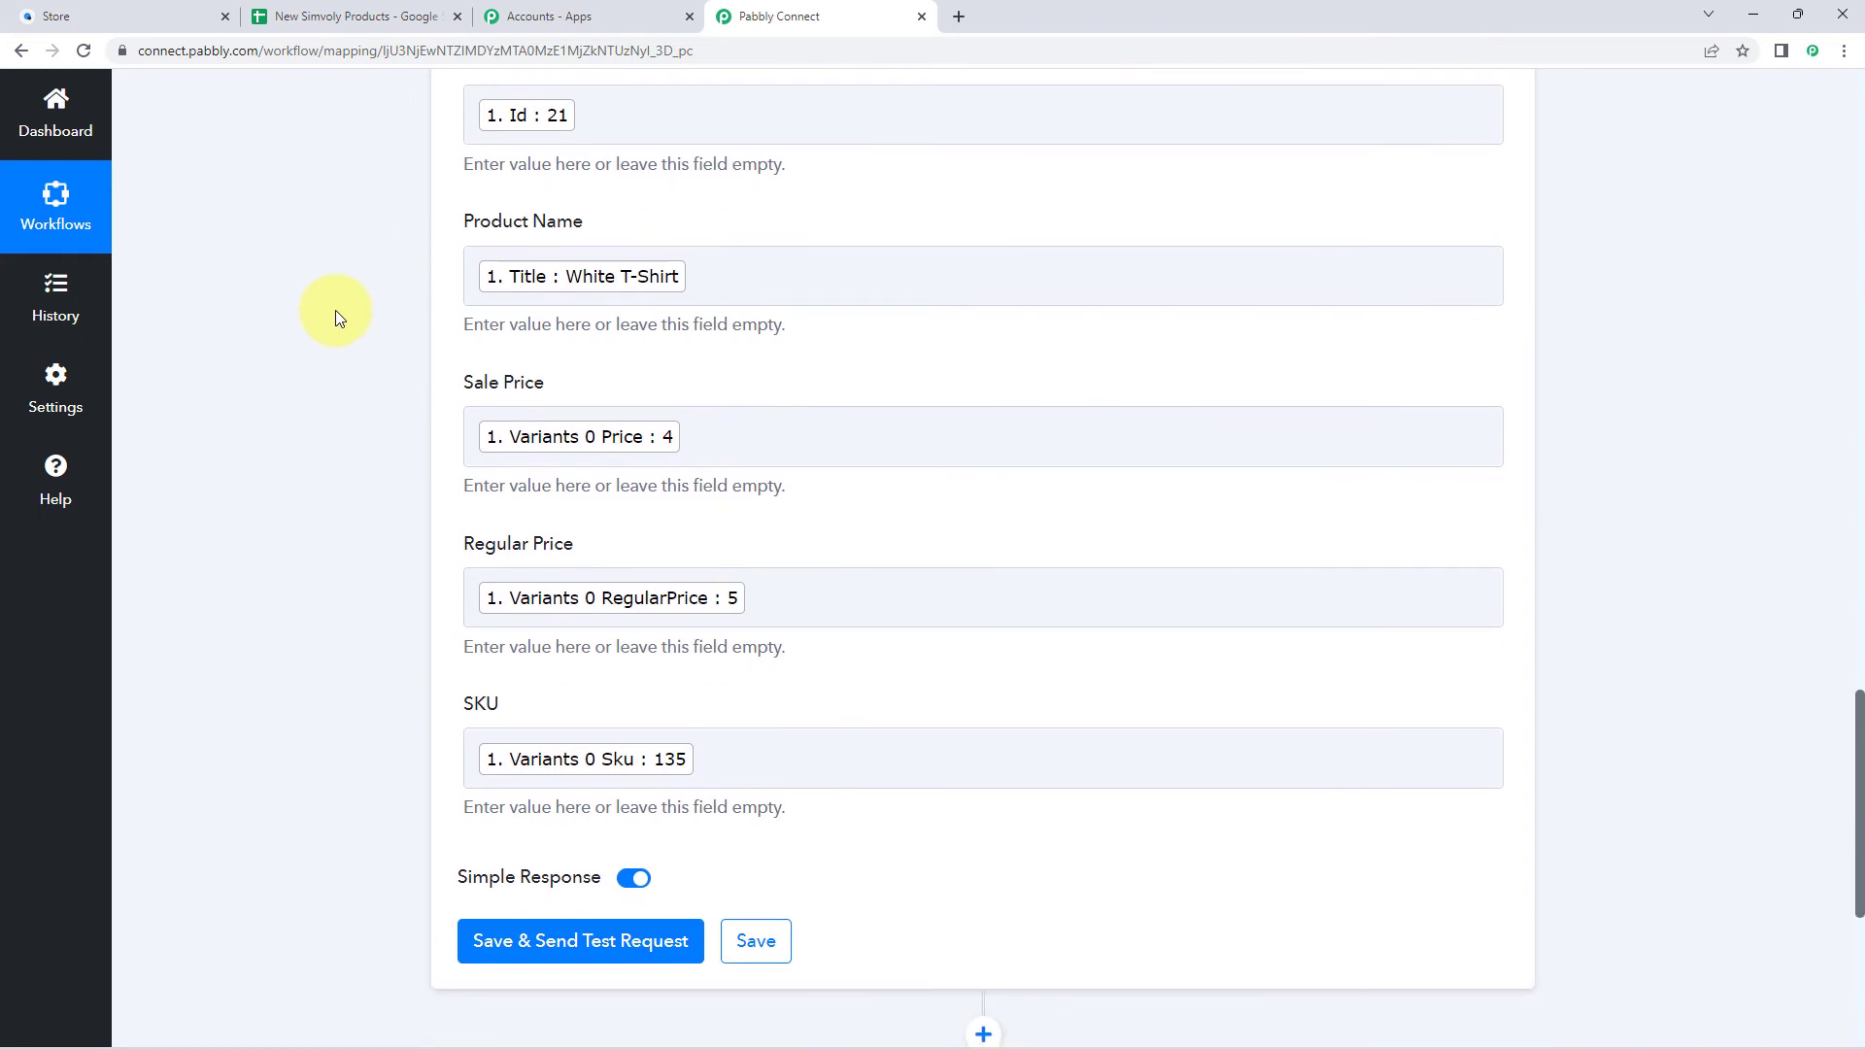
pyautogui.scroll(-4, 340, 315)
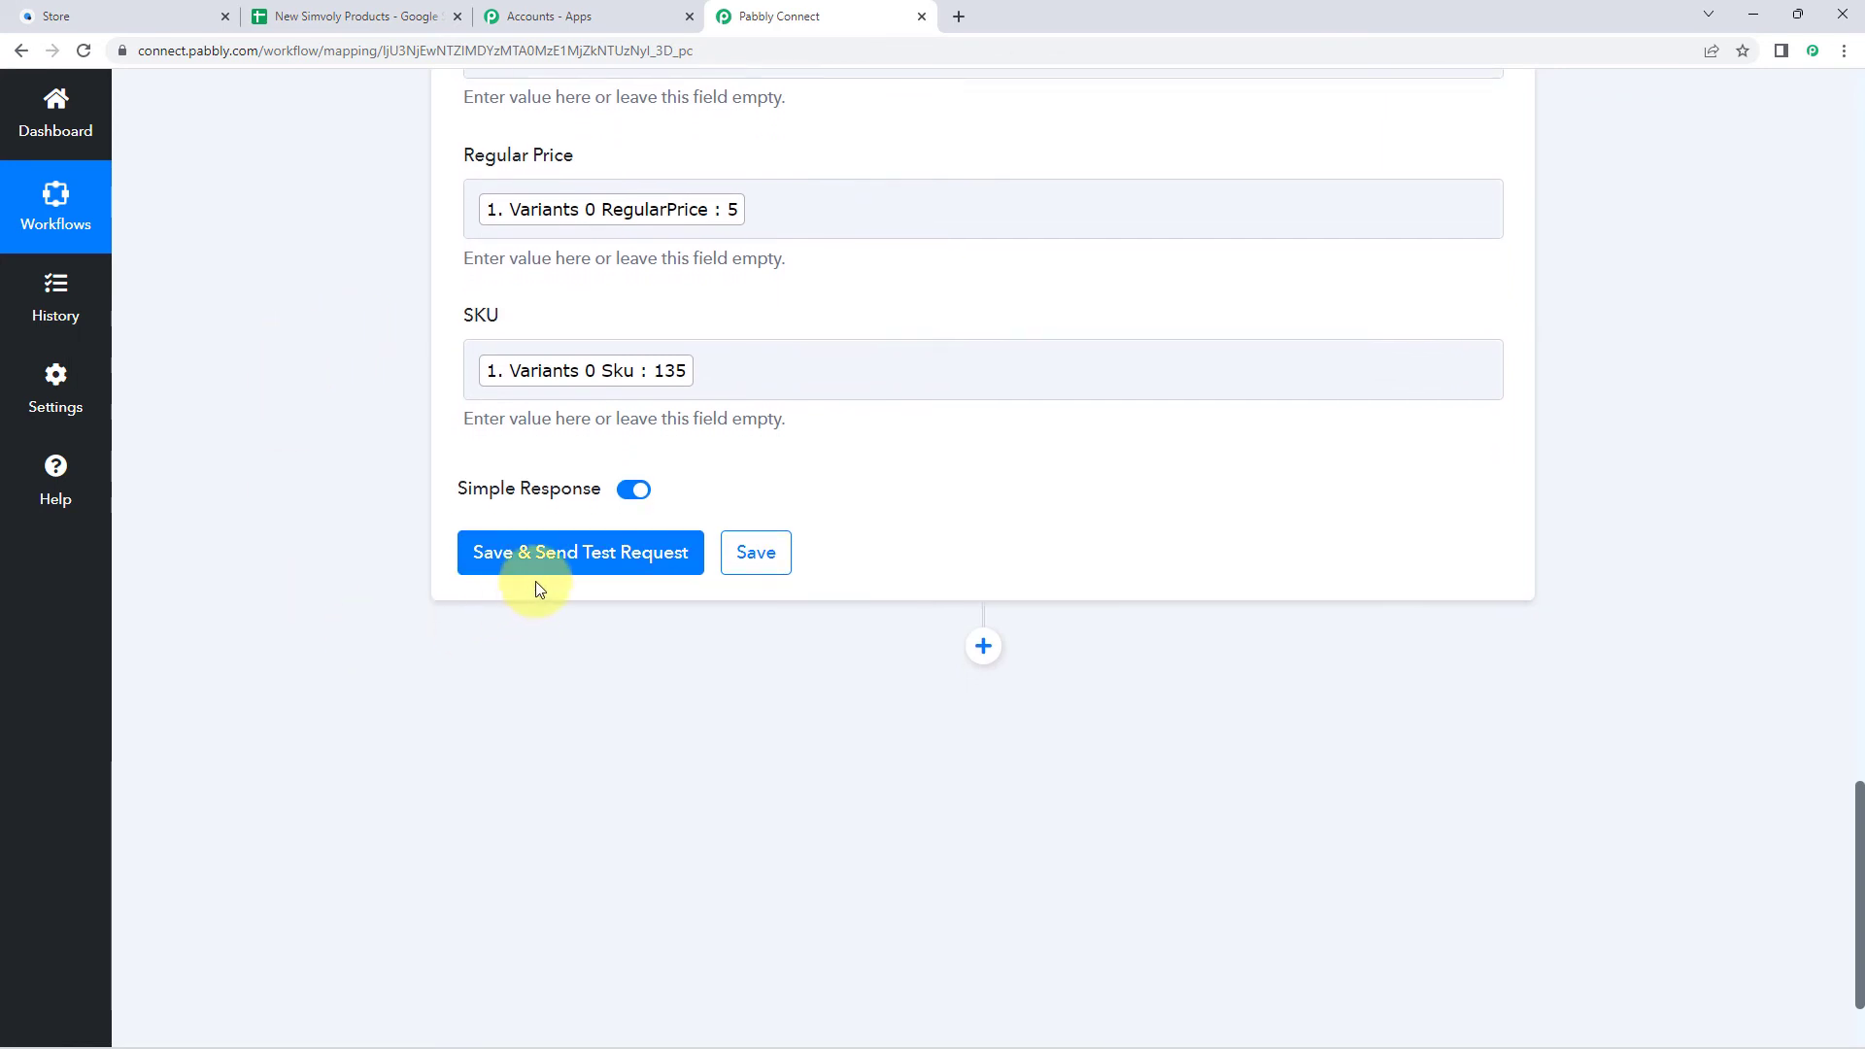
pyautogui.click(592, 552)
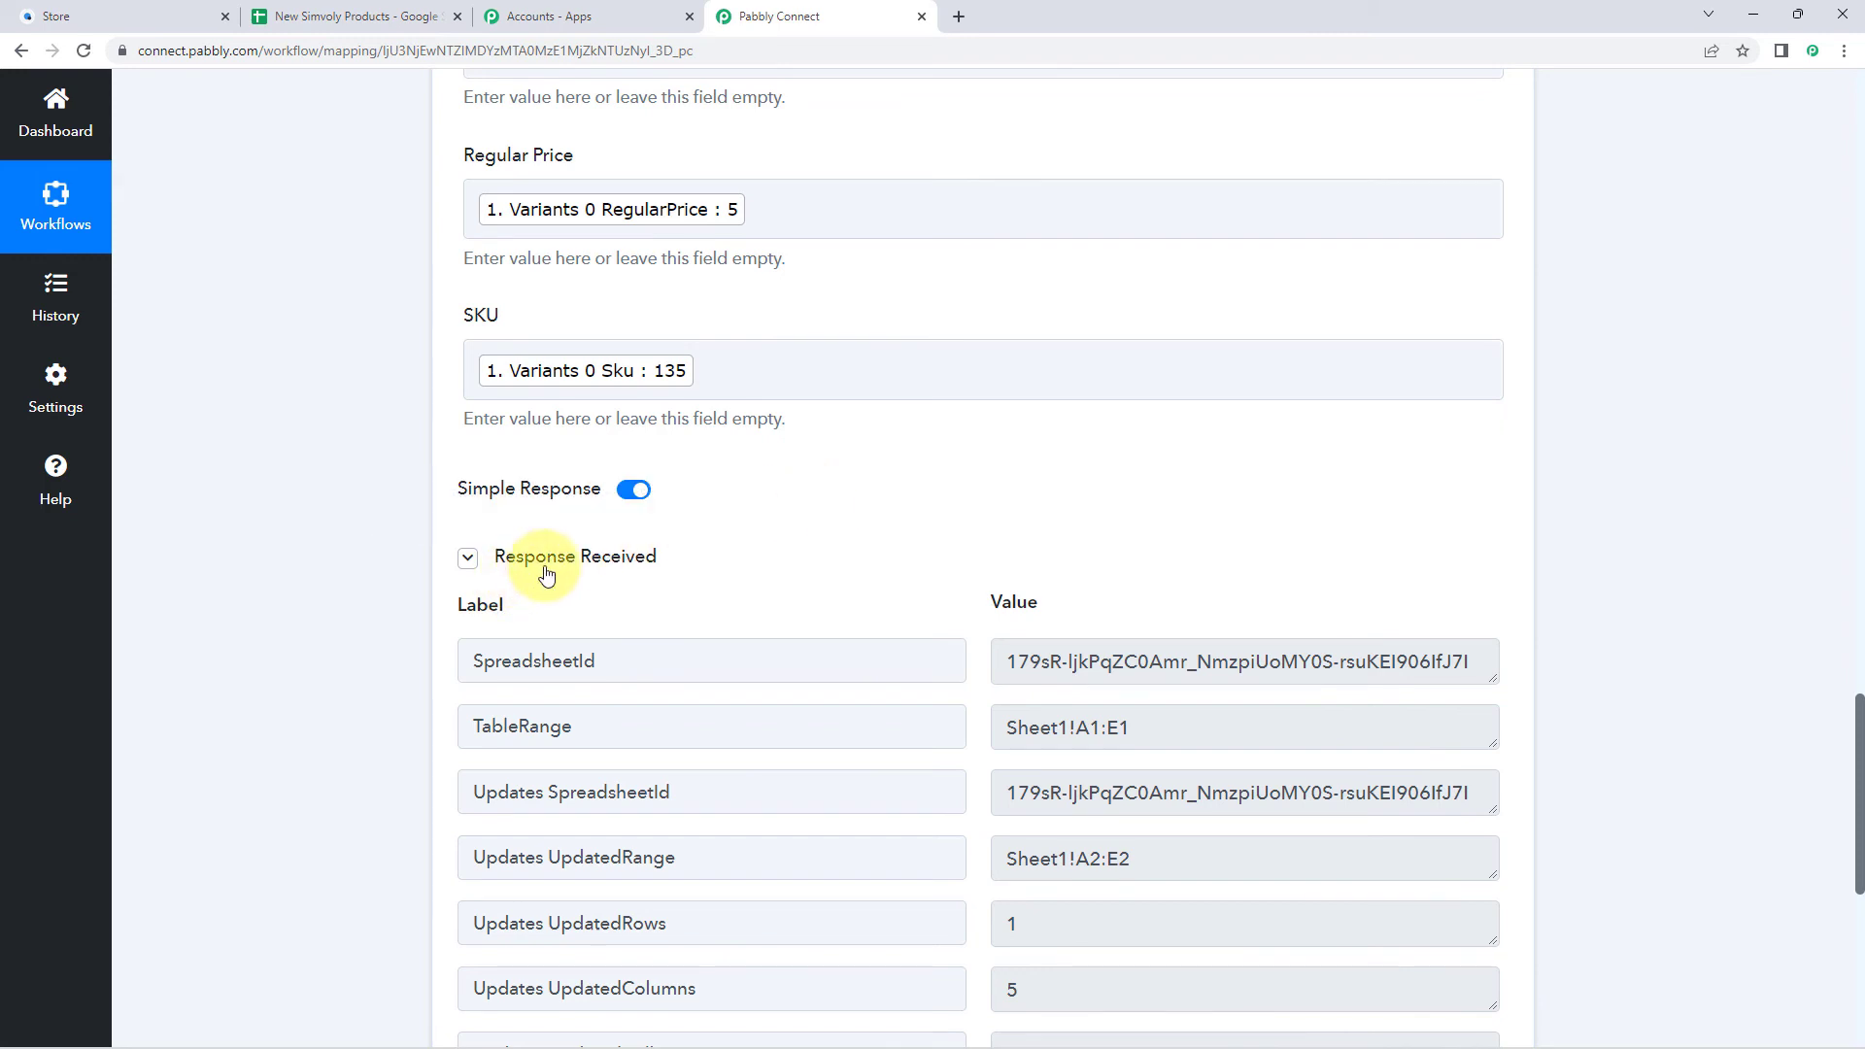
pyautogui.scroll(-1, 875, 524)
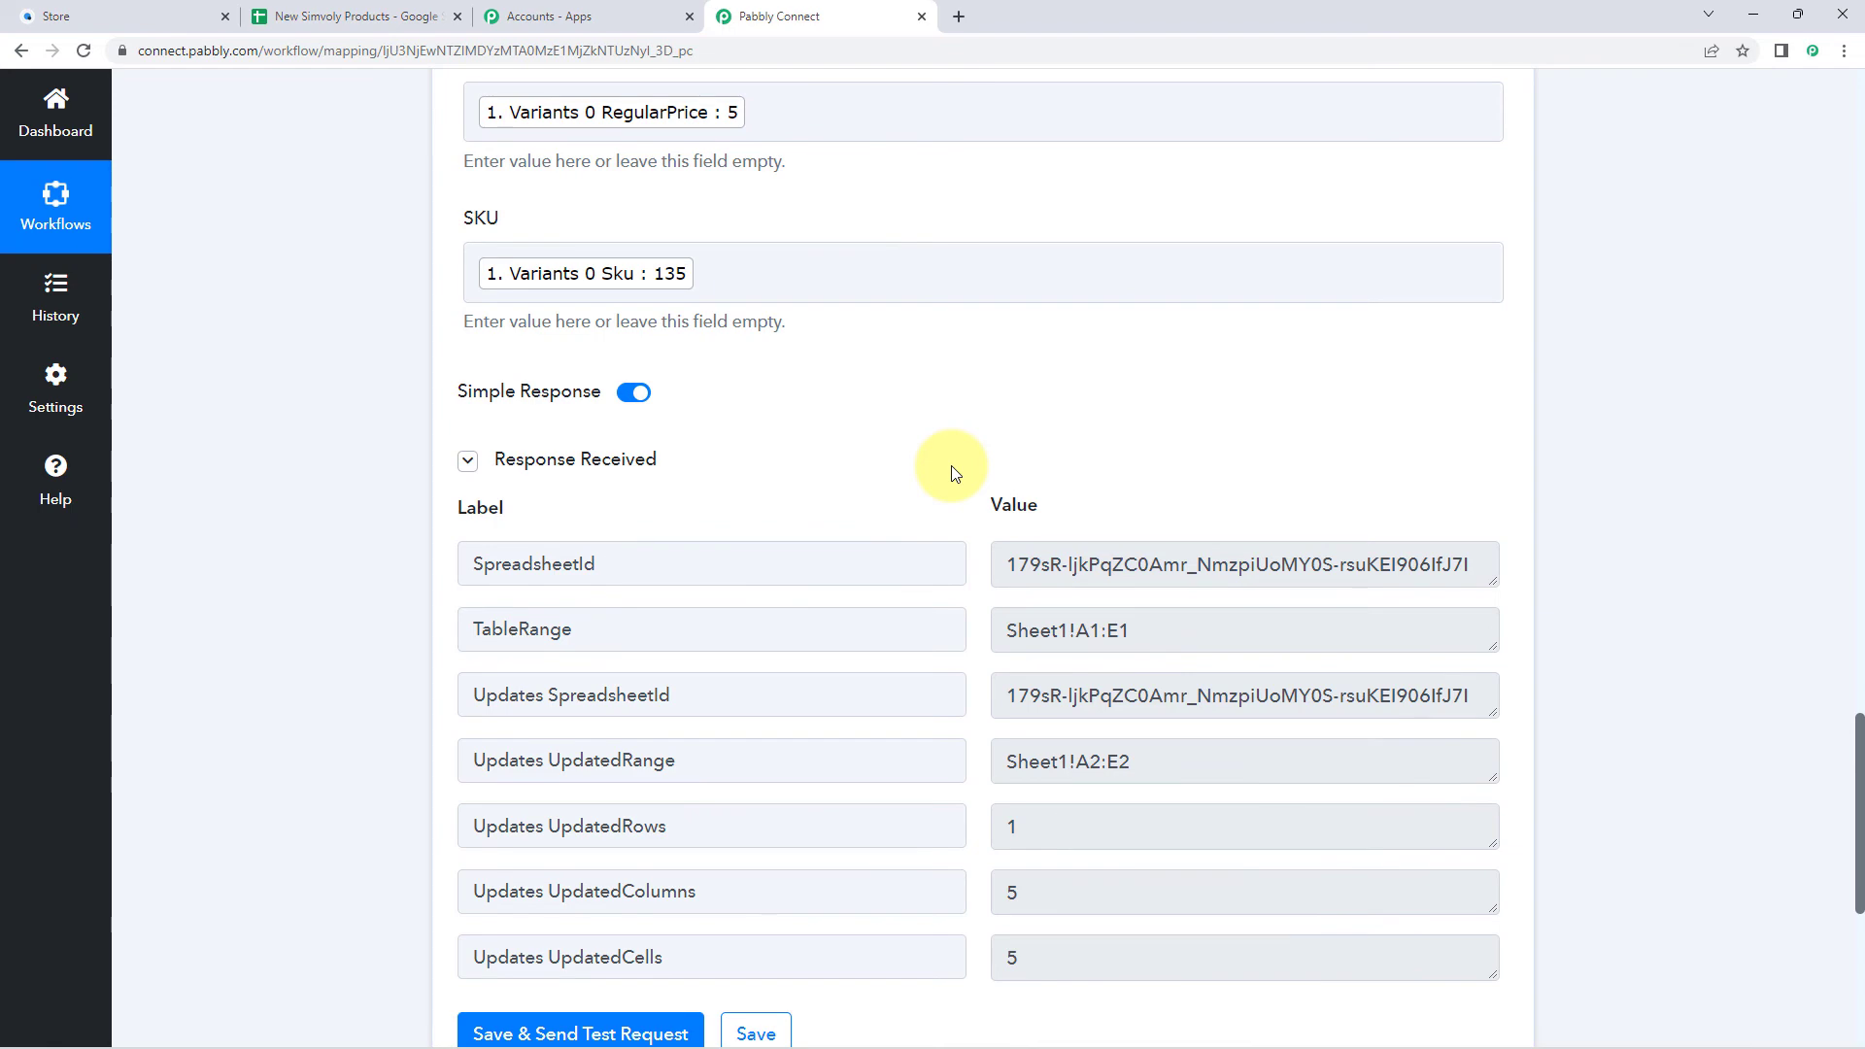
pyautogui.scroll(5, 923, 456)
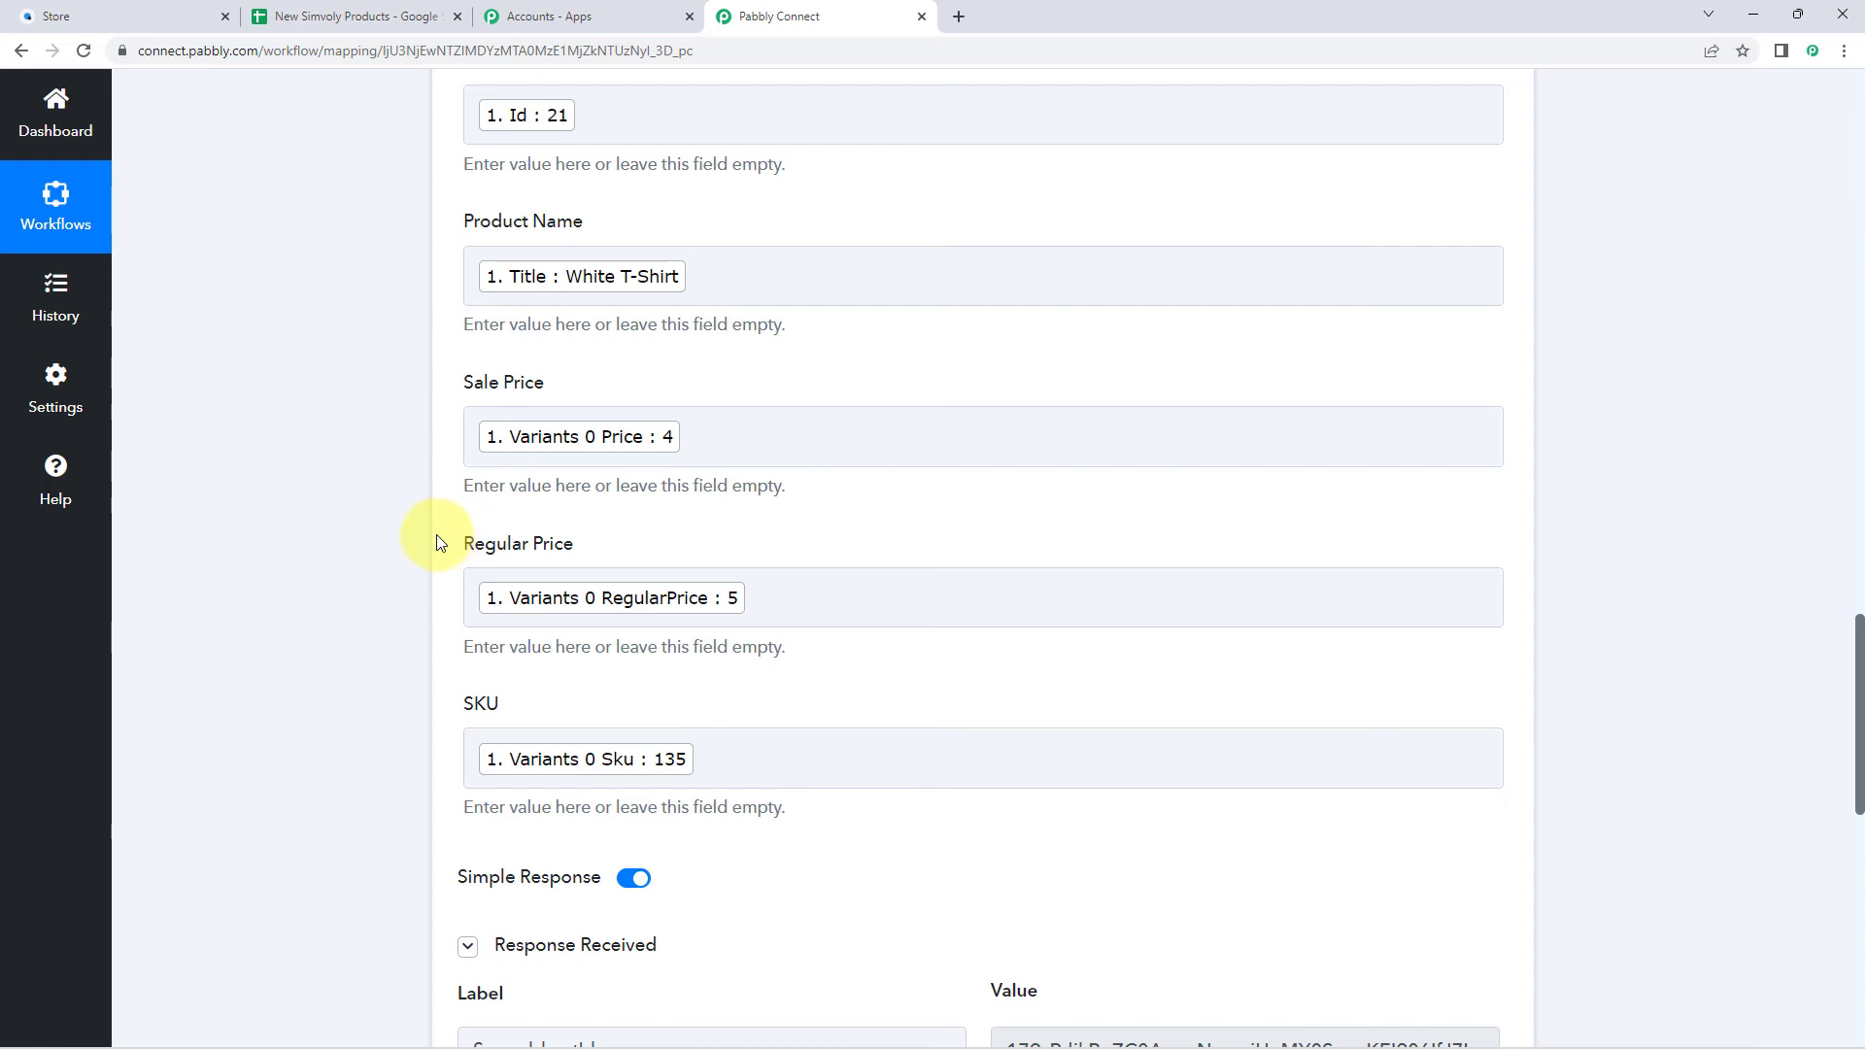
# Step: Switch to the New Simvoly Products spreadsheet in Google Sheets and remove the bold formatting from row 2
pyautogui.click(359, 17)
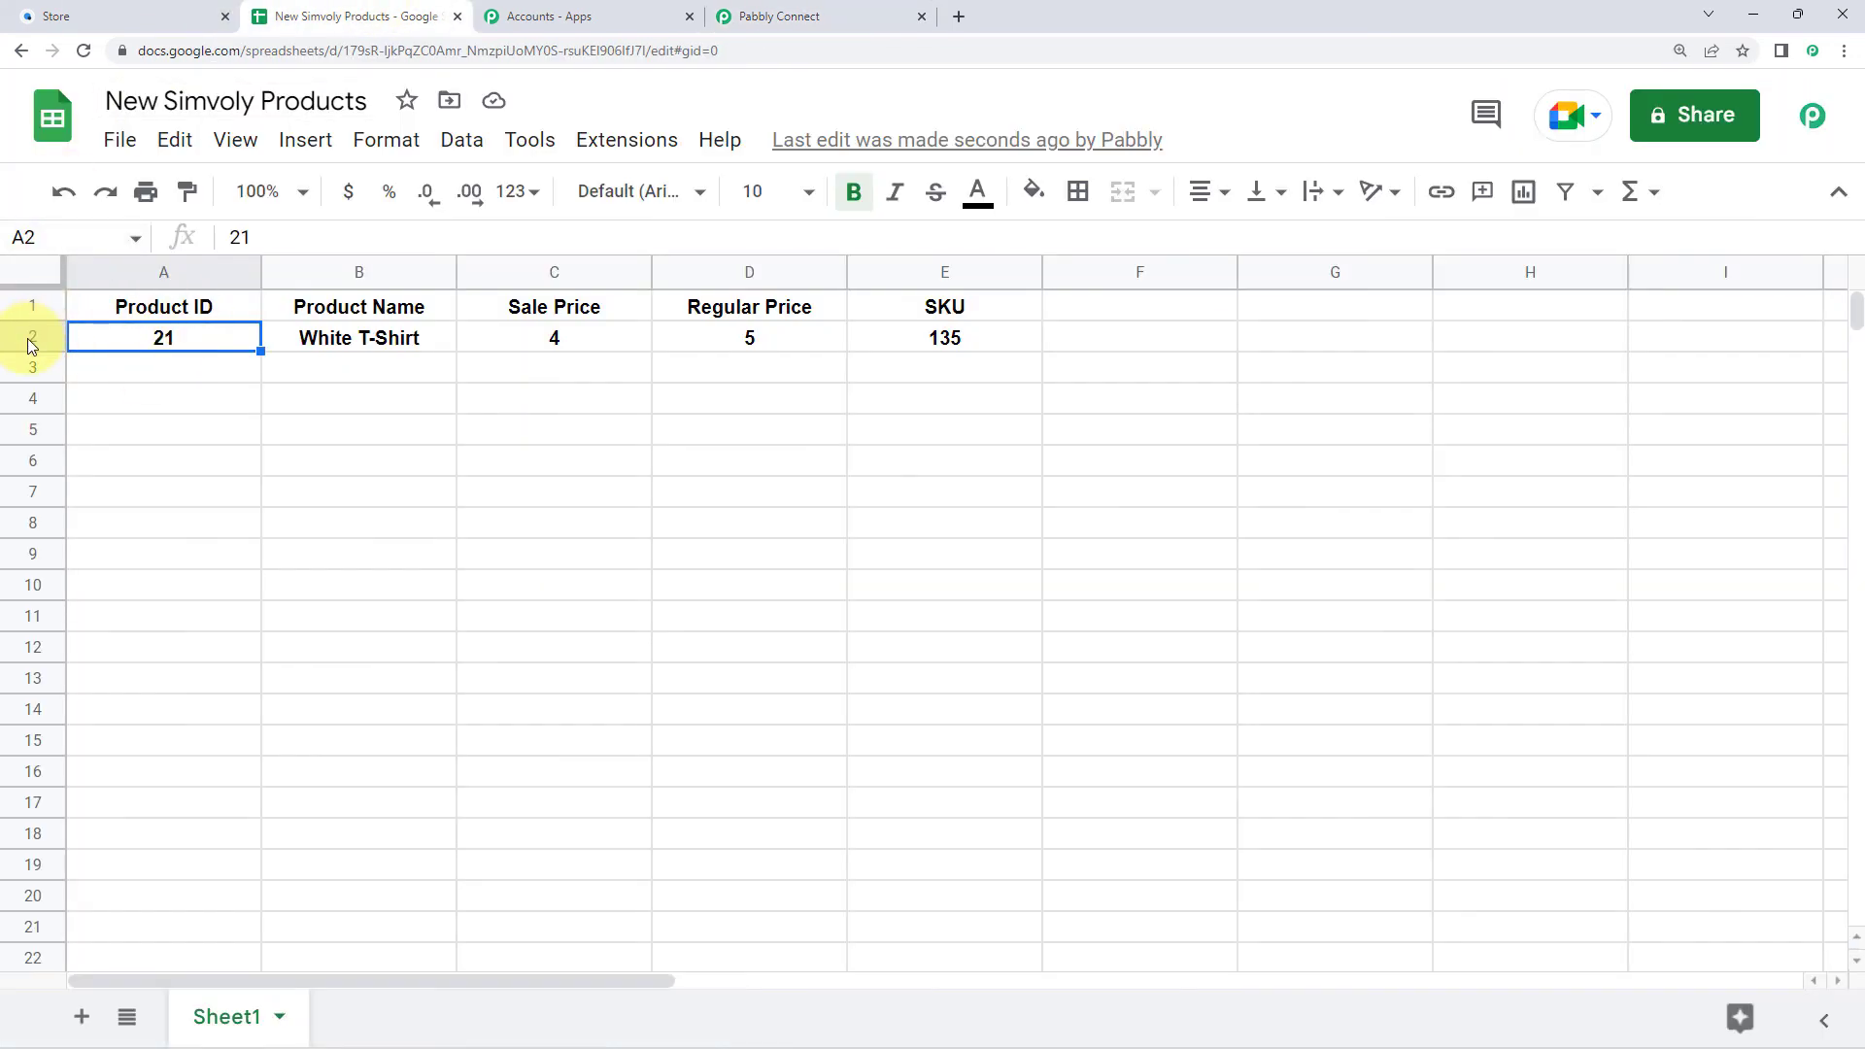
pyautogui.click(27, 338)
pyautogui.hotkey('ctrl', 'b')
pyautogui.click(199, 399)
pyautogui.click(205, 372)
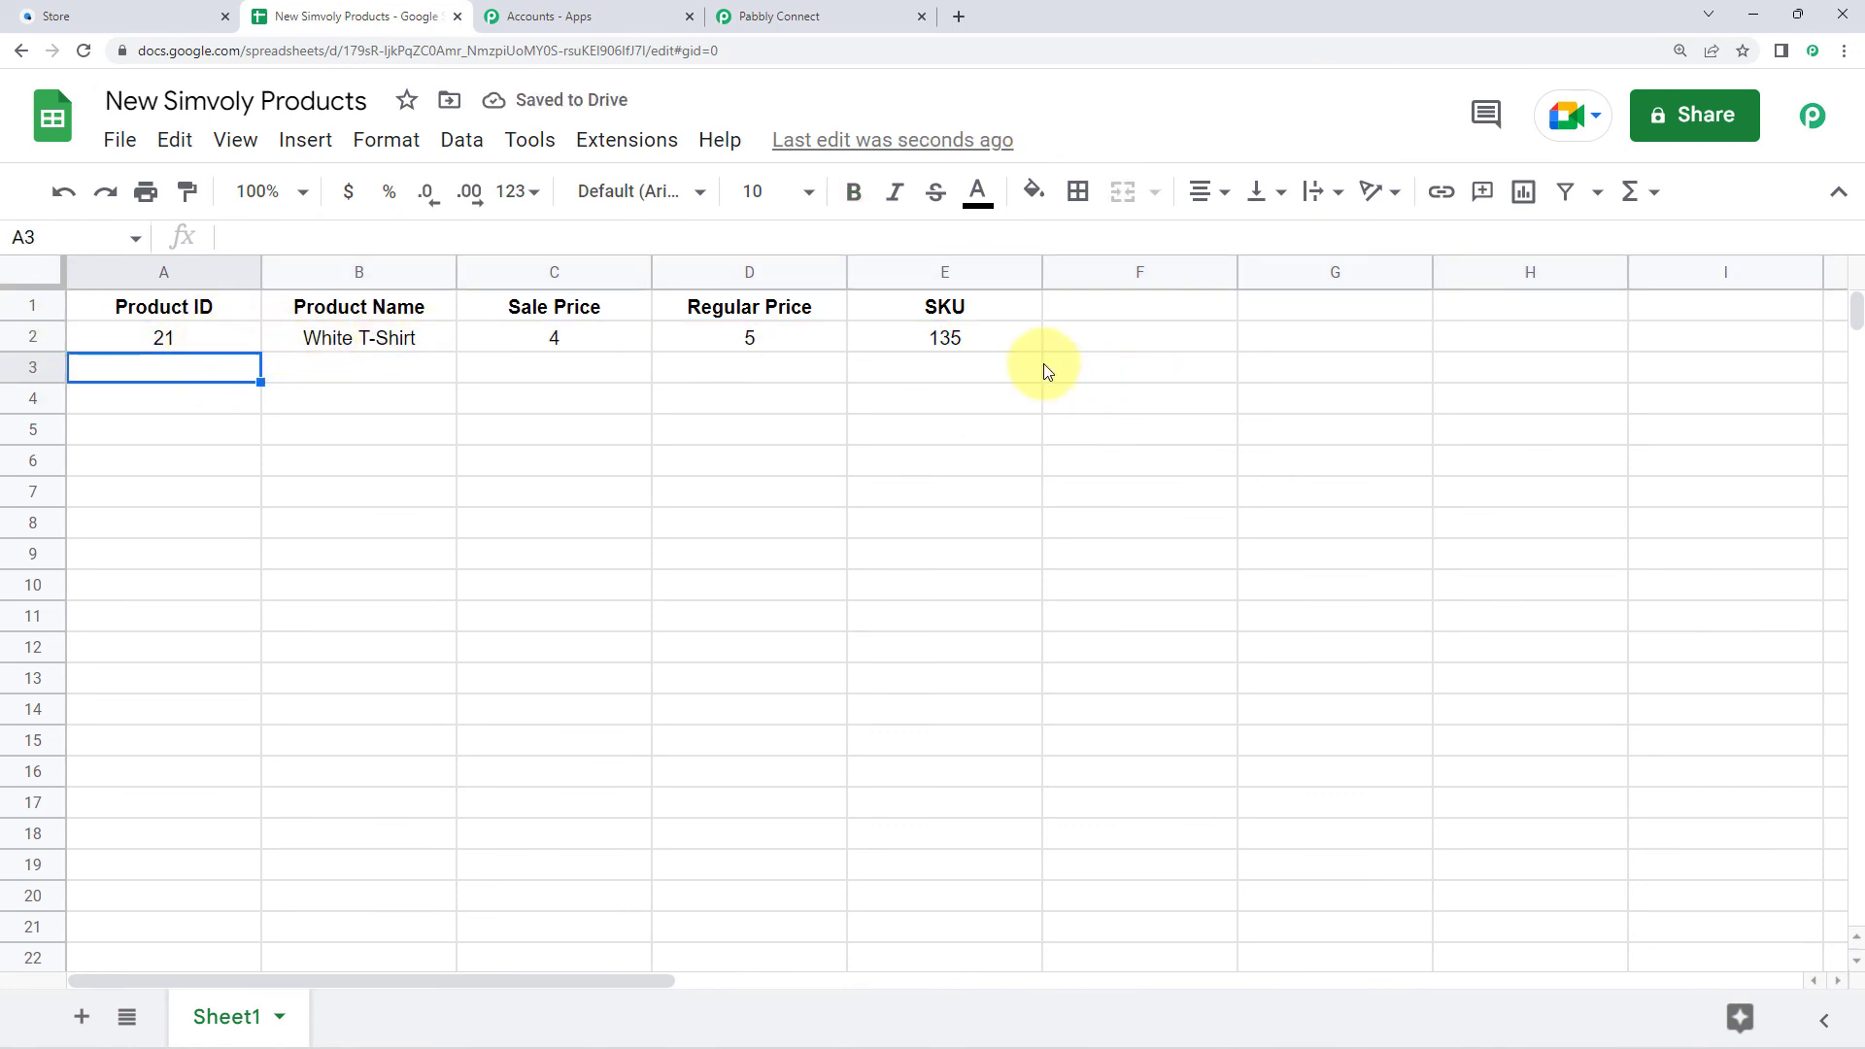
# Step: Compare the White T-Shirt product's details in the Simvoly store with its row in the New Simvoly Products spreadsheet
pyautogui.click(136, 14)
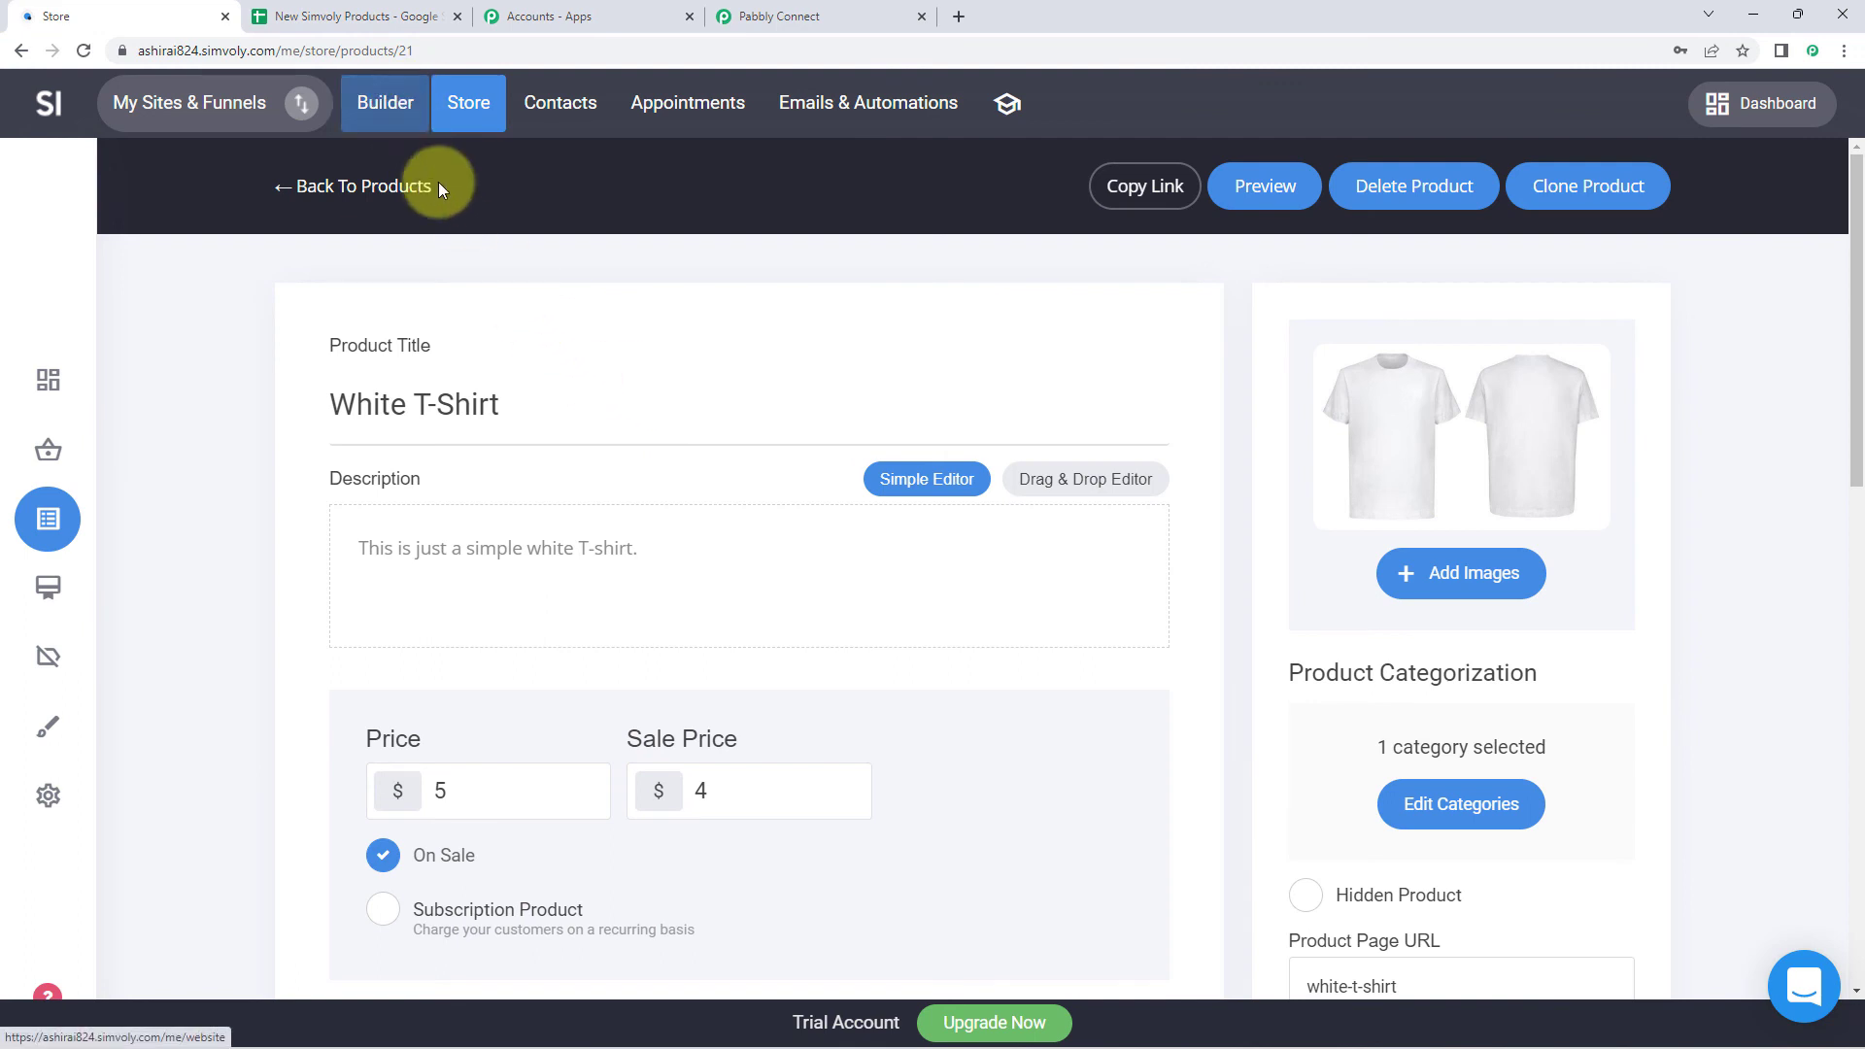
pyautogui.click(369, 13)
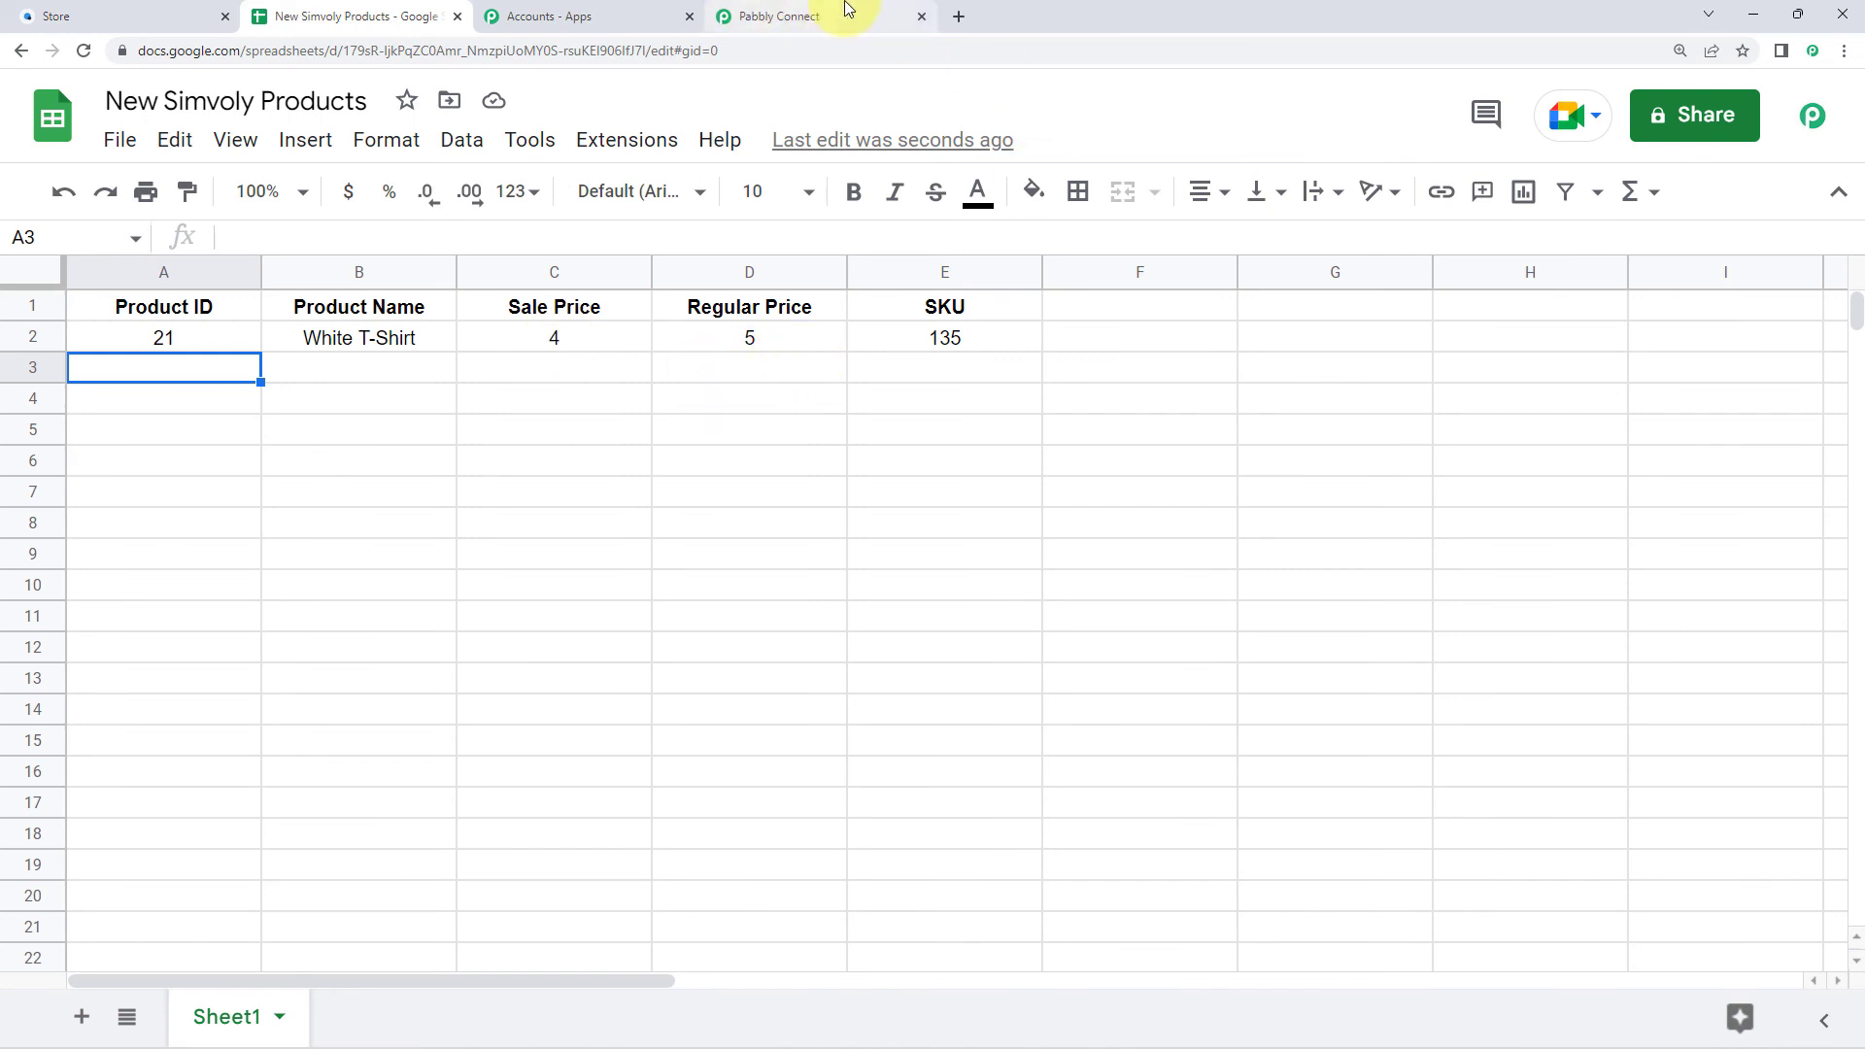
# Step: Switch to Pabbly Connect and collapse the Google Sheets action and the Simvoly trigger in the Simvoly to Google Sheets workflow
pyautogui.click(791, 13)
pyautogui.scroll(20, 863, 473)
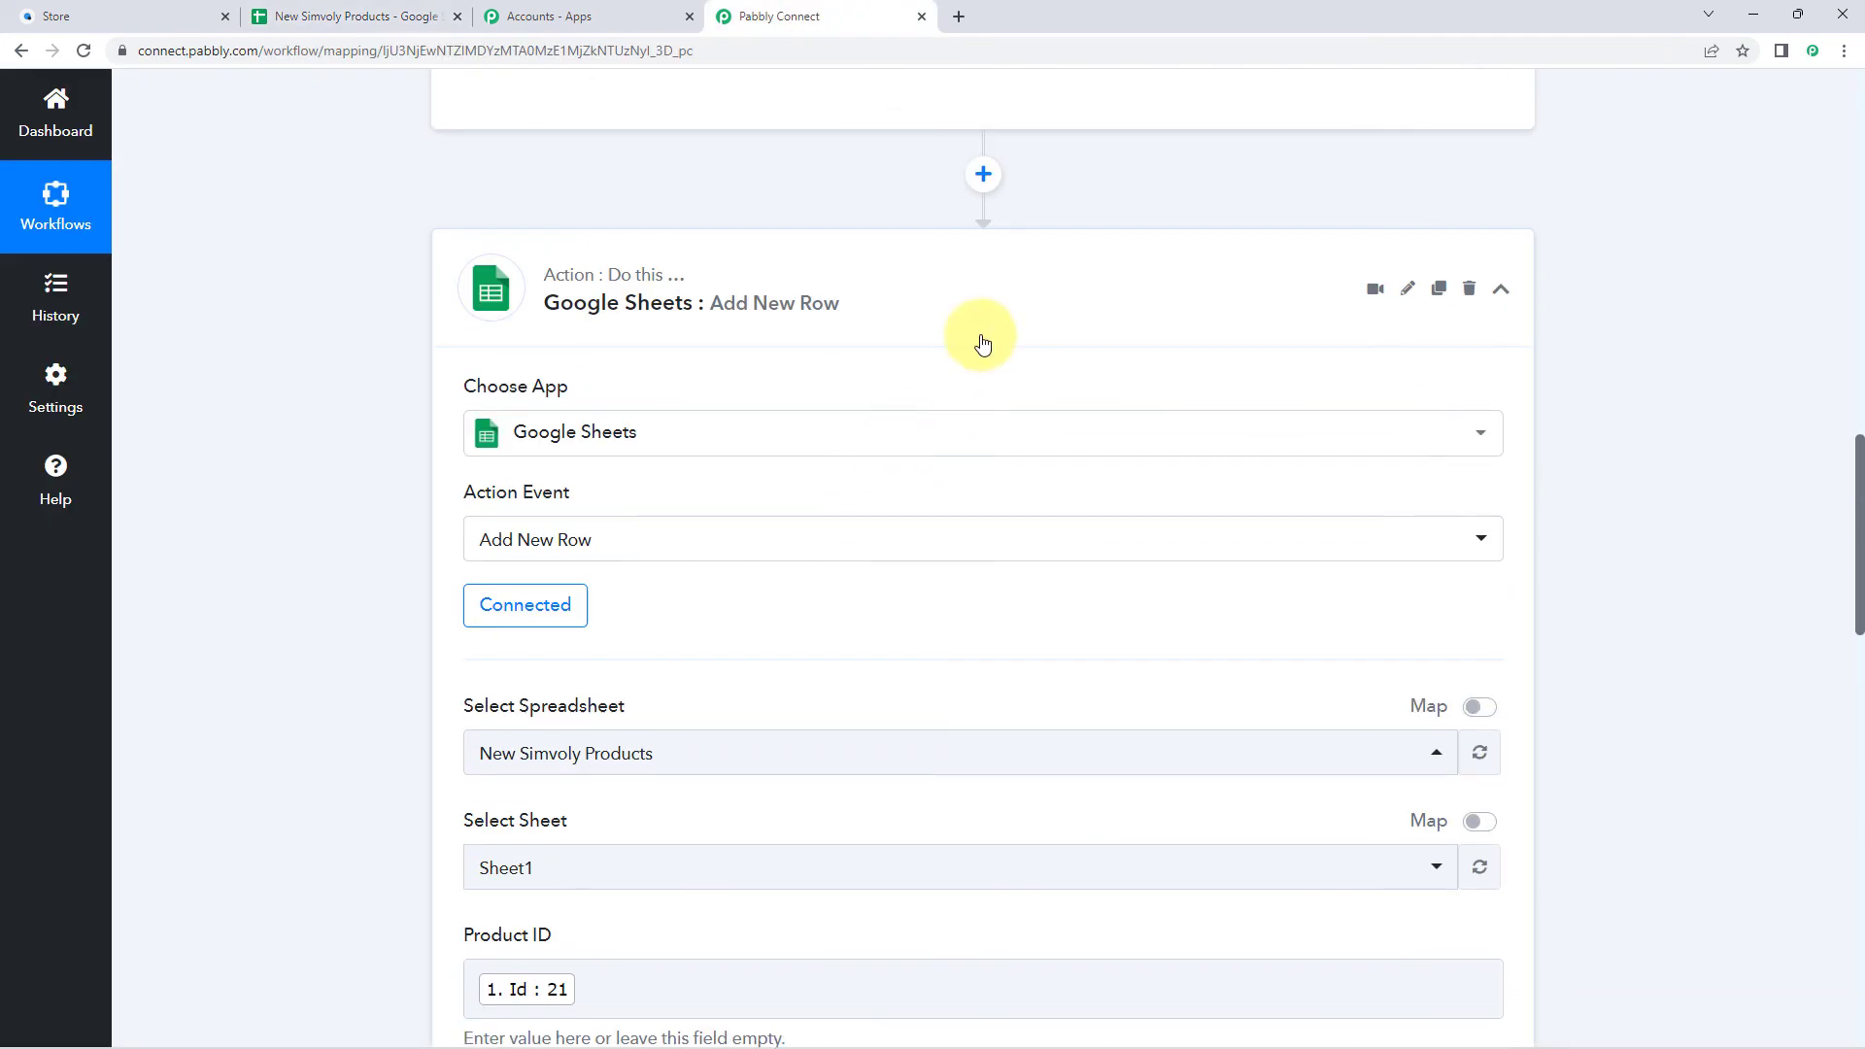
pyautogui.scroll(9, 957, 361)
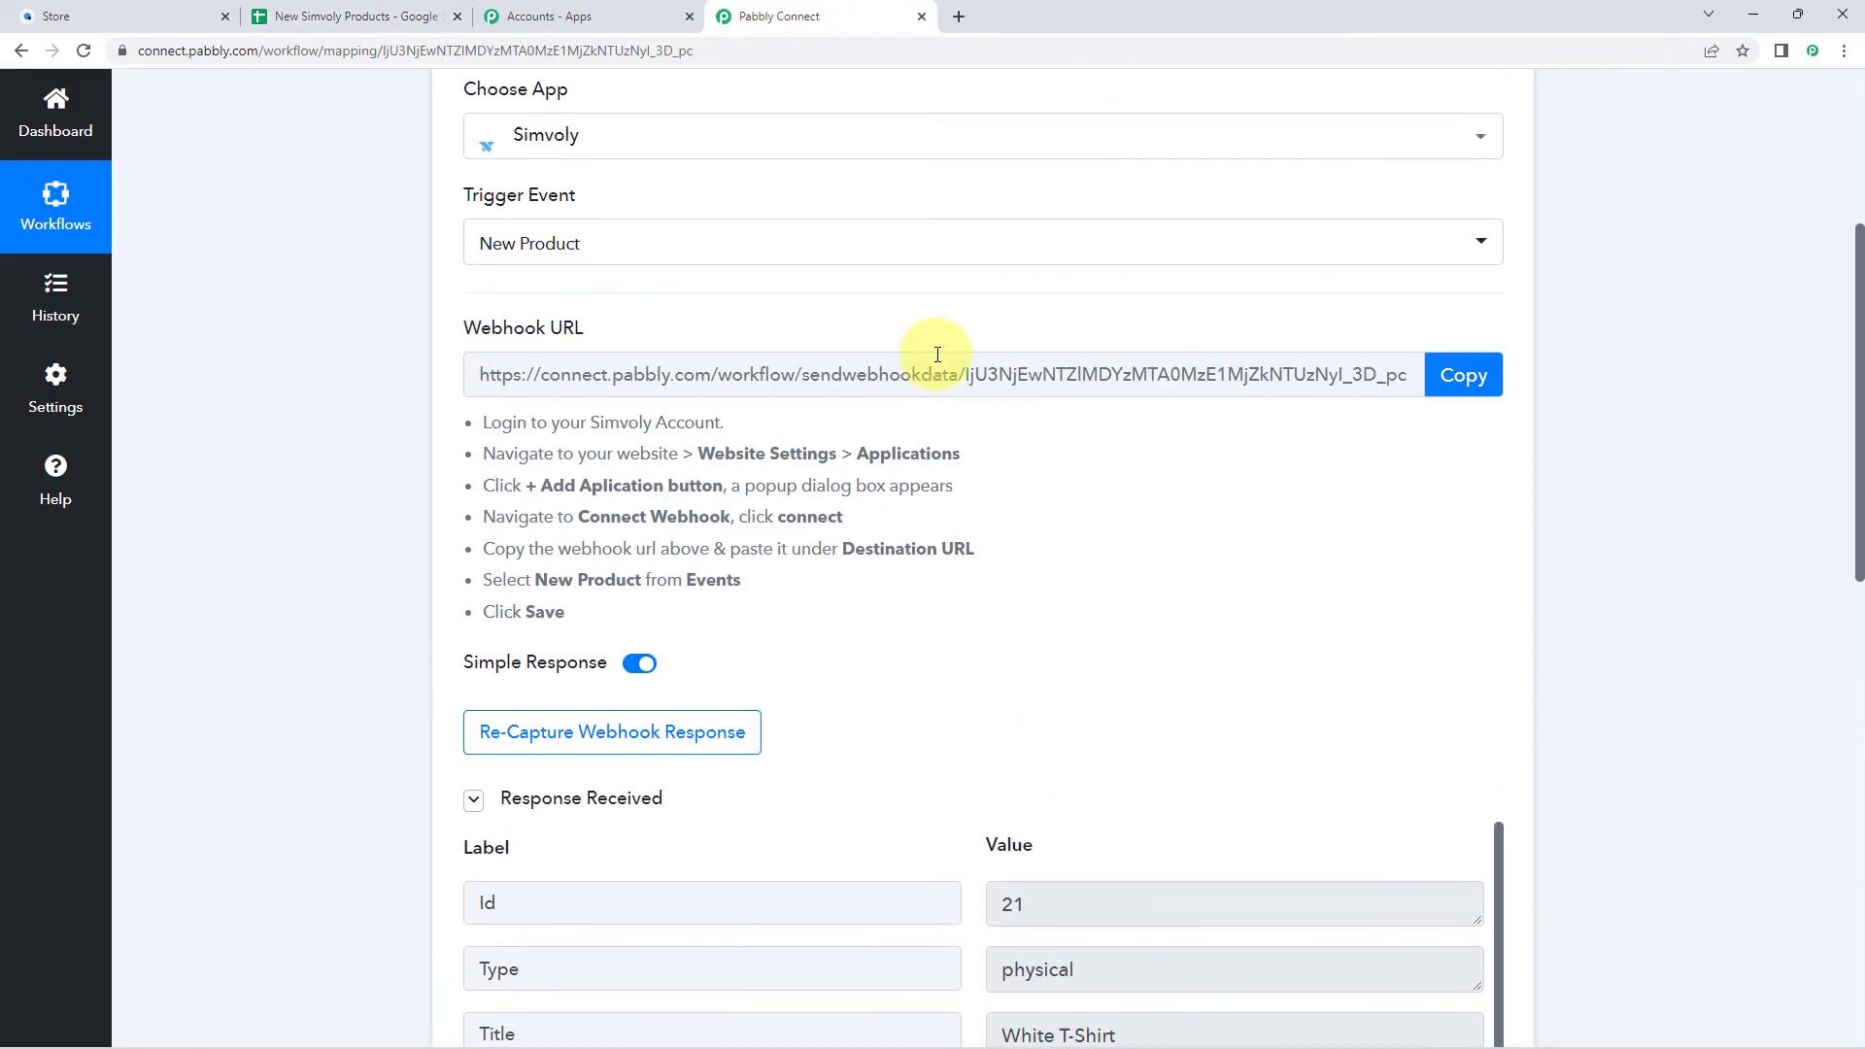
pyautogui.click(632, 297)
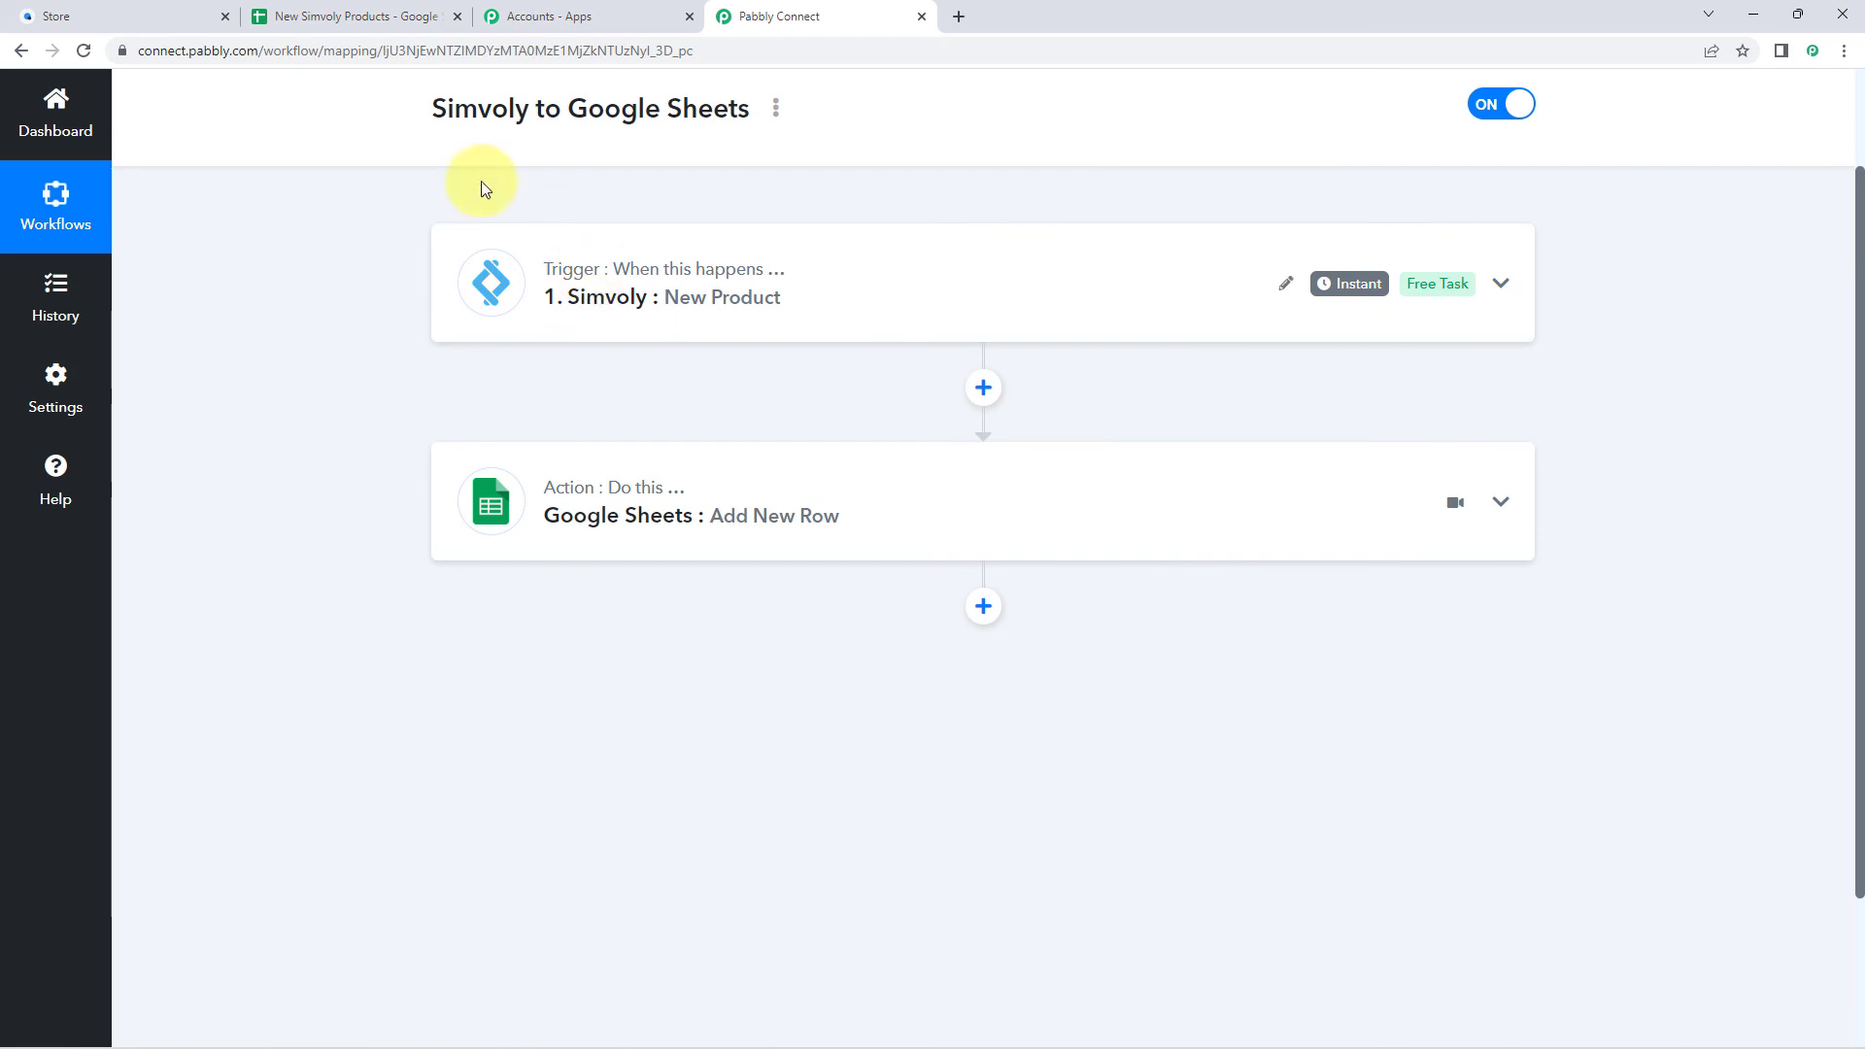
# Step: Check the New Simvoly Products spreadsheet in Google Sheets, and return to Pabbly Connect to review the whole Simvoly to Google Sheets workflow
pyautogui.click(291, 15)
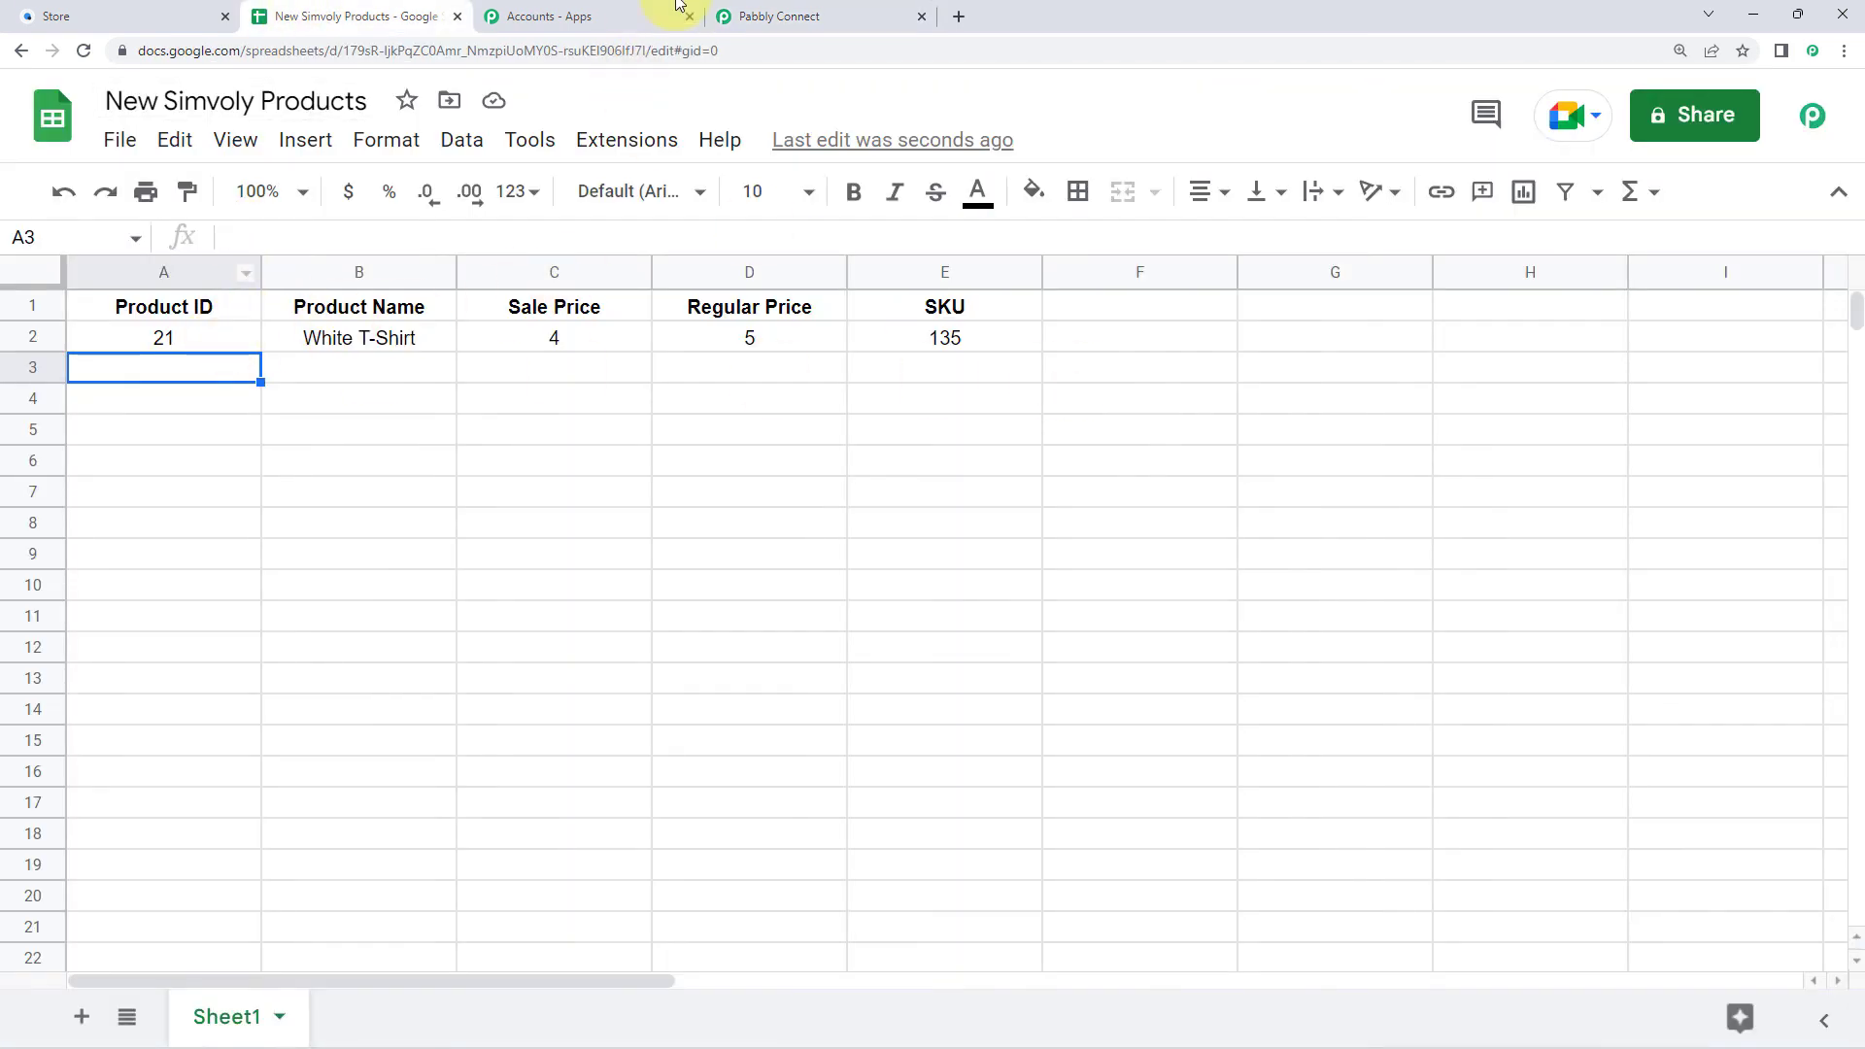
pyautogui.click(748, 12)
pyautogui.scroll(1, 845, 461)
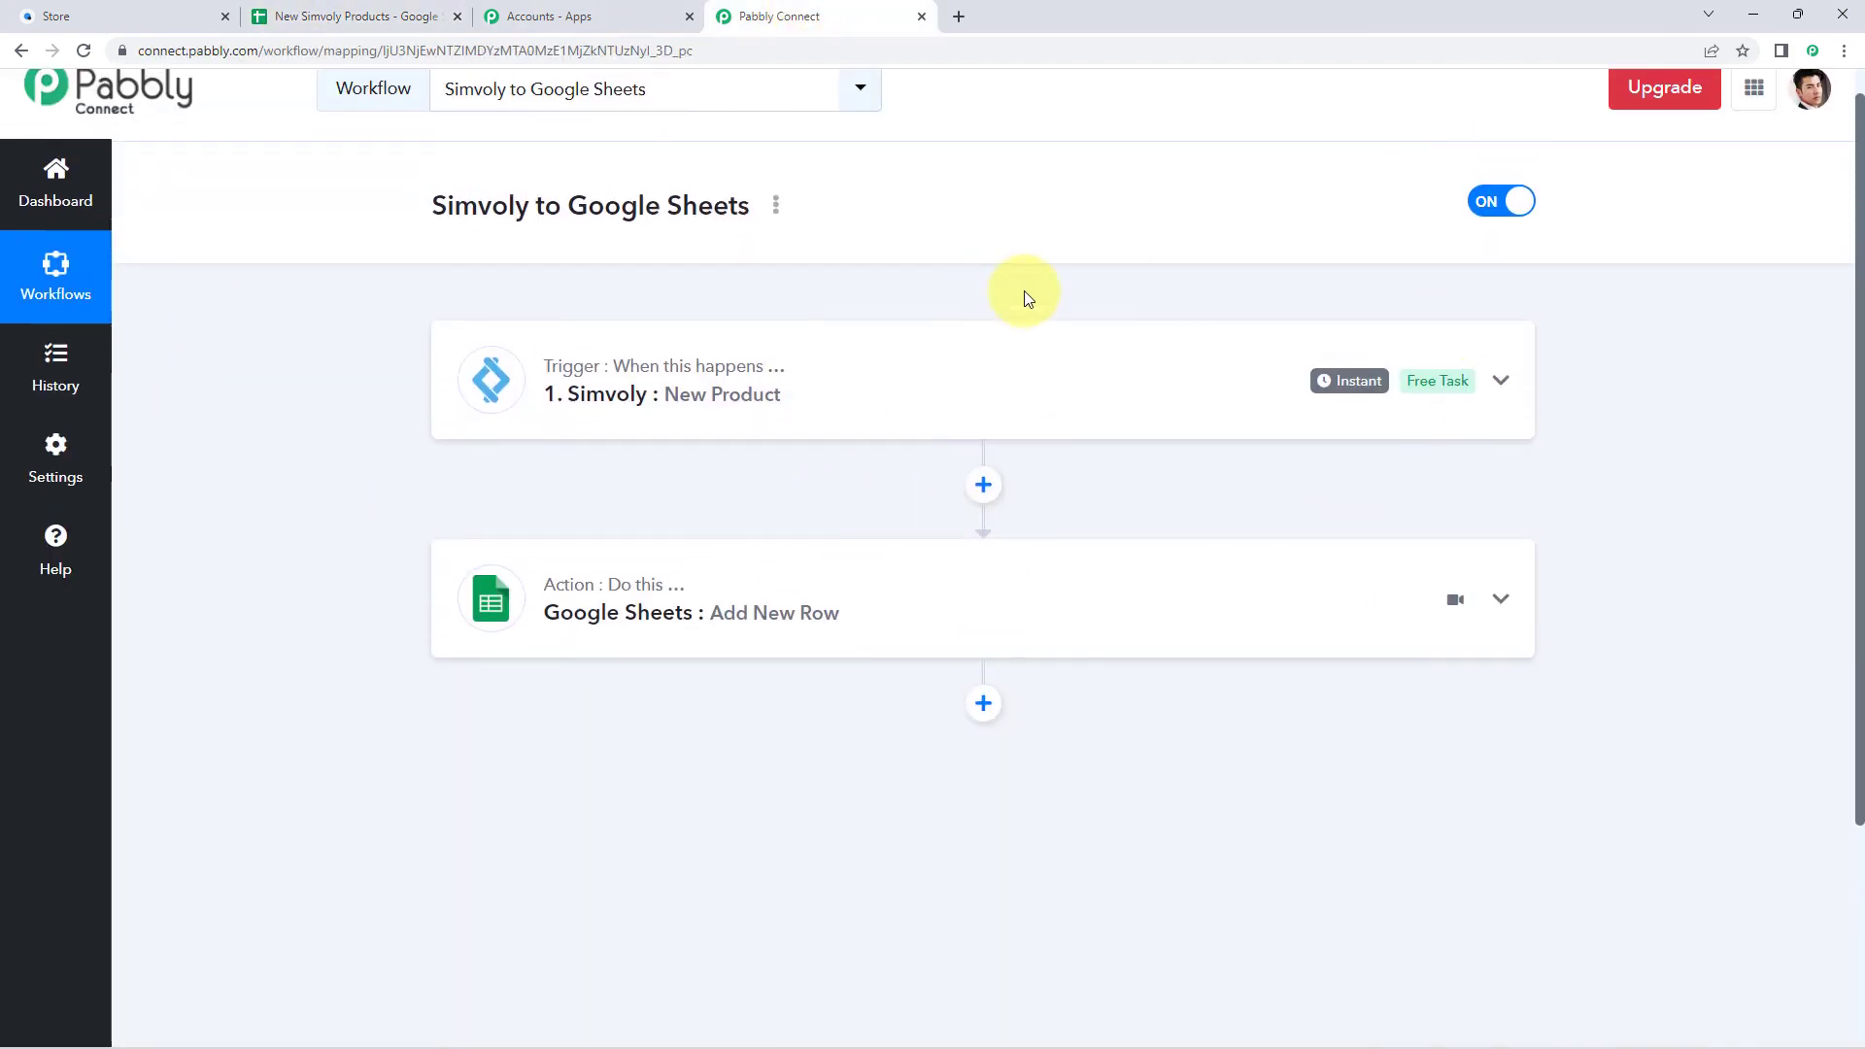
pyautogui.scroll(1, 892, 218)
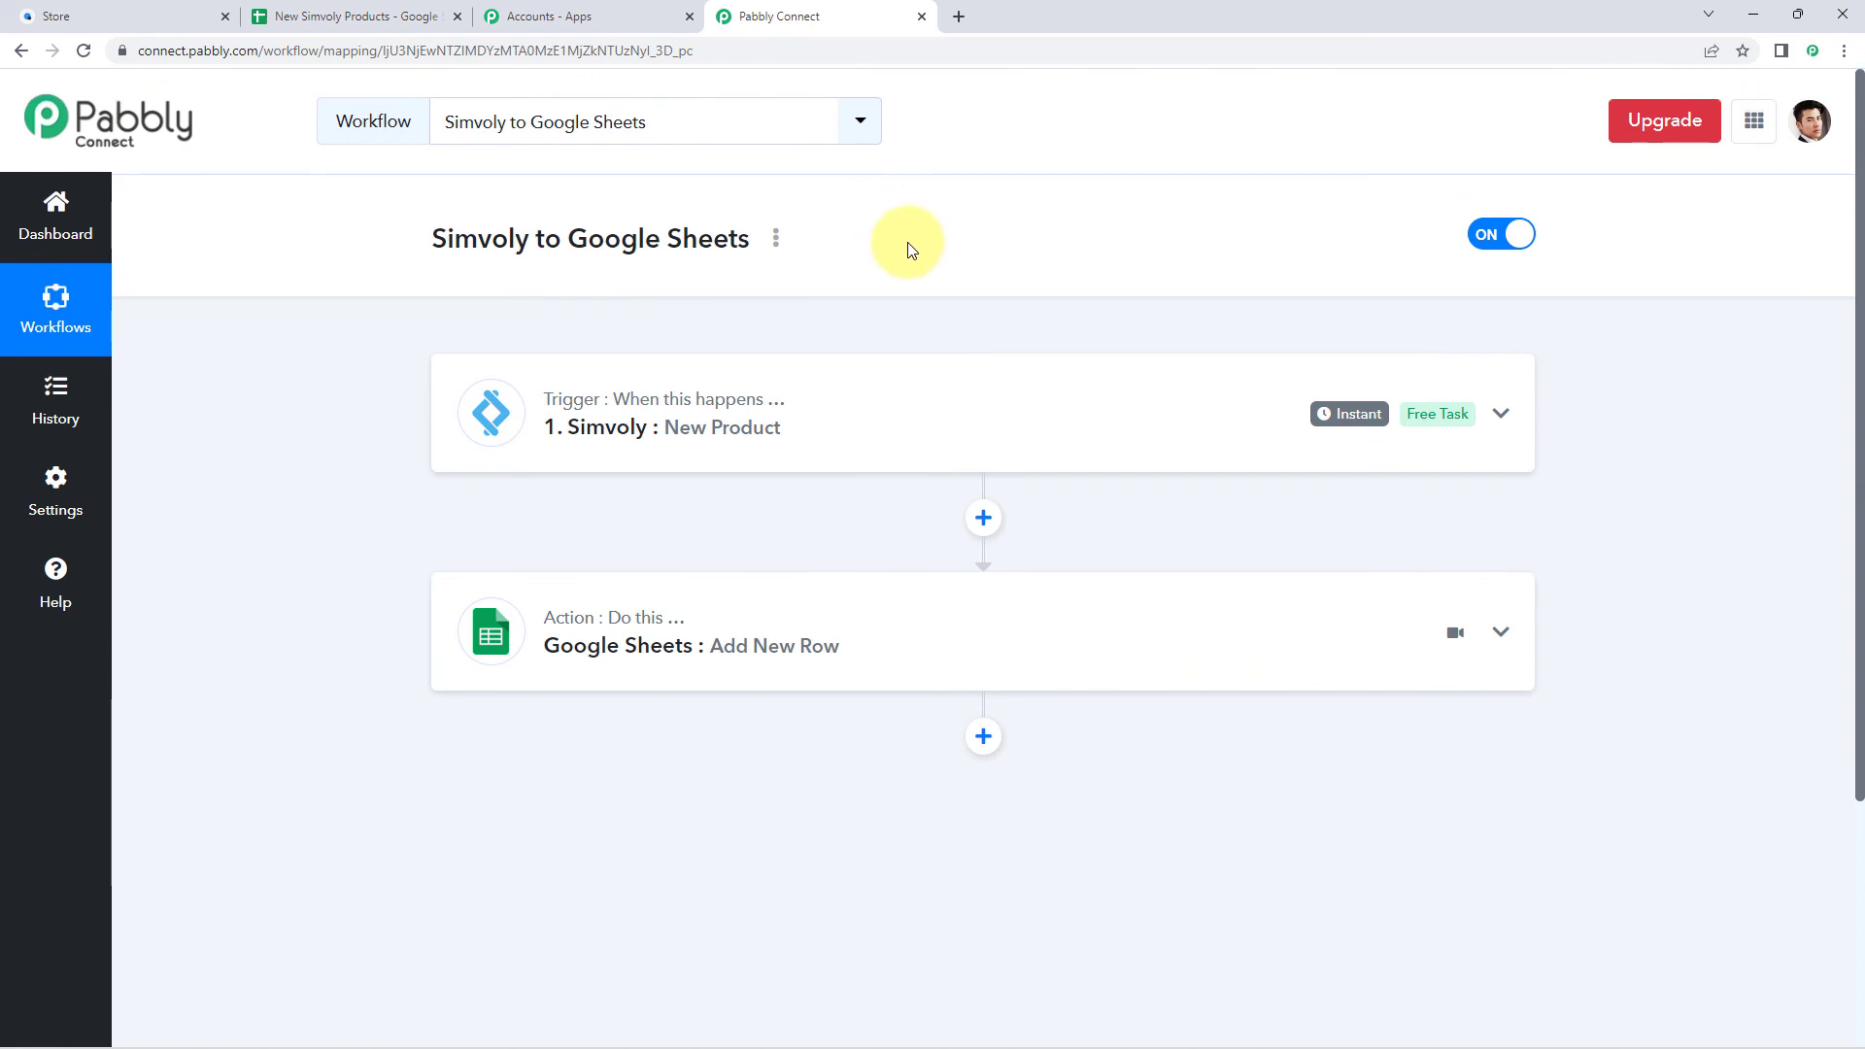